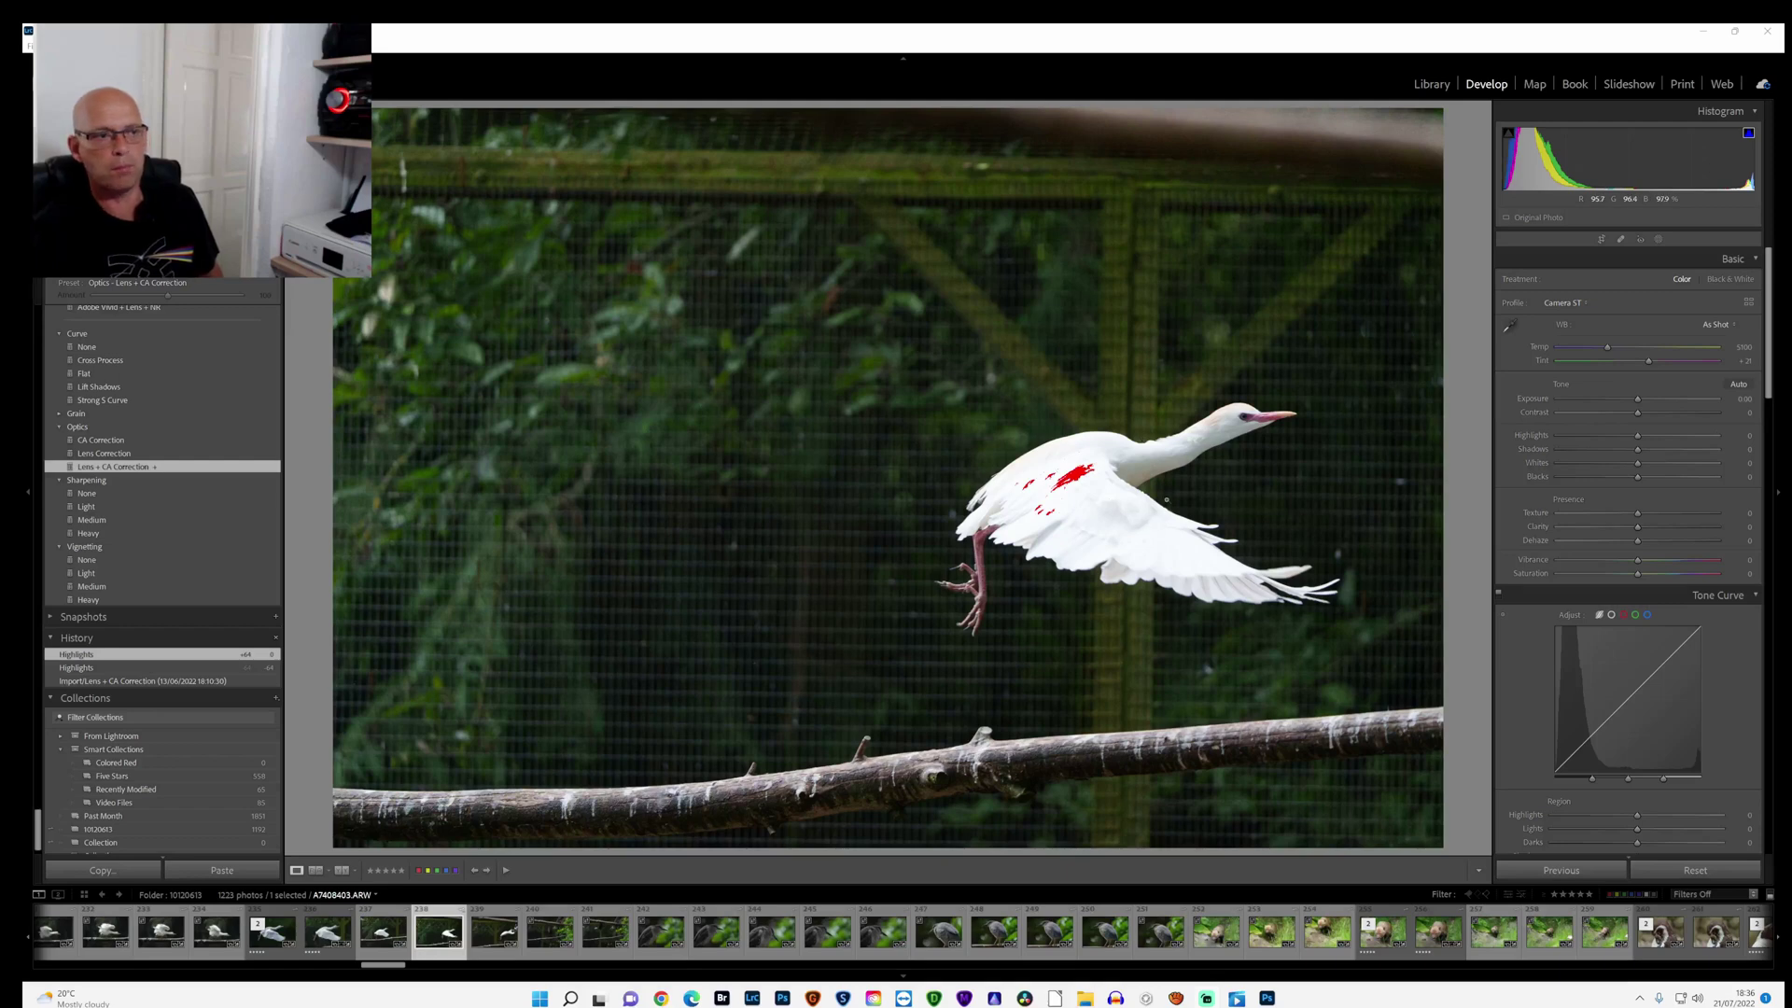
Step: Crop the photo tightly around the flying bird, leaving only a small part of the branch in the frame
{"action": "left_click", "coordinate": [1600, 239]}
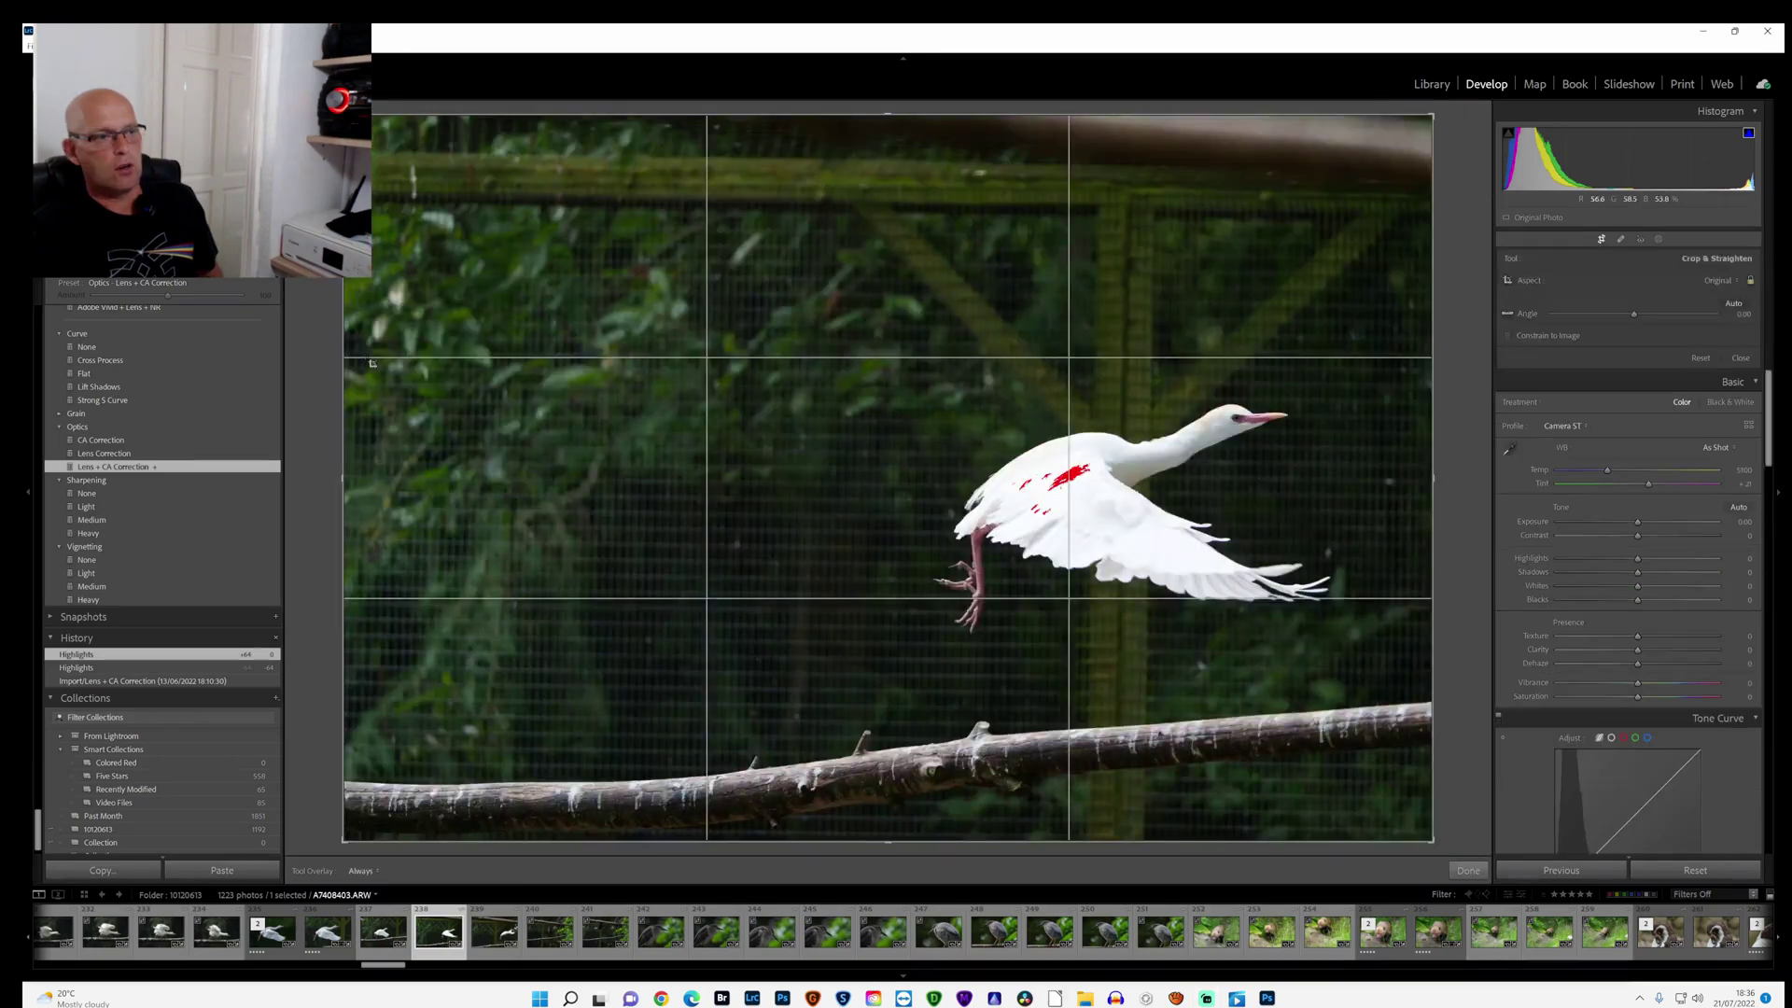
{"action": "left_click_drag", "start_coordinate": [333, 108], "coordinate": [588, 276]}
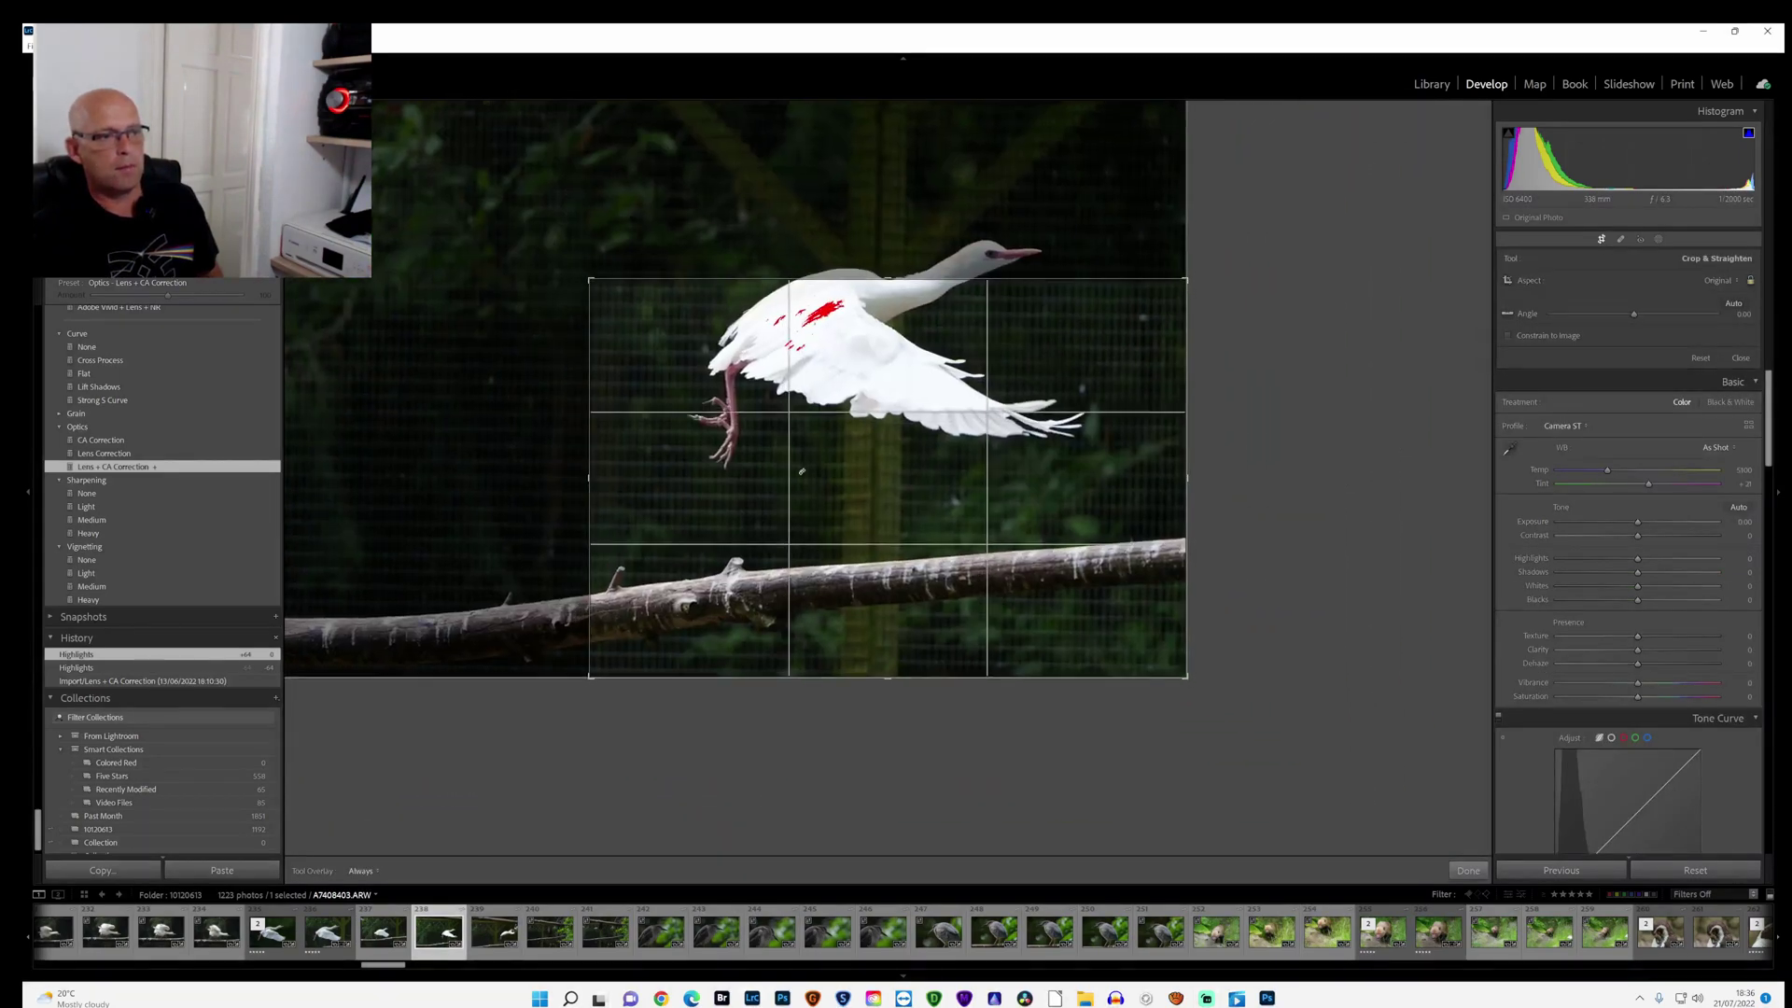
{"action": "left_click_drag", "start_coordinate": [845, 560], "coordinate": [830, 609]}
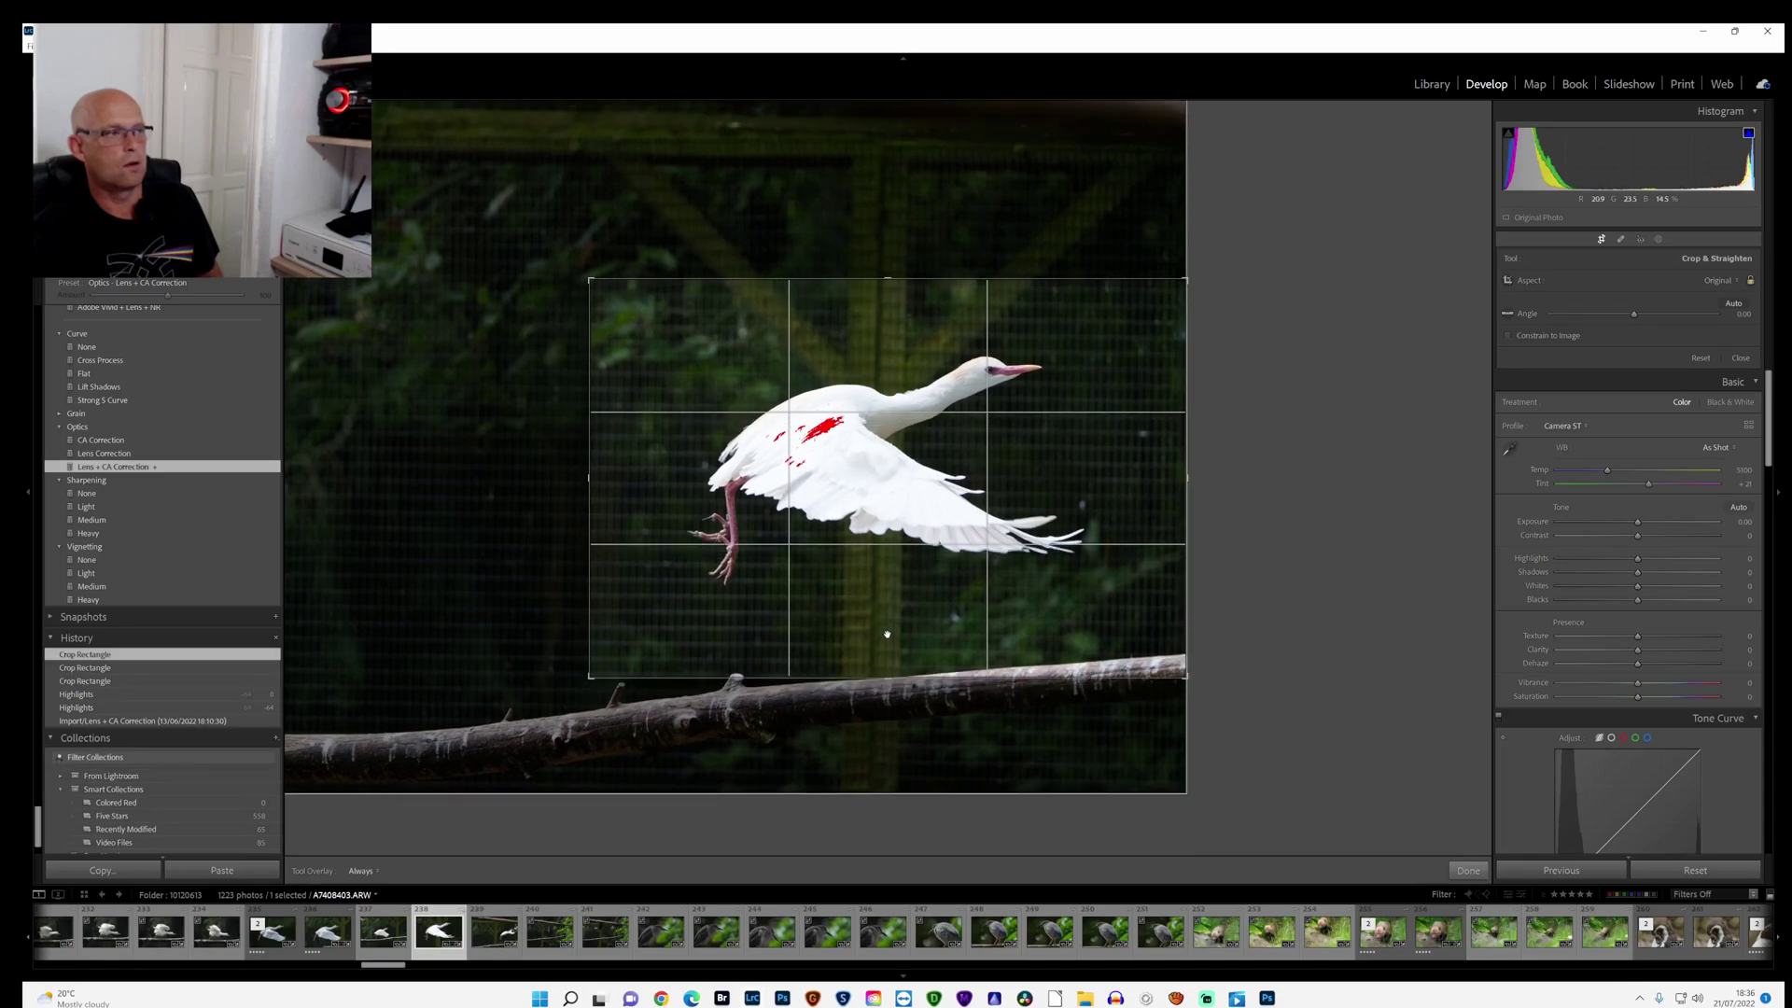
{"action": "left_click", "coordinate": [1467, 869]}
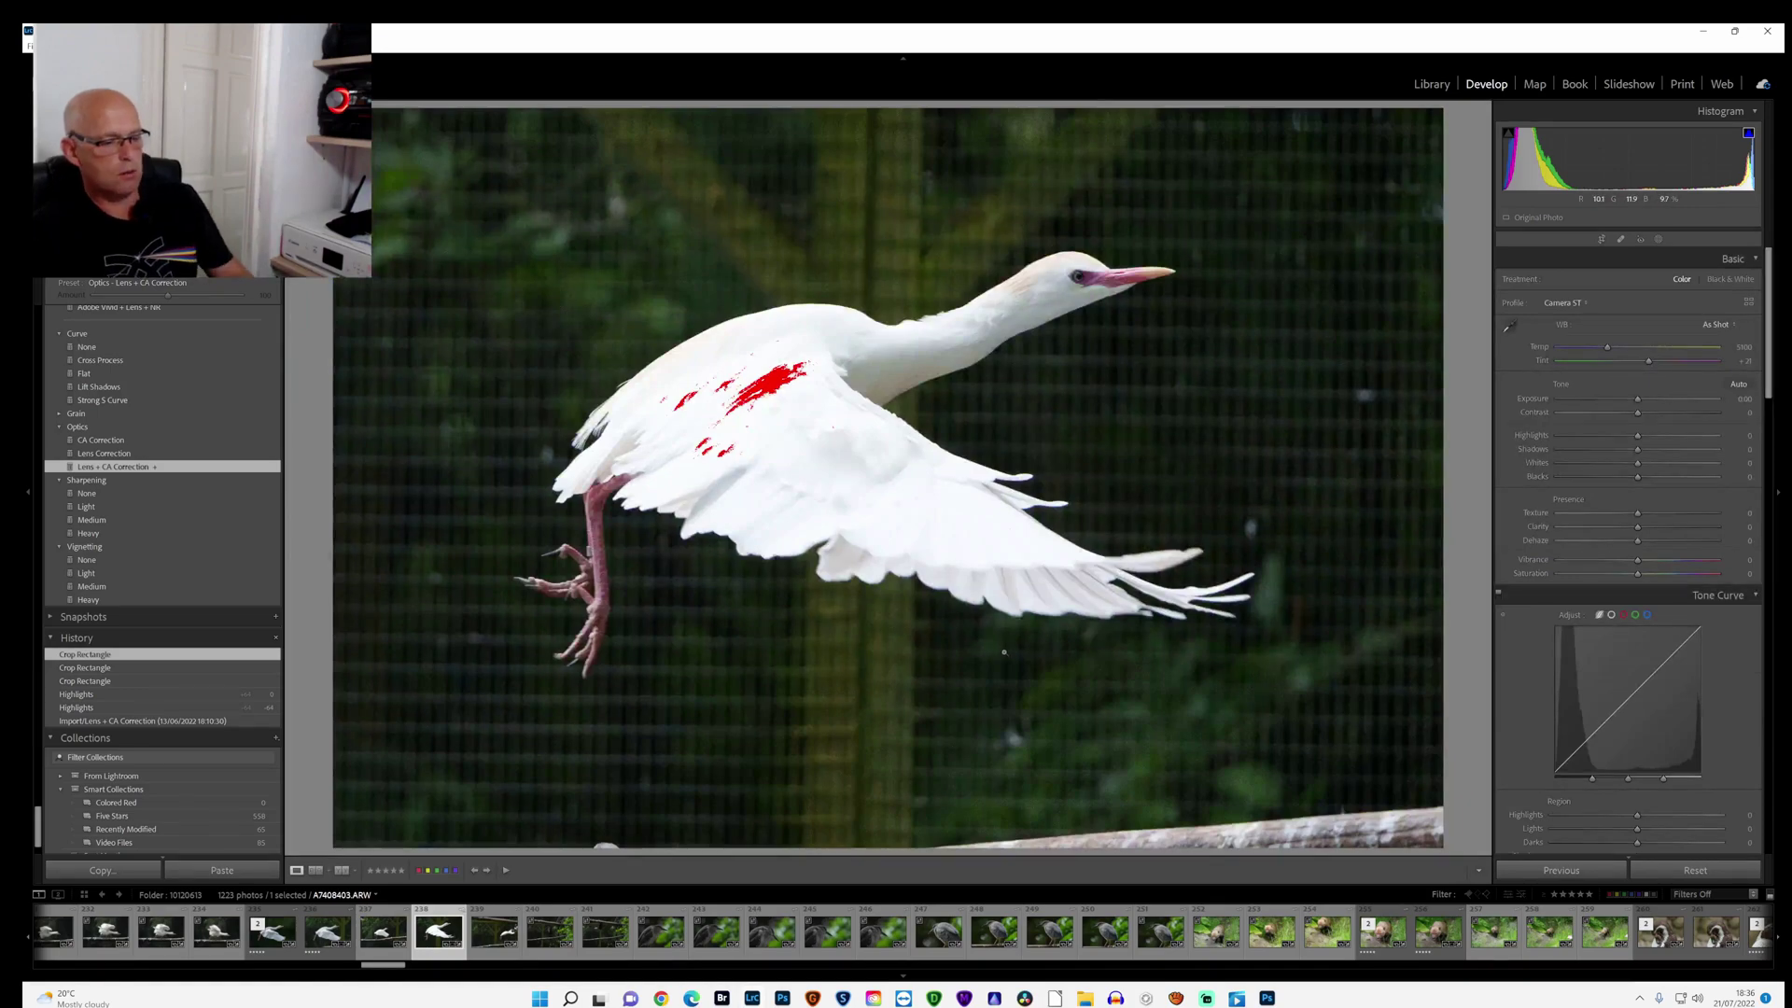
Step: Undo all the crop changes to restore the full frame
{"action": "key", "text": "ctrl+z"}
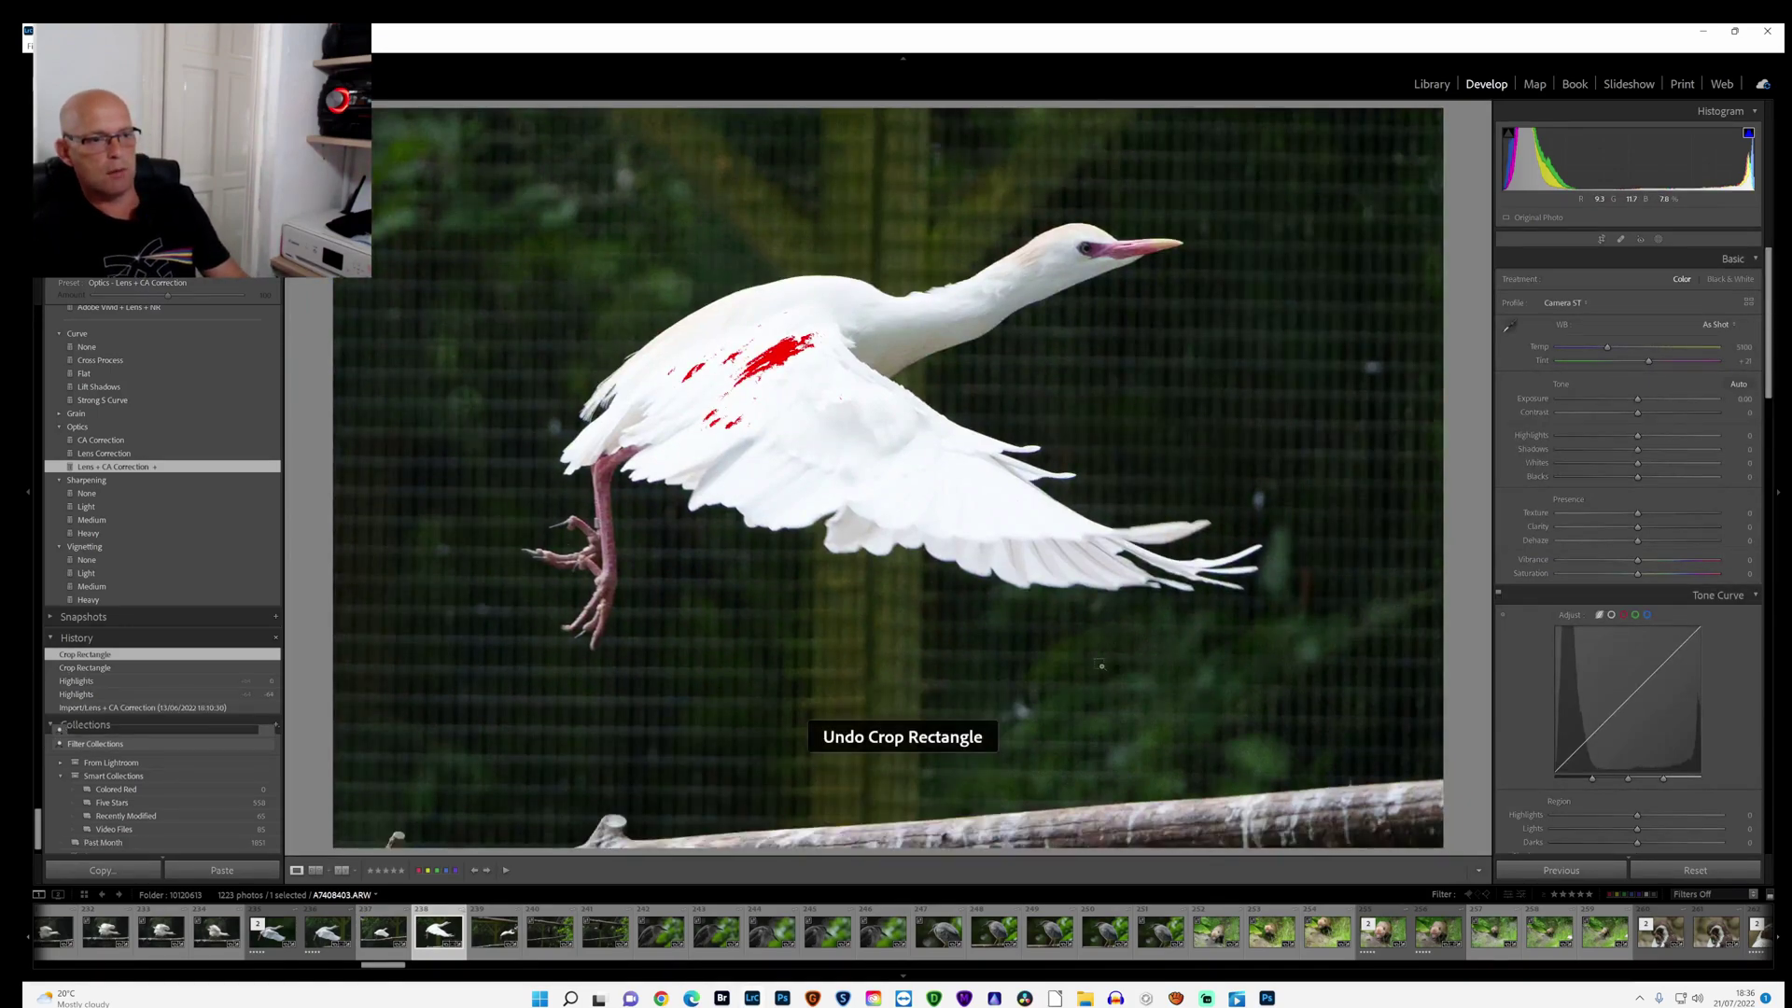
{"action": "key", "text": "ctrl+z"}
{"action": "key", "text": "ctrl+z"}
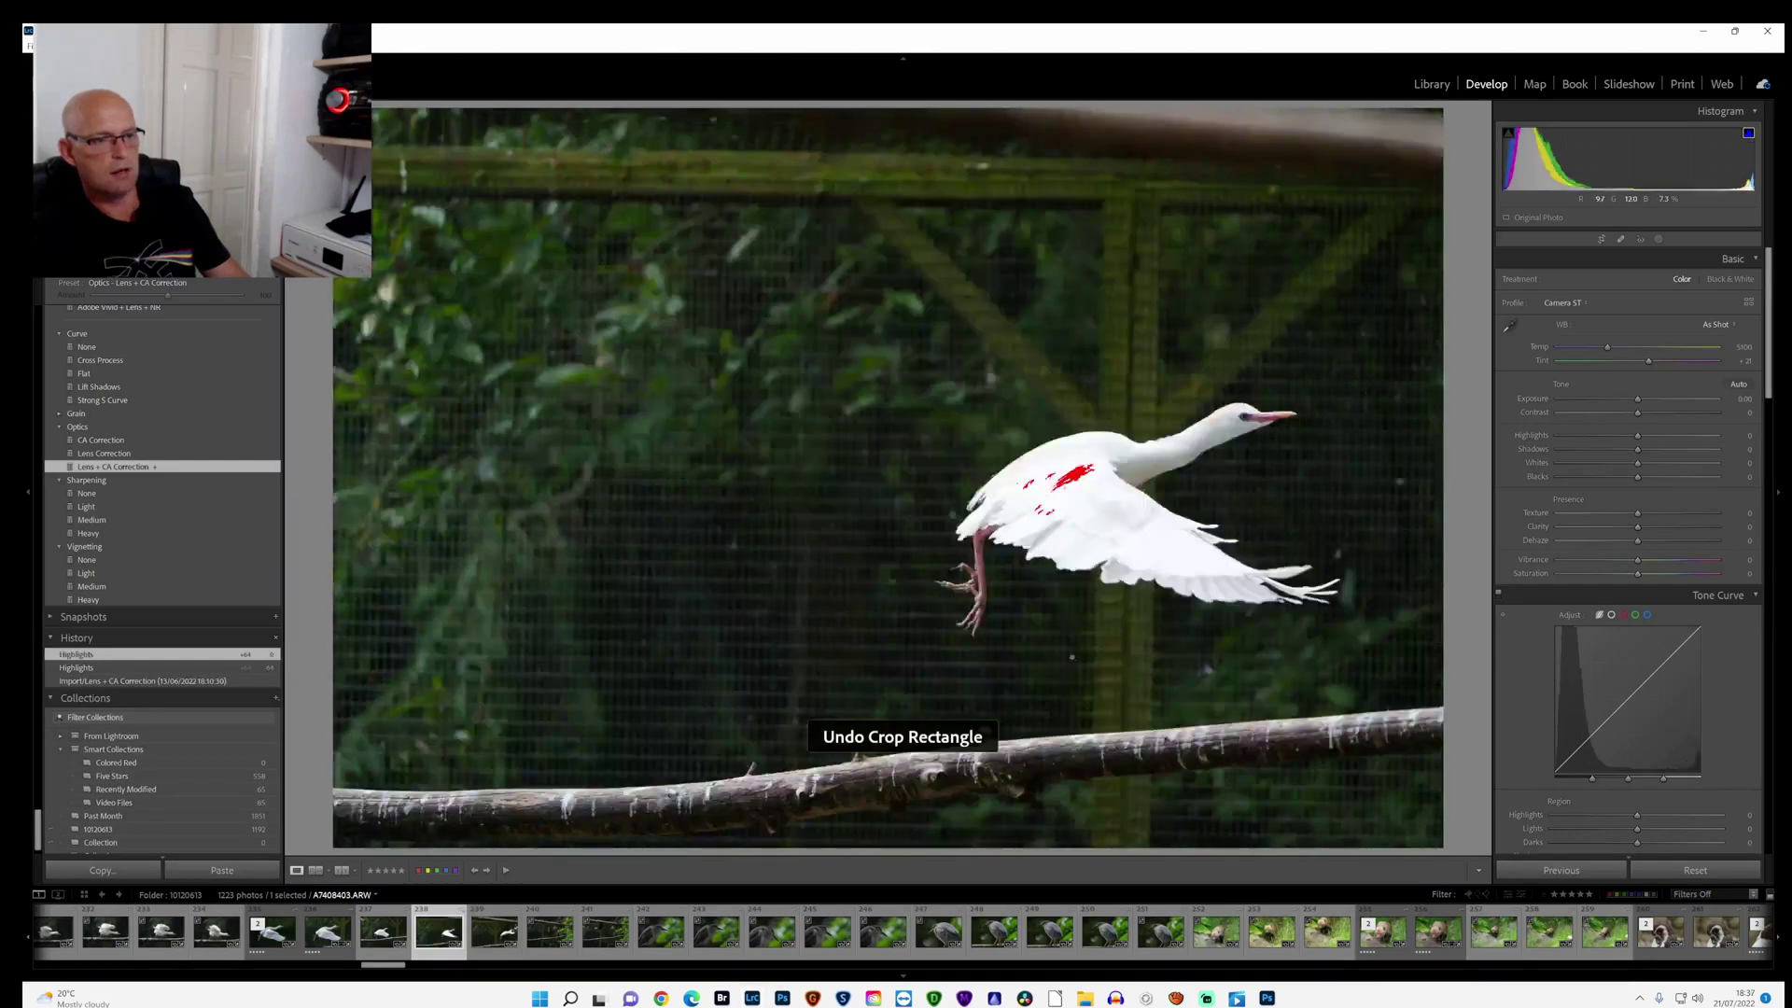
Step: Crop the photo around the flying bird at the original aspect ratio, with the bird centred and most of the branch cut off
{"action": "left_click", "coordinate": [1601, 239]}
{"action": "left_click_drag", "start_coordinate": [343, 115], "coordinate": [525, 174]}
{"action": "left_click_drag", "start_coordinate": [886, 478], "coordinate": [997, 530]}
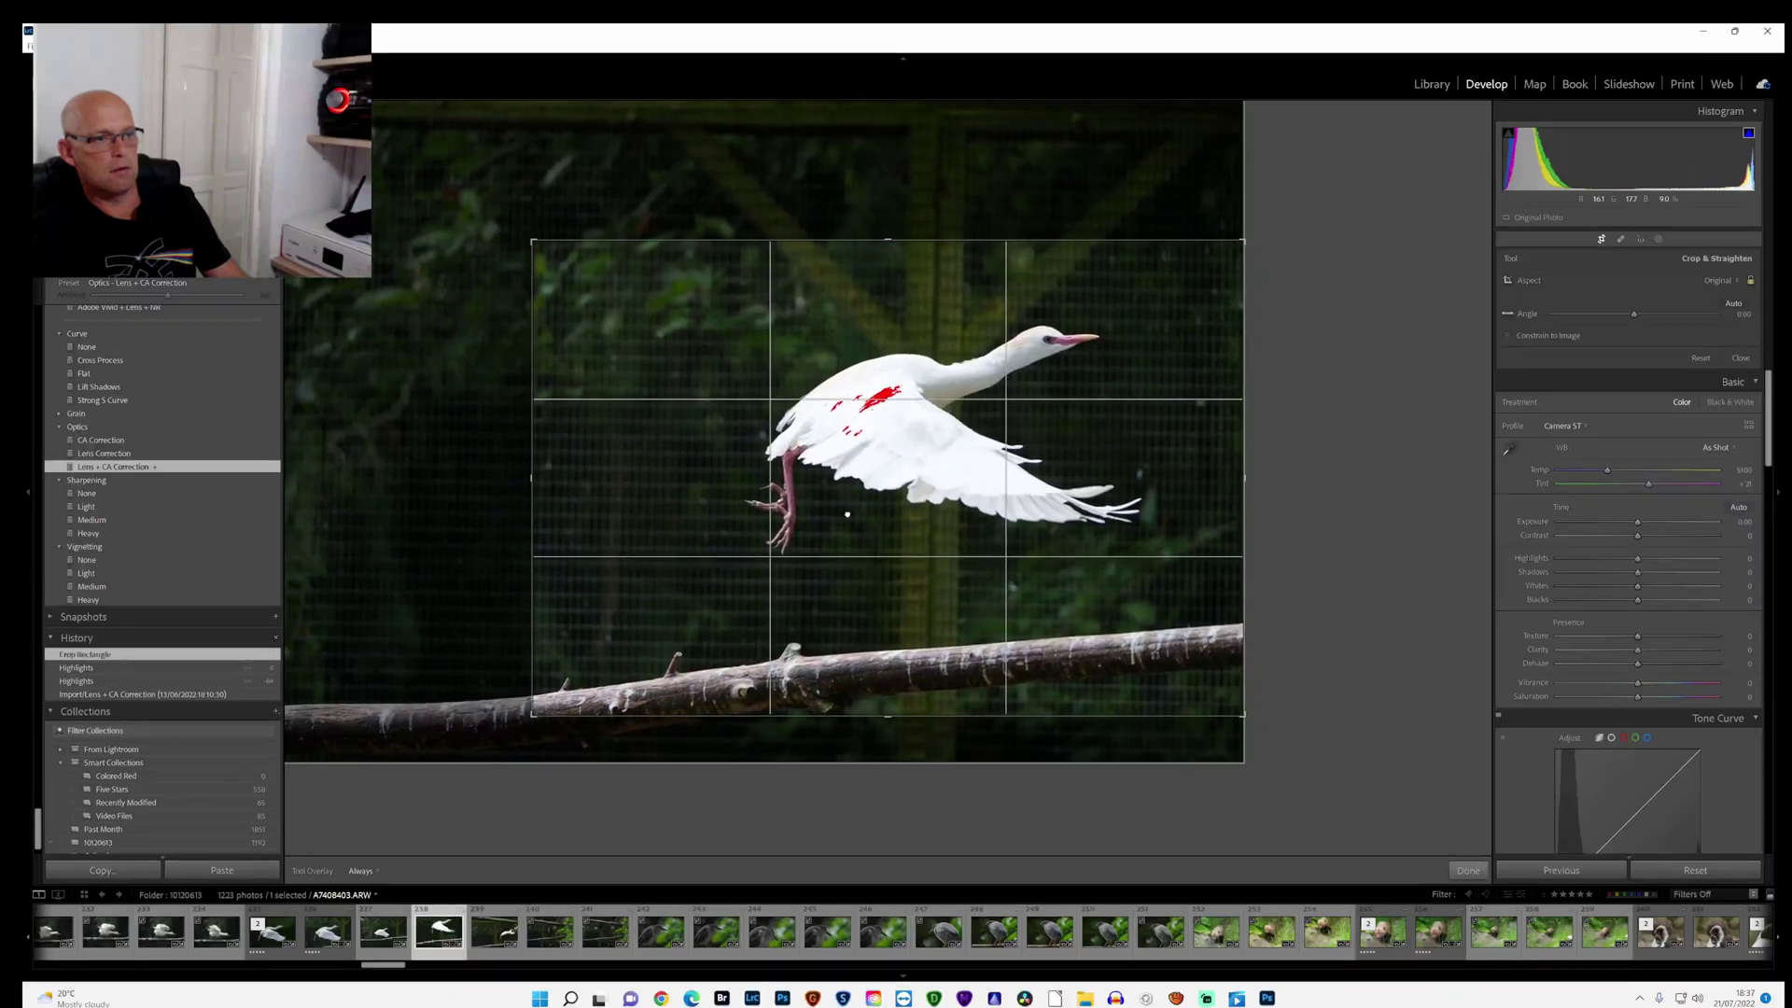
{"action": "left_click_drag", "start_coordinate": [532, 479], "coordinate": [577, 481]}
{"action": "left_click_drag", "start_coordinate": [771, 481], "coordinate": [760, 524]}
{"action": "left_click", "coordinate": [772, 501]}
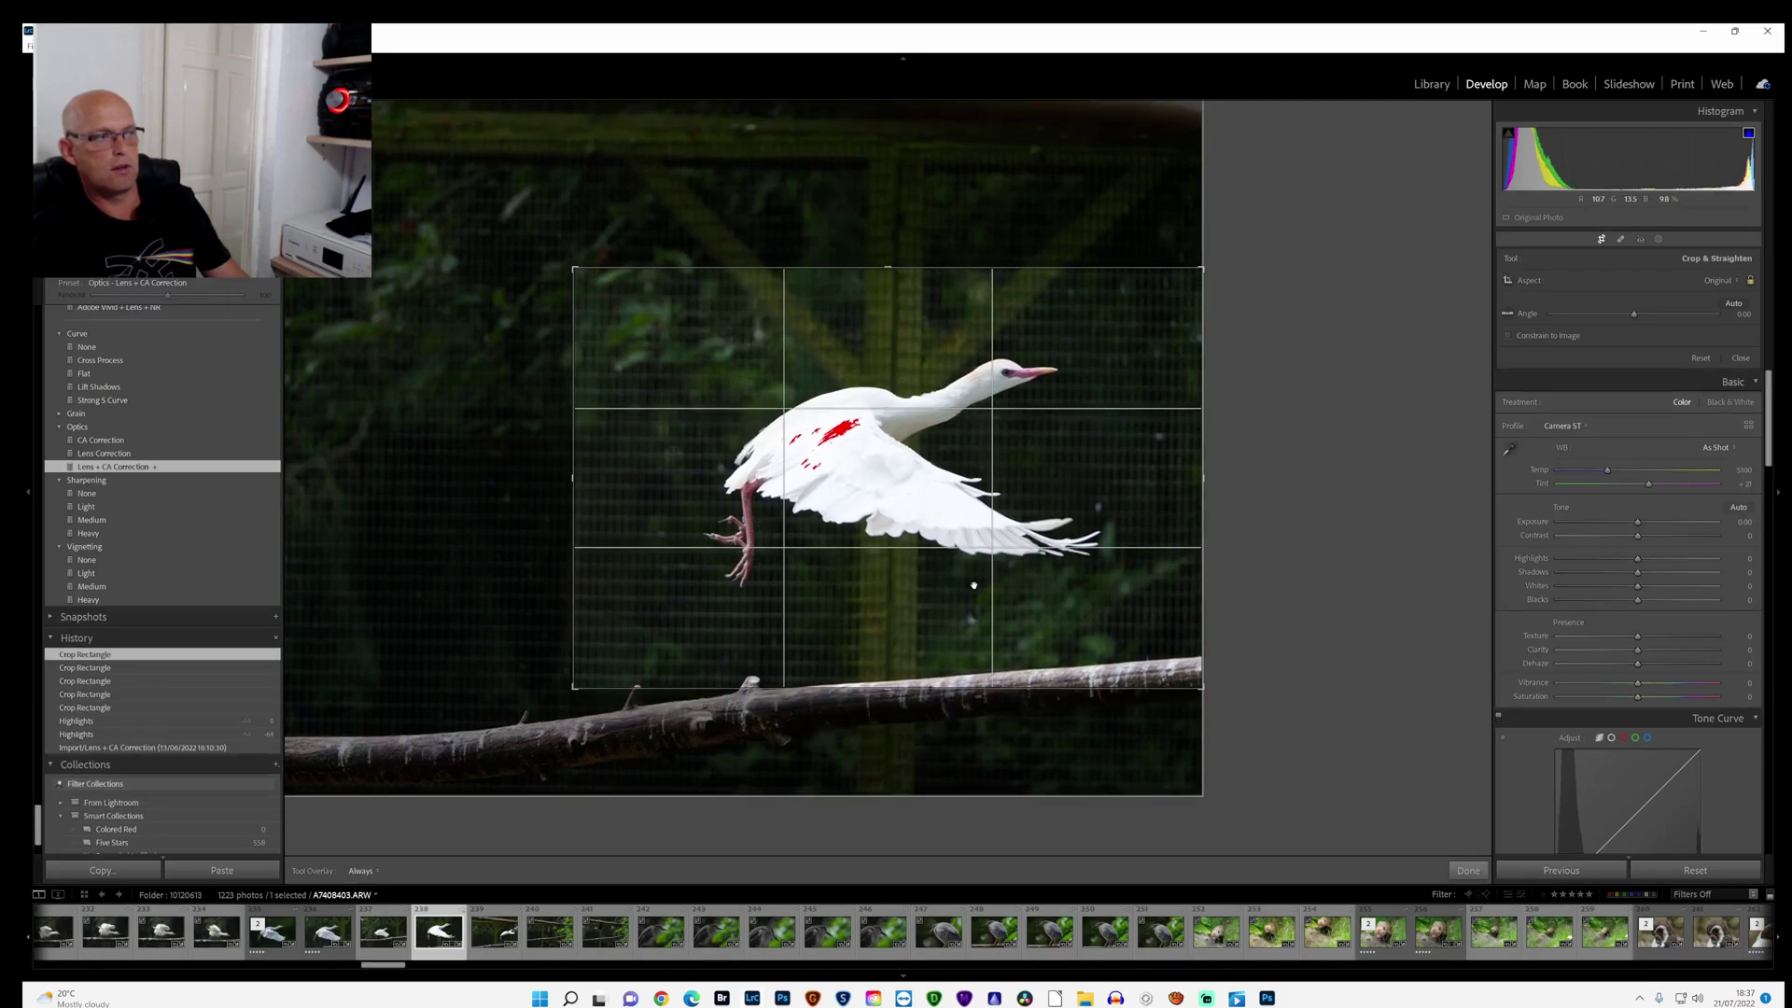
{"action": "left_click", "coordinate": [1467, 869]}
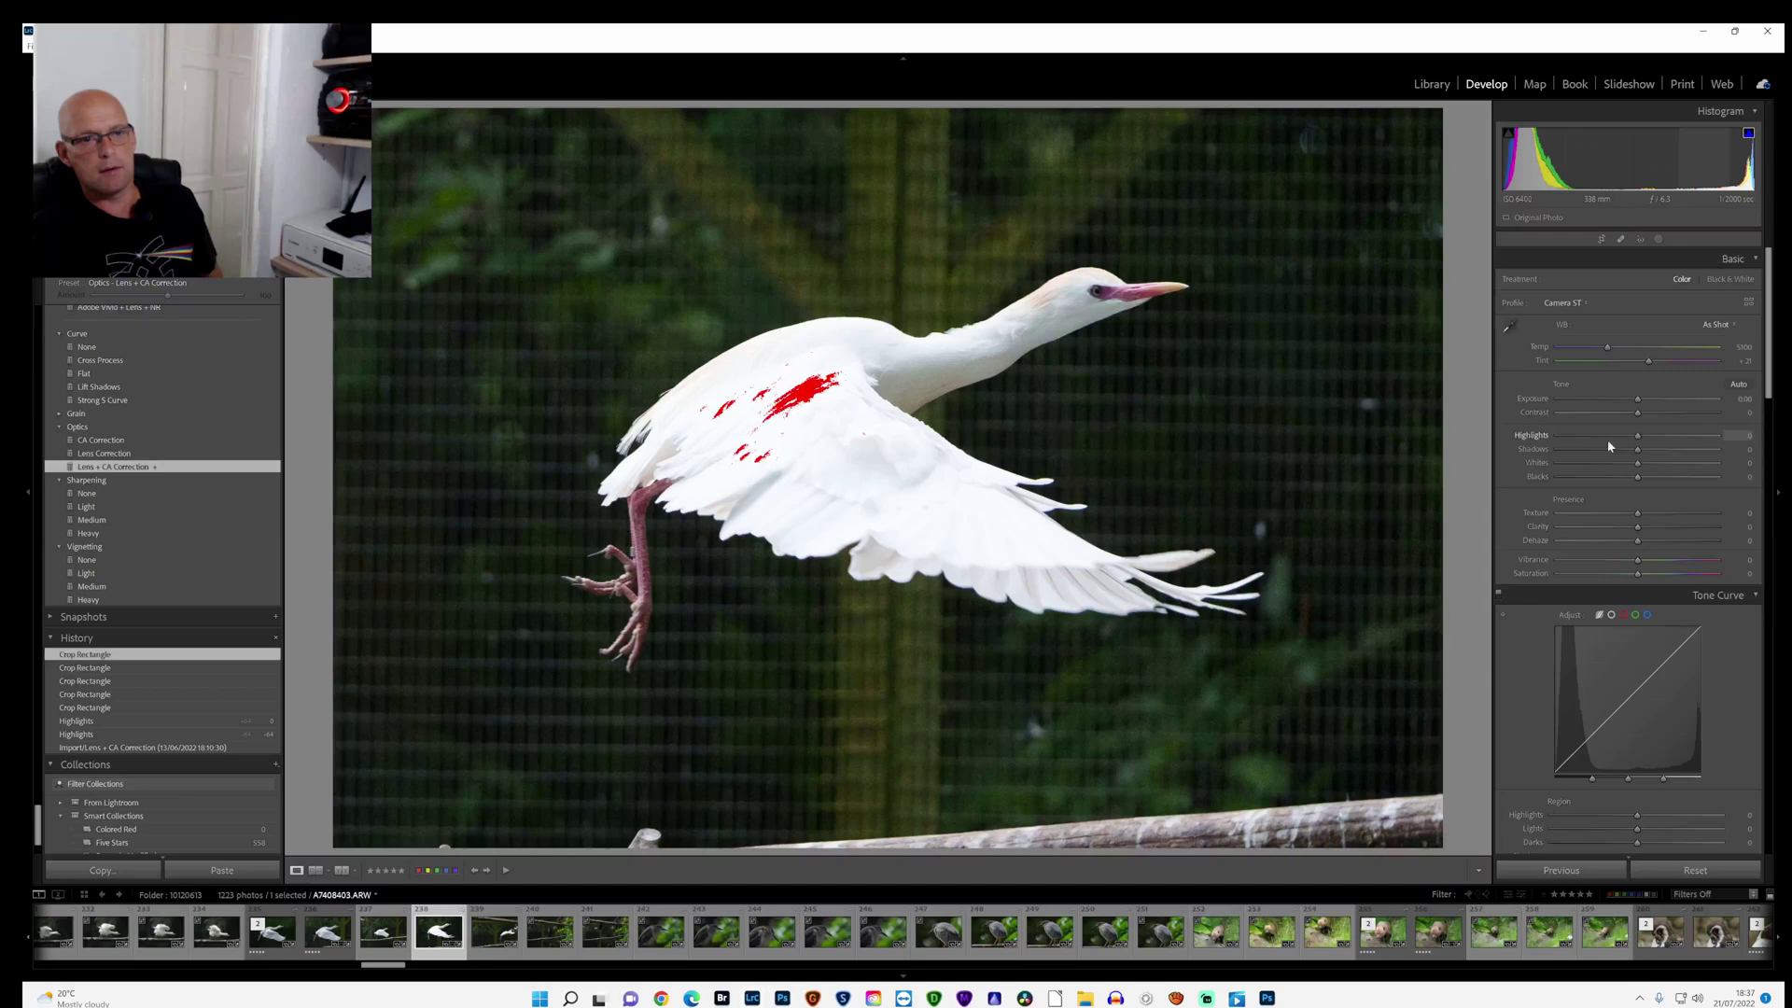
Step: Set Highlights to -80, Shadows to +47, Whites to +27, Clarity to +10 and Exposure to +0.78
{"action": "left_click_drag", "start_coordinate": [1635, 439], "coordinate": [1574, 436]}
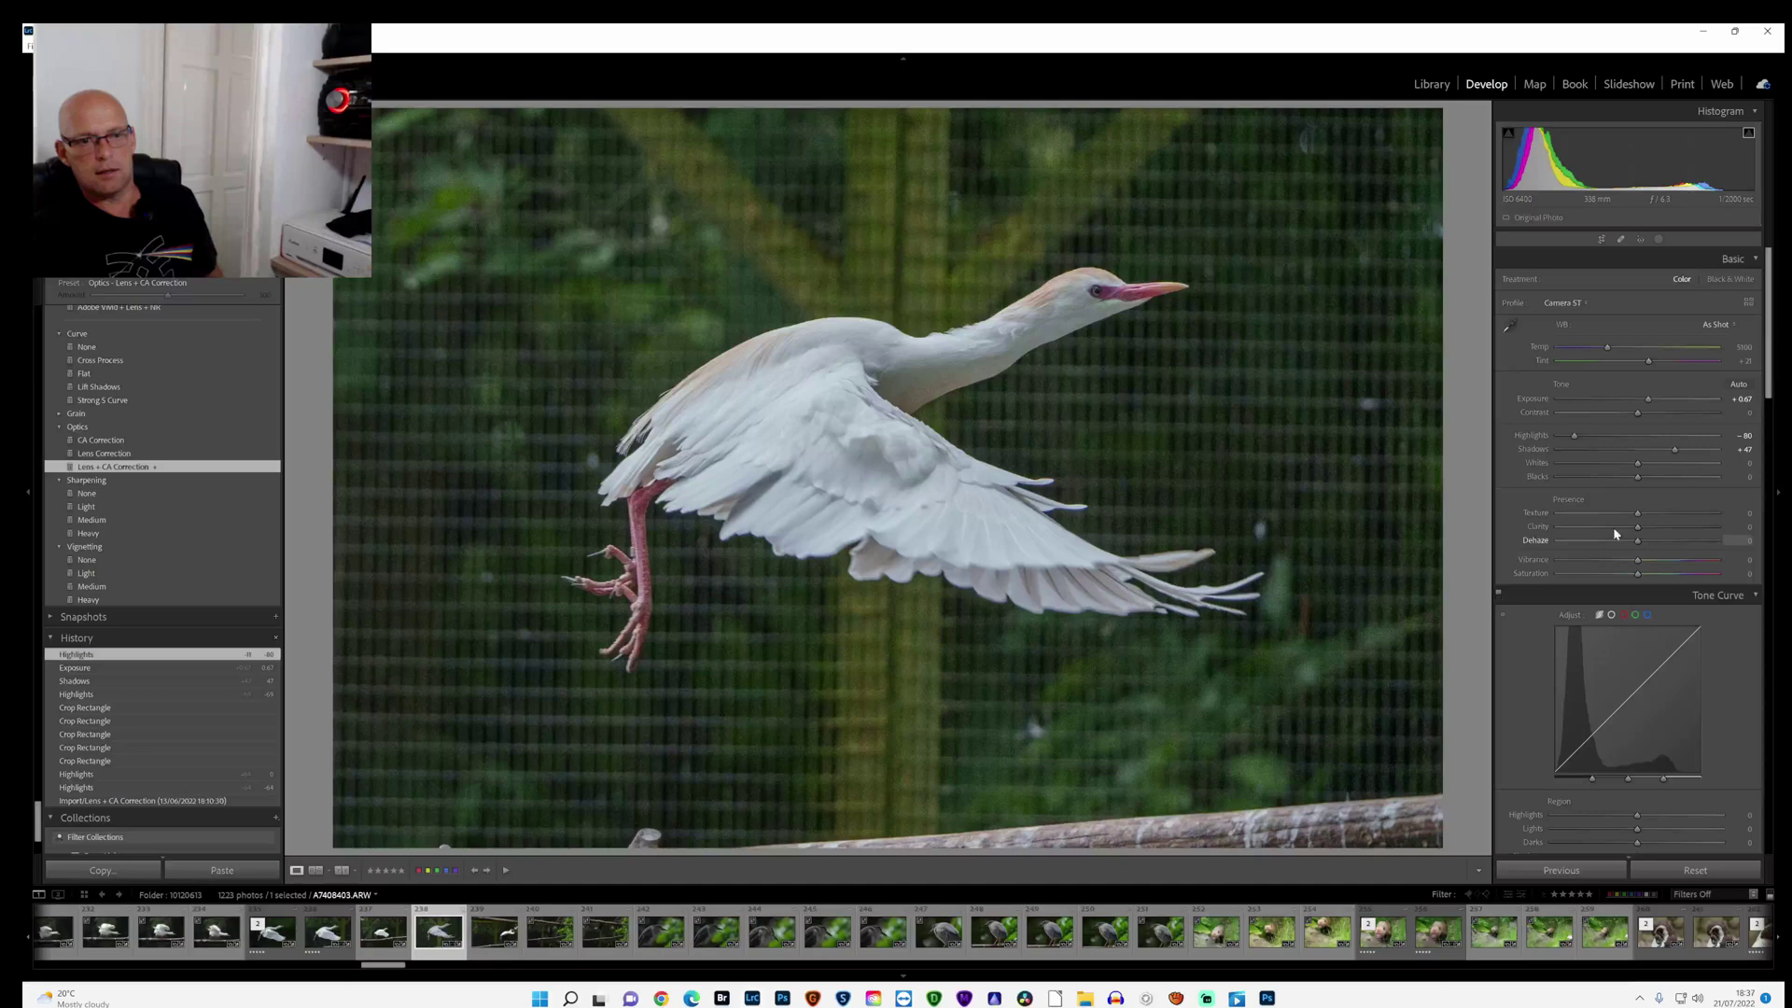
{"action": "left_click_drag", "start_coordinate": [1637, 463], "coordinate": [1656, 459]}
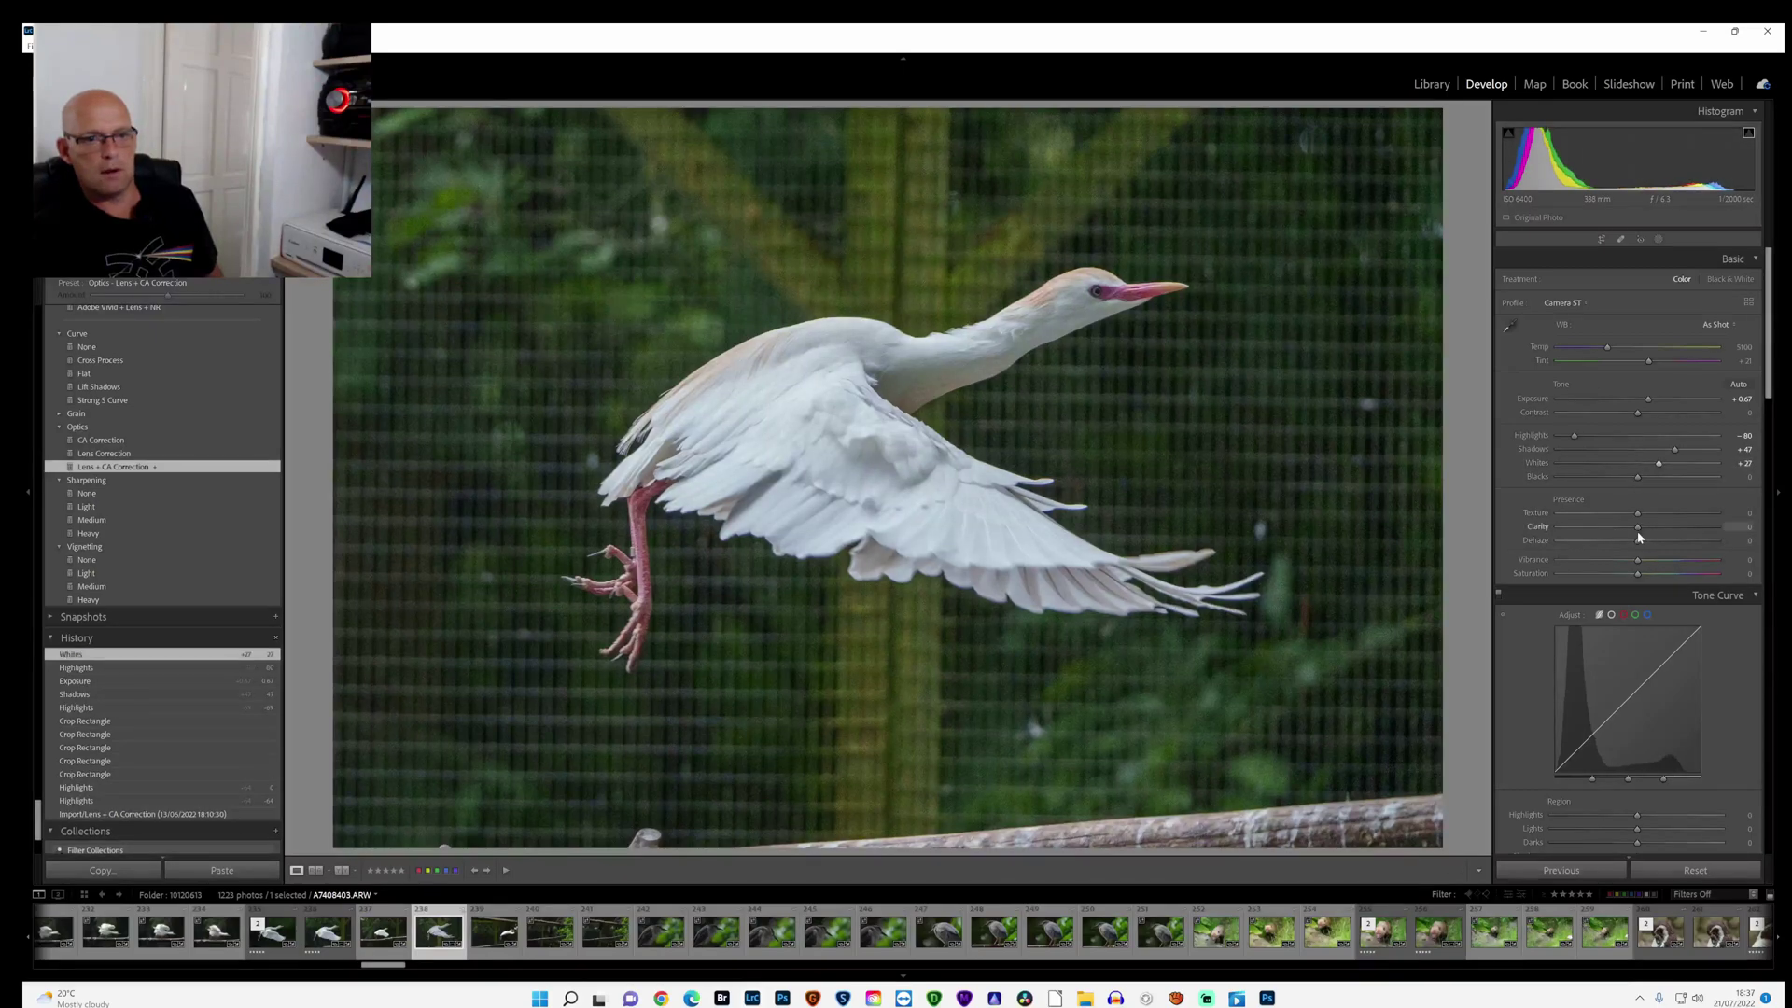
{"action": "left_click_drag", "start_coordinate": [1640, 529], "coordinate": [1649, 528]}
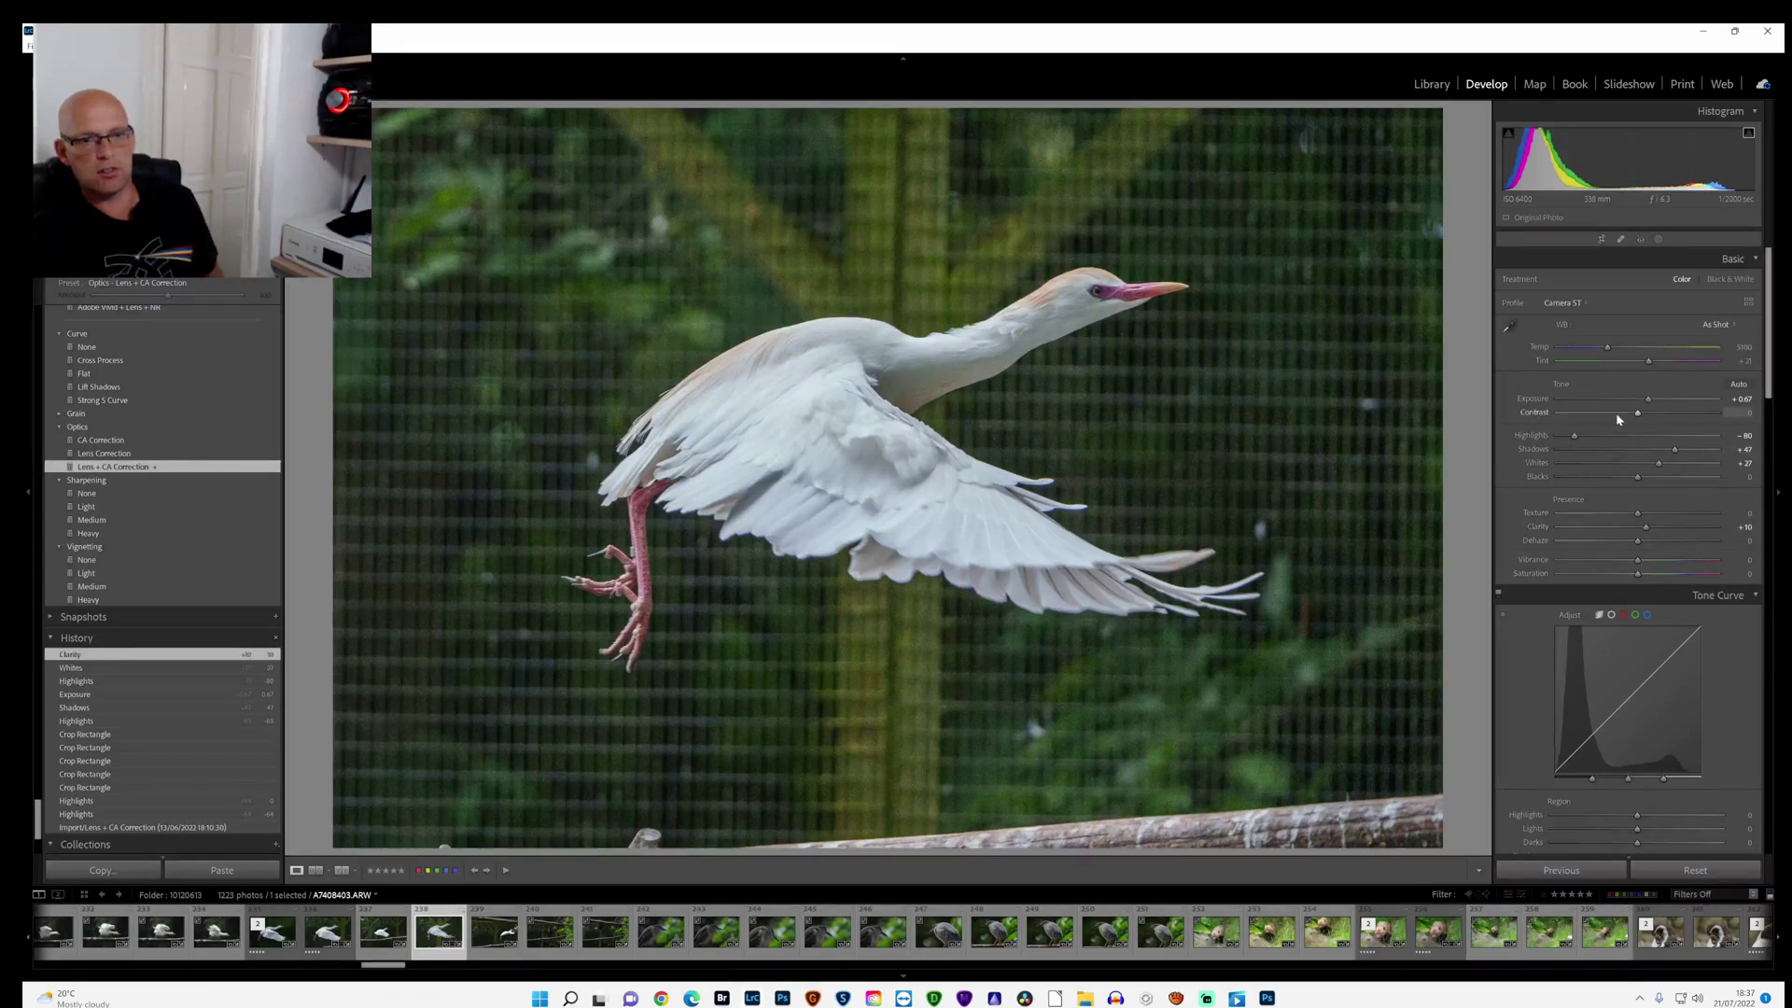
{"action": "left_click_drag", "start_coordinate": [1649, 399], "coordinate": [1654, 398]}
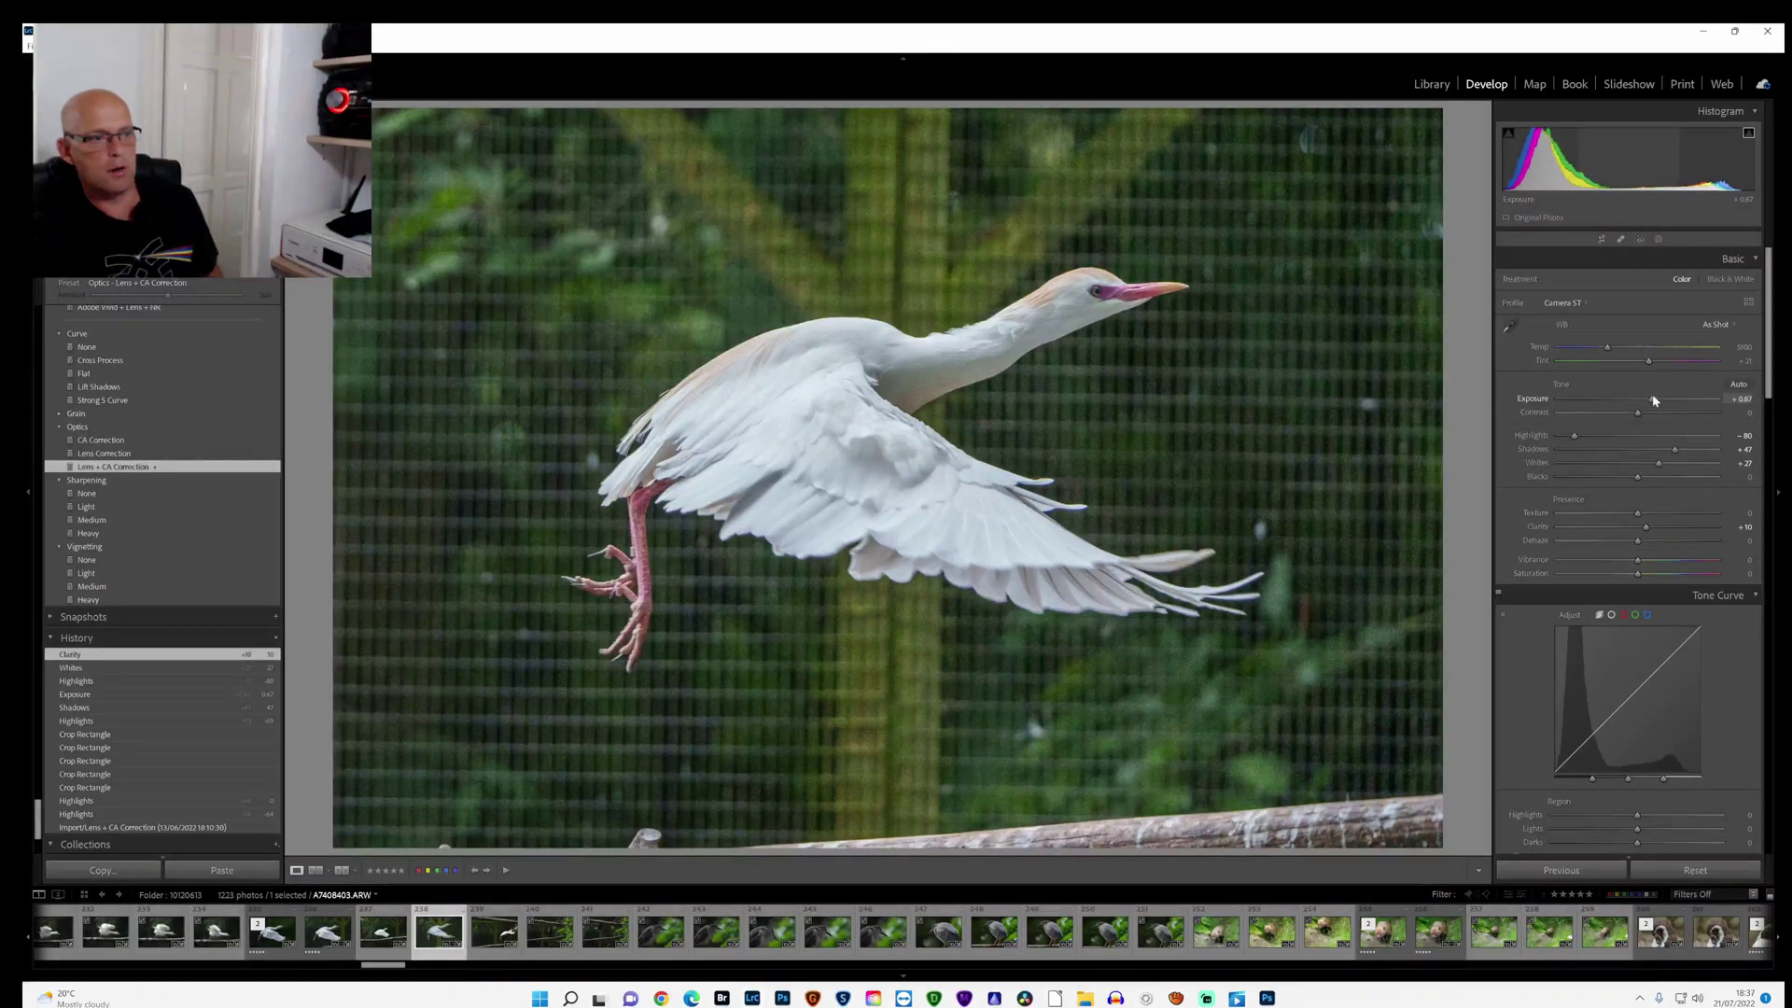
{"action": "left_click_drag", "start_coordinate": [1654, 399], "coordinate": [1652, 401]}
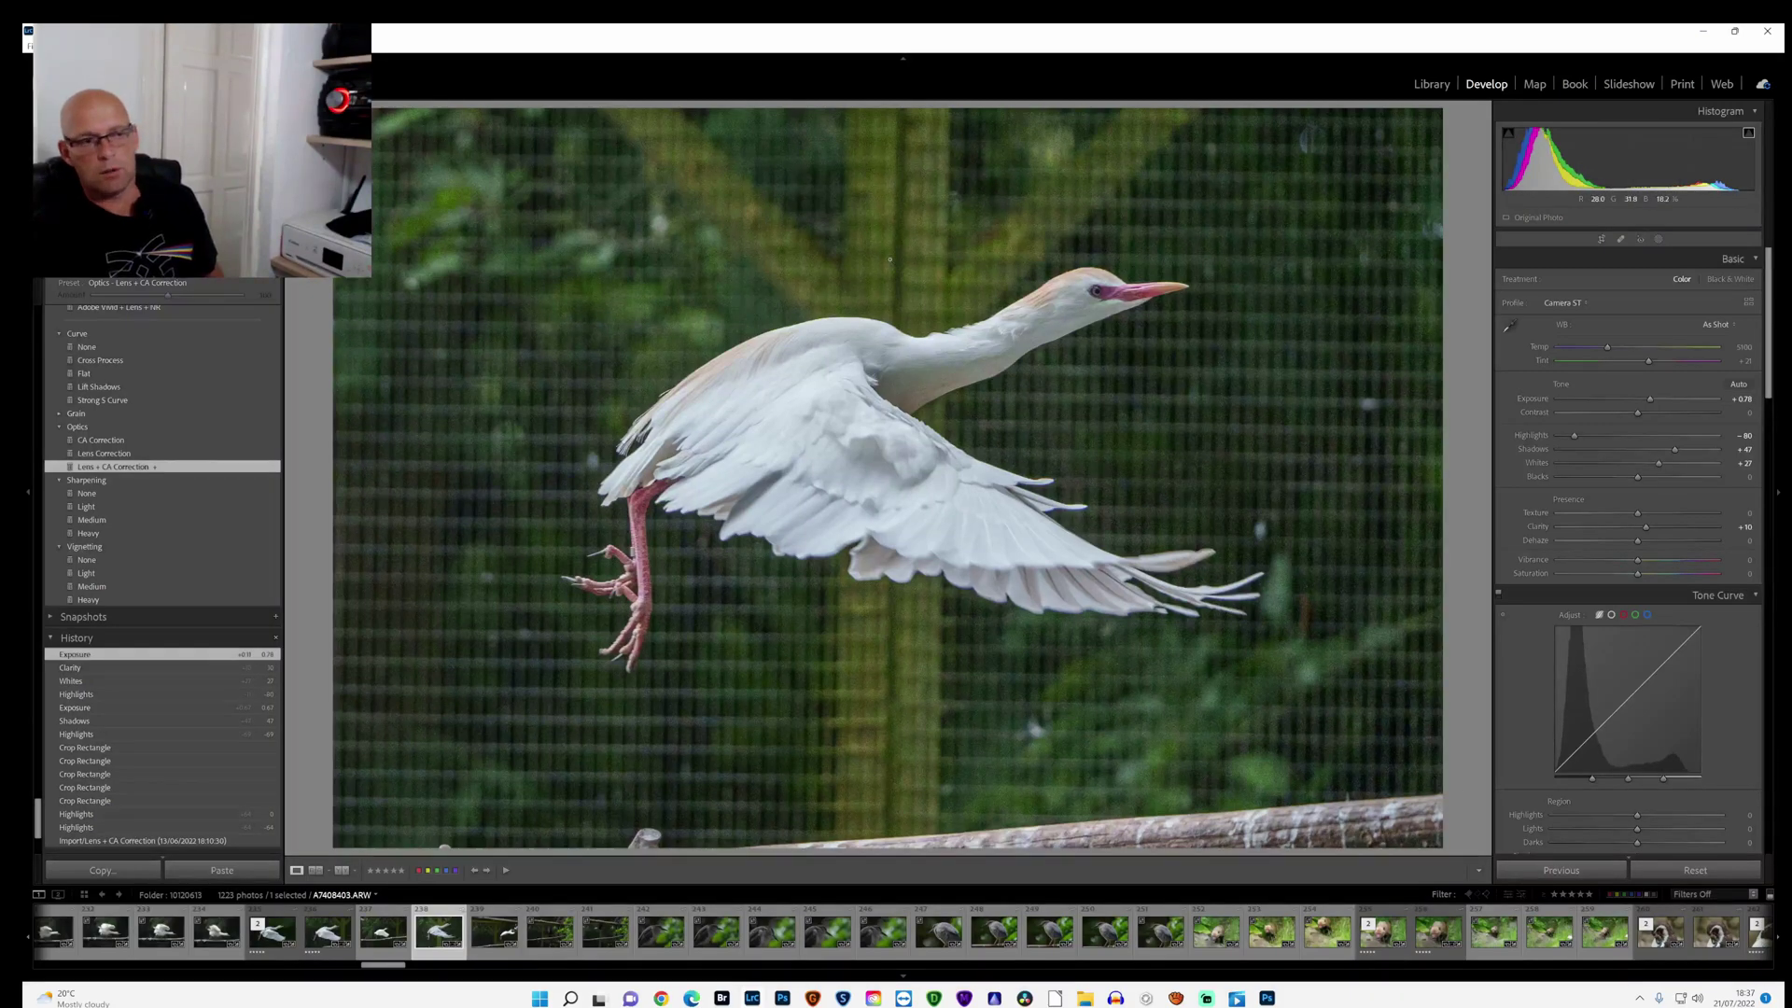
Step: Open the adjusted photo for editing in Adobe Photoshop 2022
{"action": "right_click", "coordinate": [850, 261]}
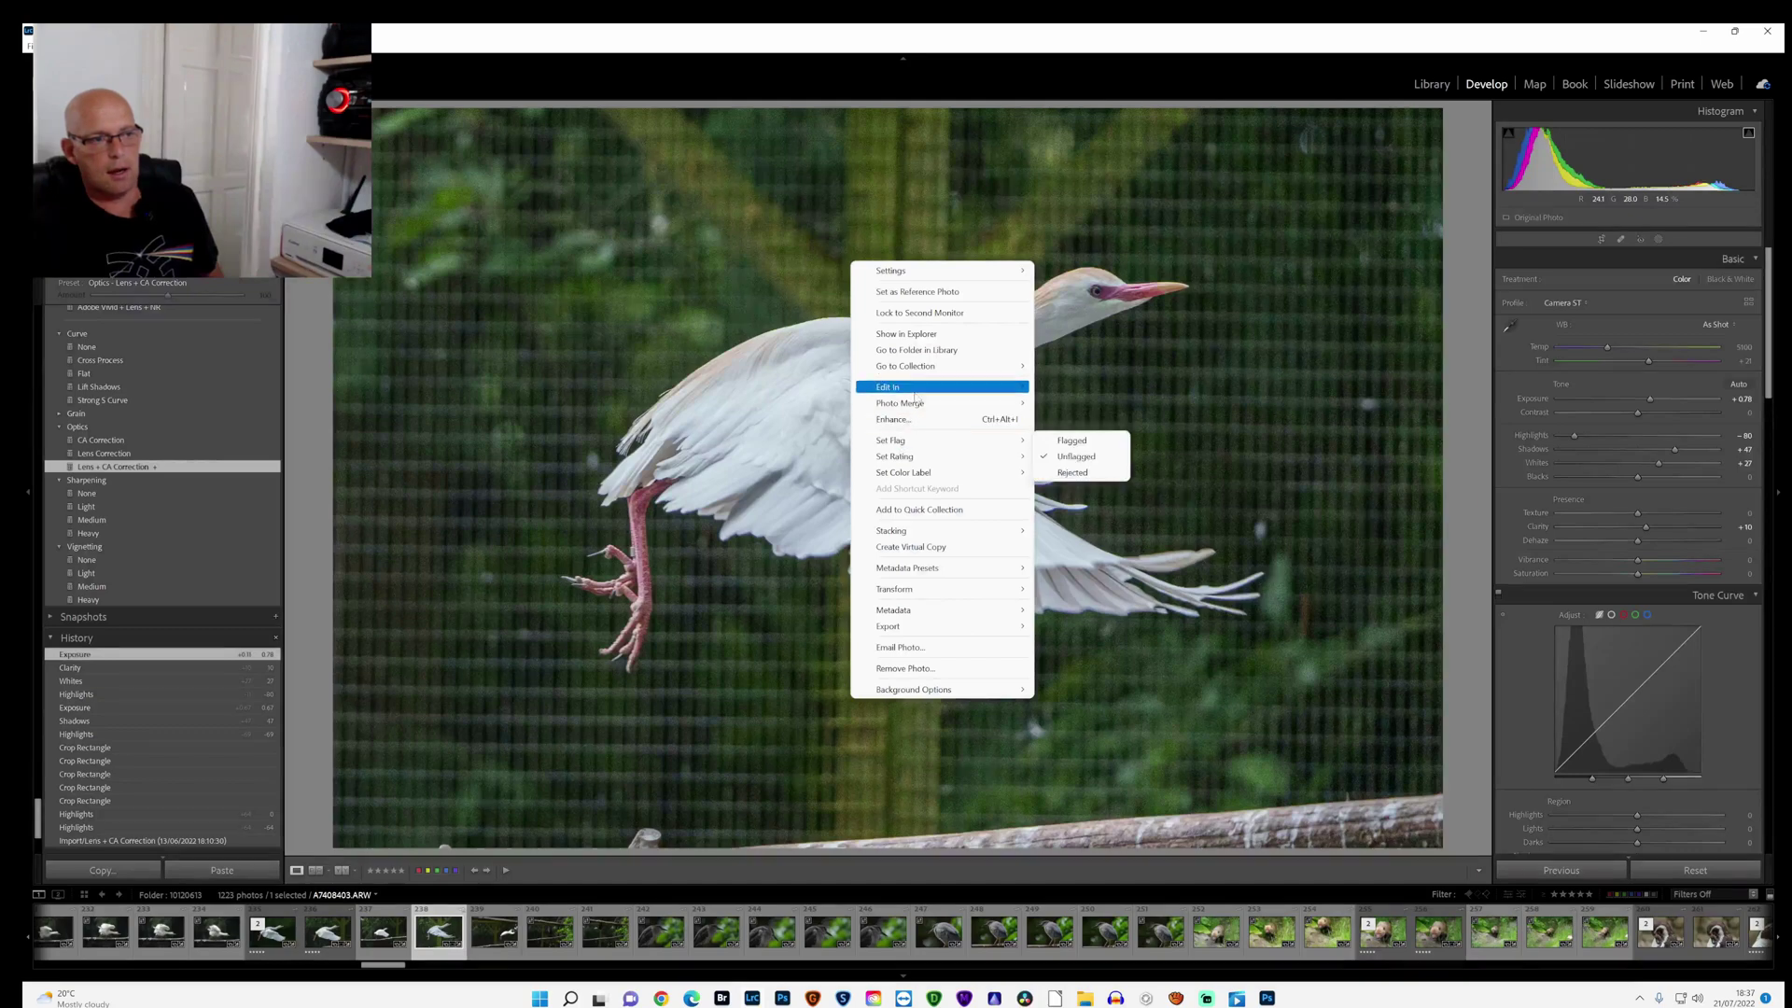
{"action": "mouse_move", "coordinate": [923, 388]}
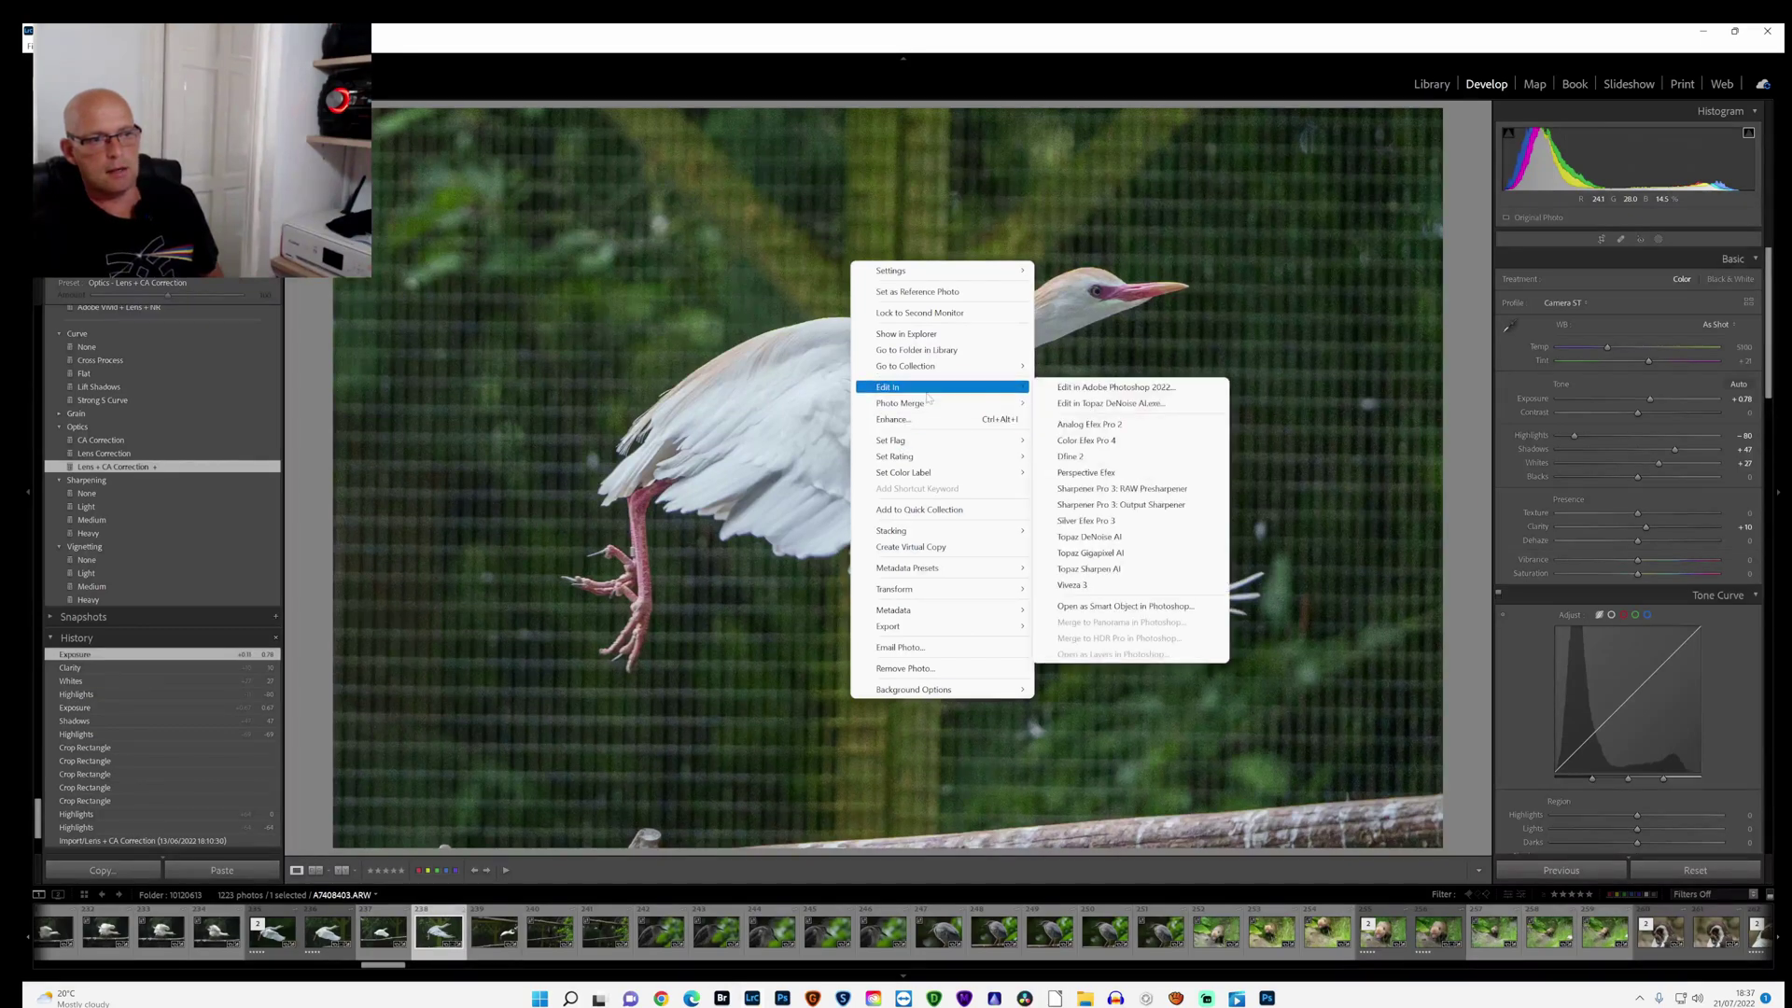
{"action": "left_click", "coordinate": [1094, 388]}
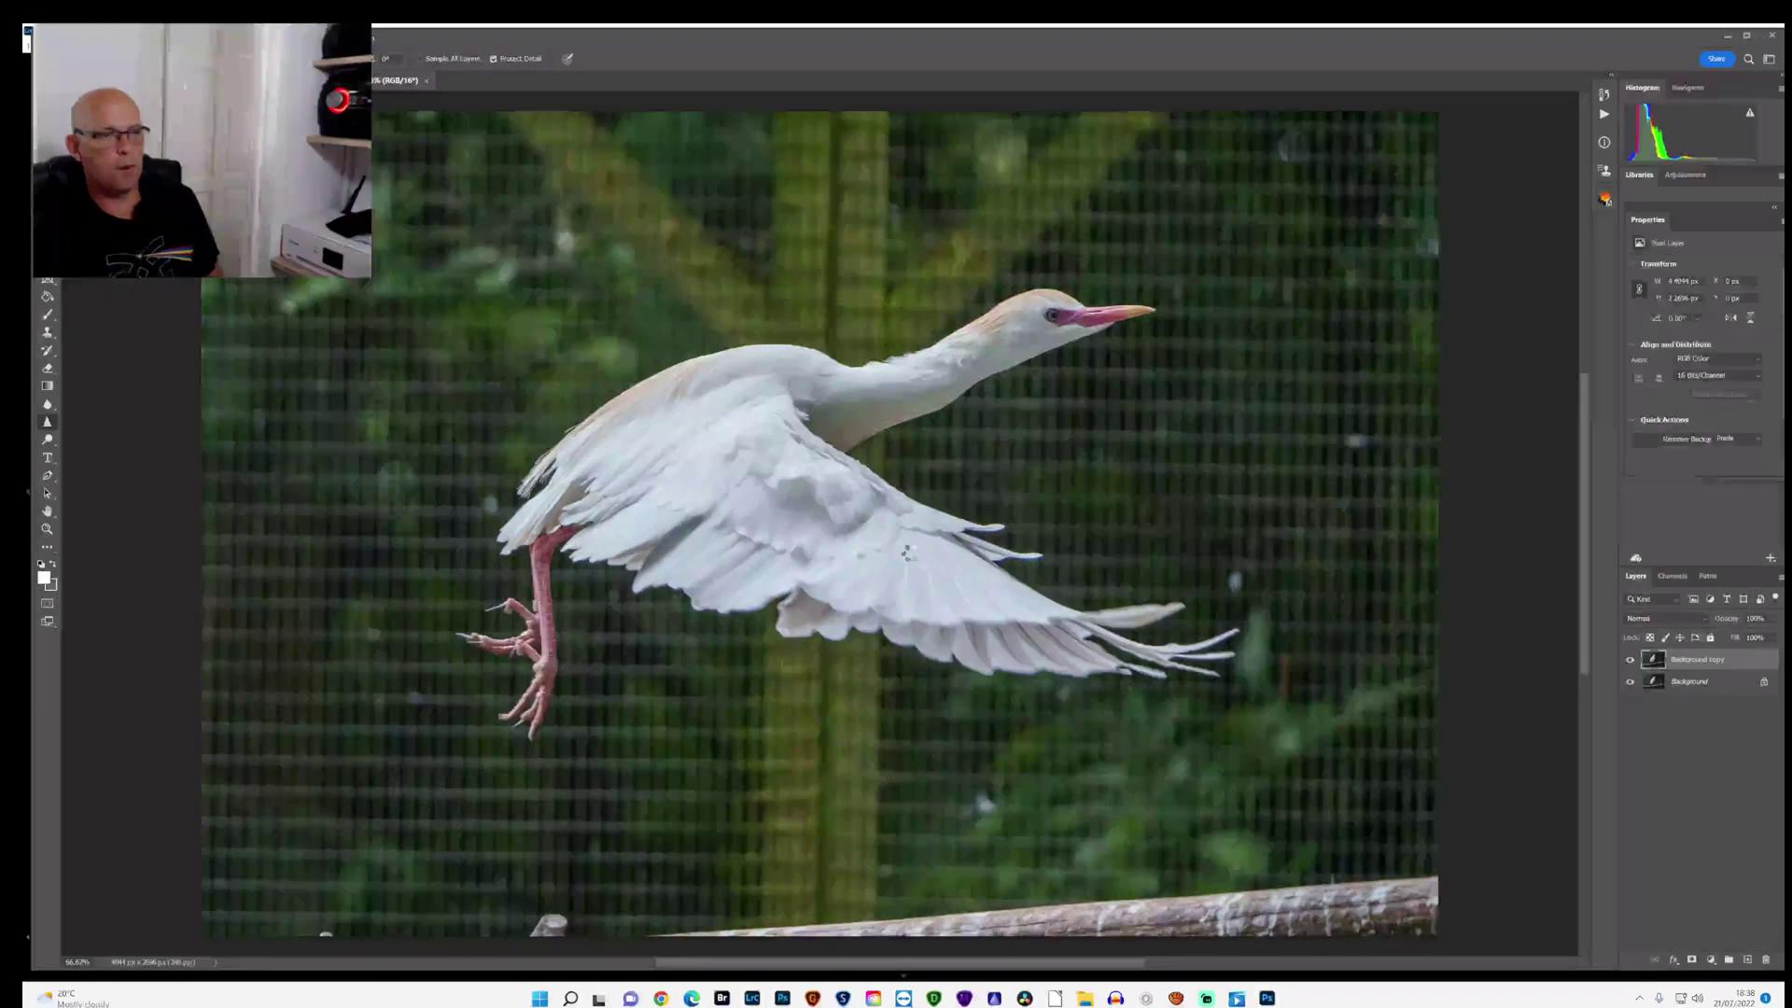
Step: Duplicate the Background layer as "Background copy" in the same document
{"action": "right_click", "coordinate": [1695, 667]}
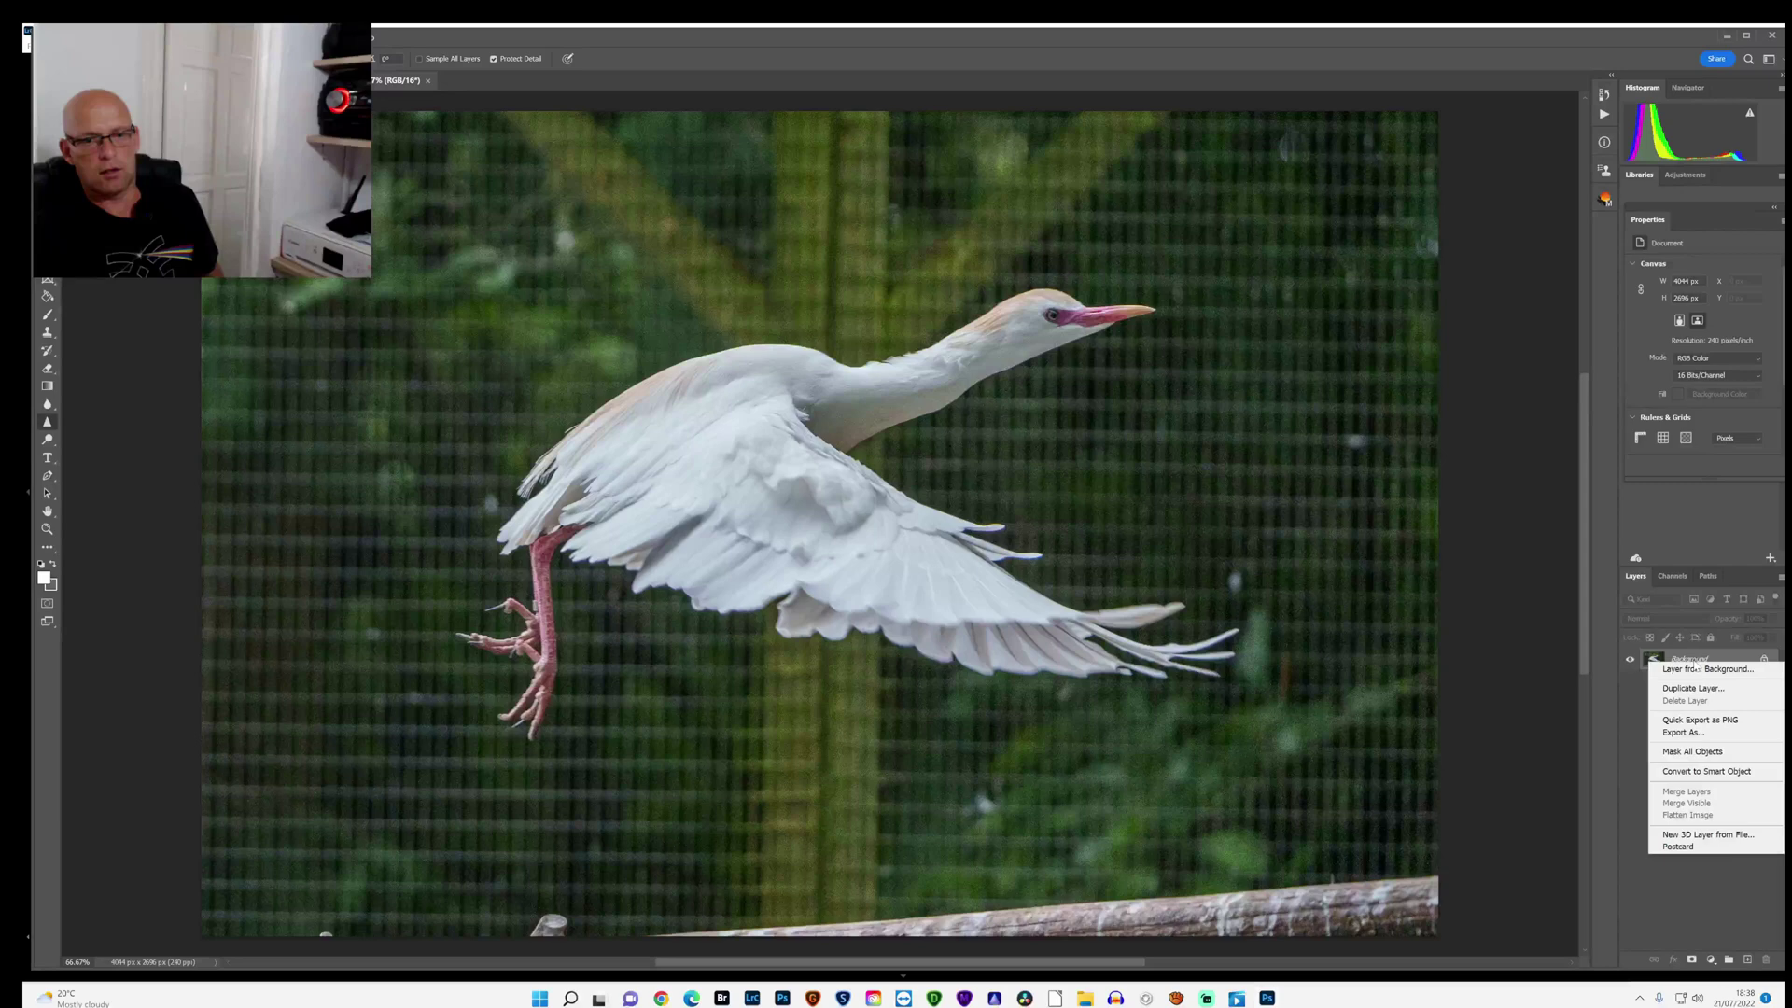
{"action": "left_click", "coordinate": [1639, 777]}
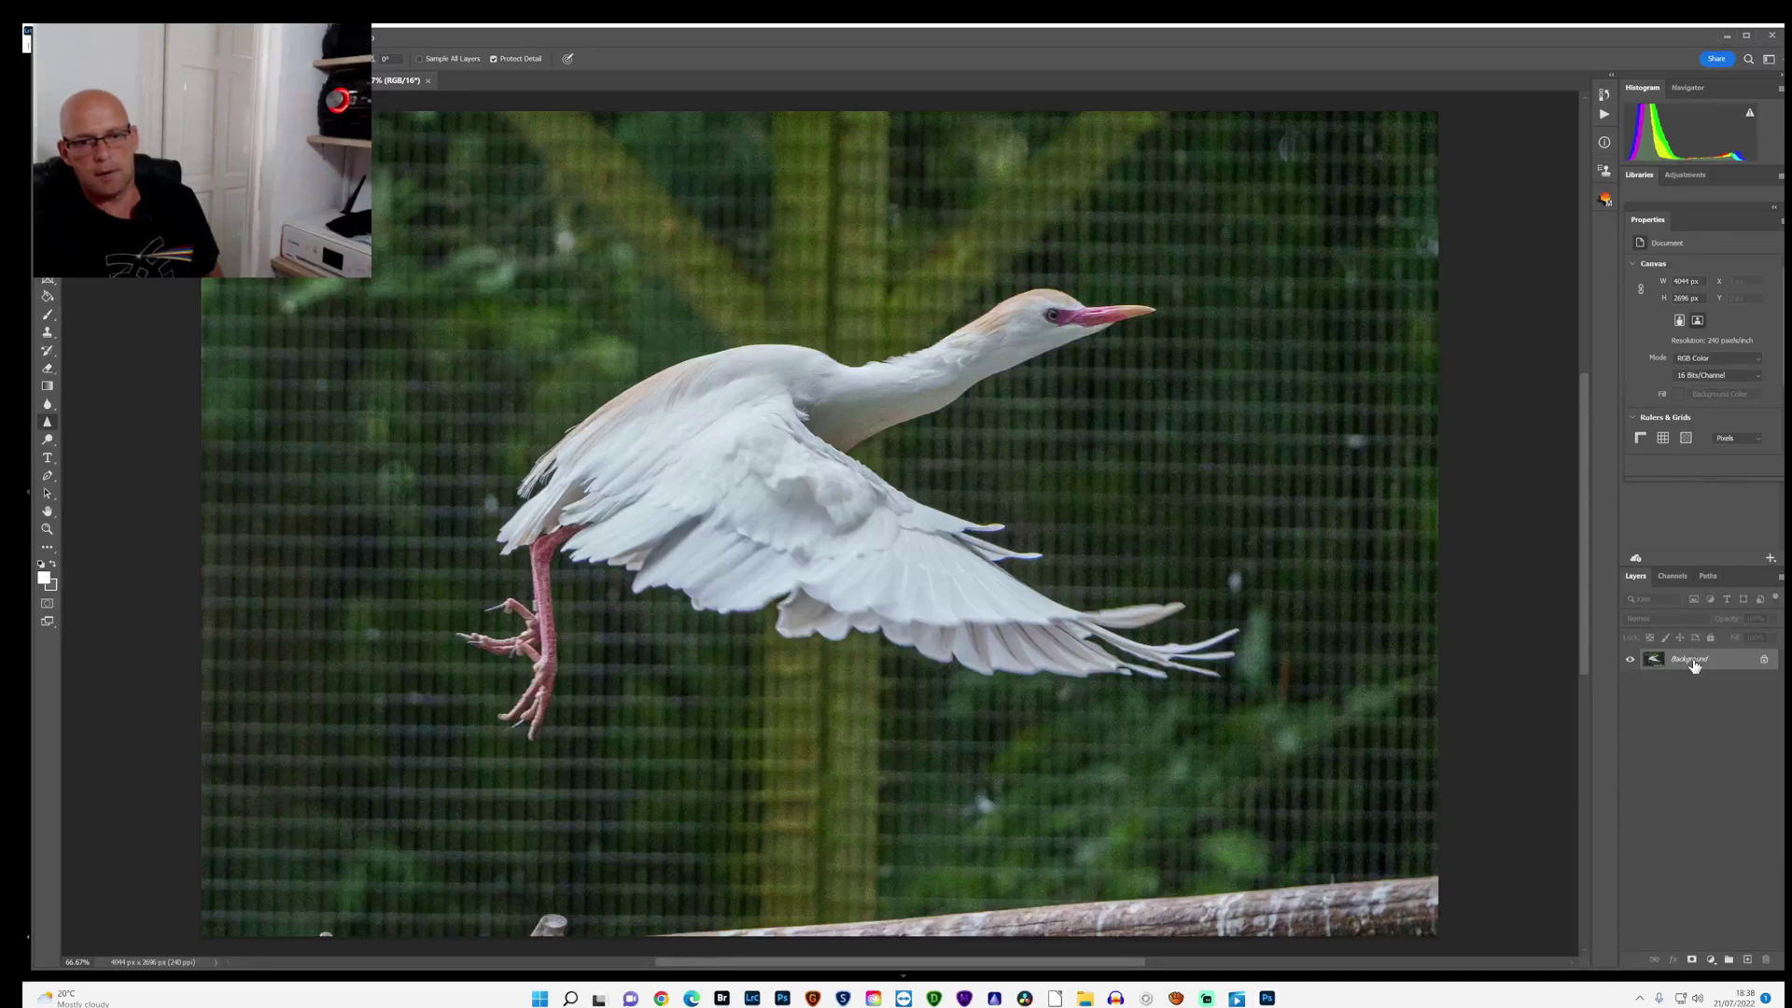
{"action": "right_click", "coordinate": [1696, 665]}
{"action": "left_click", "coordinate": [1692, 688]}
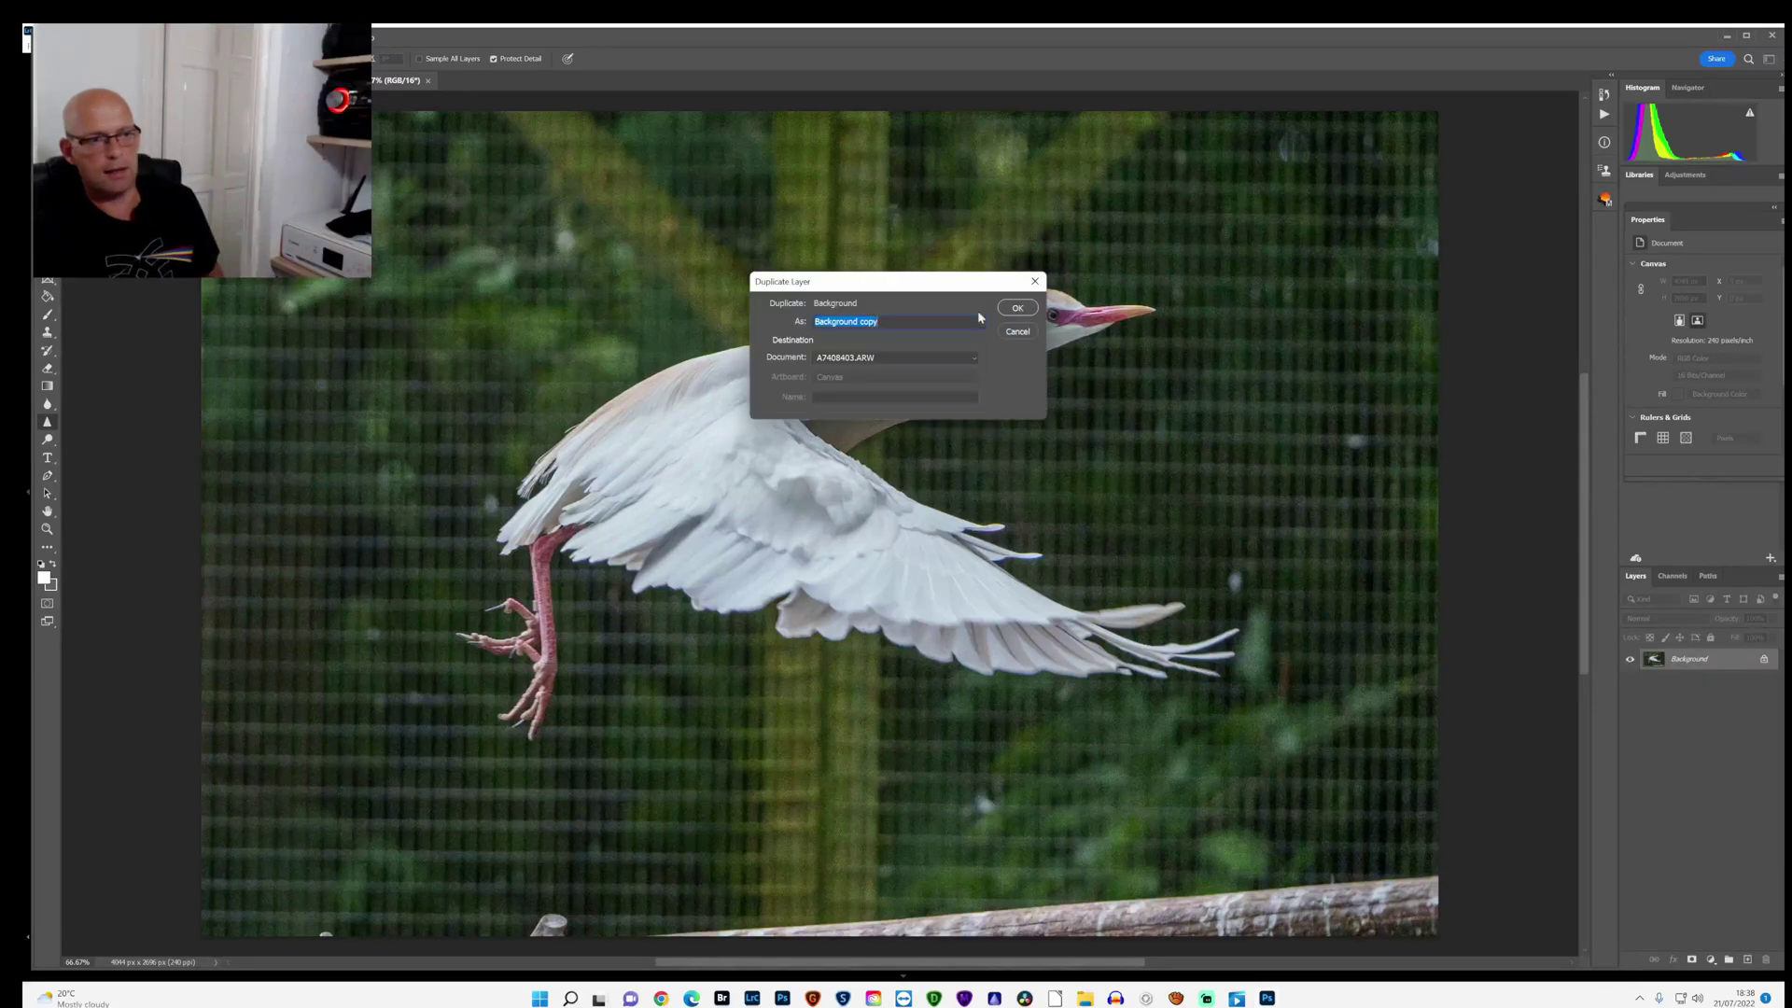
{"action": "key", "text": "Return"}
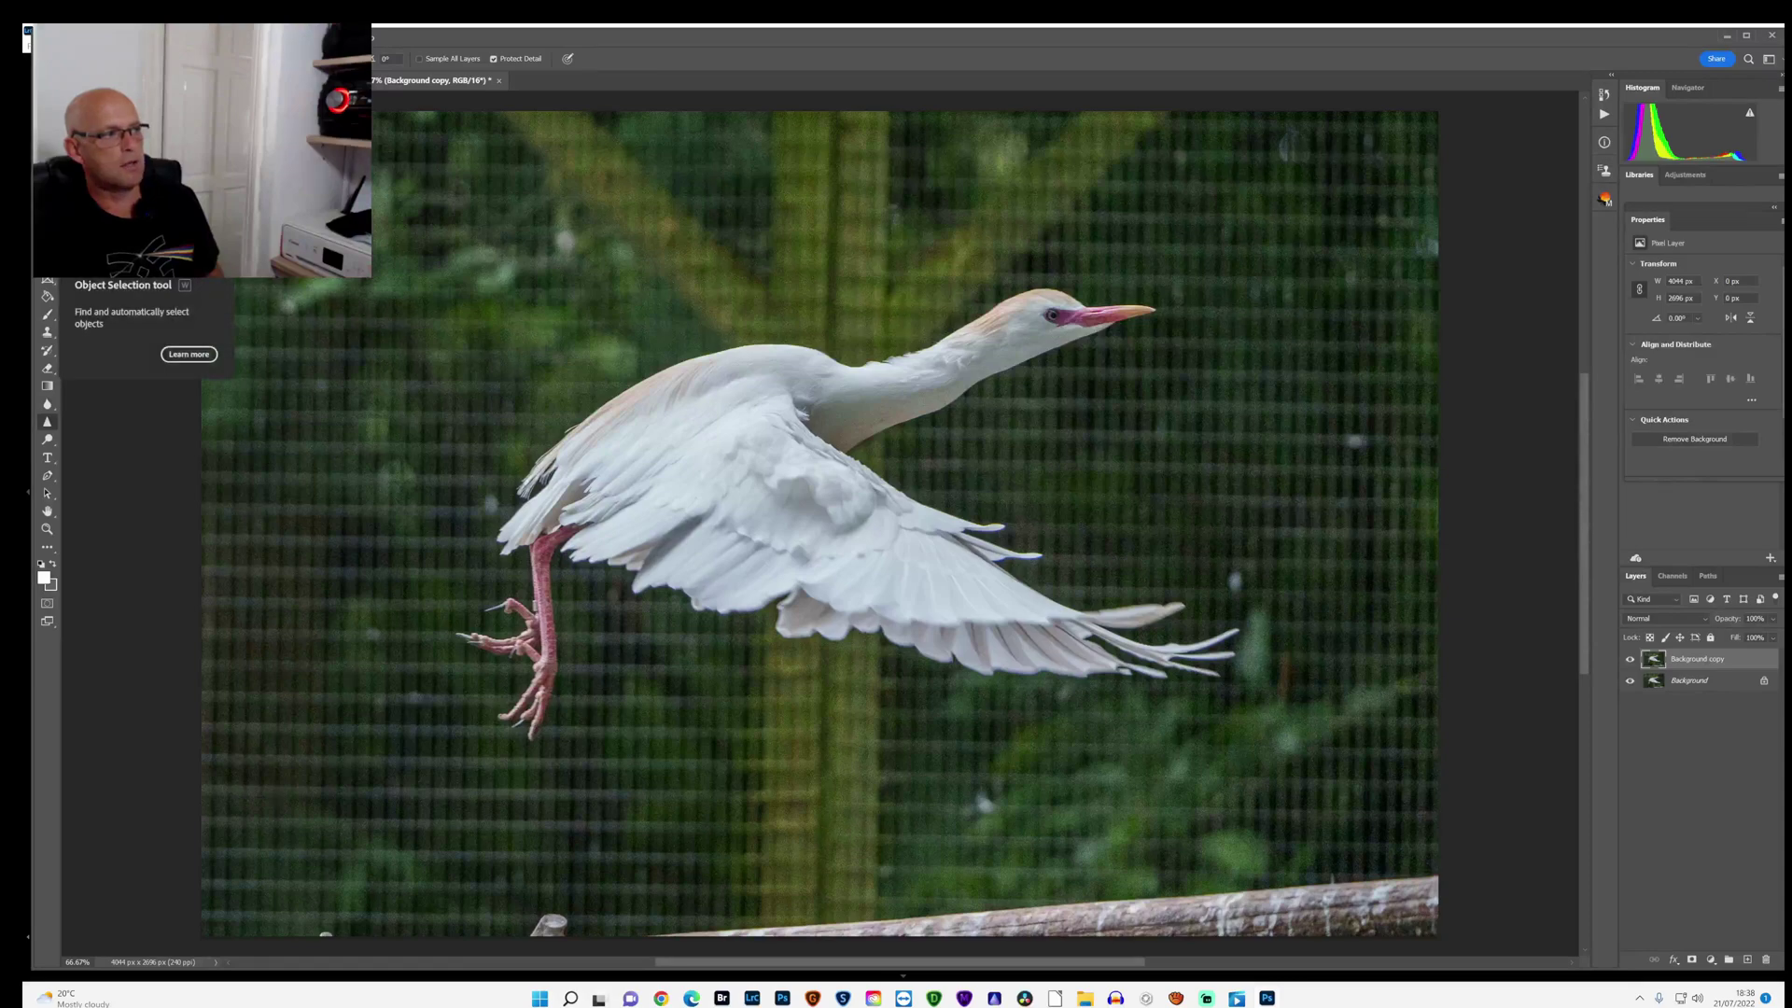
Step: Select the whole bird with the Object Selection tool and subtract the patch of background beyond its wing tip
{"action": "left_click", "coordinate": [46, 152]}
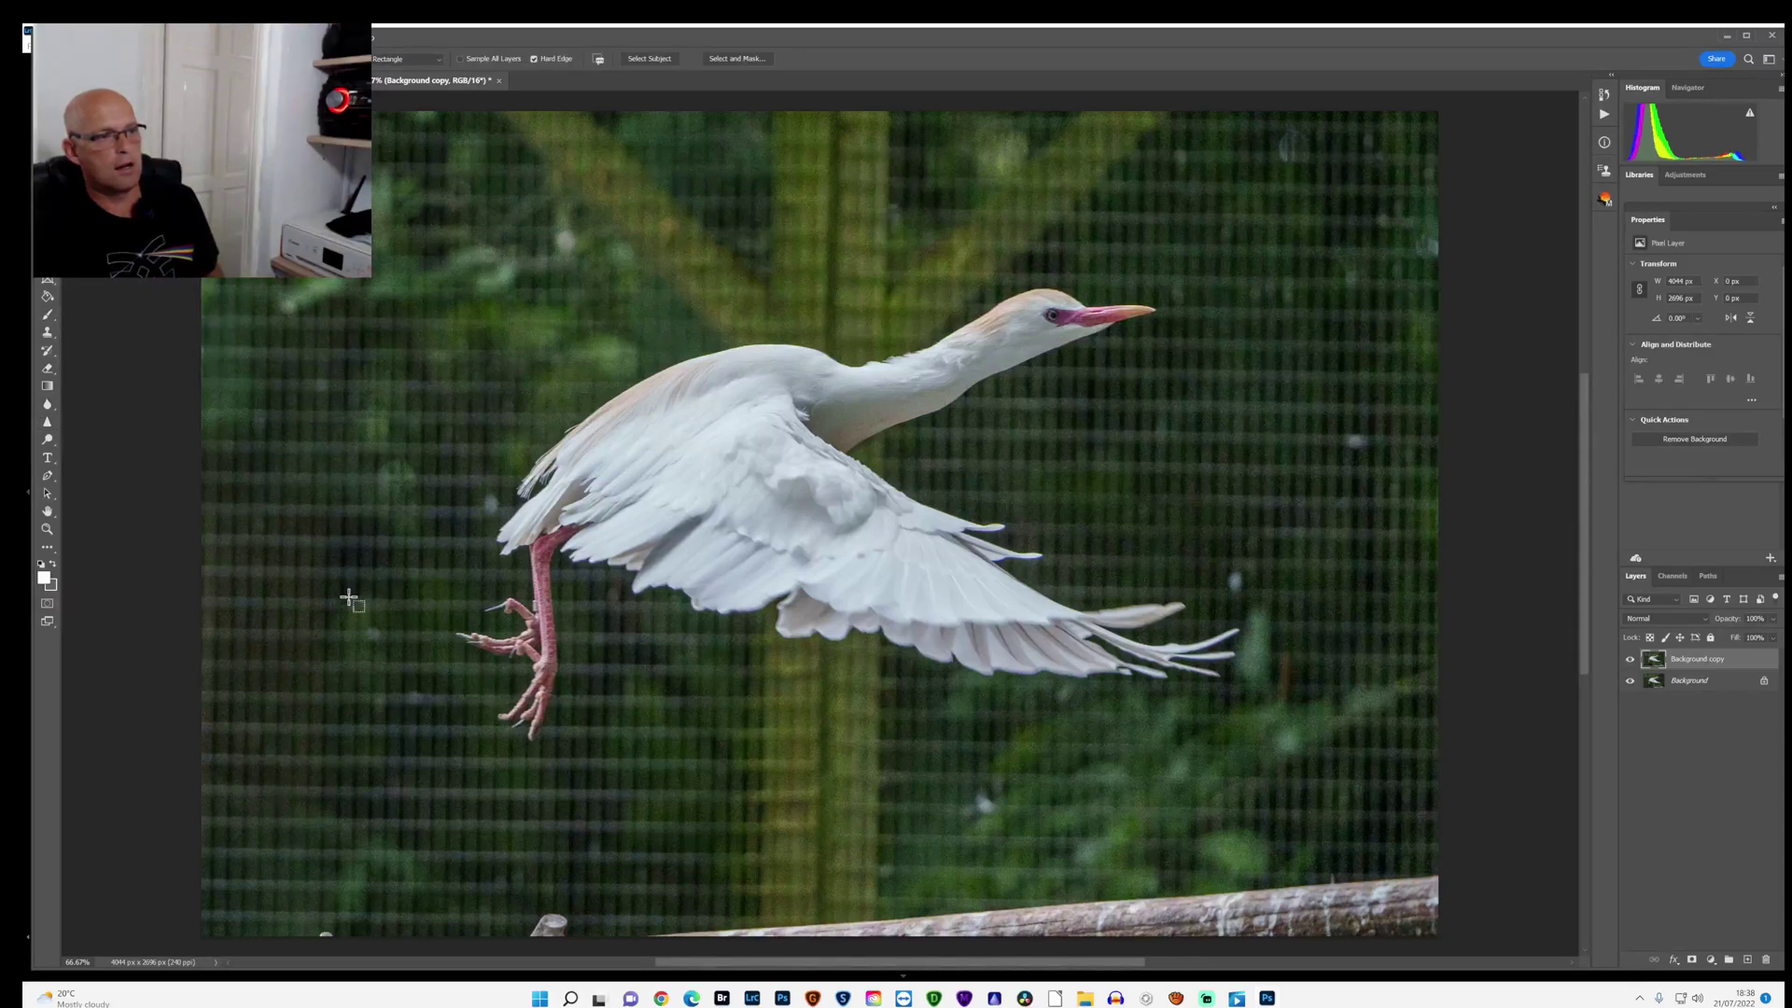
{"action": "left_click_drag", "start_coordinate": [281, 174], "coordinate": [1350, 814]}
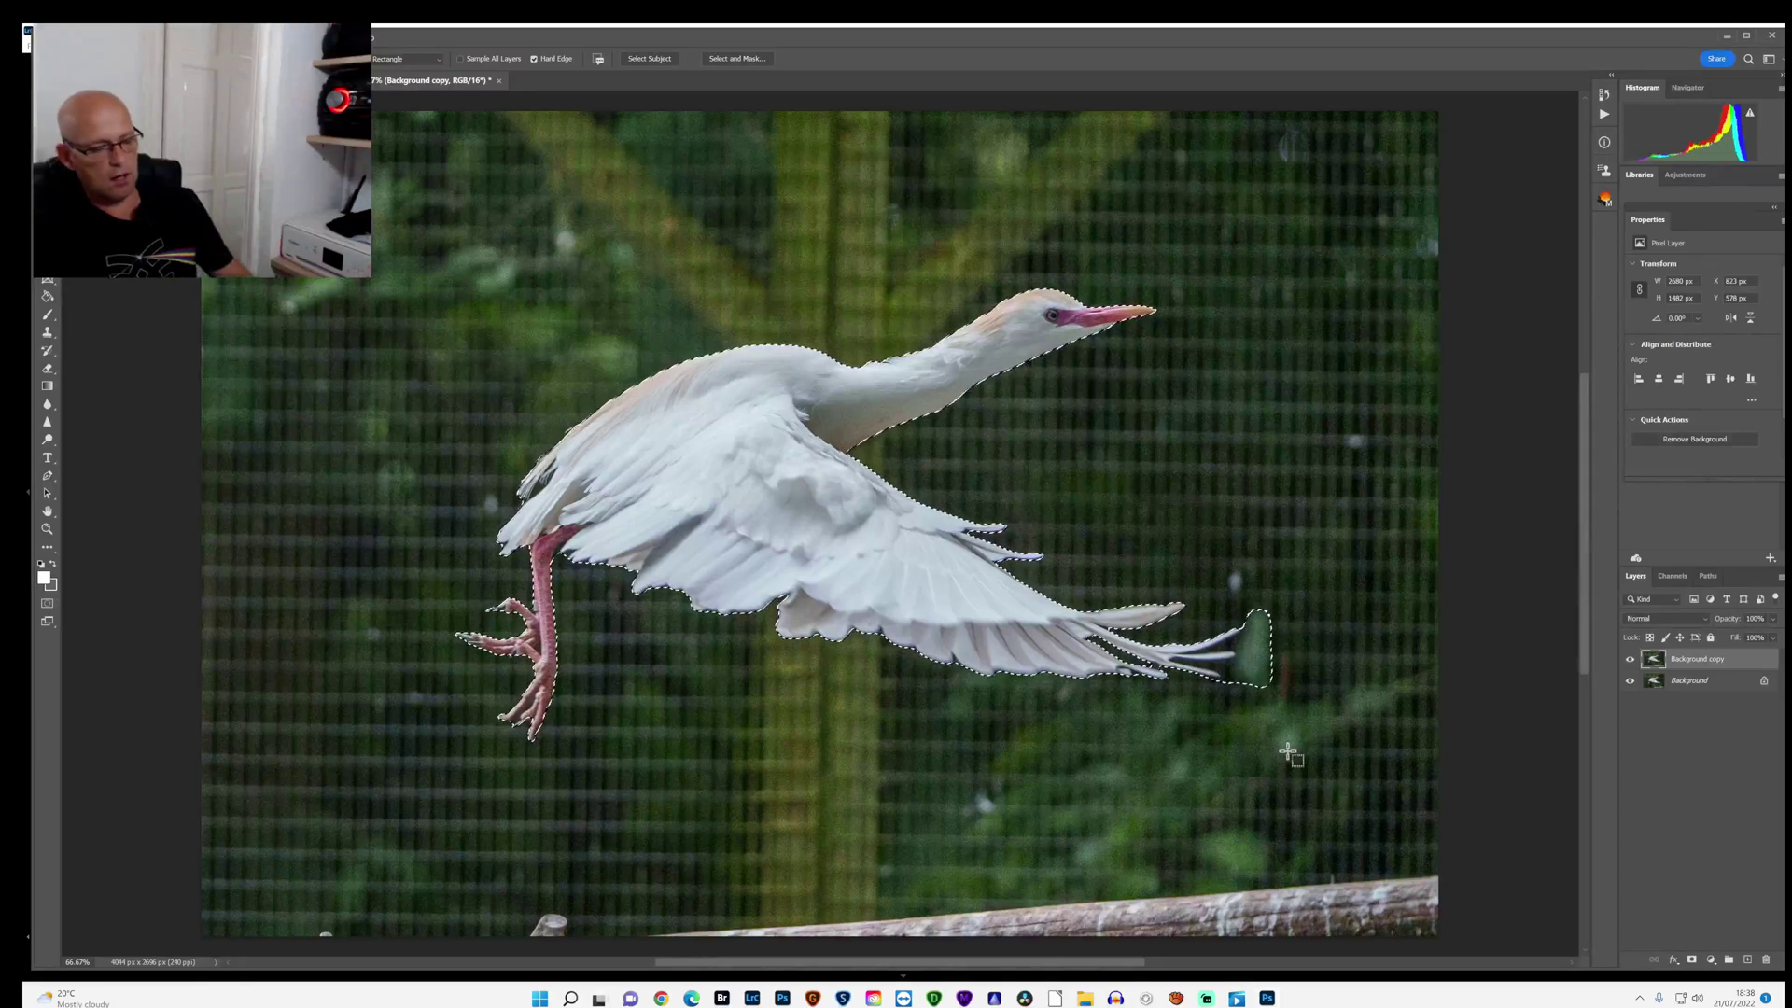
{"action": "left_click_drag", "start_coordinate": [1227, 590], "coordinate": [1291, 725]}
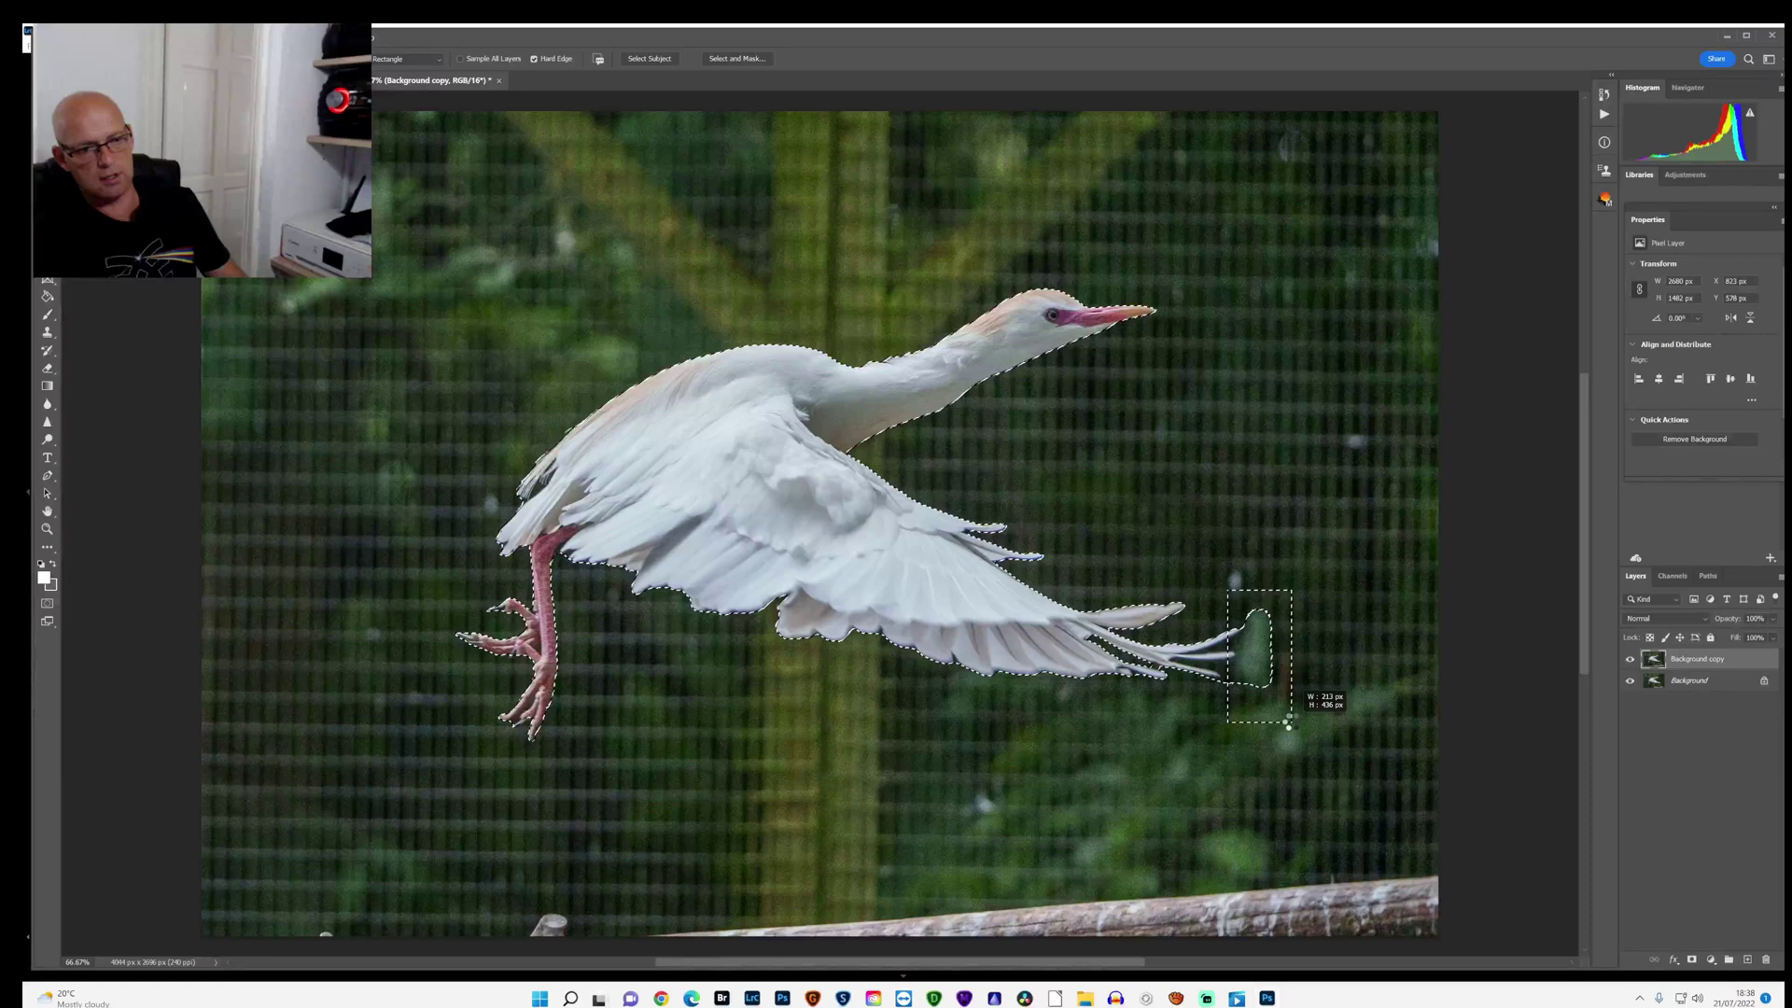
{"action": "left_click_drag", "start_coordinate": [1289, 725], "coordinate": [1288, 725]}
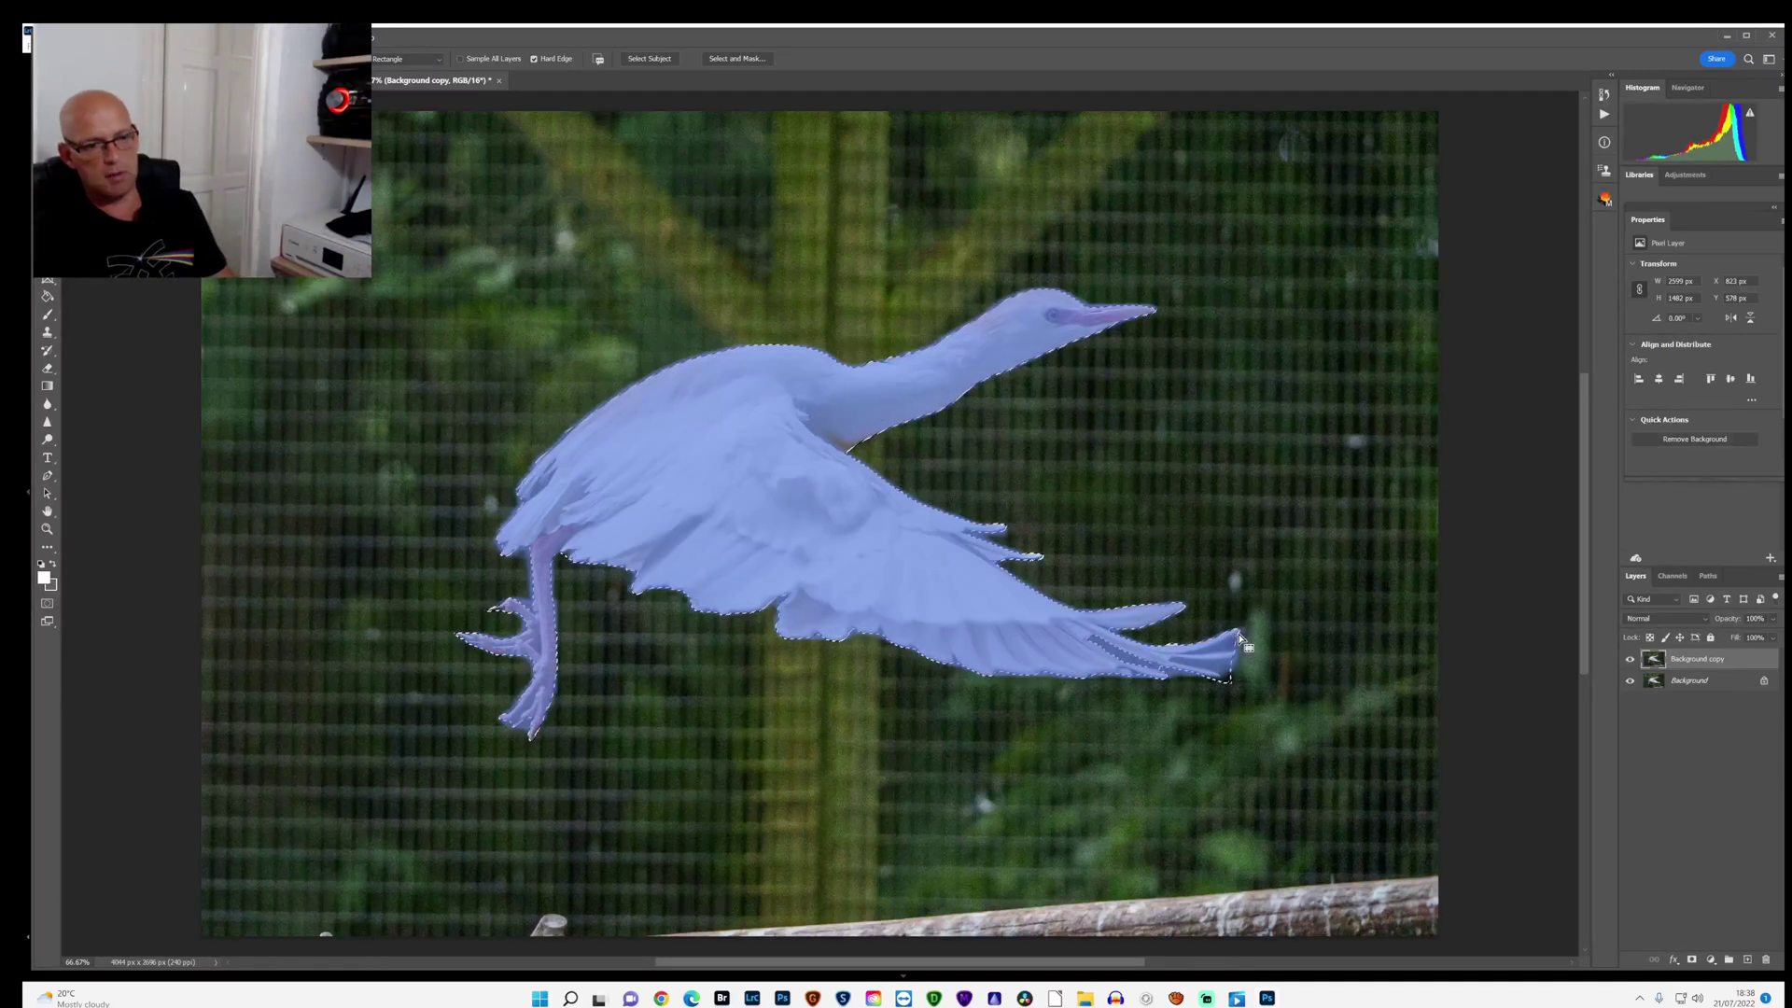
Step: Trim leftover background around the wing-tip feathers from the selection and place the selected bird on its own new layer
{"action": "left_click_drag", "start_coordinate": [1240, 648], "coordinate": [1221, 631]}
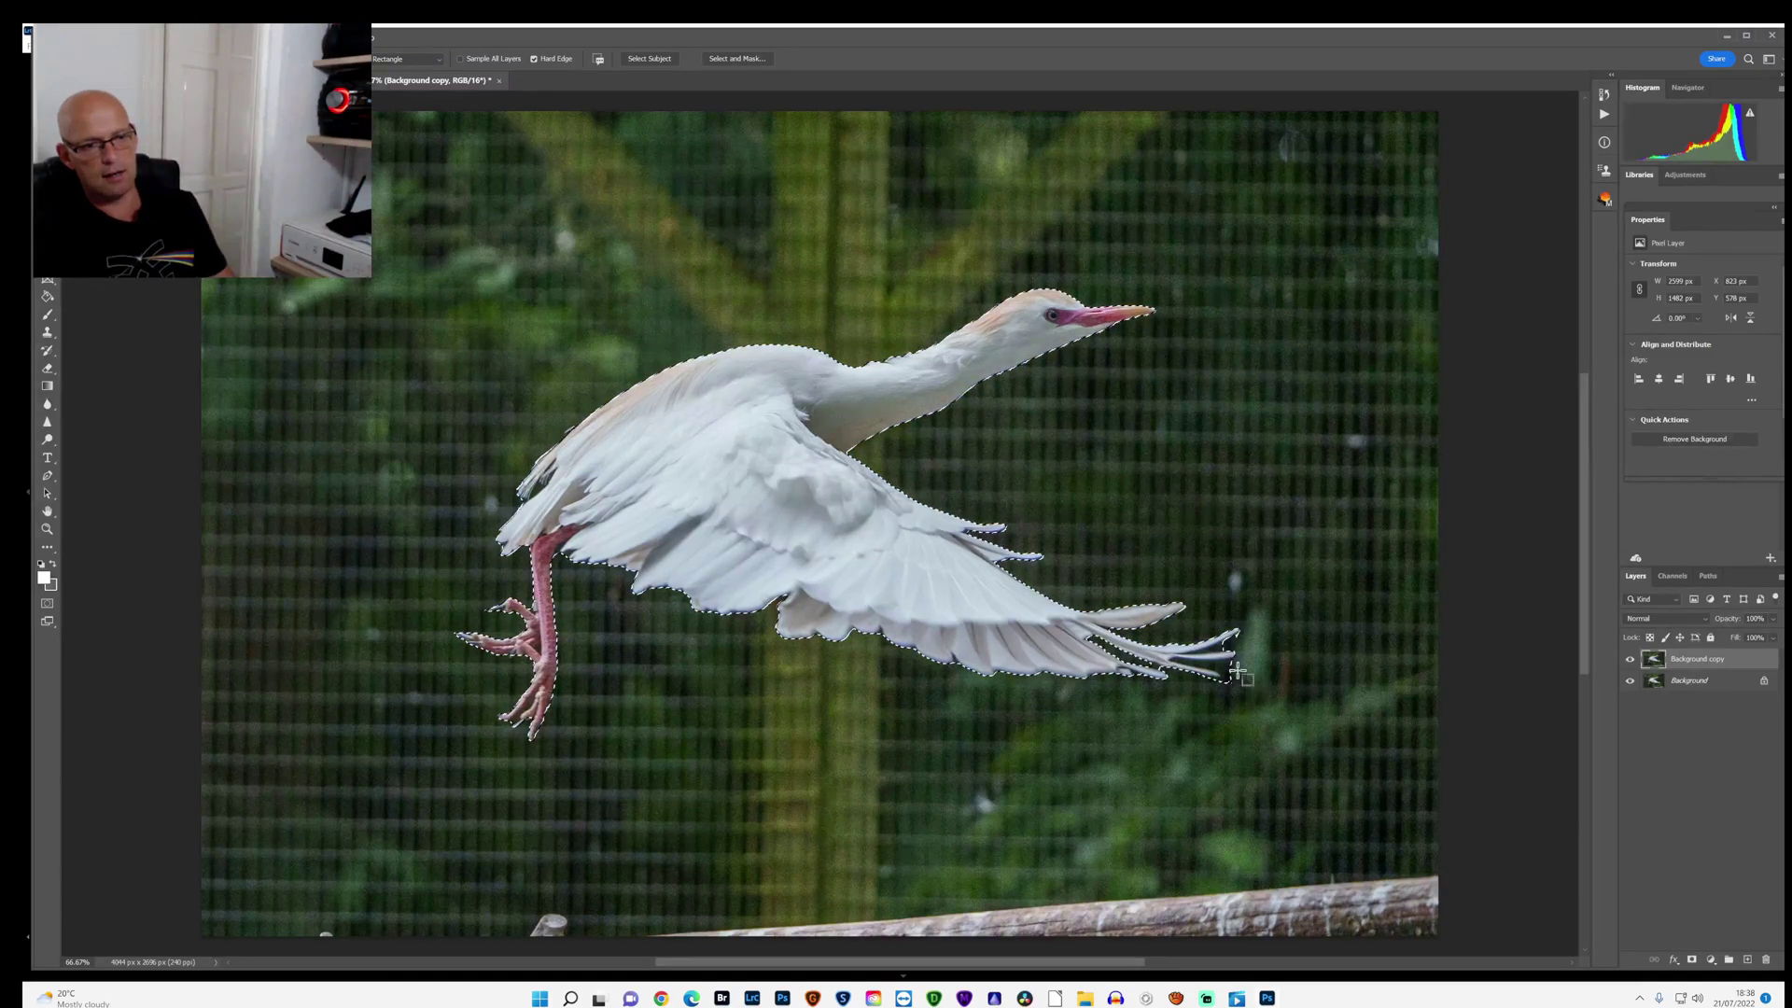
{"action": "left_click_drag", "start_coordinate": [1233, 688], "coordinate": [1209, 671]}
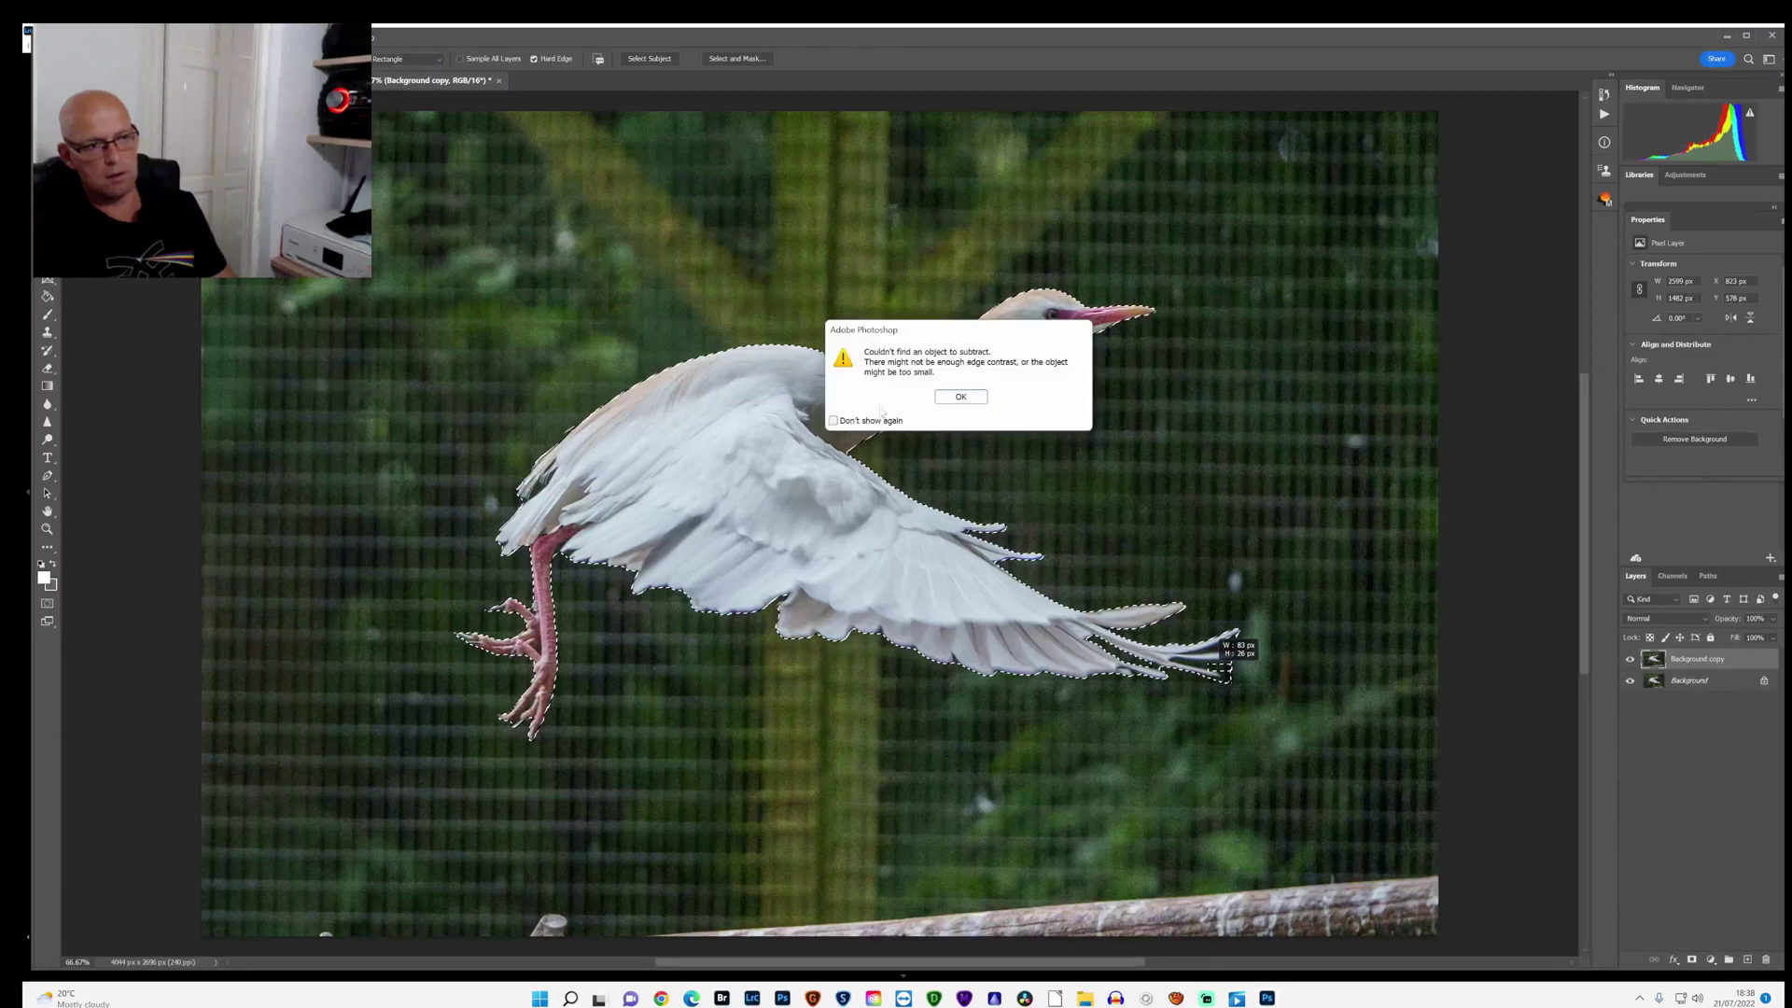
{"action": "left_click", "coordinate": [961, 399]}
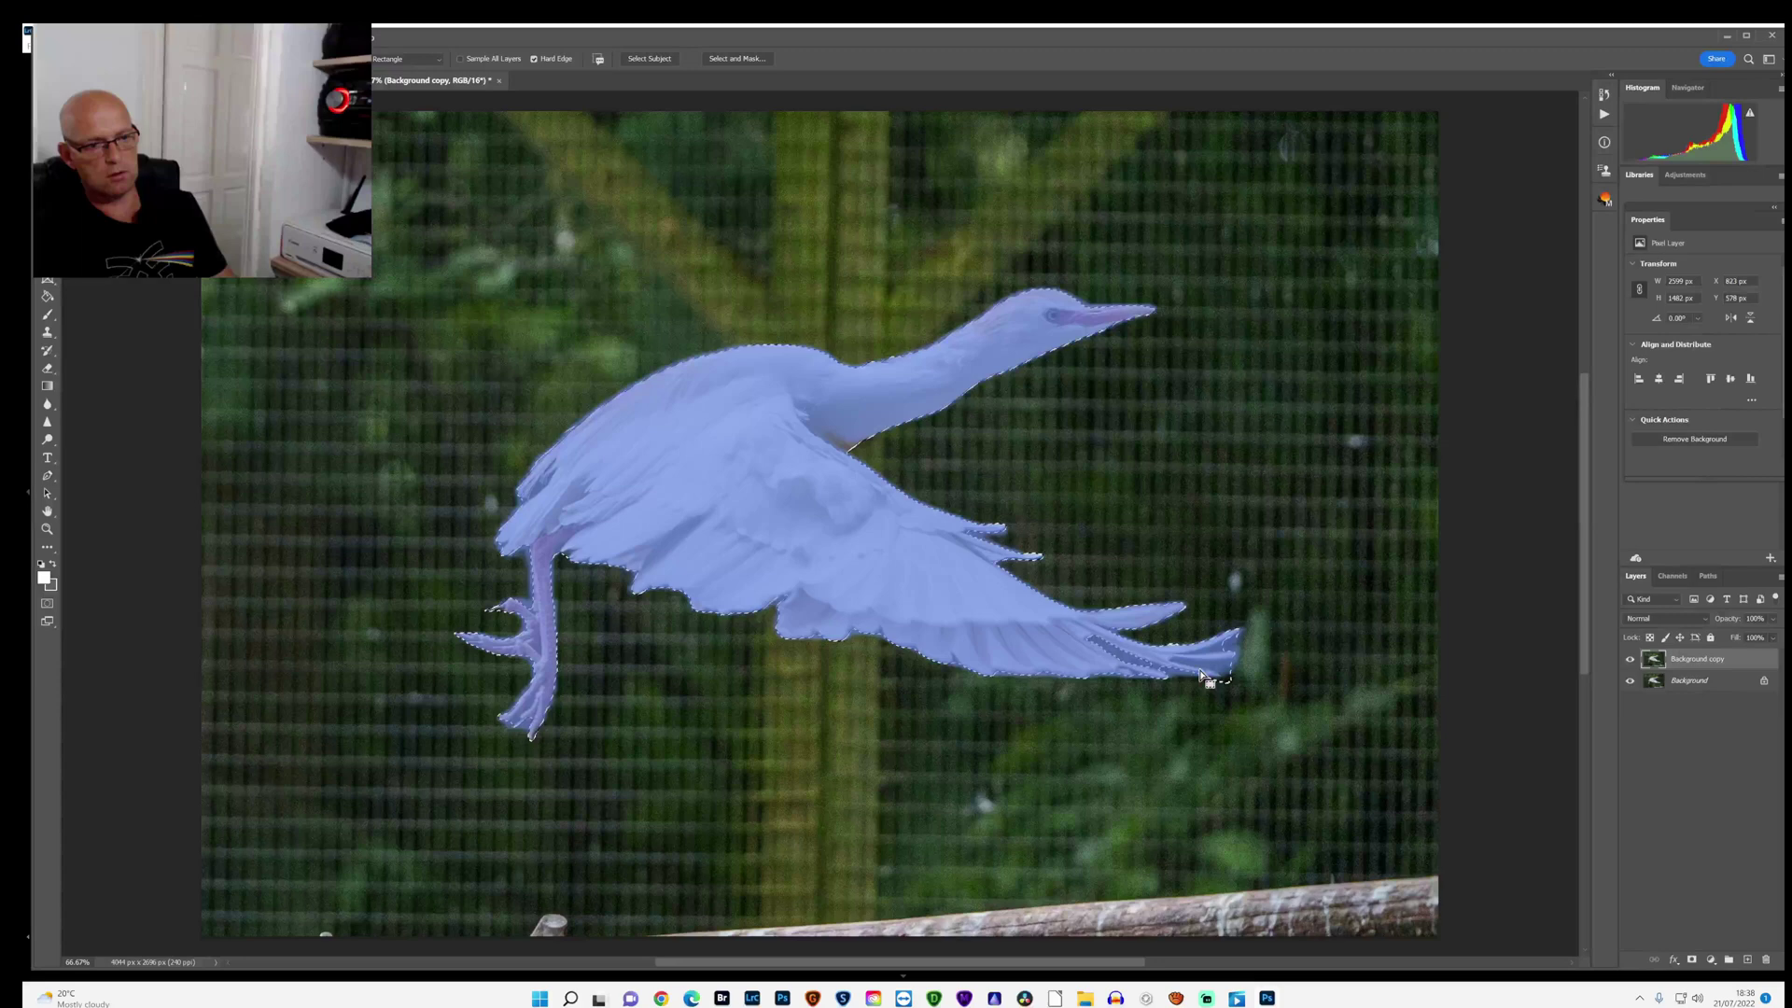
{"action": "left_click_drag", "start_coordinate": [1203, 676], "coordinate": [1242, 673]}
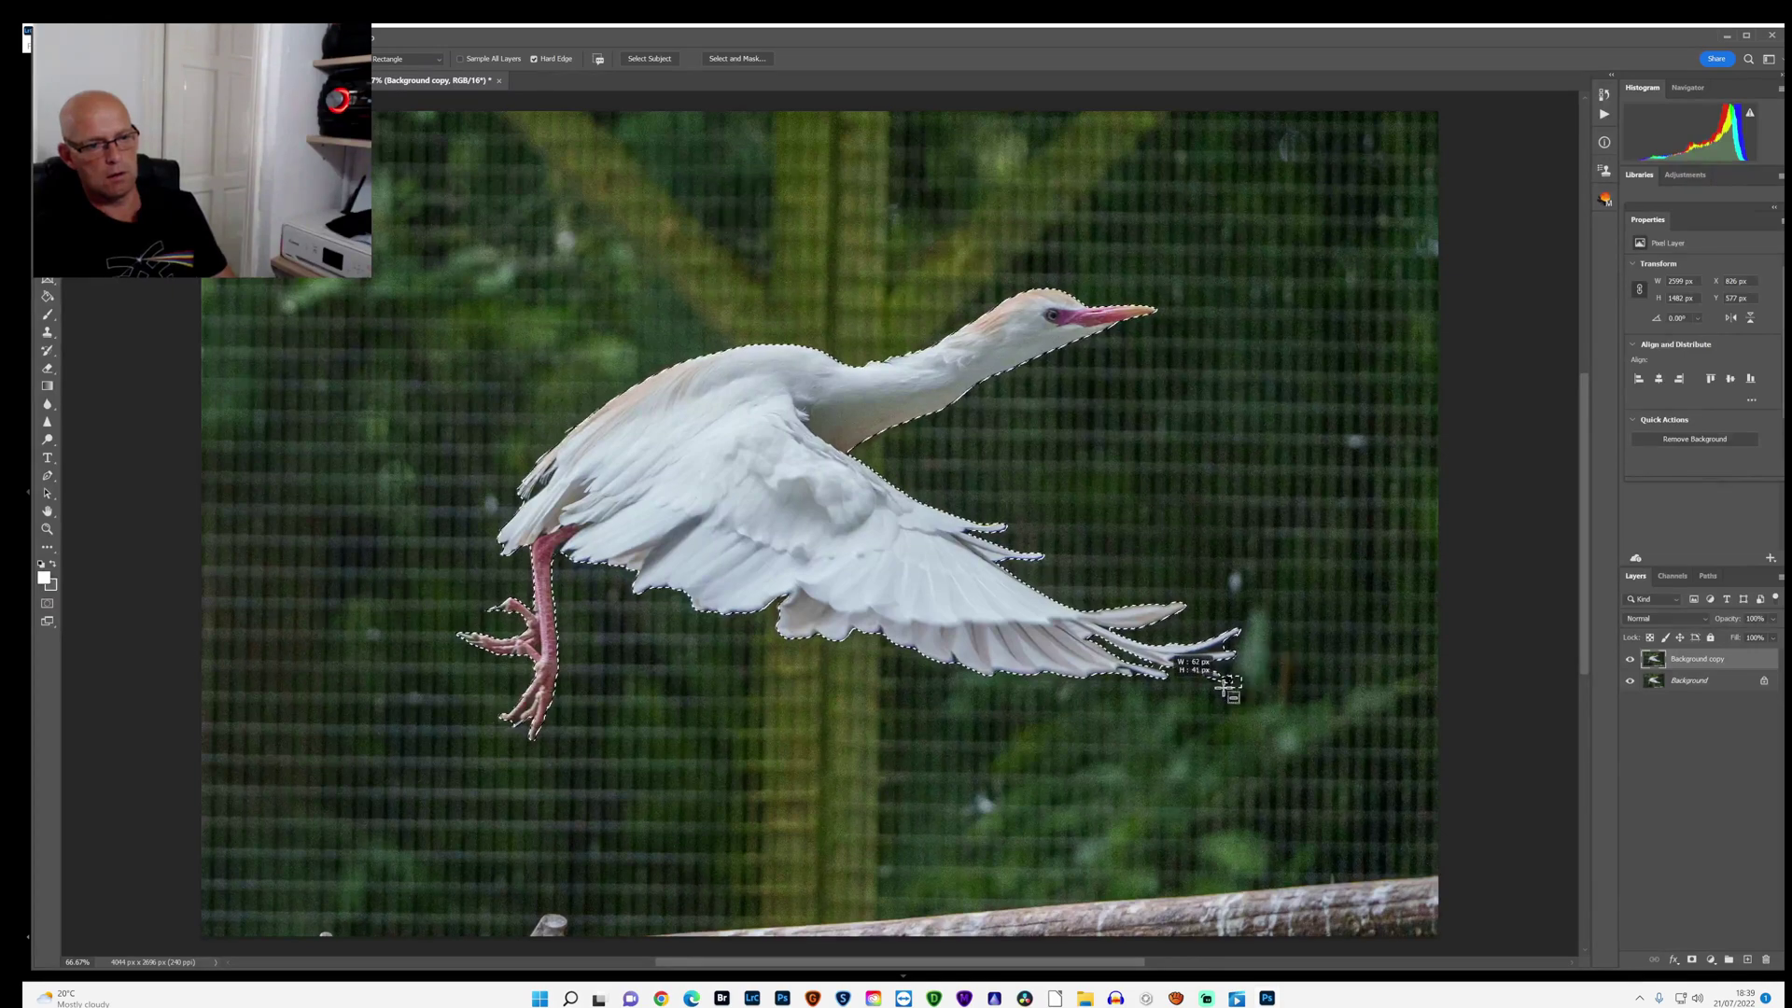
{"action": "left_click_drag", "start_coordinate": [1241, 687], "coordinate": [1241, 688]}
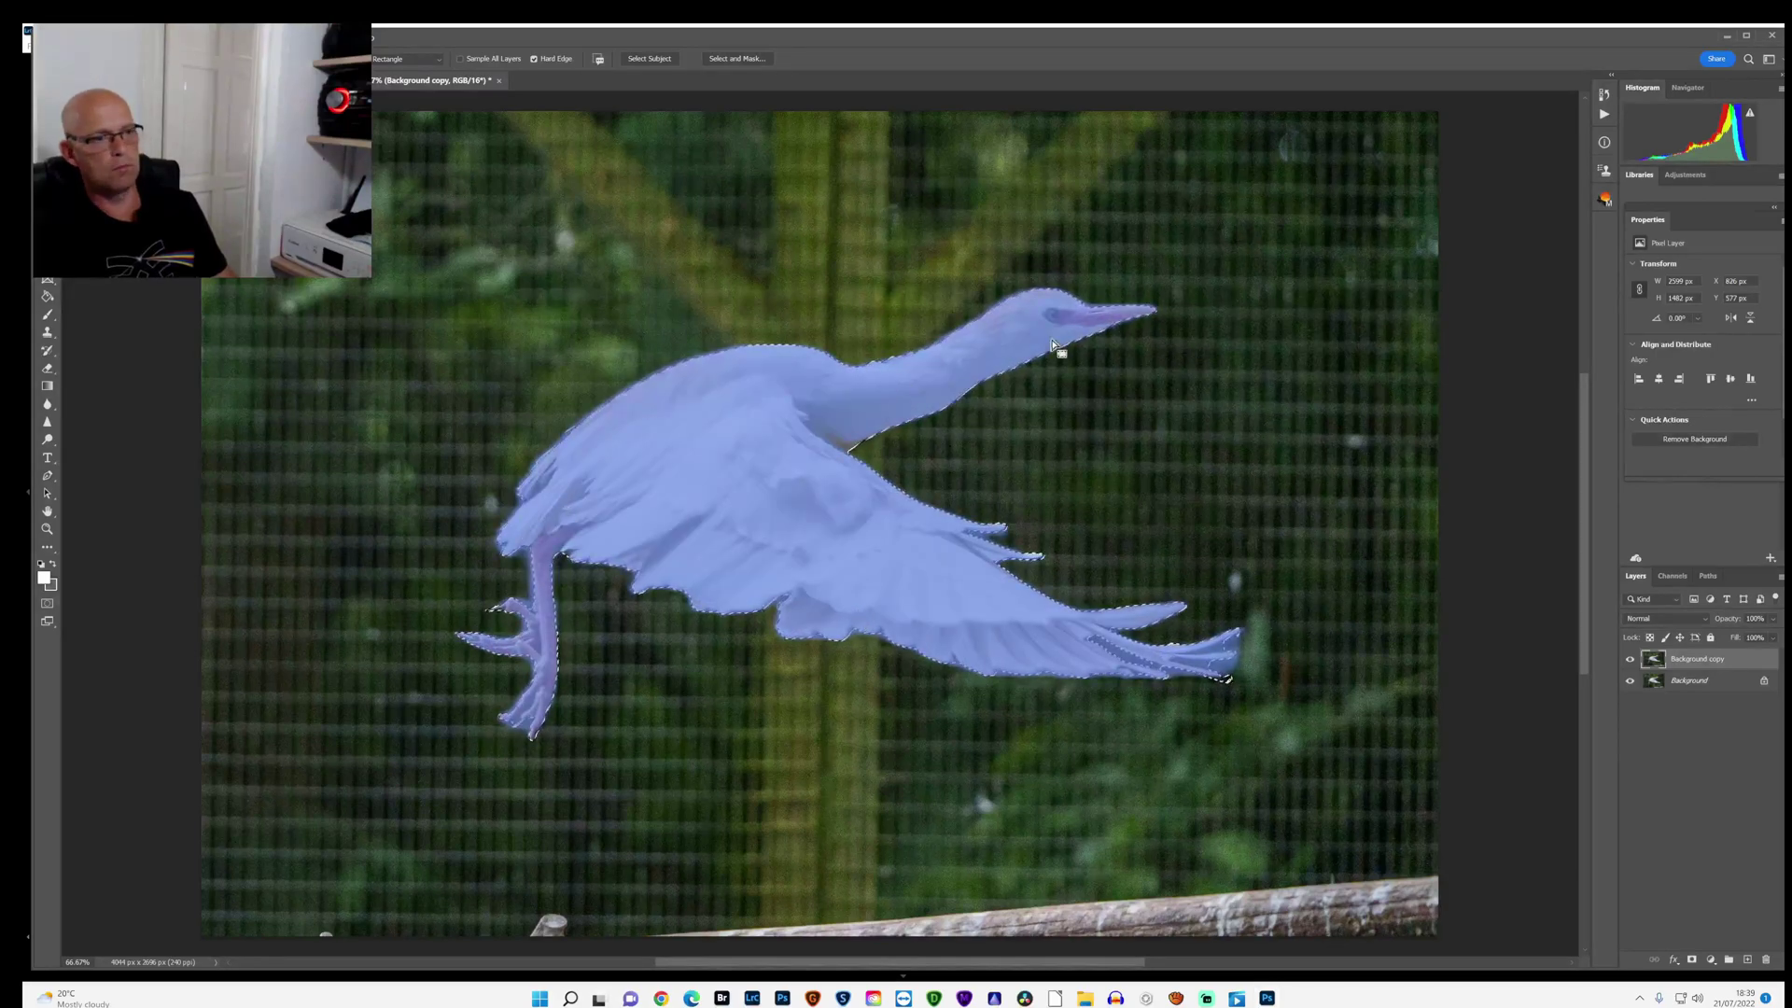
{"action": "right_click", "coordinate": [731, 448]}
{"action": "left_click", "coordinate": [798, 555]}
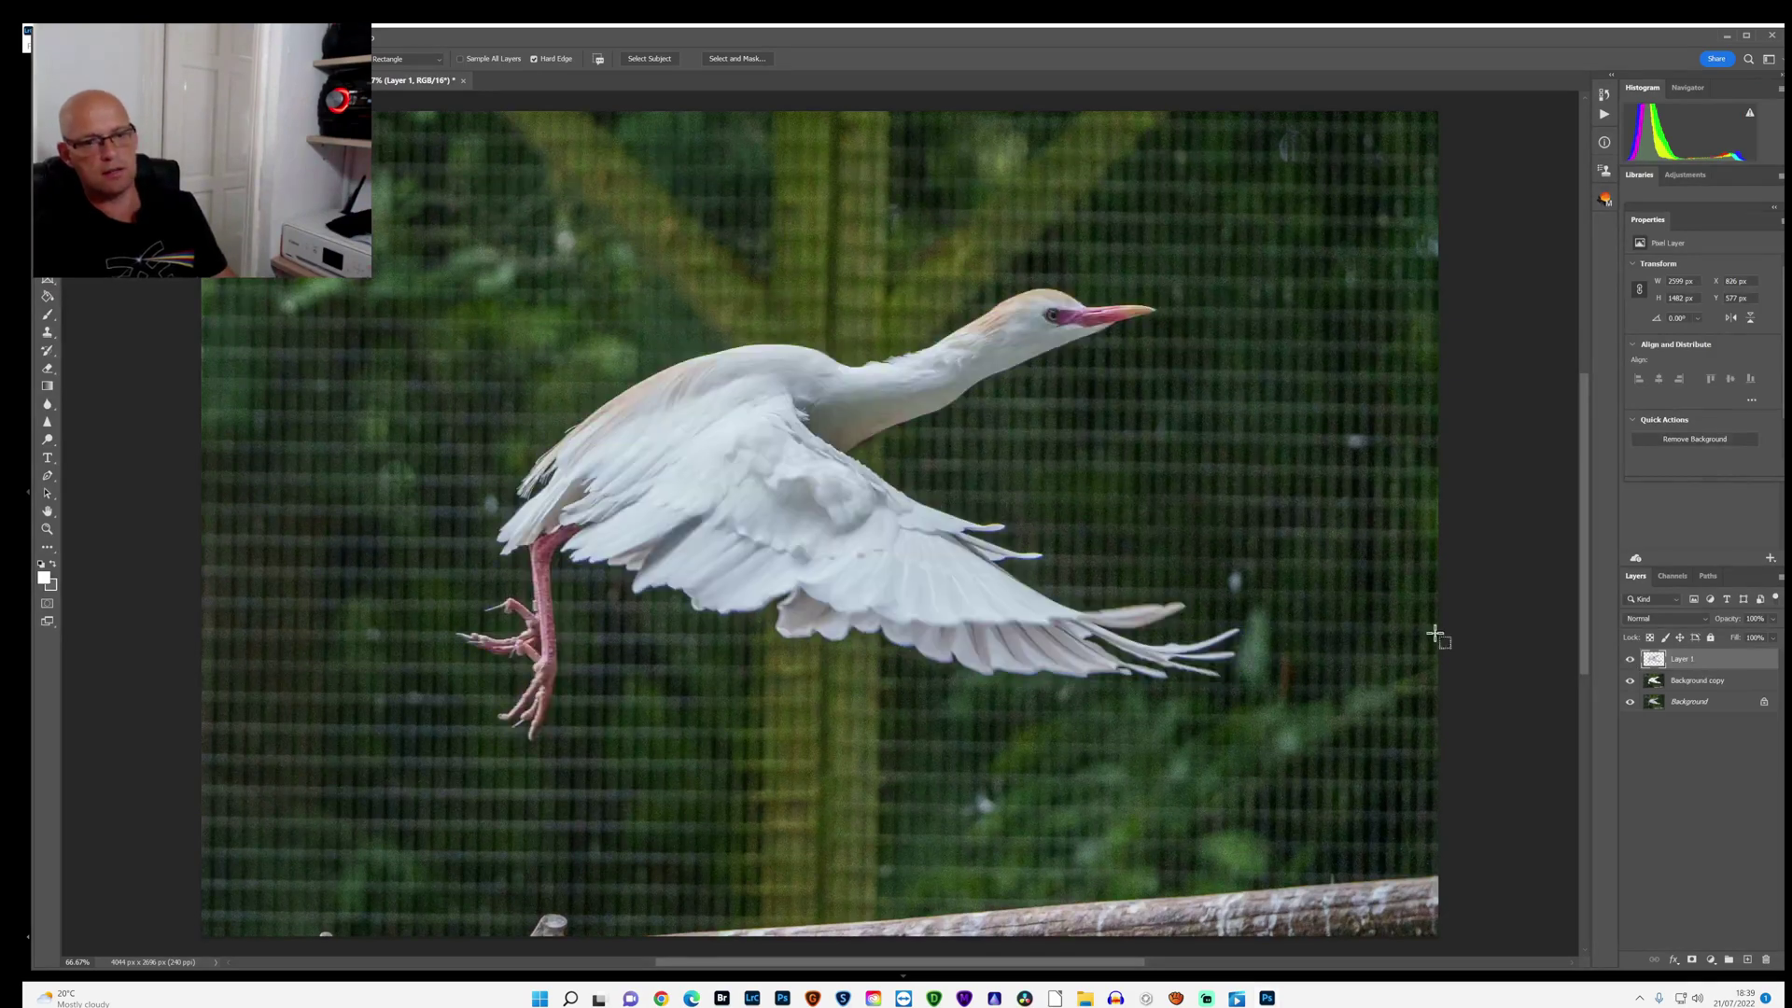
Step: Apply a Gaussian Blur with a radius of 48.4 pixels to the Background copy layer
{"action": "left_click", "coordinate": [1685, 689]}
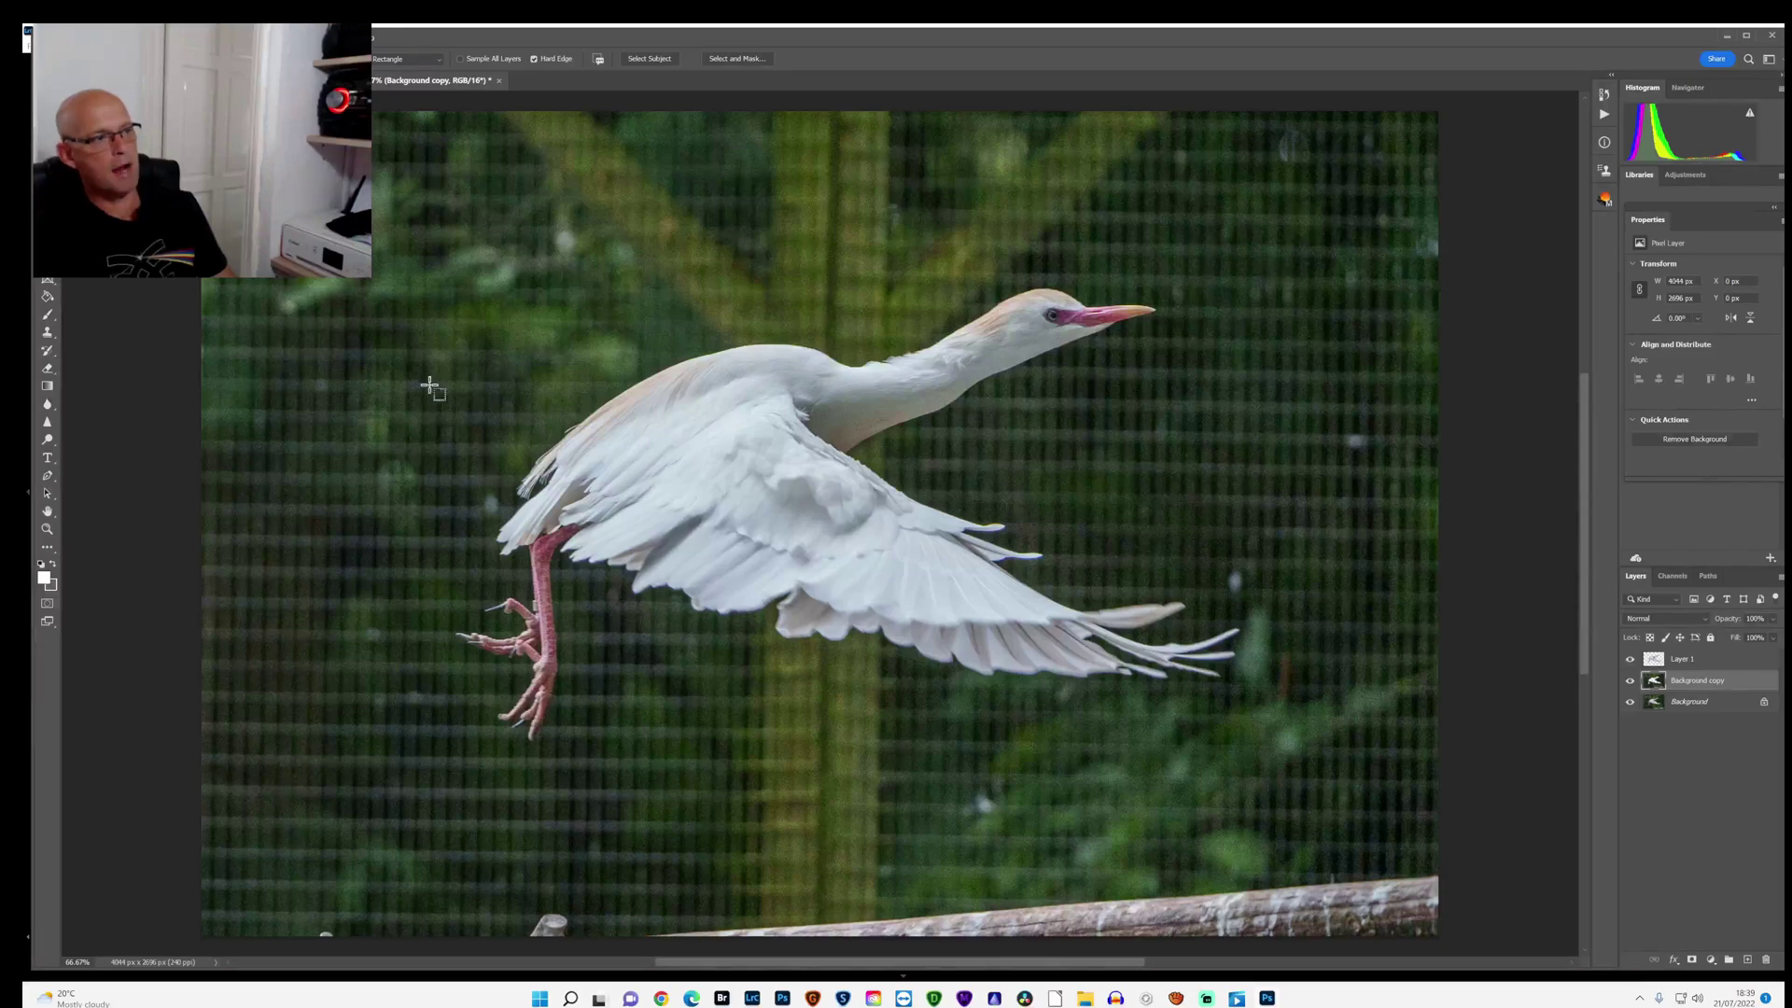
{"action": "left_click", "coordinate": [226, 37]}
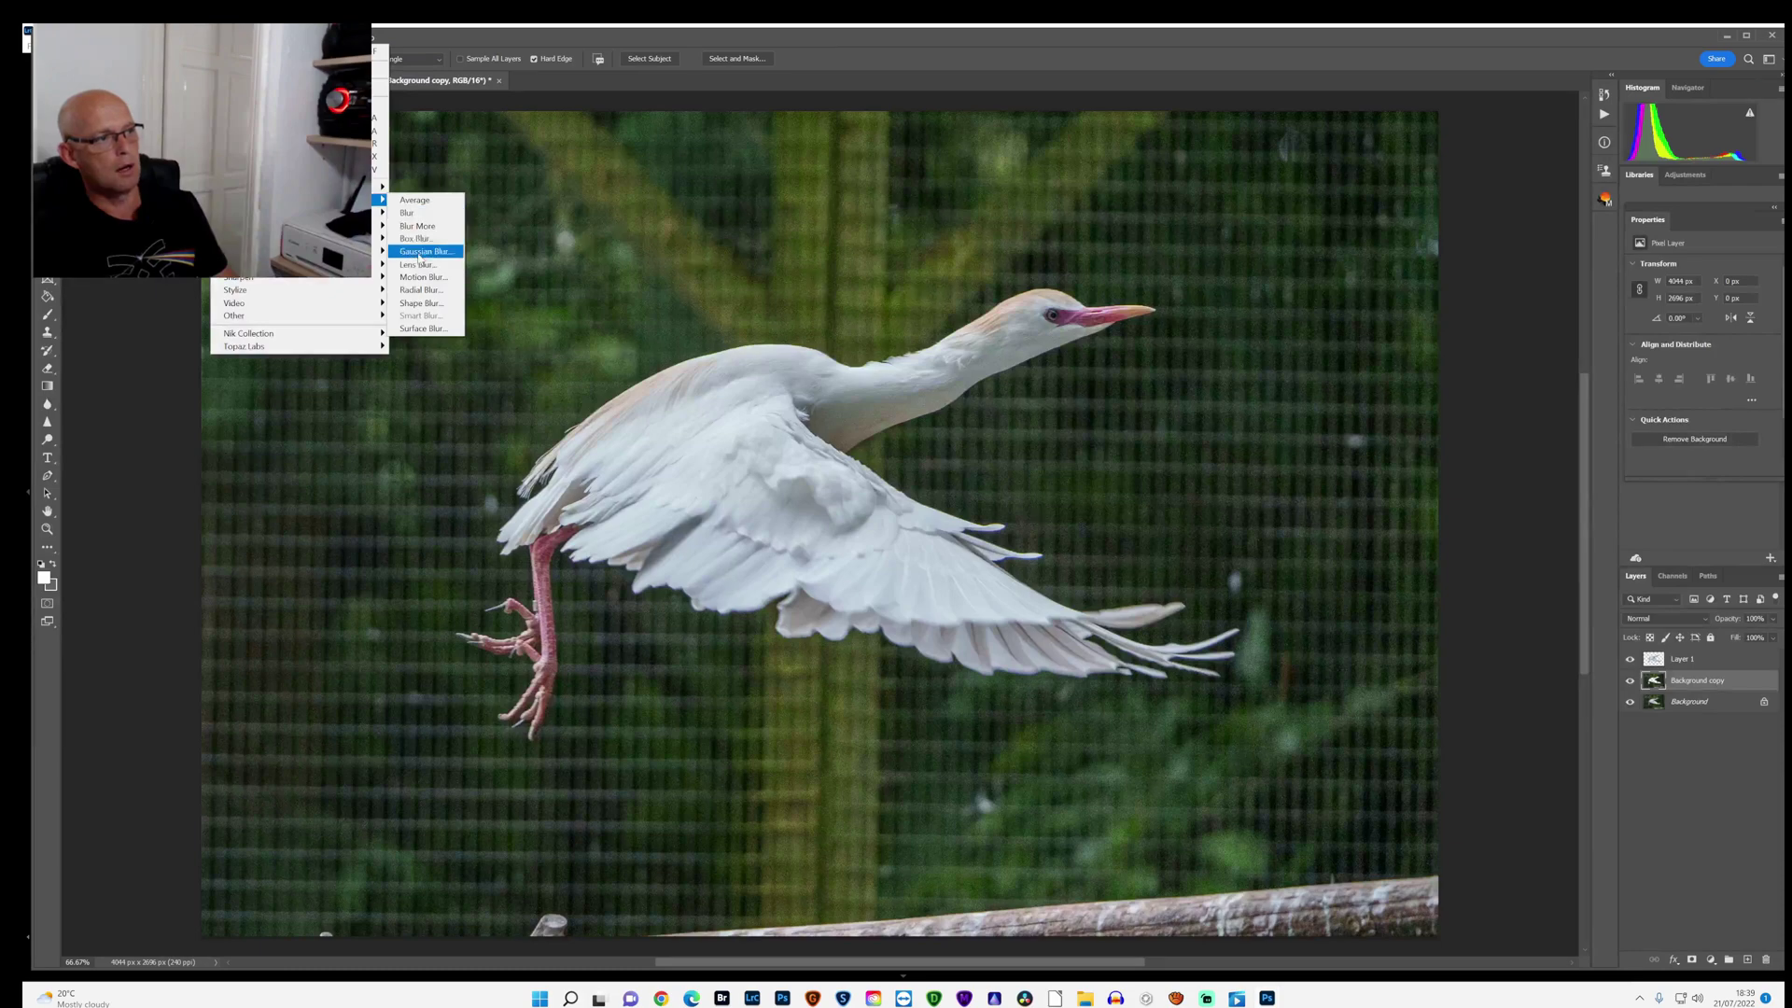
{"action": "left_click", "coordinate": [418, 252]}
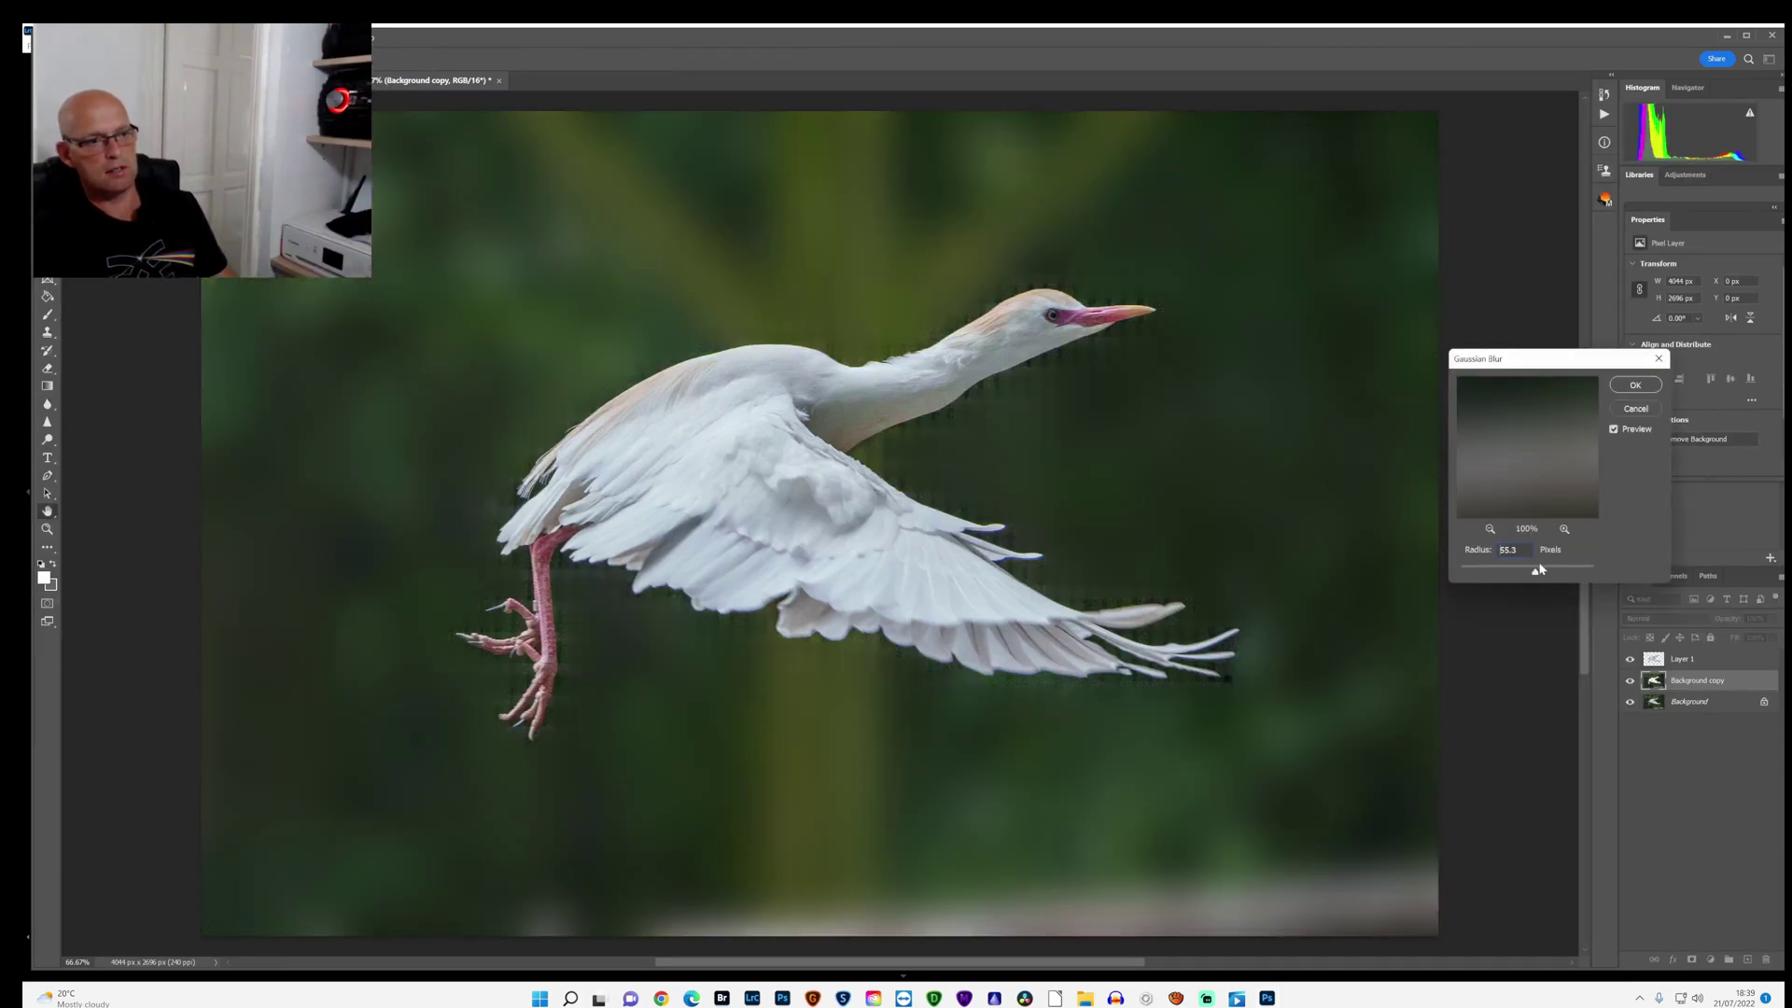
{"action": "left_click_drag", "start_coordinate": [1546, 564], "coordinate": [1546, 566]}
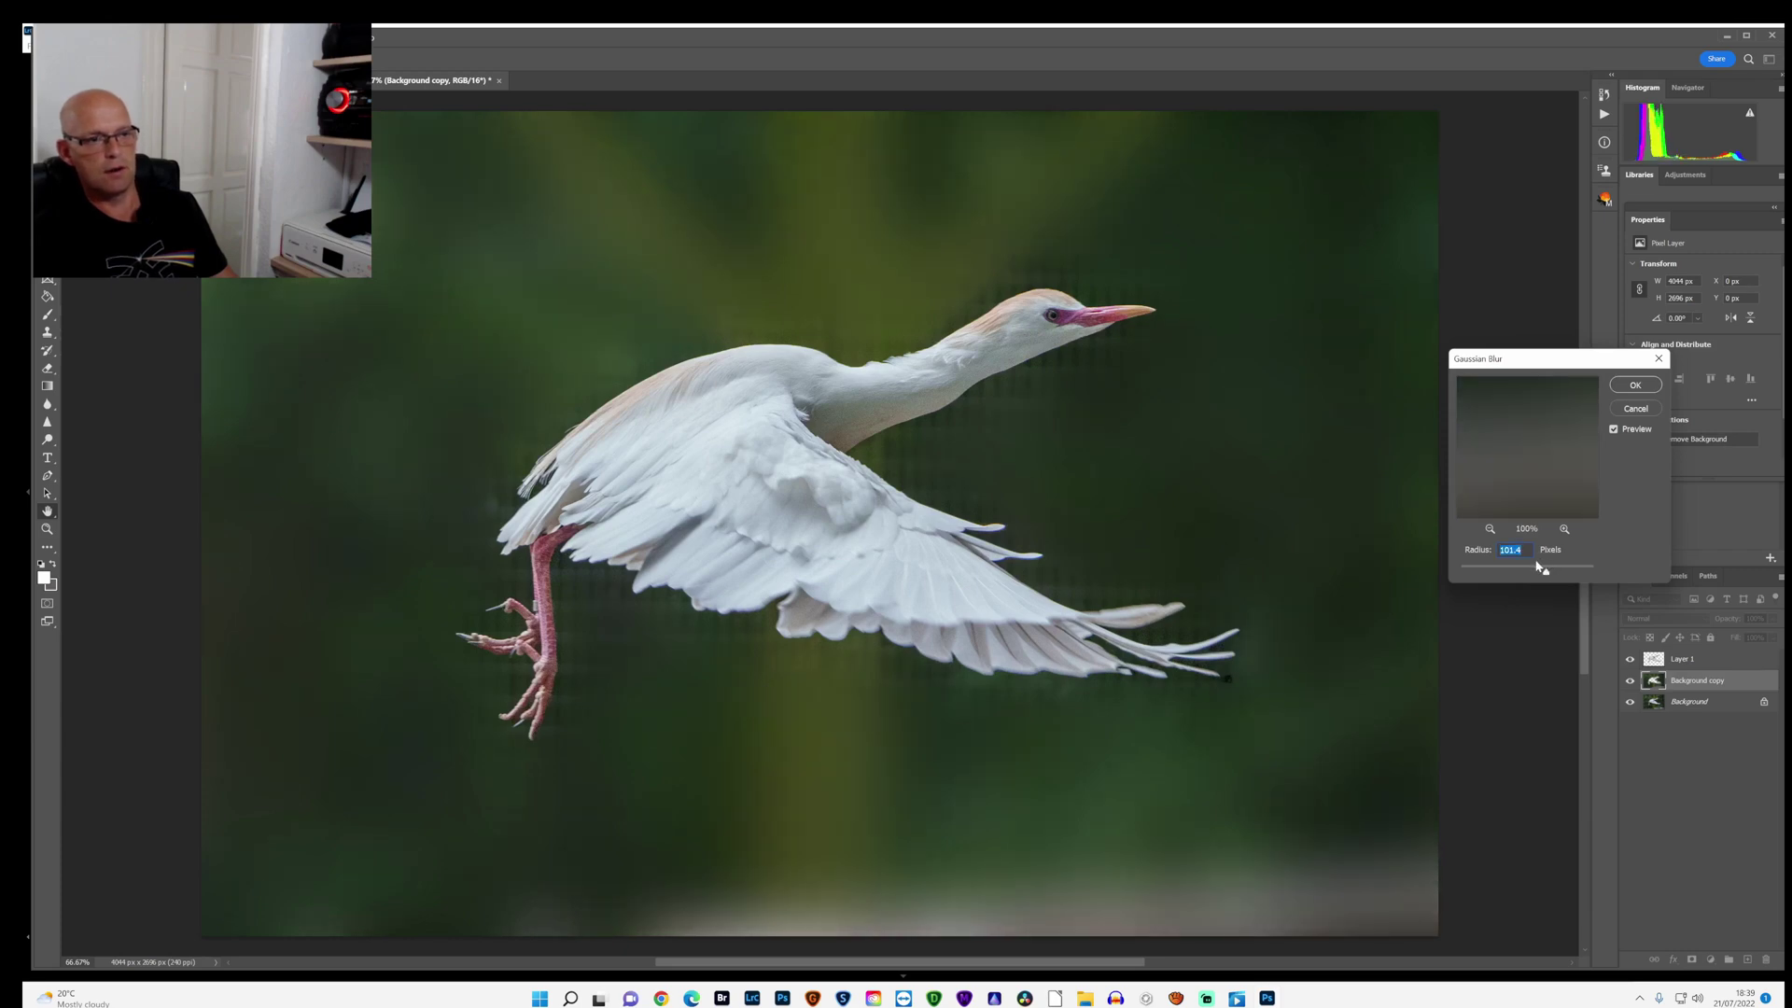
{"action": "left_click_drag", "start_coordinate": [1542, 574], "coordinate": [1532, 574]}
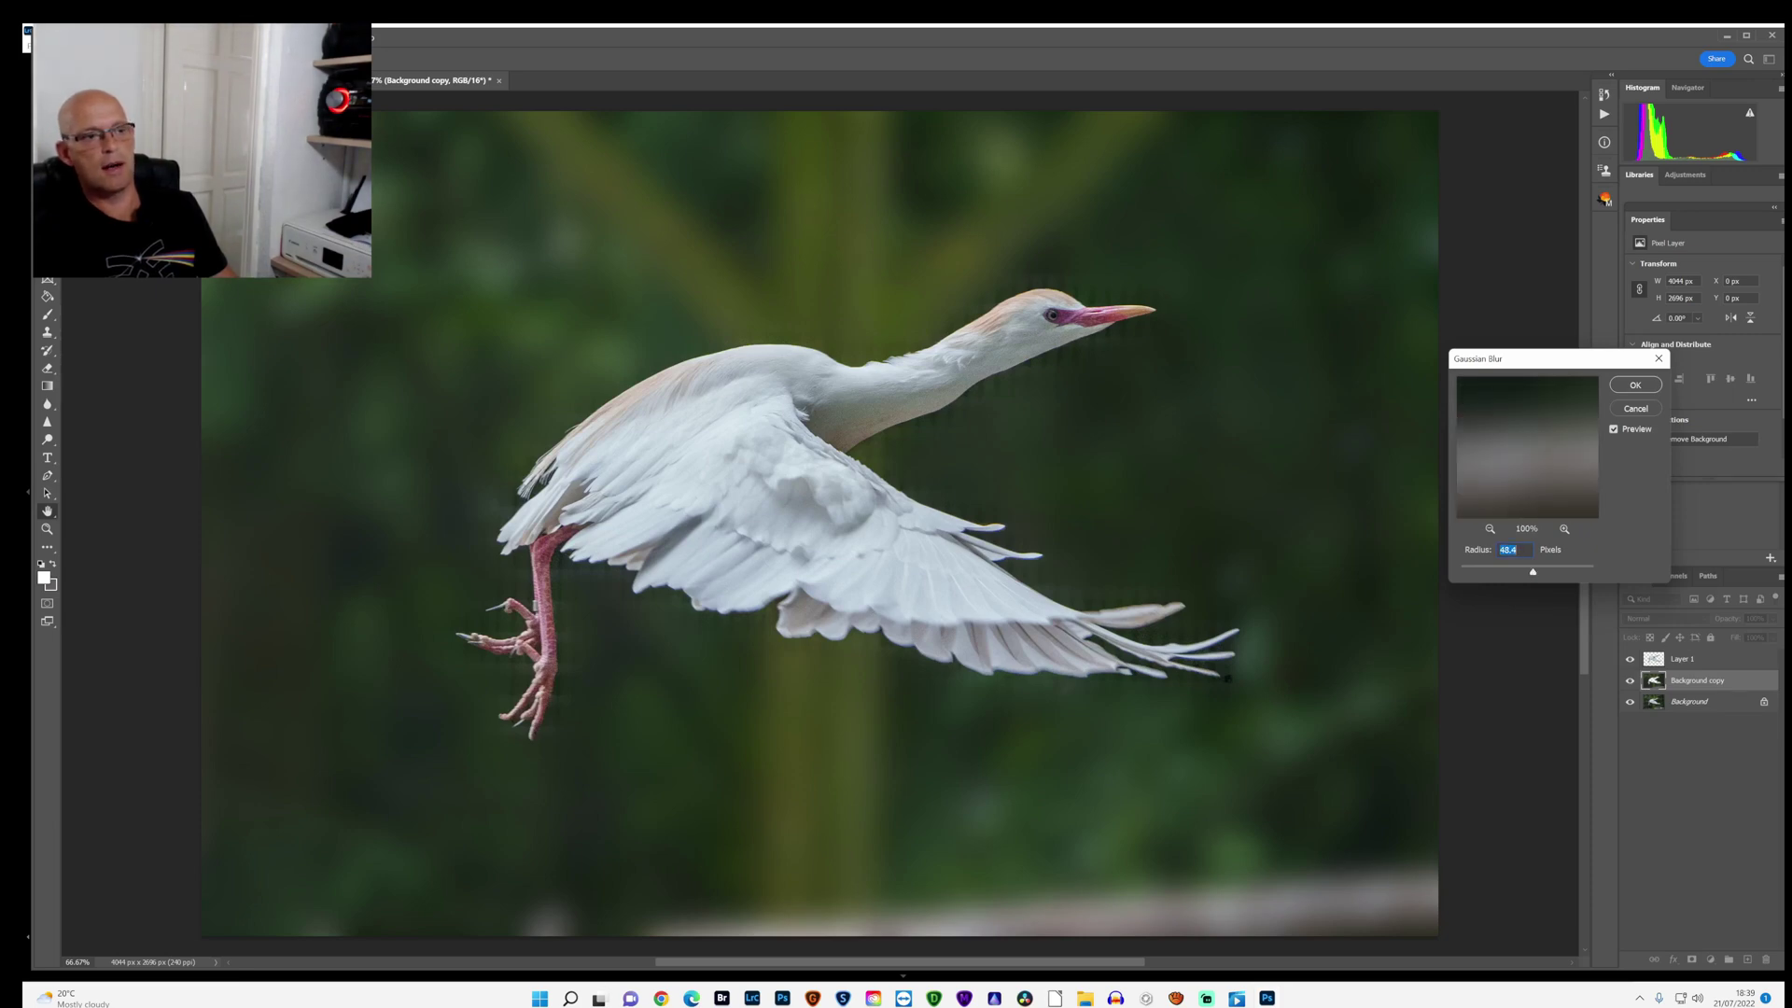
{"action": "left_click", "coordinate": [1635, 390]}
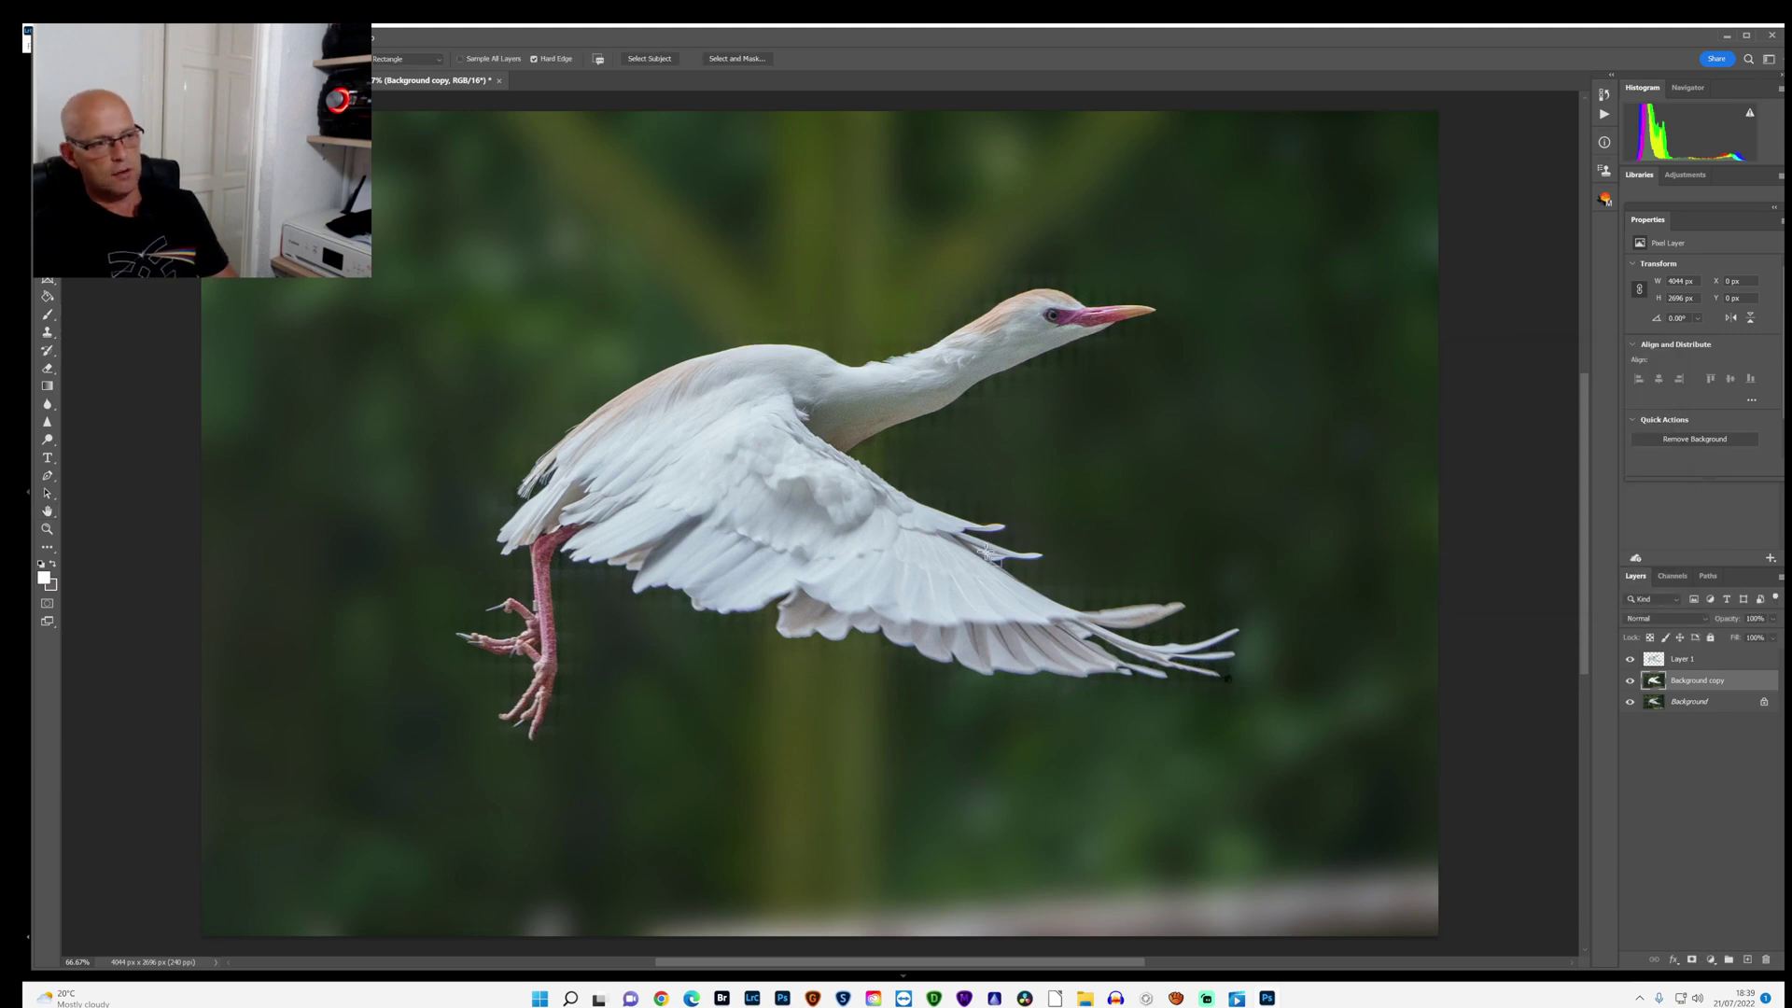
Step: Inspect the edges of the bird's neck and wing feathers up close against the blurred background
{"action": "left_click", "coordinate": [47, 529]}
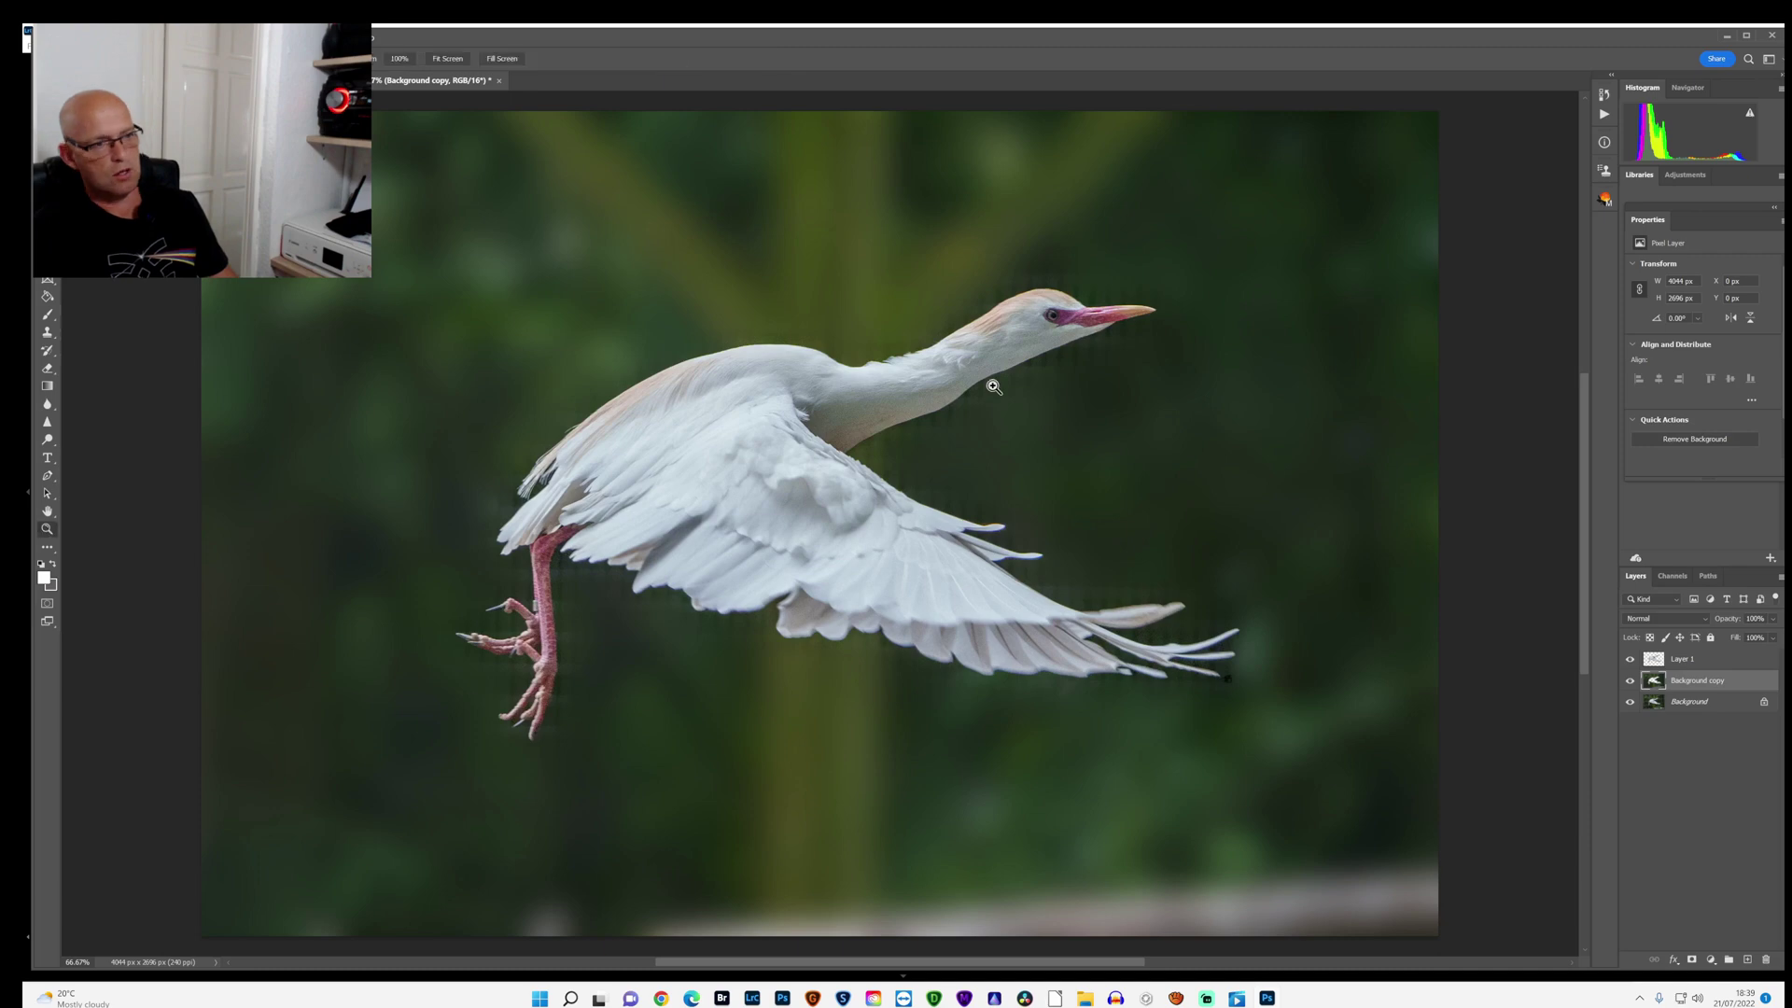
{"action": "left_click", "coordinate": [997, 387]}
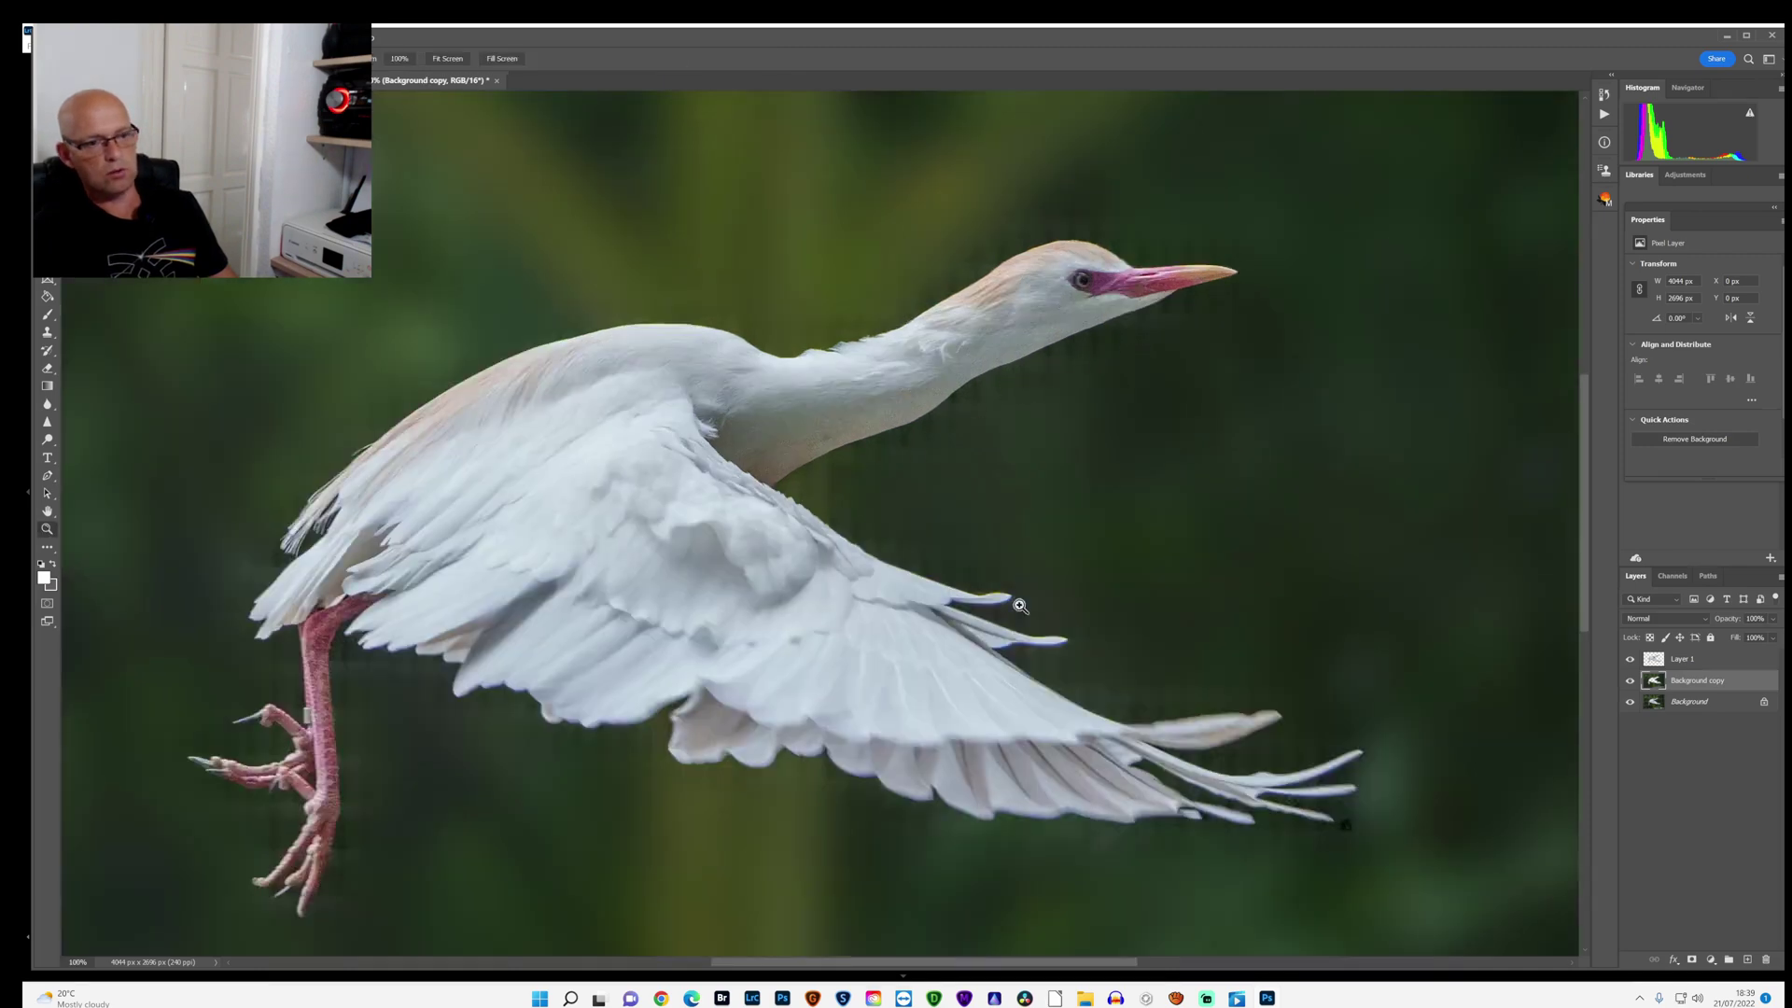
{"action": "left_click_drag", "start_coordinate": [1019, 606], "coordinate": [1141, 687]}
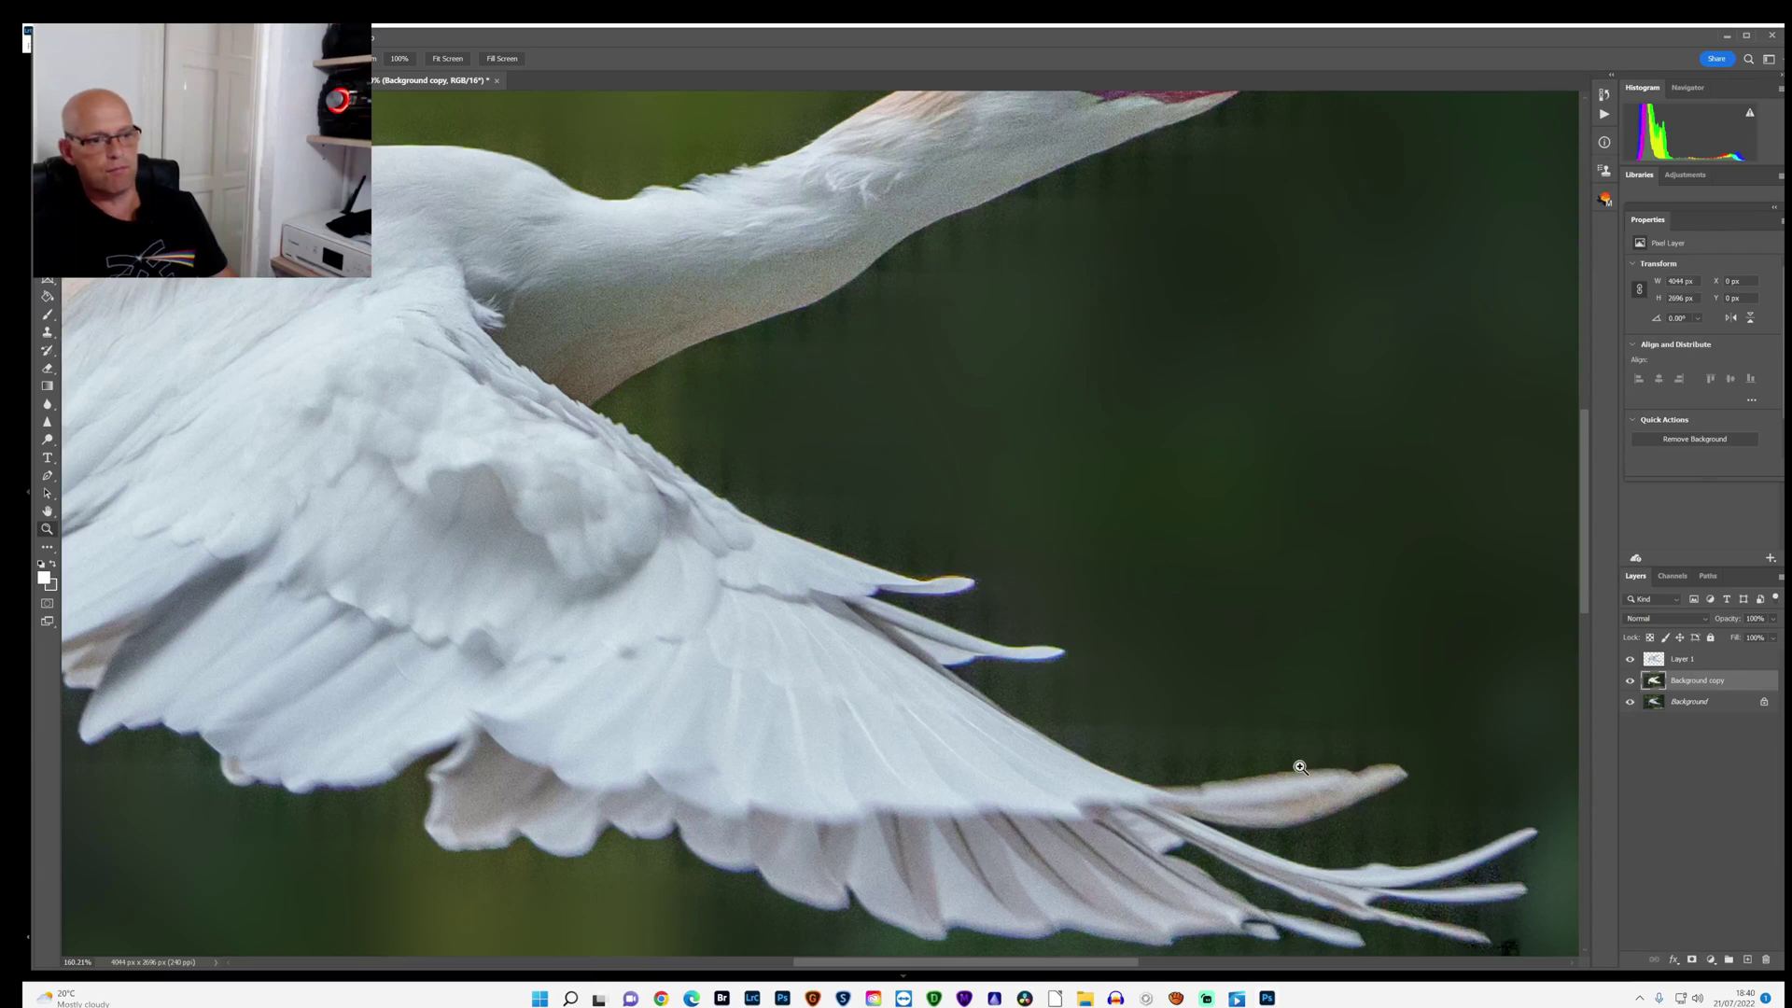
{"action": "scroll", "coordinate": [1073, 538], "scroll_direction": "down", "scroll_amount": 1}
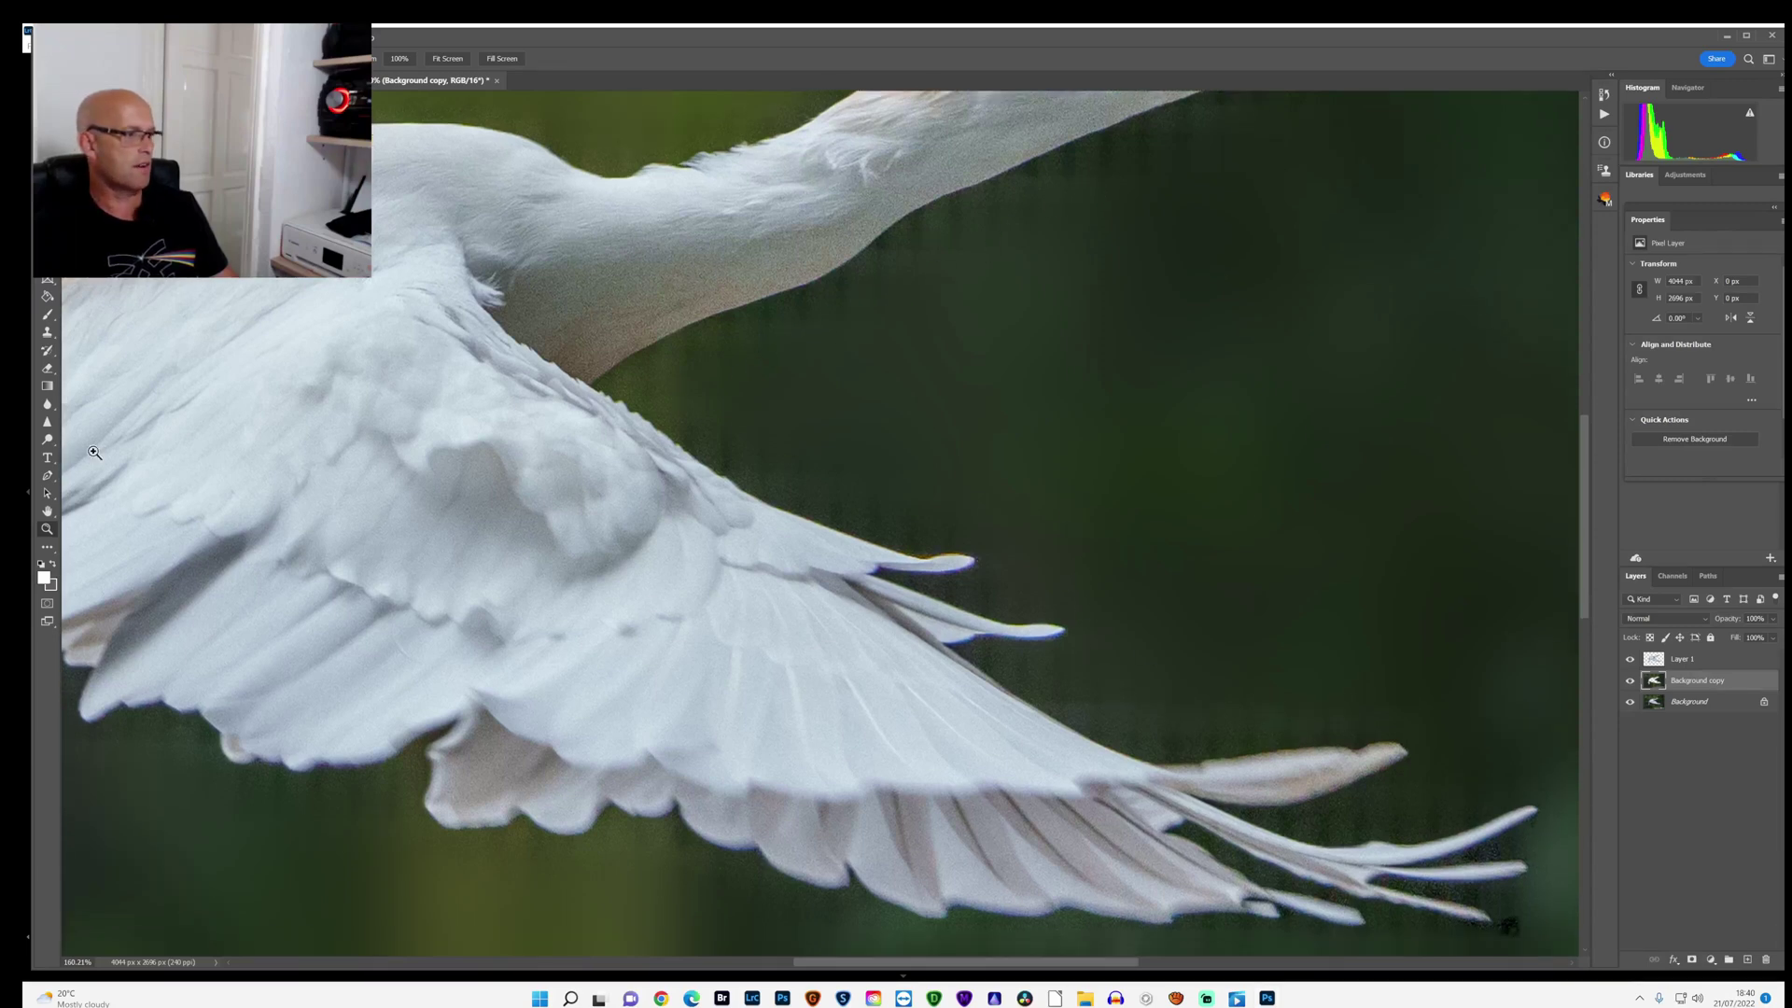
{"action": "left_click", "coordinate": [918, 399]}
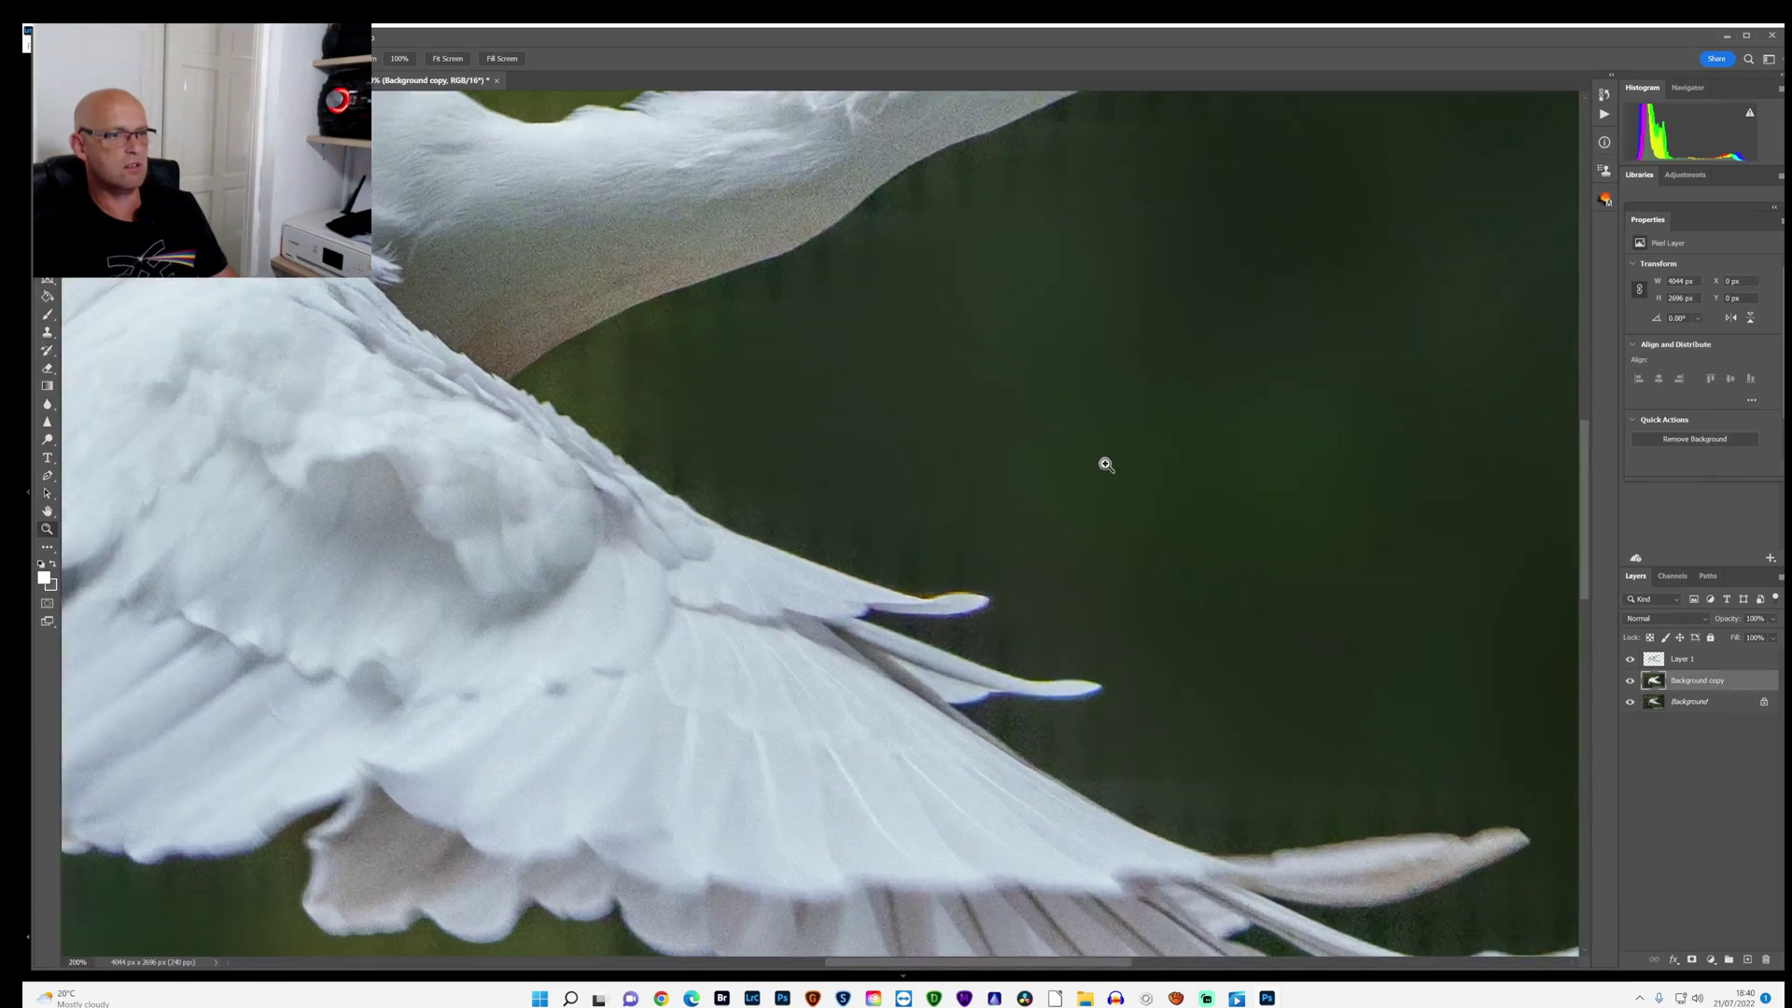
{"action": "left_click", "coordinate": [450, 59]}
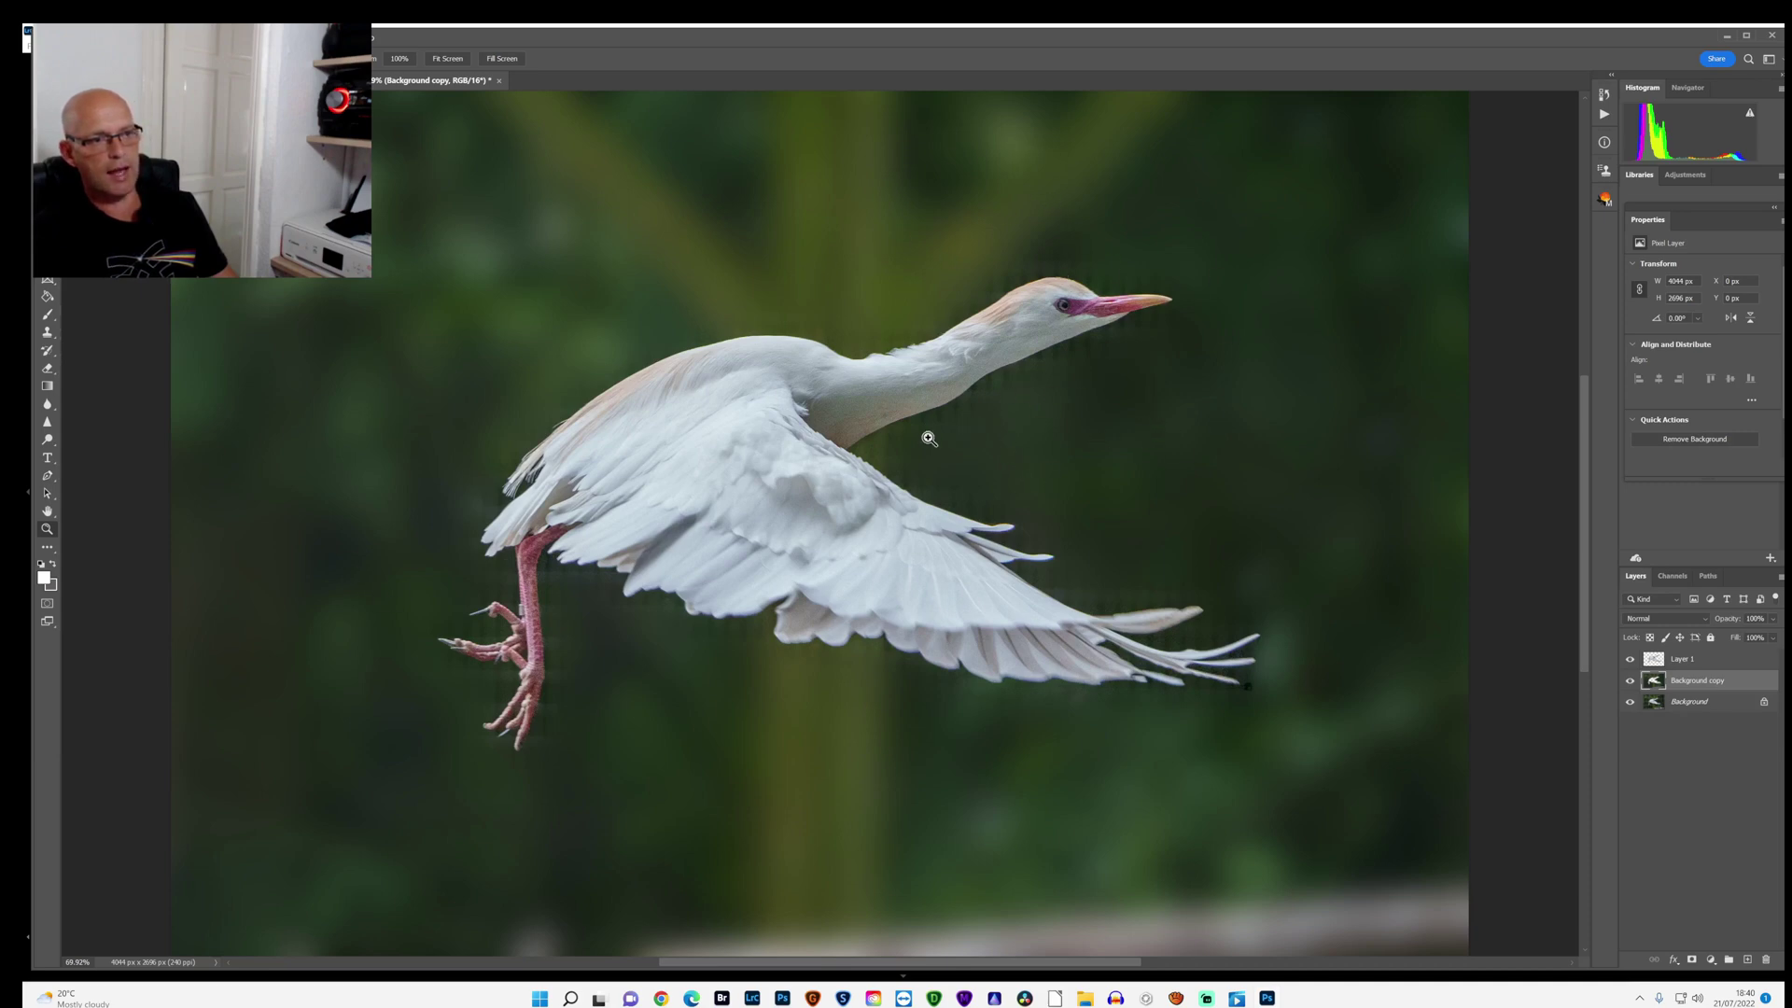
Step: Clone clean blurred background along the outer edge of the bird's back with the Clone Stamp tool
{"action": "left_click", "coordinate": [46, 334]}
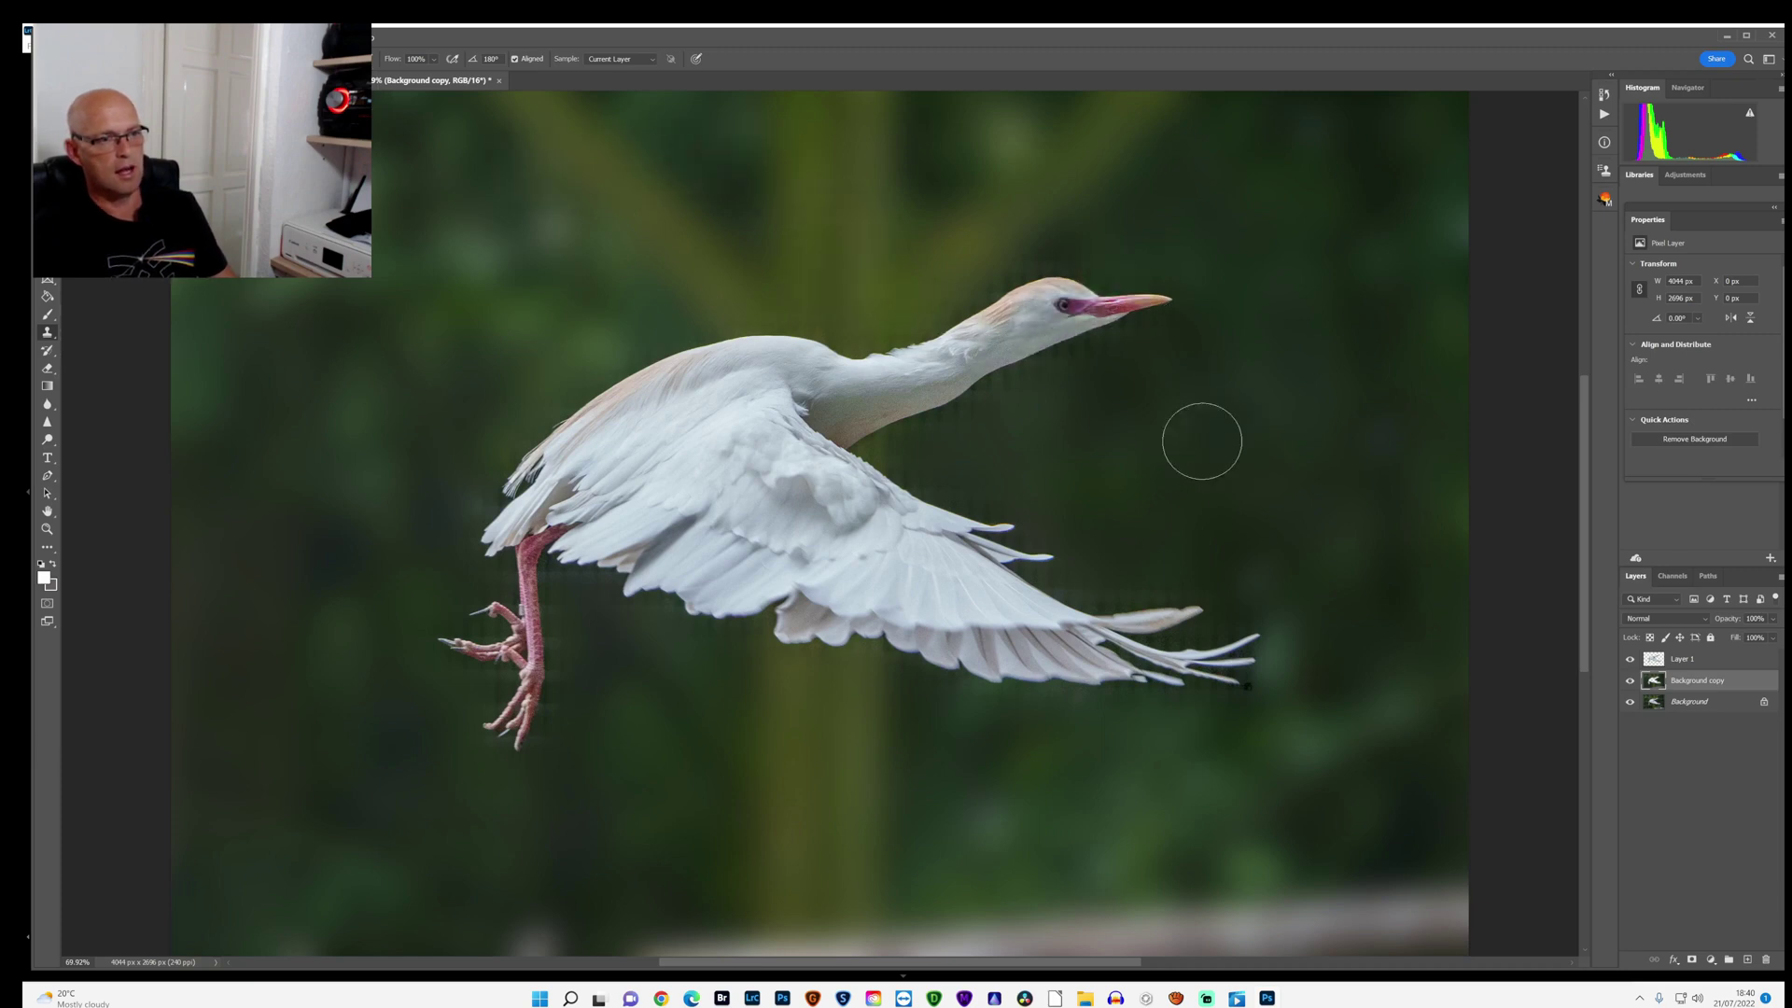
{"action": "left_click_drag", "start_coordinate": [664, 403], "coordinate": [633, 421]}
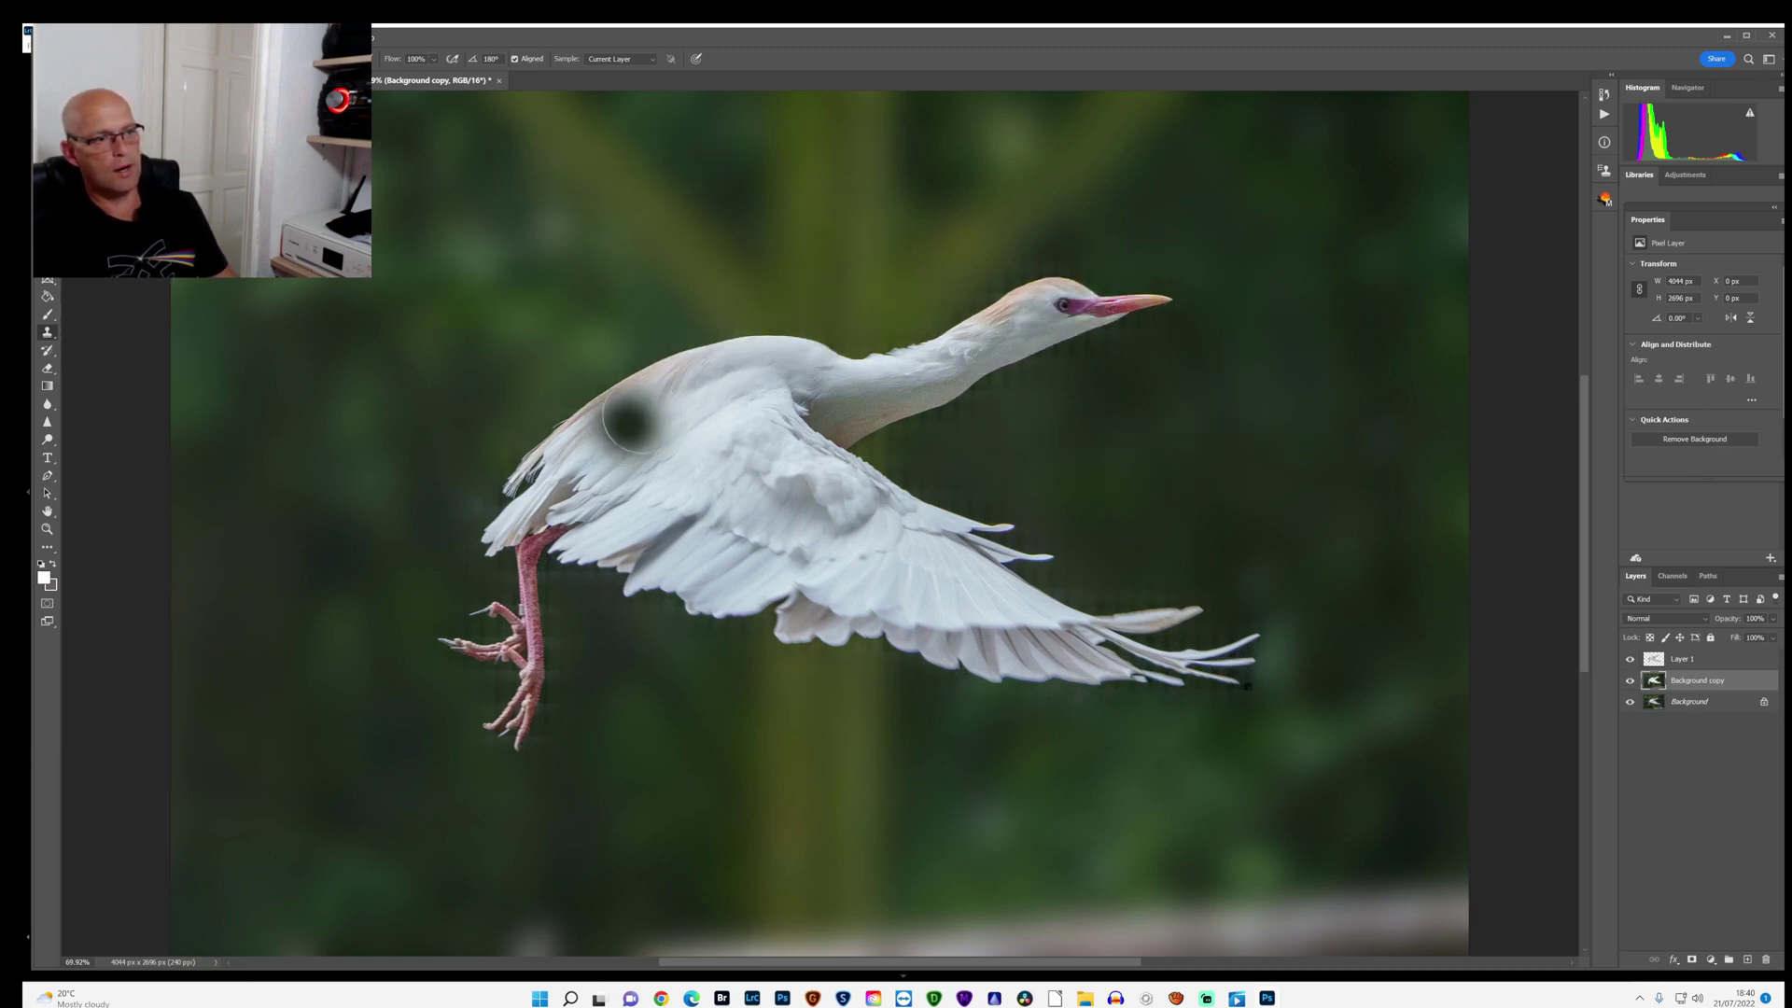
{"action": "key", "text": "ctrl+z"}
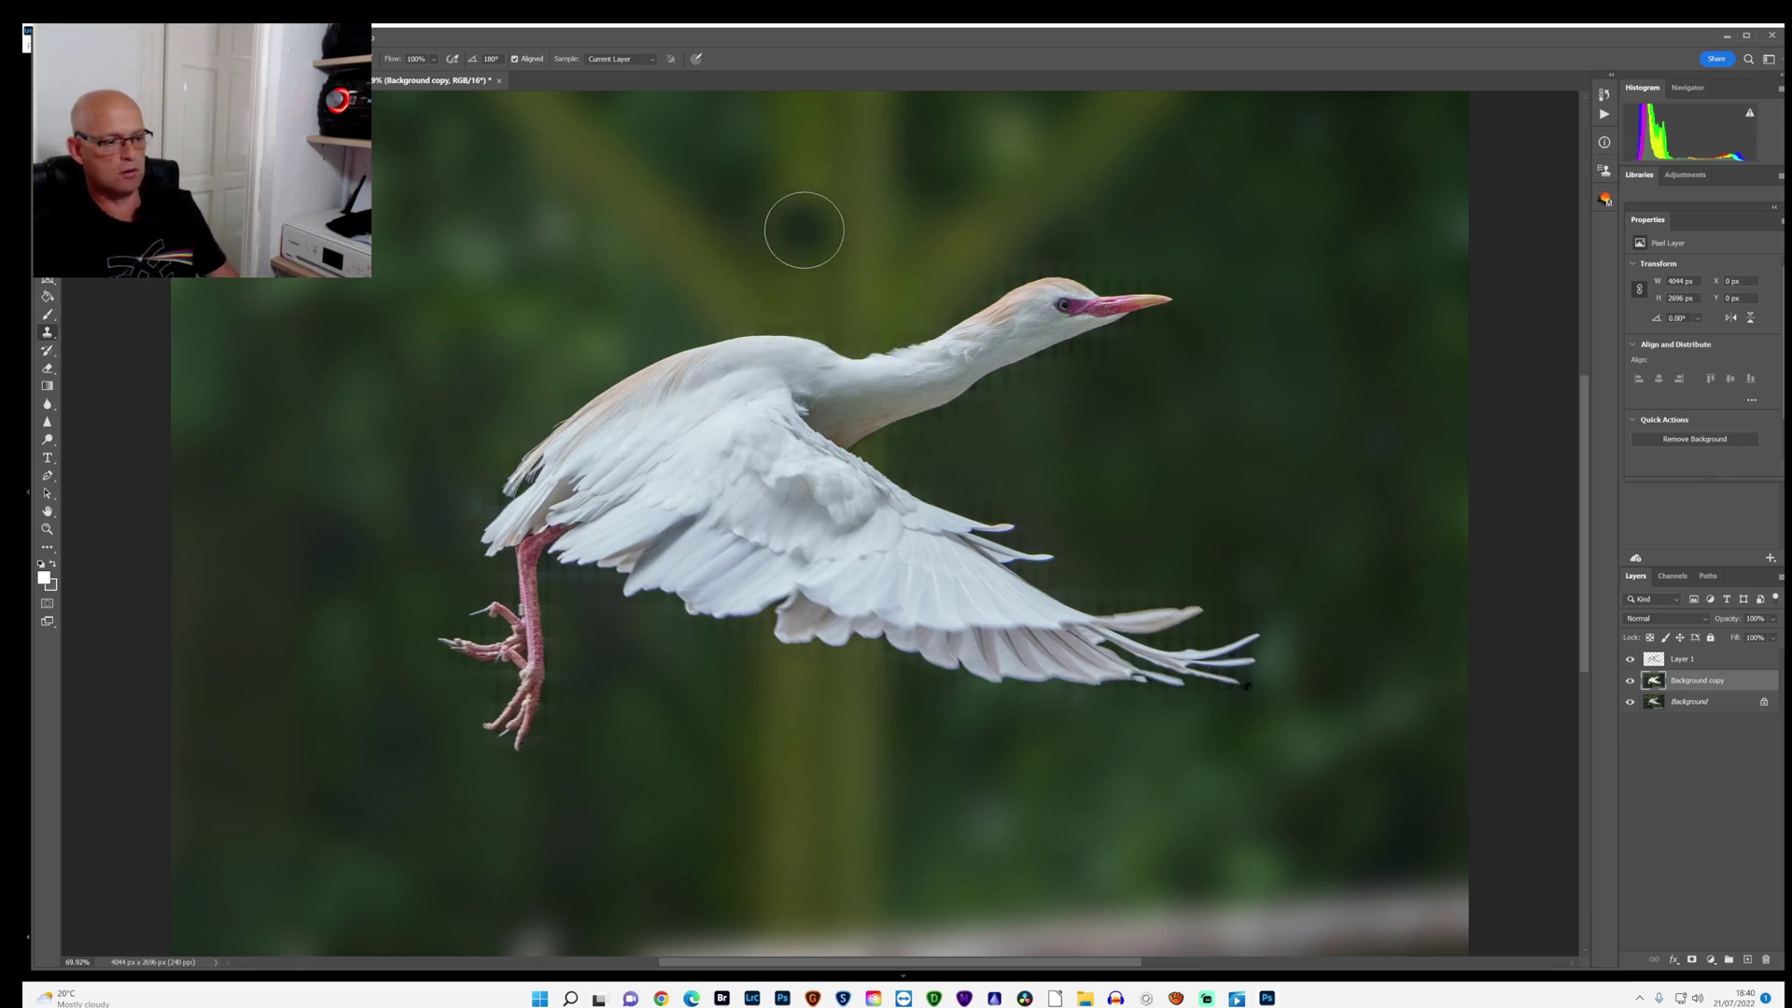
{"action": "left_click", "coordinate": [600, 285], "text": "alt"}
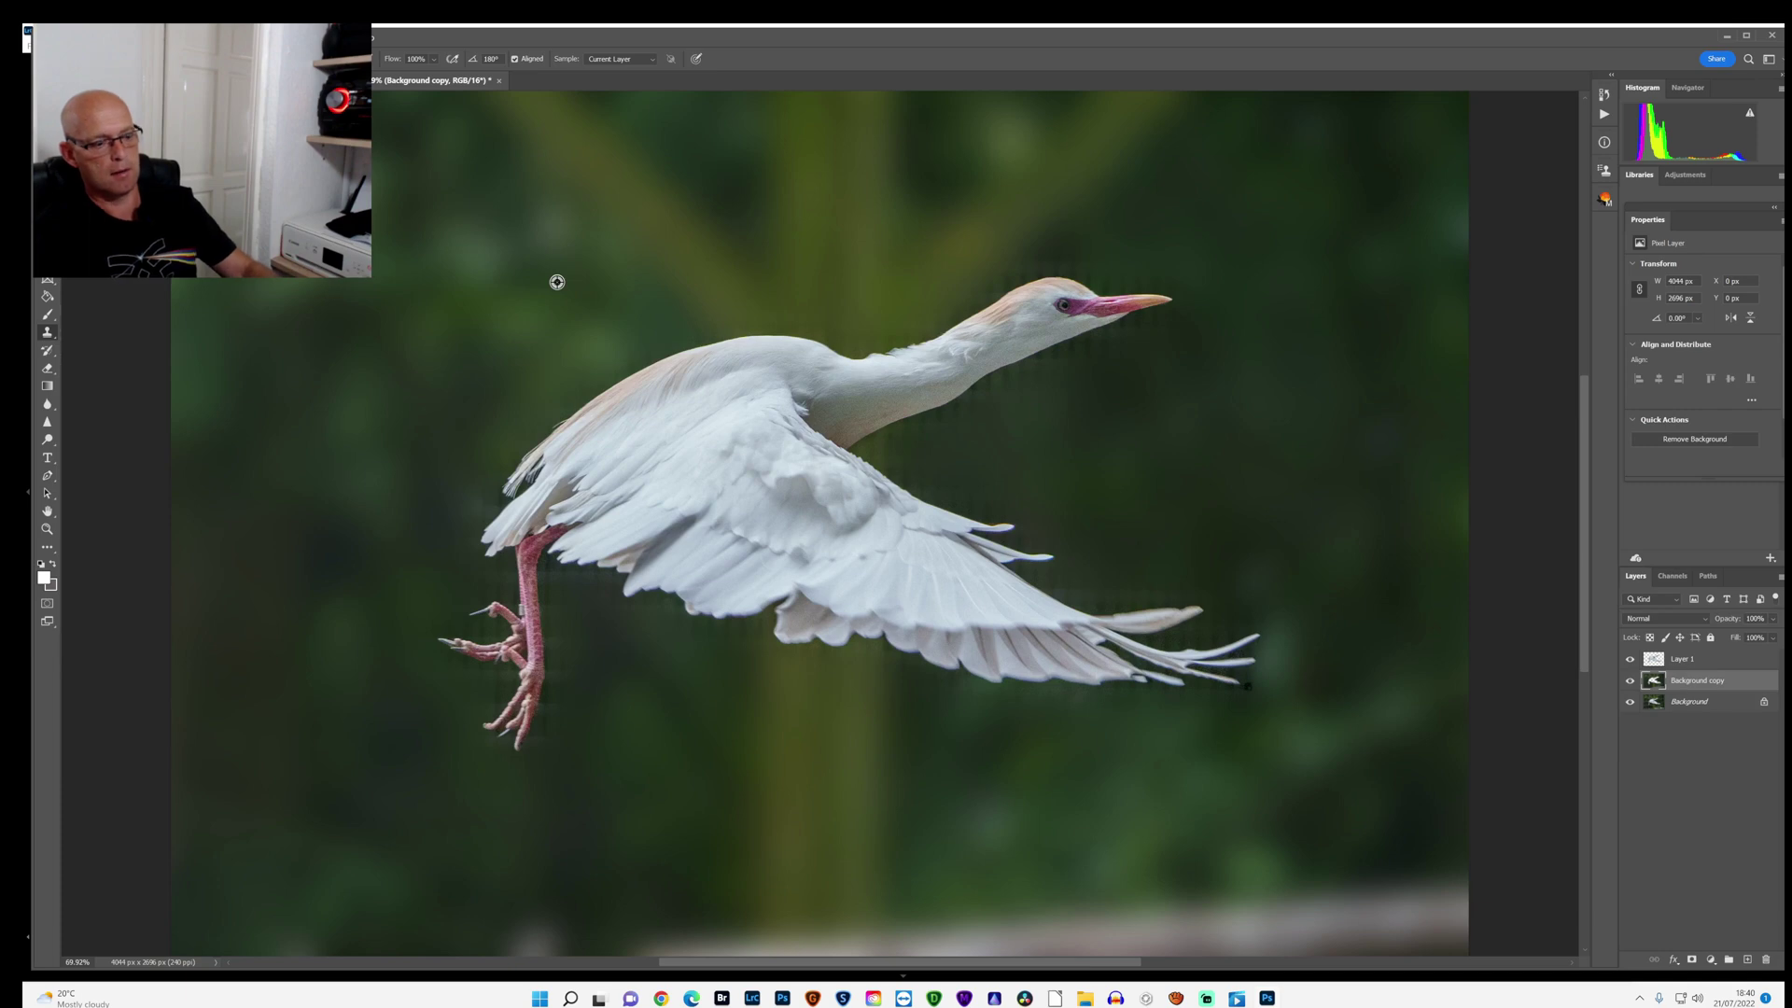
{"action": "left_click", "coordinate": [557, 282], "text": "alt"}
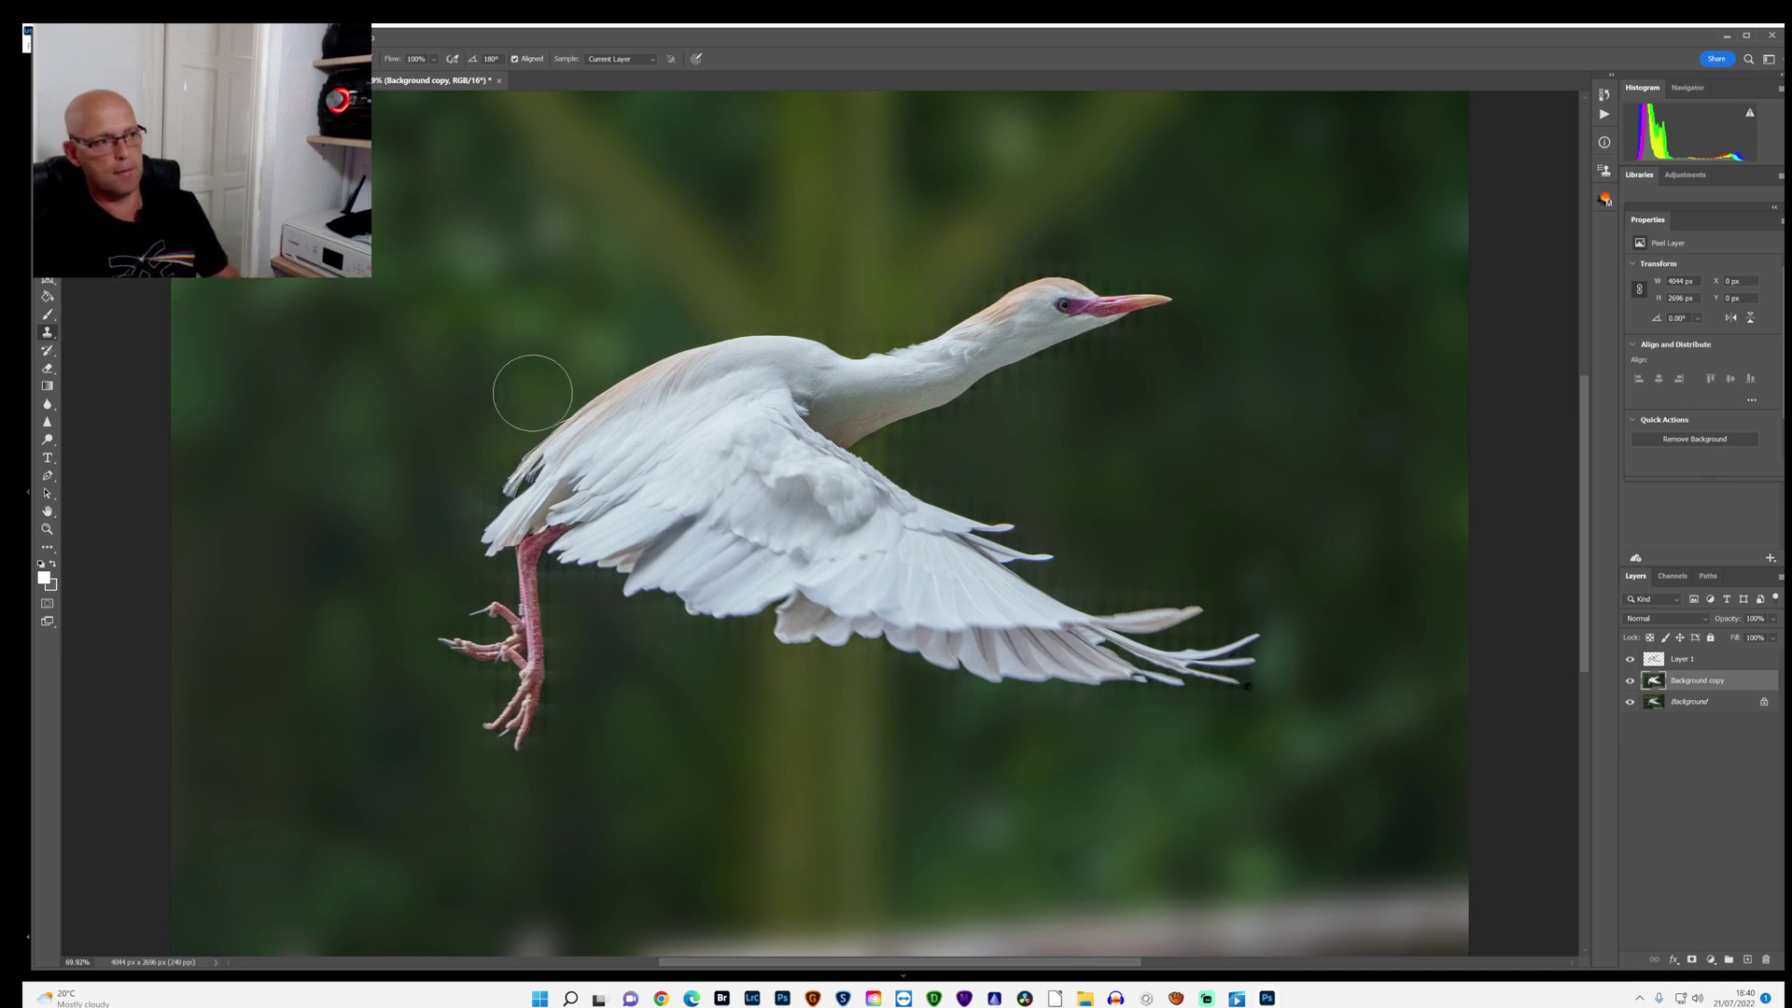
{"action": "left_click_drag", "start_coordinate": [551, 394], "coordinate": [628, 364]}
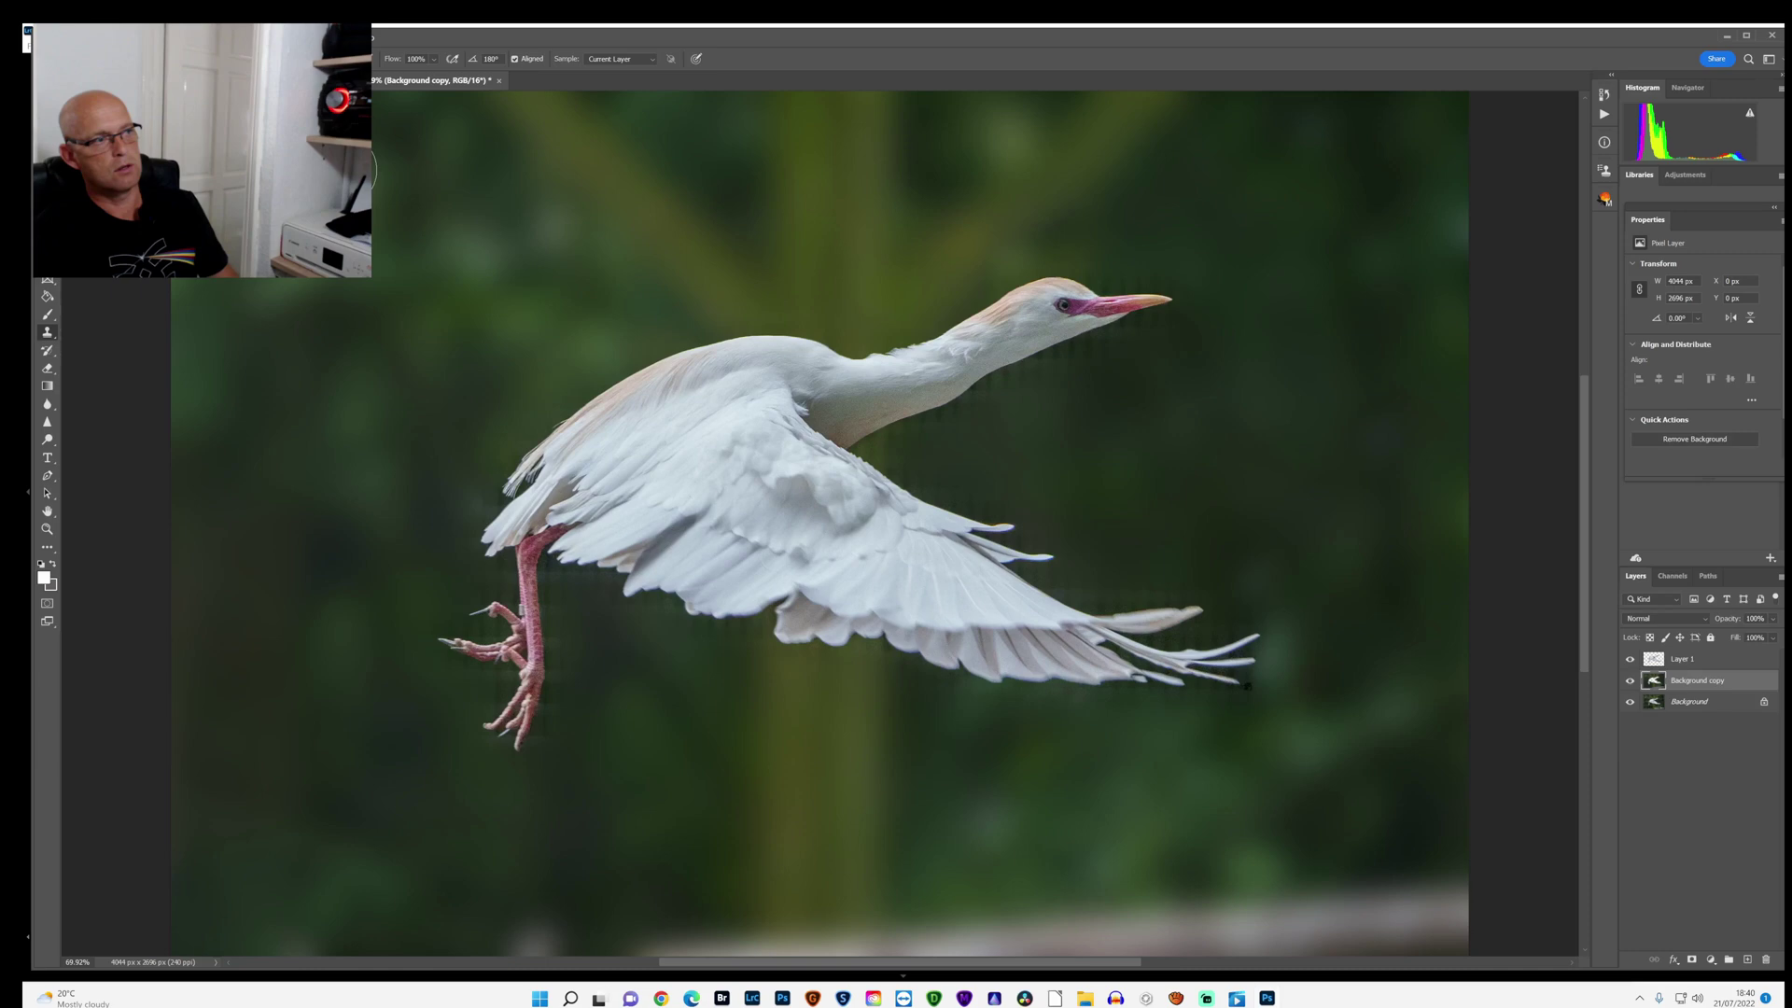
{"action": "left_click", "coordinate": [267, 58]}
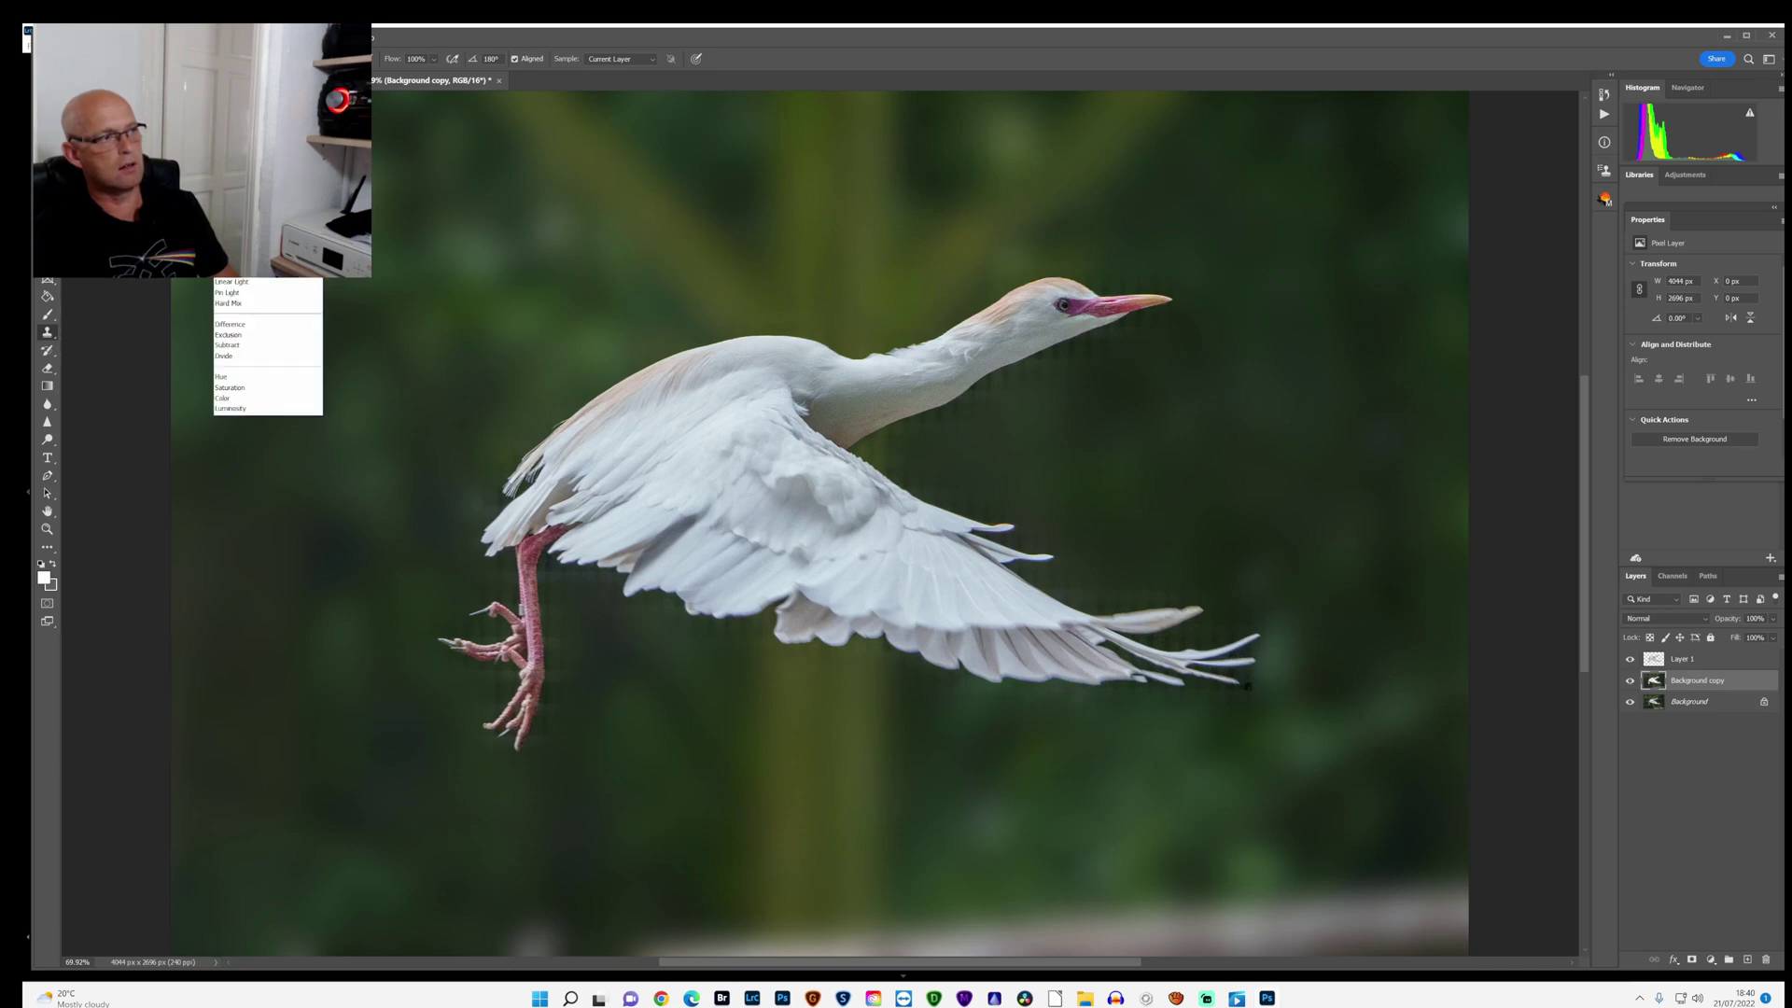
{"action": "left_click", "coordinate": [244, 115]}
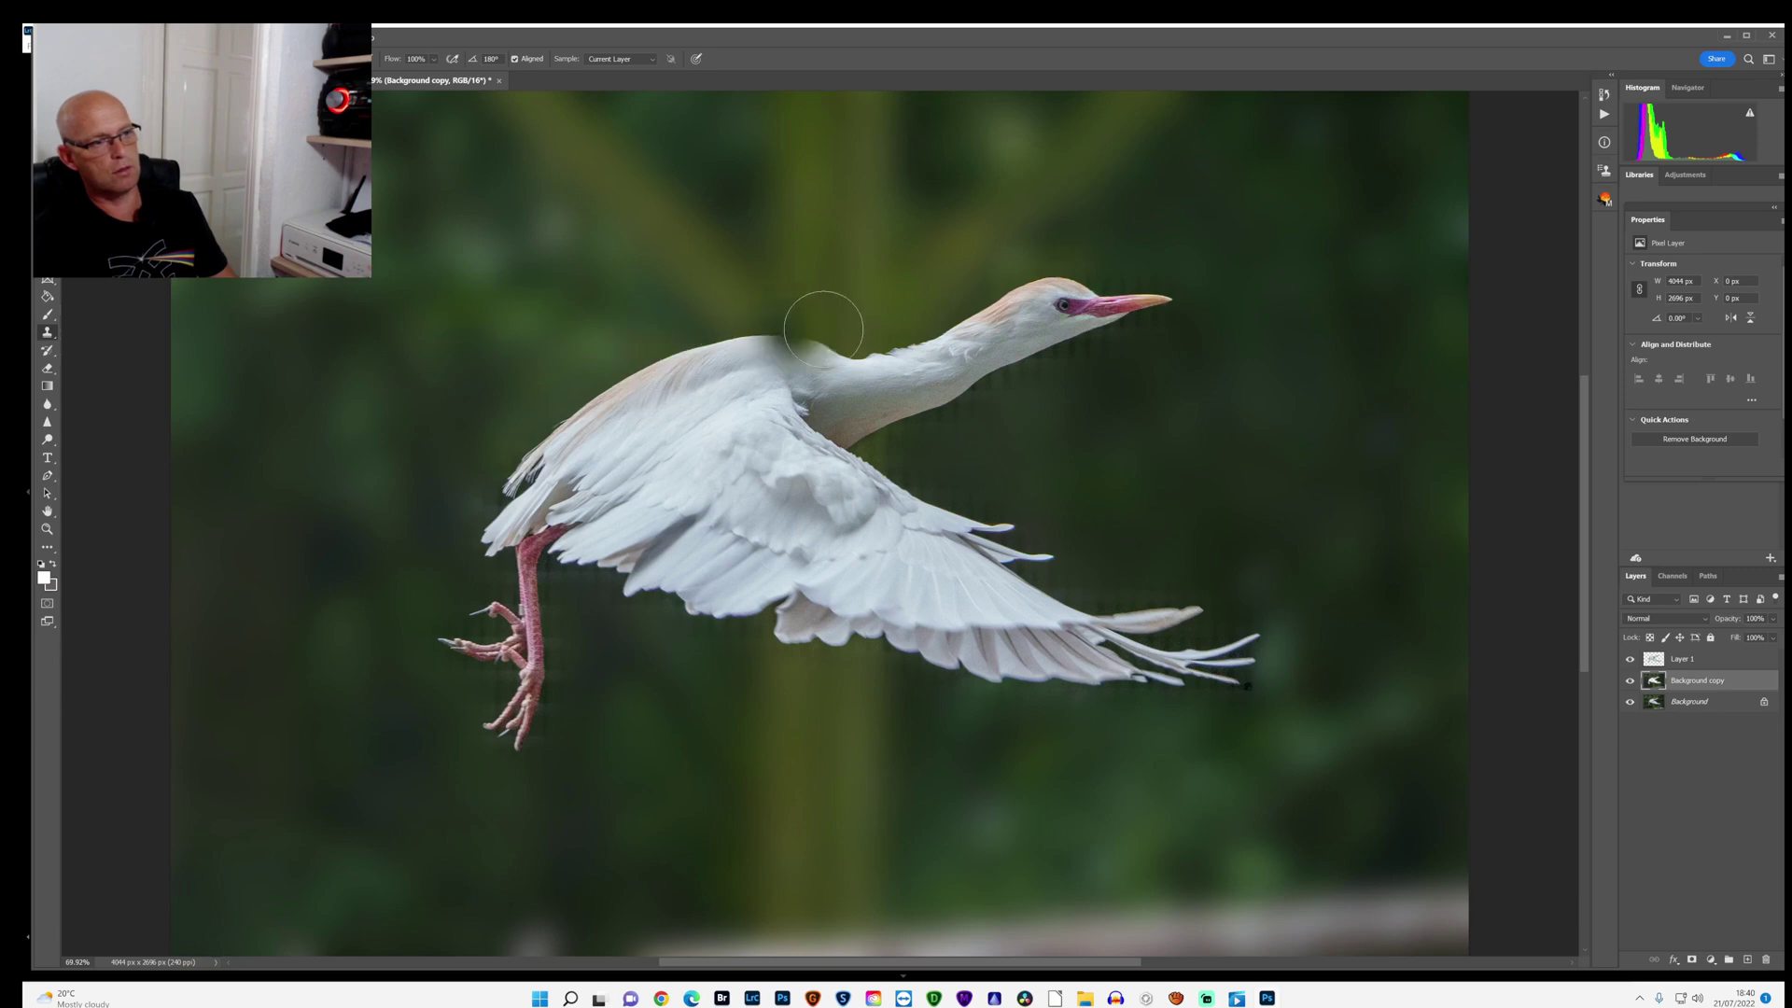
Step: Clone soft background over the mesh traces around the bird's head and along the upper and lower edges of the outstretched wing
{"action": "mouse_move", "coordinate": [1054, 280]}
{"action": "left_mouse_down"}
{"action": "mouse_move", "coordinate": [1211, 245]}
{"action": "mouse_move", "coordinate": [1145, 278]}
{"action": "mouse_move", "coordinate": [1023, 265]}
{"action": "left_mouse_up"}
{"action": "left_click", "coordinate": [1219, 218], "text": "alt"}
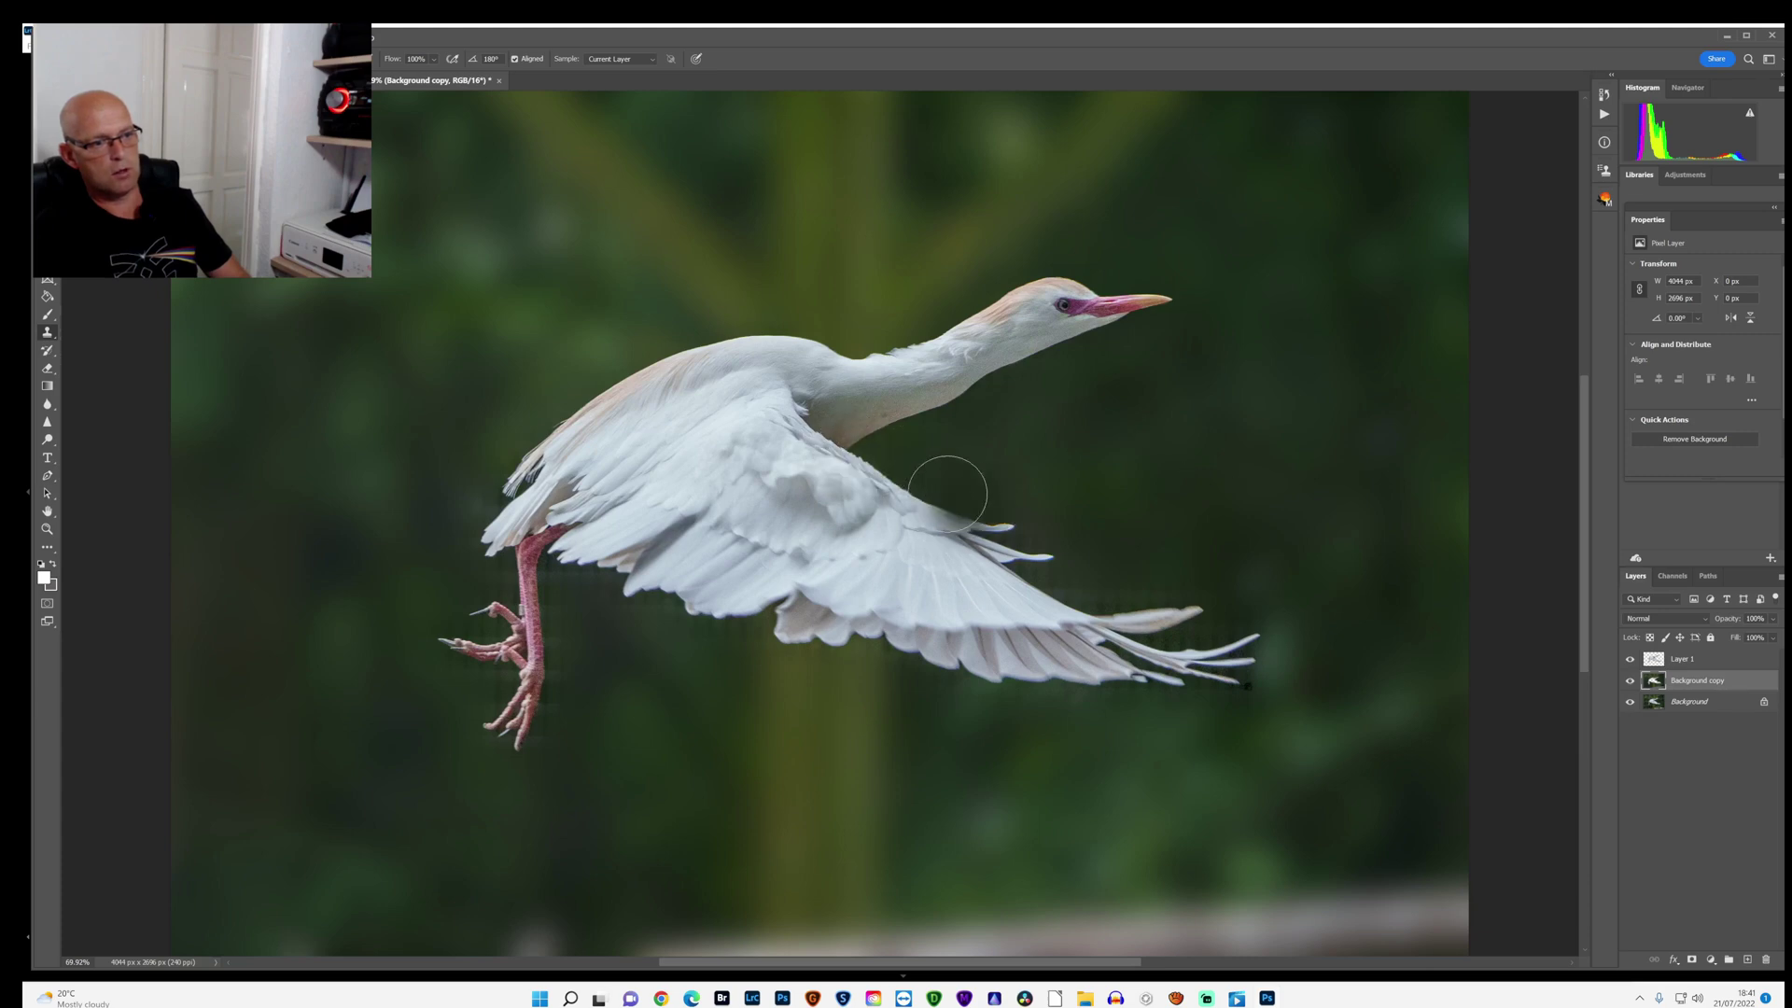
{"action": "left_click", "coordinate": [1103, 478], "text": "alt"}
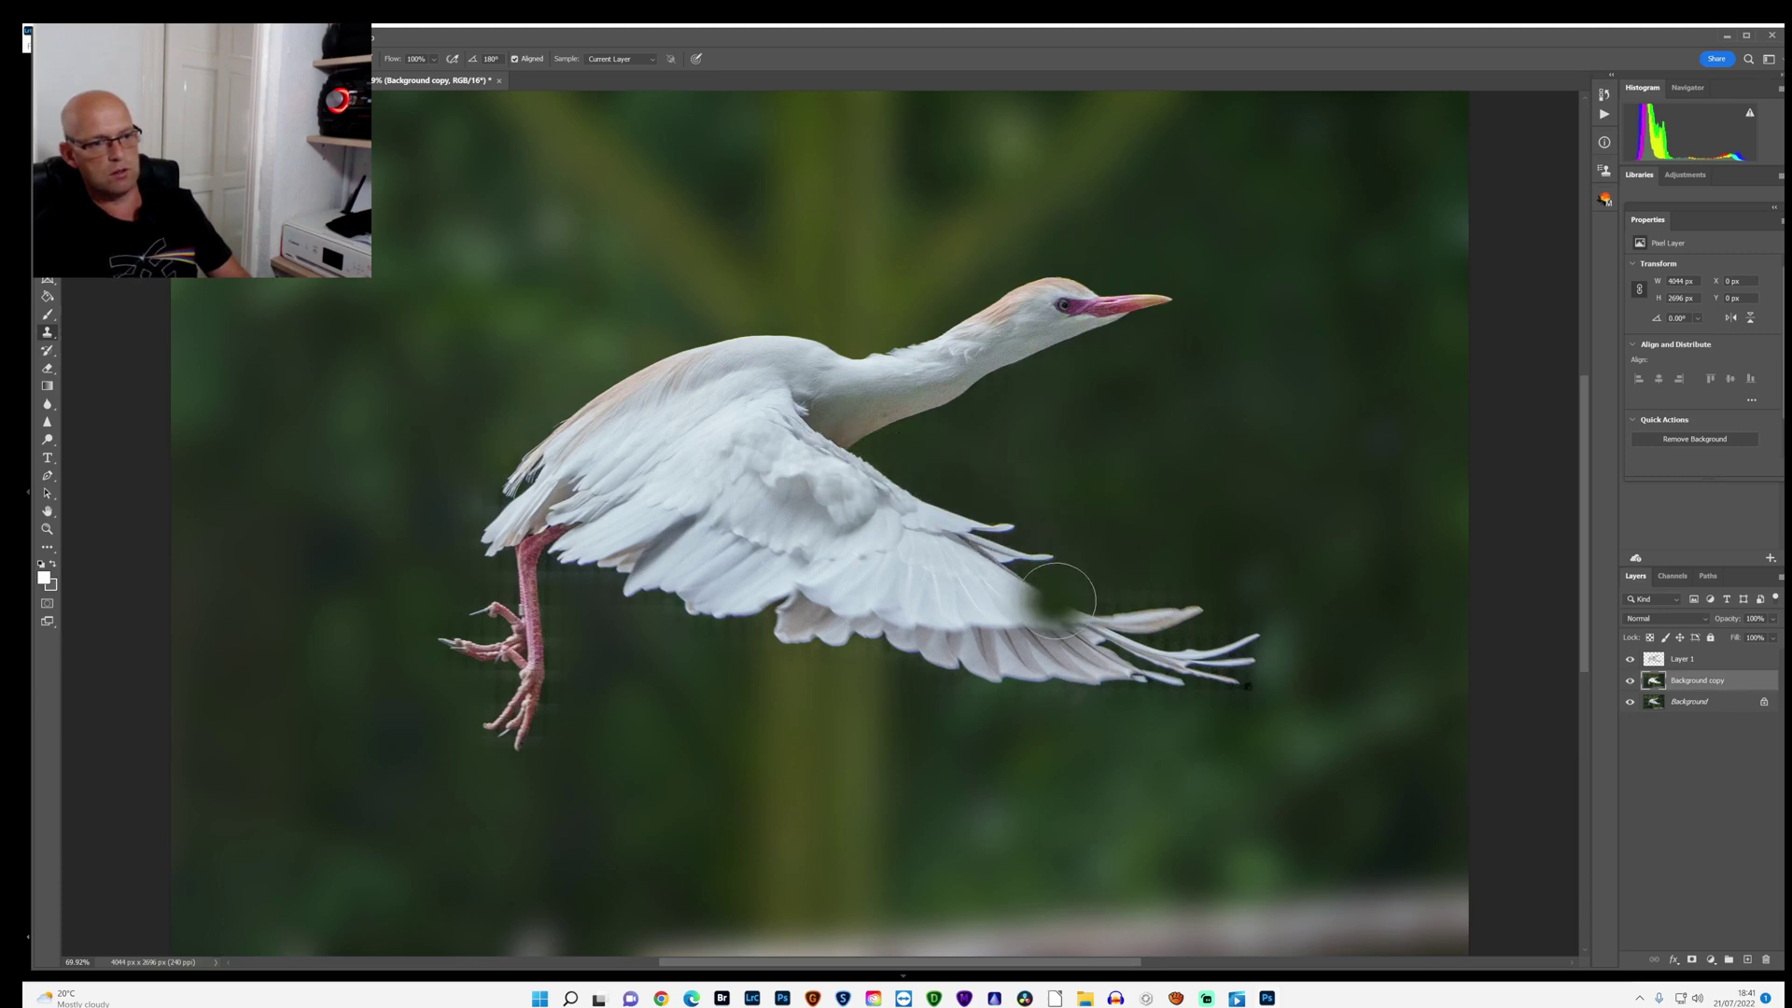
{"action": "mouse_move", "coordinate": [1055, 601]}
{"action": "left_mouse_down"}
{"action": "mouse_move", "coordinate": [1158, 595]}
{"action": "mouse_move", "coordinate": [1158, 616]}
{"action": "mouse_move", "coordinate": [1205, 634]}
{"action": "left_mouse_up"}
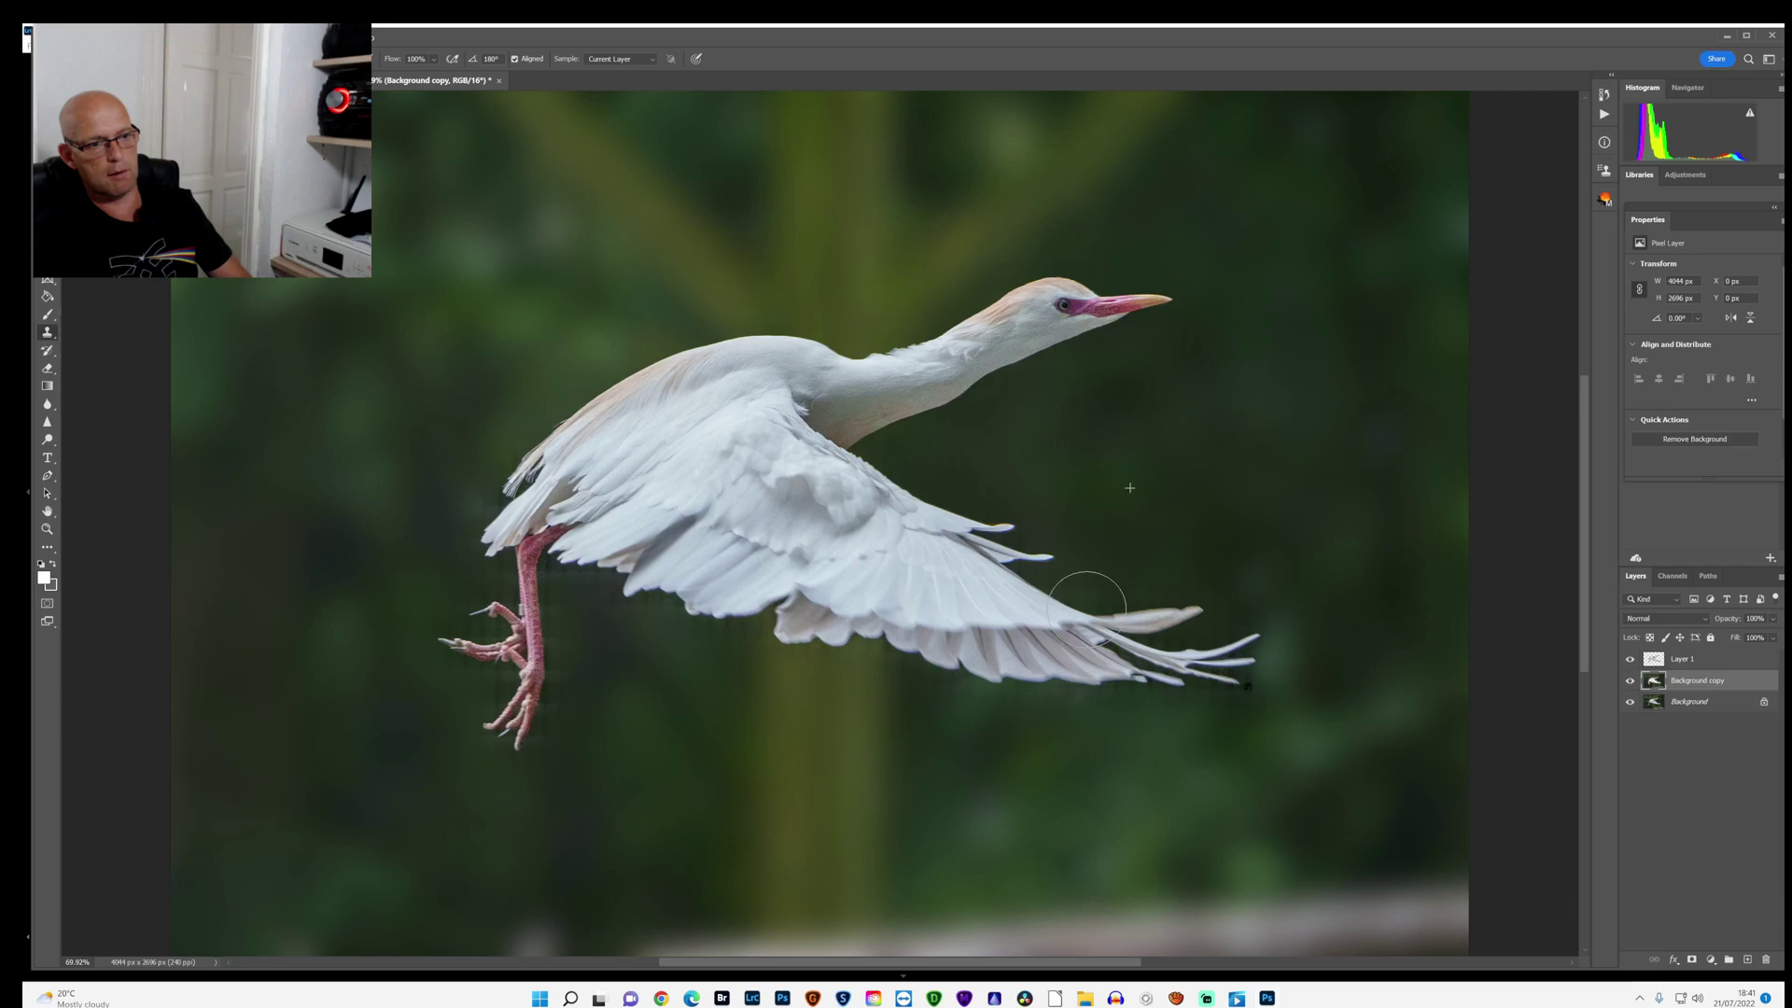
{"action": "left_click", "coordinate": [1220, 704]}
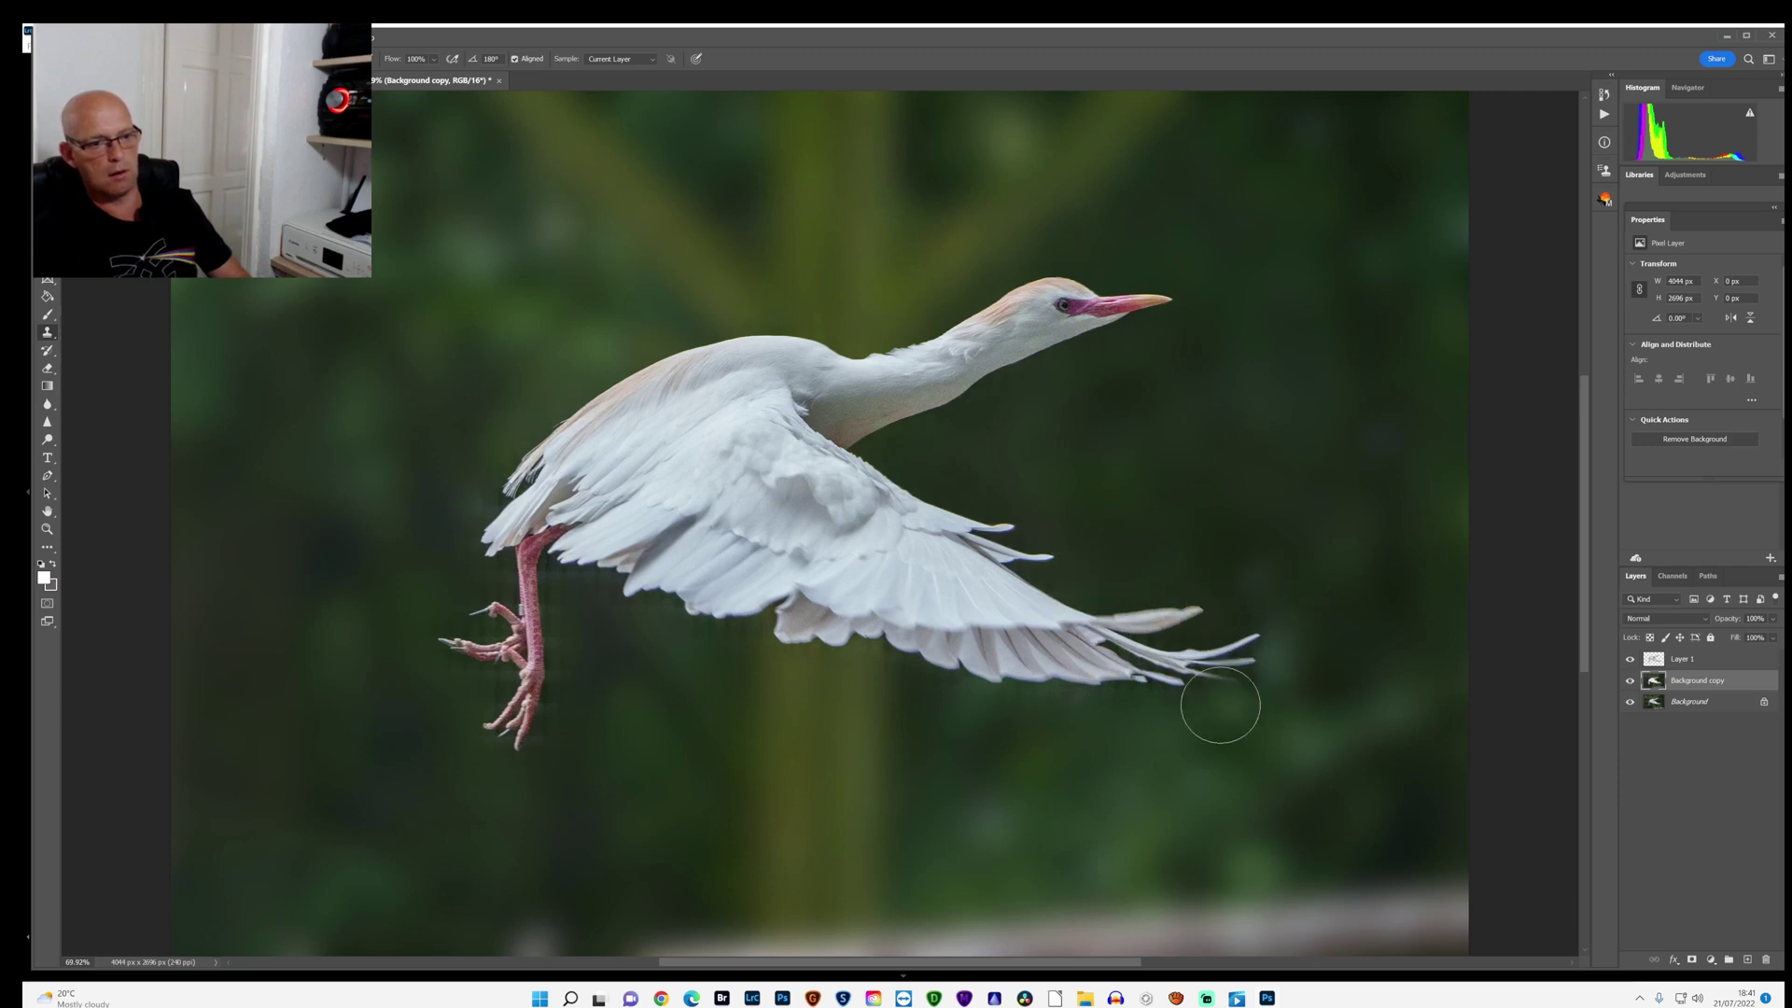
{"action": "key", "text": "ctrl+z"}
{"action": "mouse_move", "coordinate": [950, 685]}
{"action": "left_mouse_down"}
{"action": "mouse_move", "coordinate": [959, 704]}
{"action": "mouse_move", "coordinate": [956, 688]}
{"action": "mouse_move", "coordinate": [1119, 690]}
{"action": "left_mouse_up"}
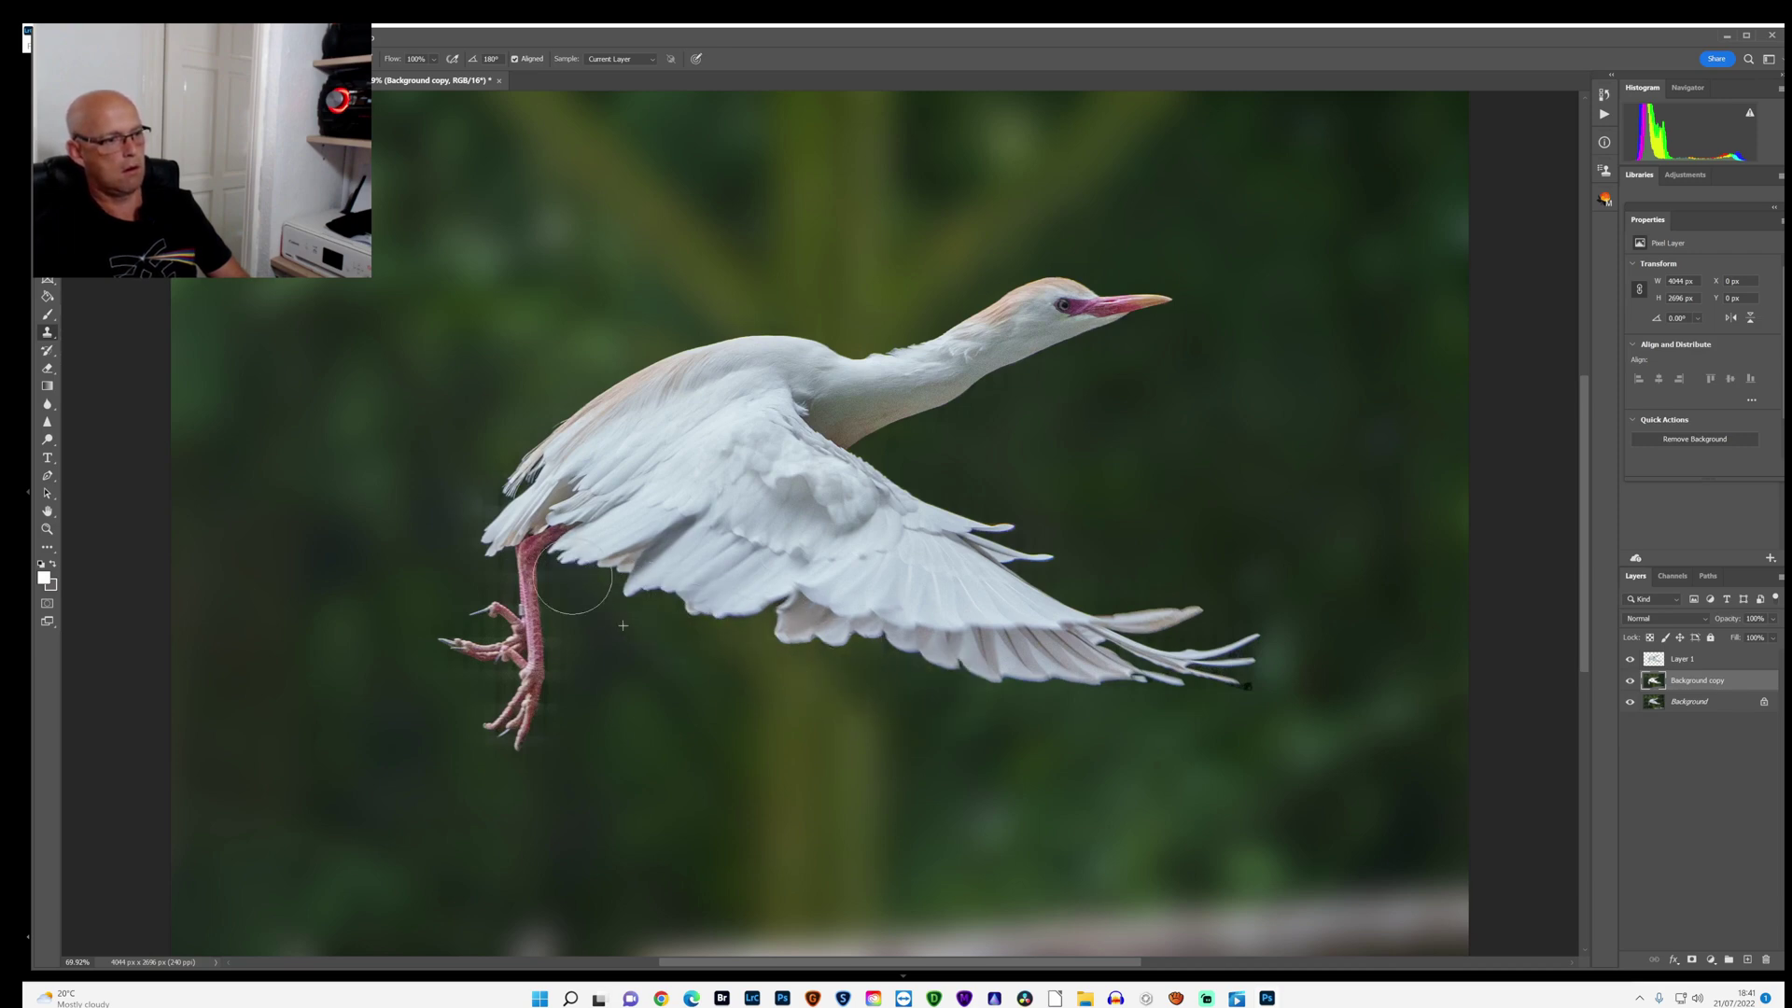
Step: Clone soft background over the mesh traces around the bird's legs and feet, behind its tail feathers and beyond the wing tip
{"action": "mouse_move", "coordinate": [659, 649]}
{"action": "left_mouse_down"}
{"action": "mouse_move", "coordinate": [548, 594]}
{"action": "mouse_move", "coordinate": [566, 715]}
{"action": "mouse_move", "coordinate": [526, 598]}
{"action": "mouse_move", "coordinate": [545, 630]}
{"action": "mouse_move", "coordinate": [536, 722]}
{"action": "mouse_move", "coordinate": [427, 705]}
{"action": "mouse_move", "coordinate": [484, 678]}
{"action": "mouse_move", "coordinate": [488, 567]}
{"action": "left_mouse_up"}
{"action": "left_click", "coordinate": [394, 508], "text": "alt"}
{"action": "left_click_drag", "start_coordinate": [484, 495], "coordinate": [547, 418]}
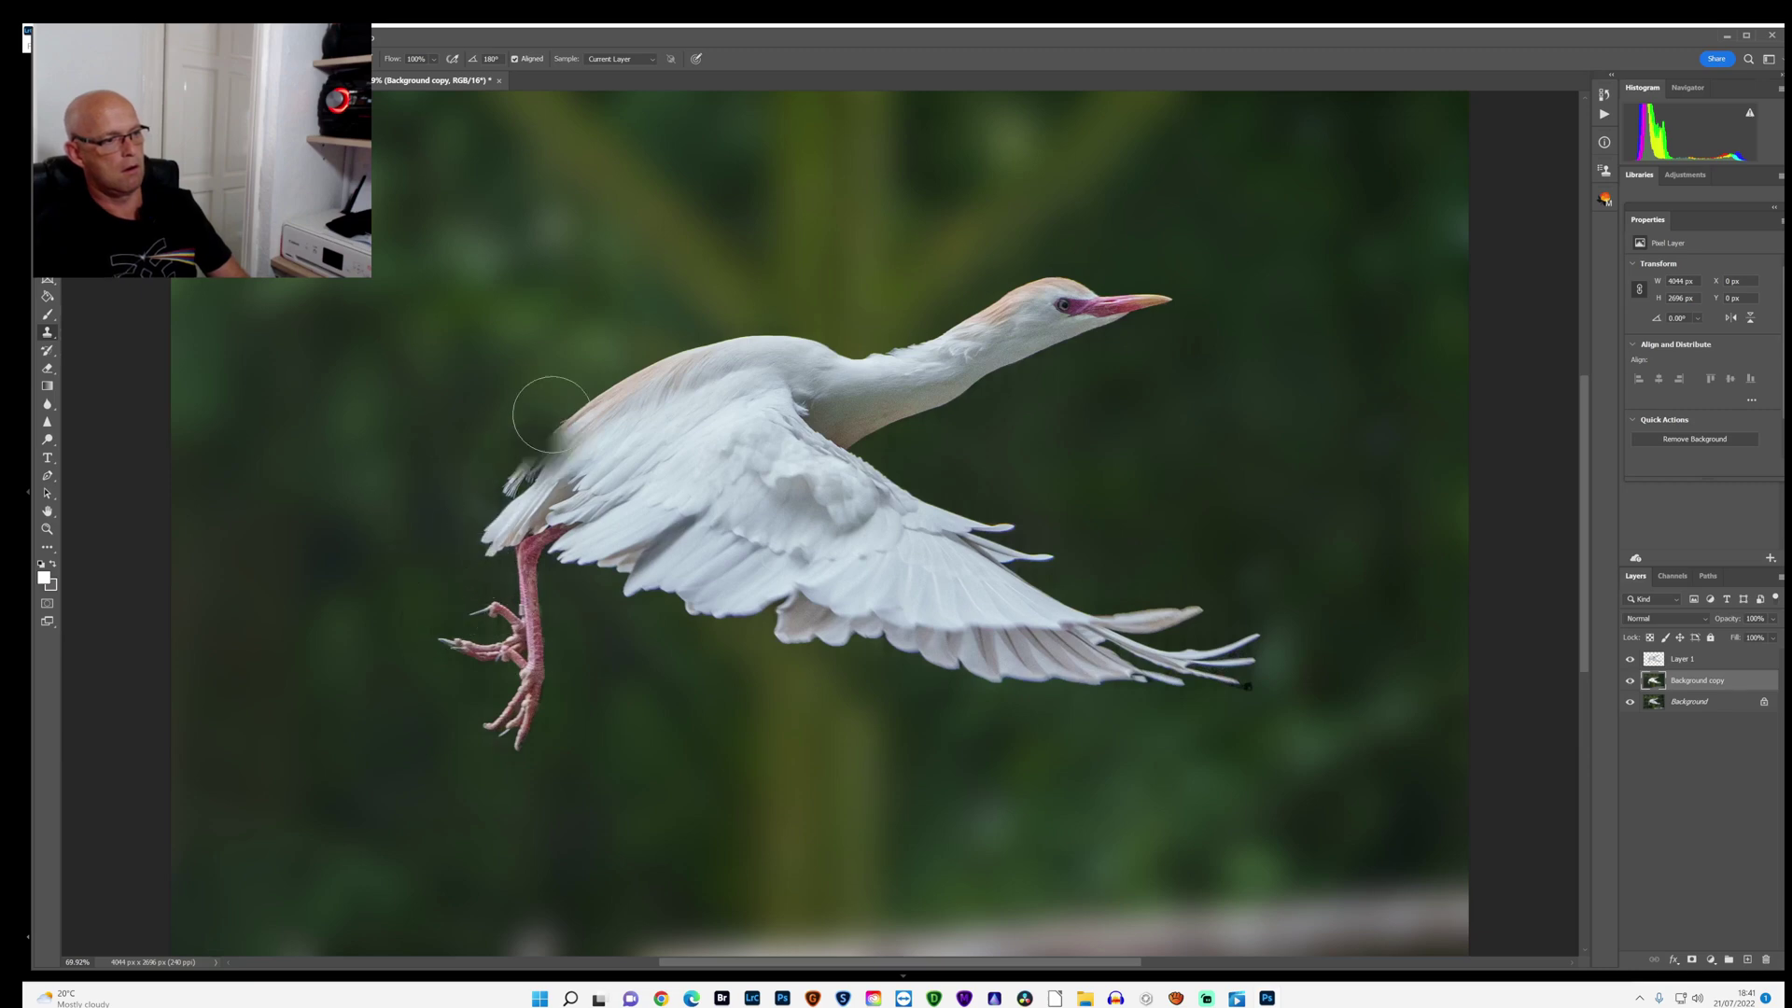
{"action": "left_click_drag", "start_coordinate": [408, 506], "coordinate": [535, 442]}
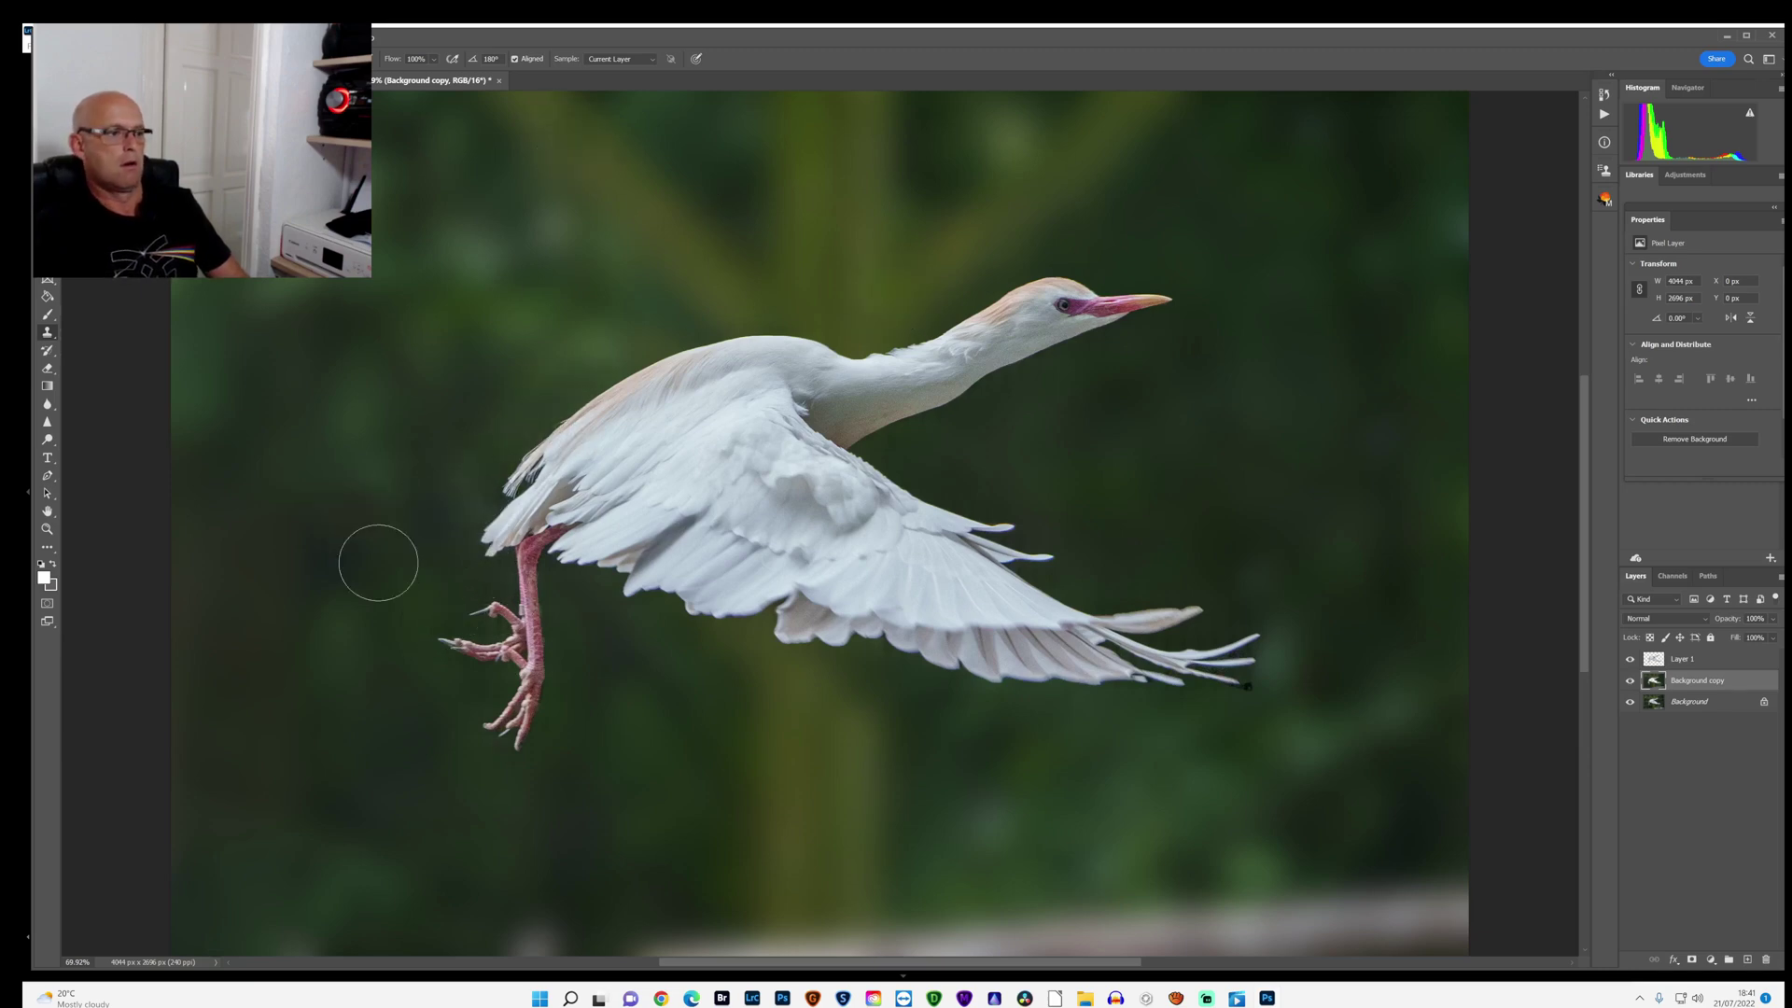
{"action": "left_click", "coordinate": [391, 794], "text": "alt"}
{"action": "mouse_move", "coordinate": [490, 731]}
{"action": "left_mouse_down"}
{"action": "mouse_move", "coordinate": [558, 695]}
{"action": "mouse_move", "coordinate": [560, 653]}
{"action": "left_mouse_up"}
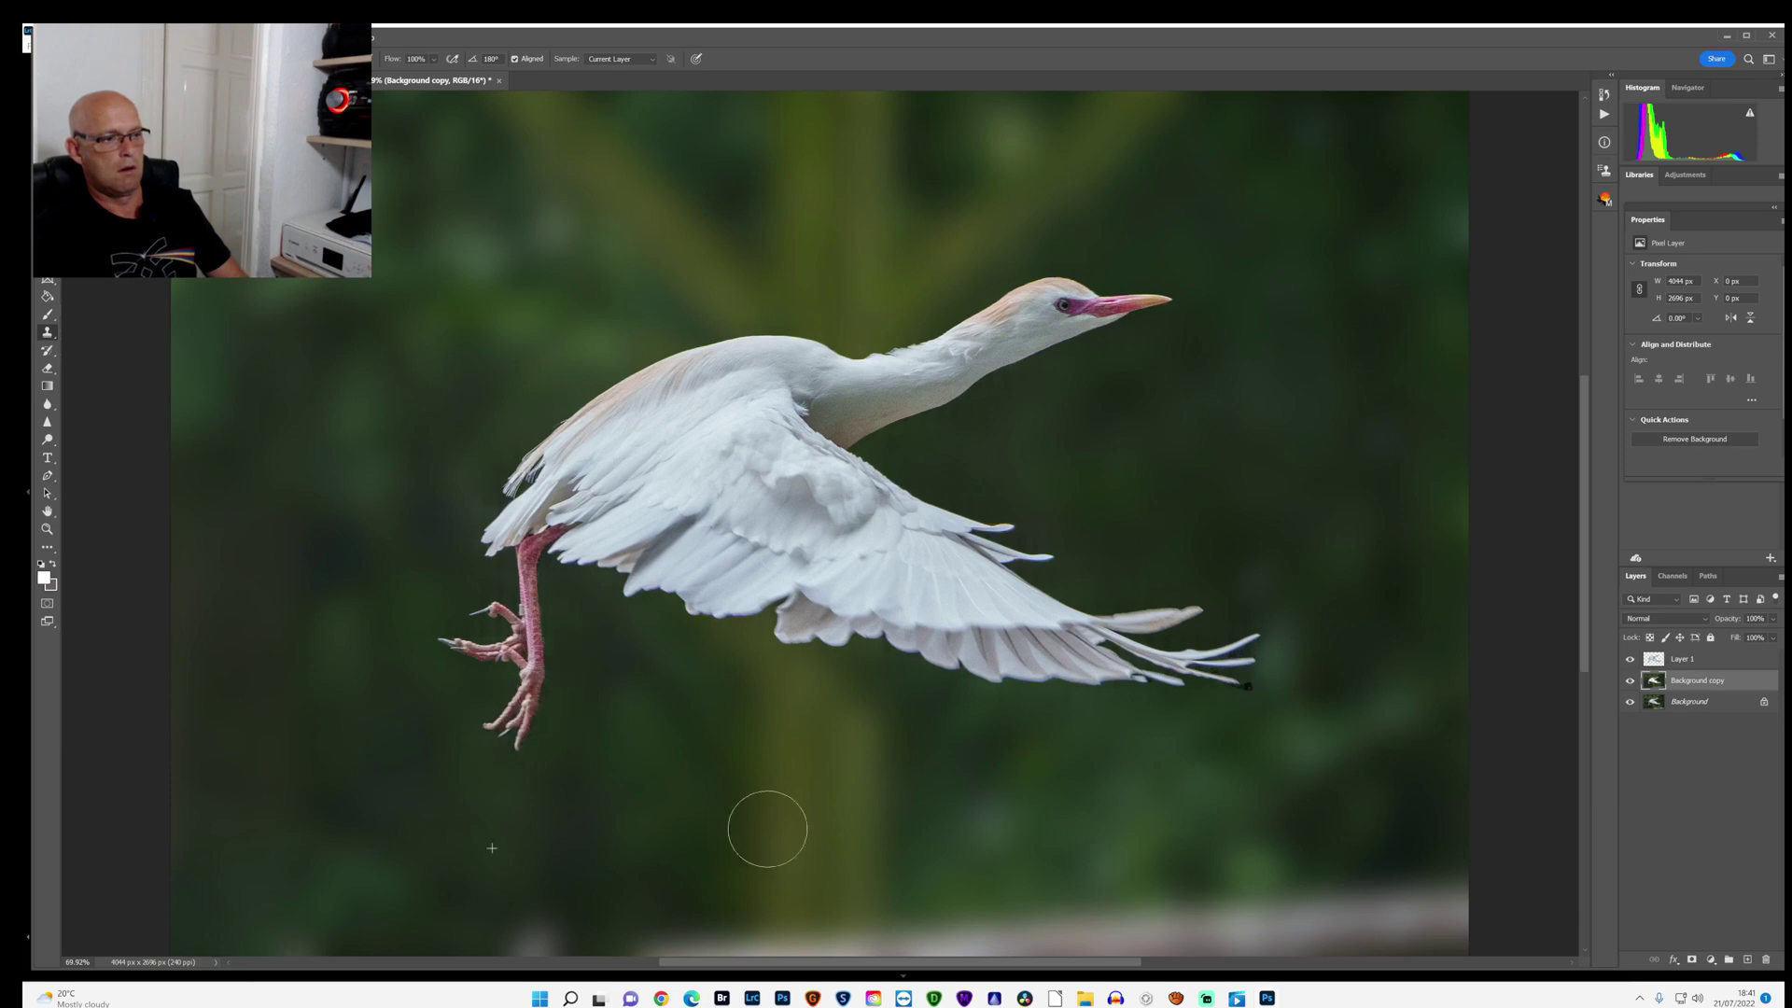
{"action": "left_click", "coordinate": [1296, 712], "text": "alt"}
{"action": "left_click", "coordinate": [1279, 700]}
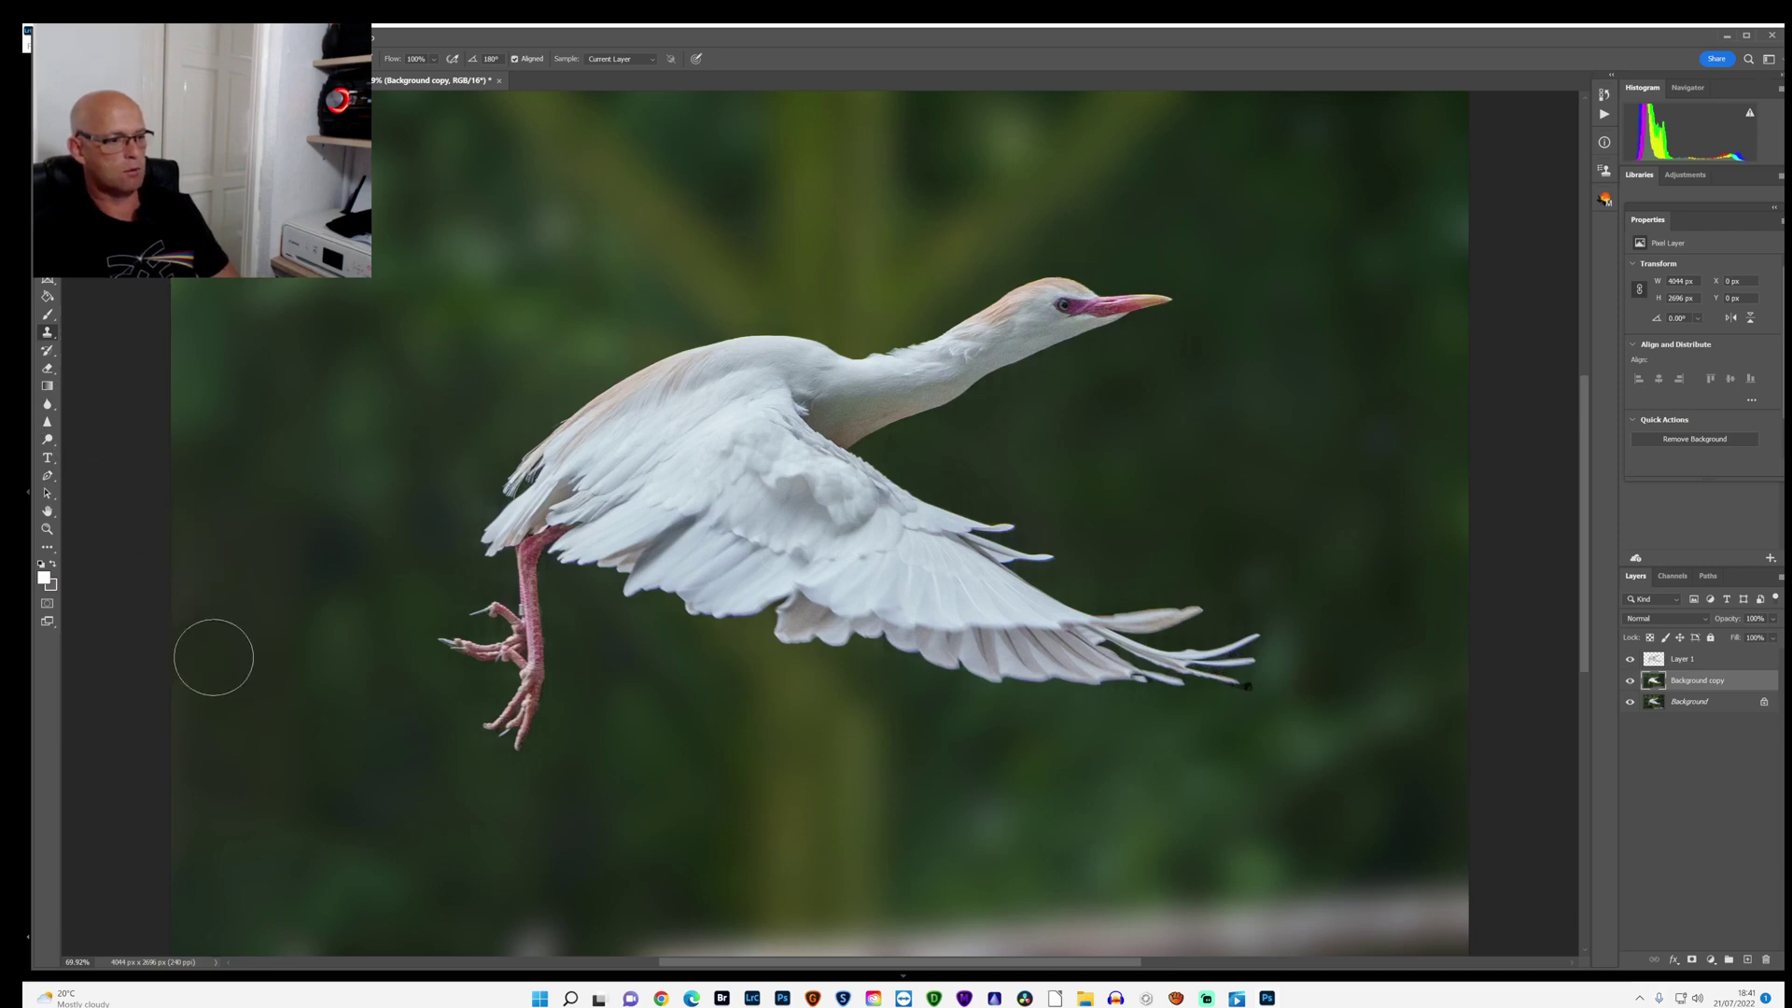
Step: Clone foliage over the blurred vertical post and diagonal beams above the bird, resizing the brush as needed
{"action": "key", "text": "bracketright"}
{"action": "key", "text": "bracketright"}
{"action": "key", "text": "bracketright"}
{"action": "key", "text": "bracketright"}
{"action": "key", "text": "bracketright"}
{"action": "key", "text": "bracketright"}
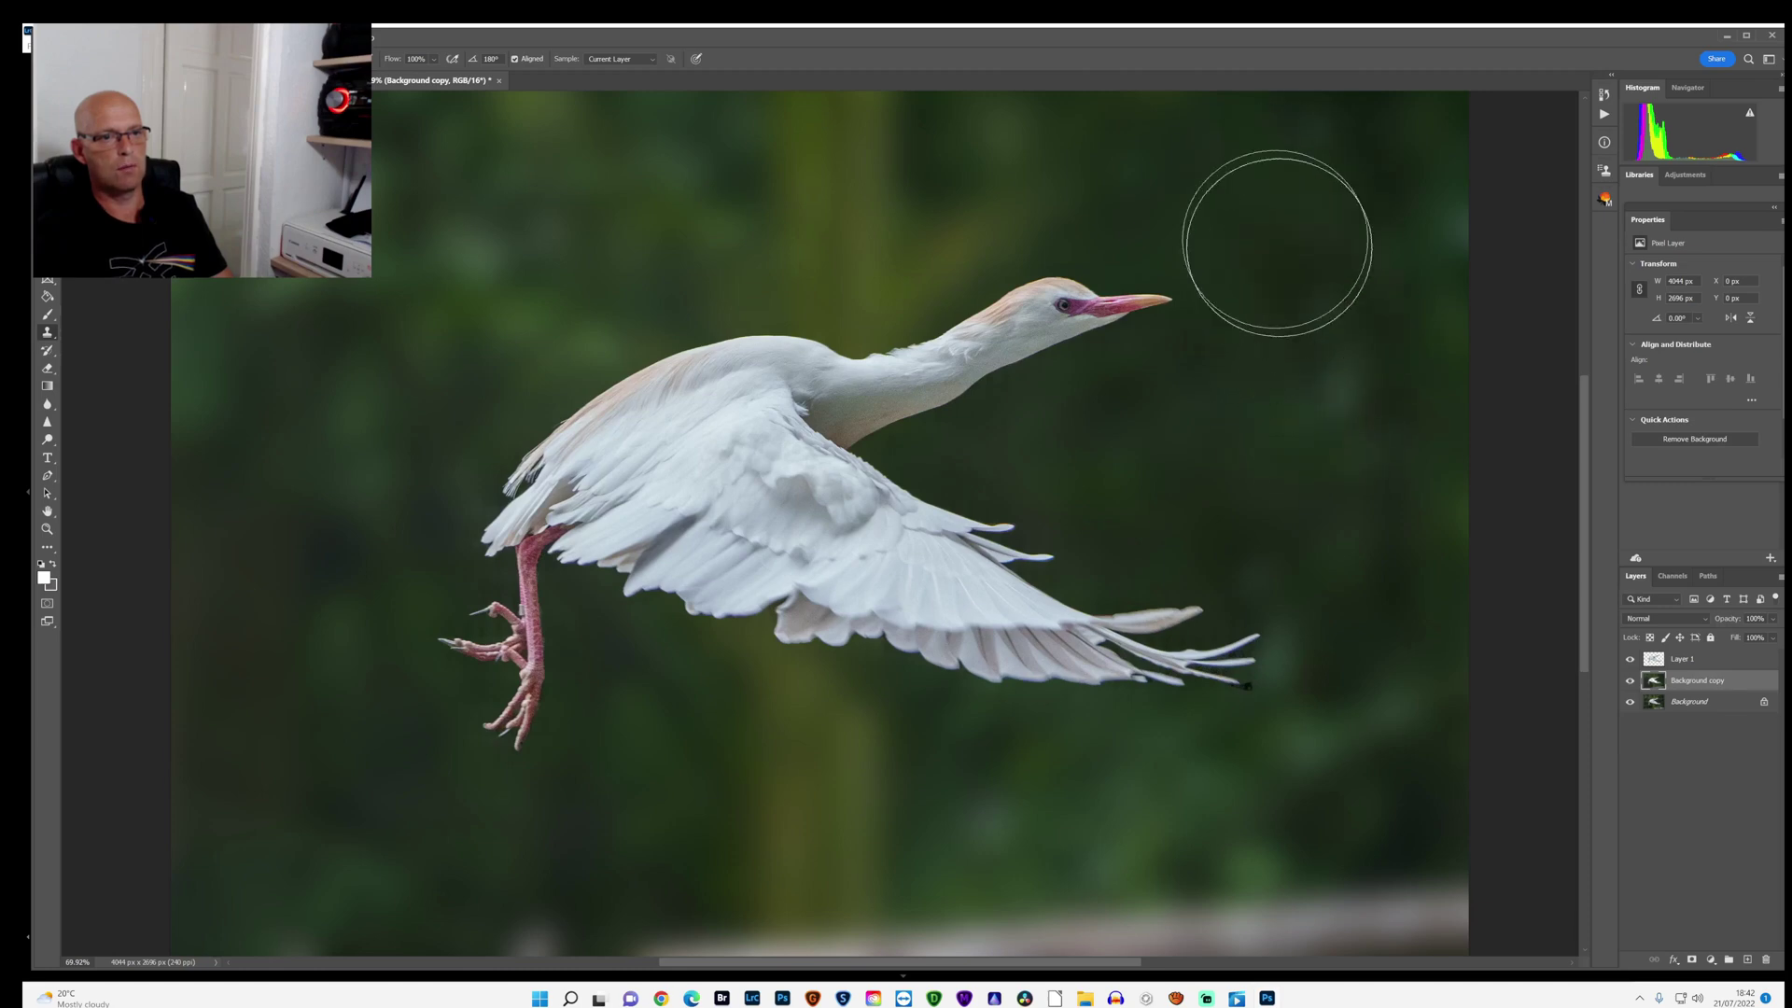
{"action": "key", "text": "bracketleft"}
{"action": "key", "text": "bracketleft"}
{"action": "key", "text": "bracketleft"}
{"action": "key", "text": "bracketleft"}
{"action": "key", "text": "bracketleft"}
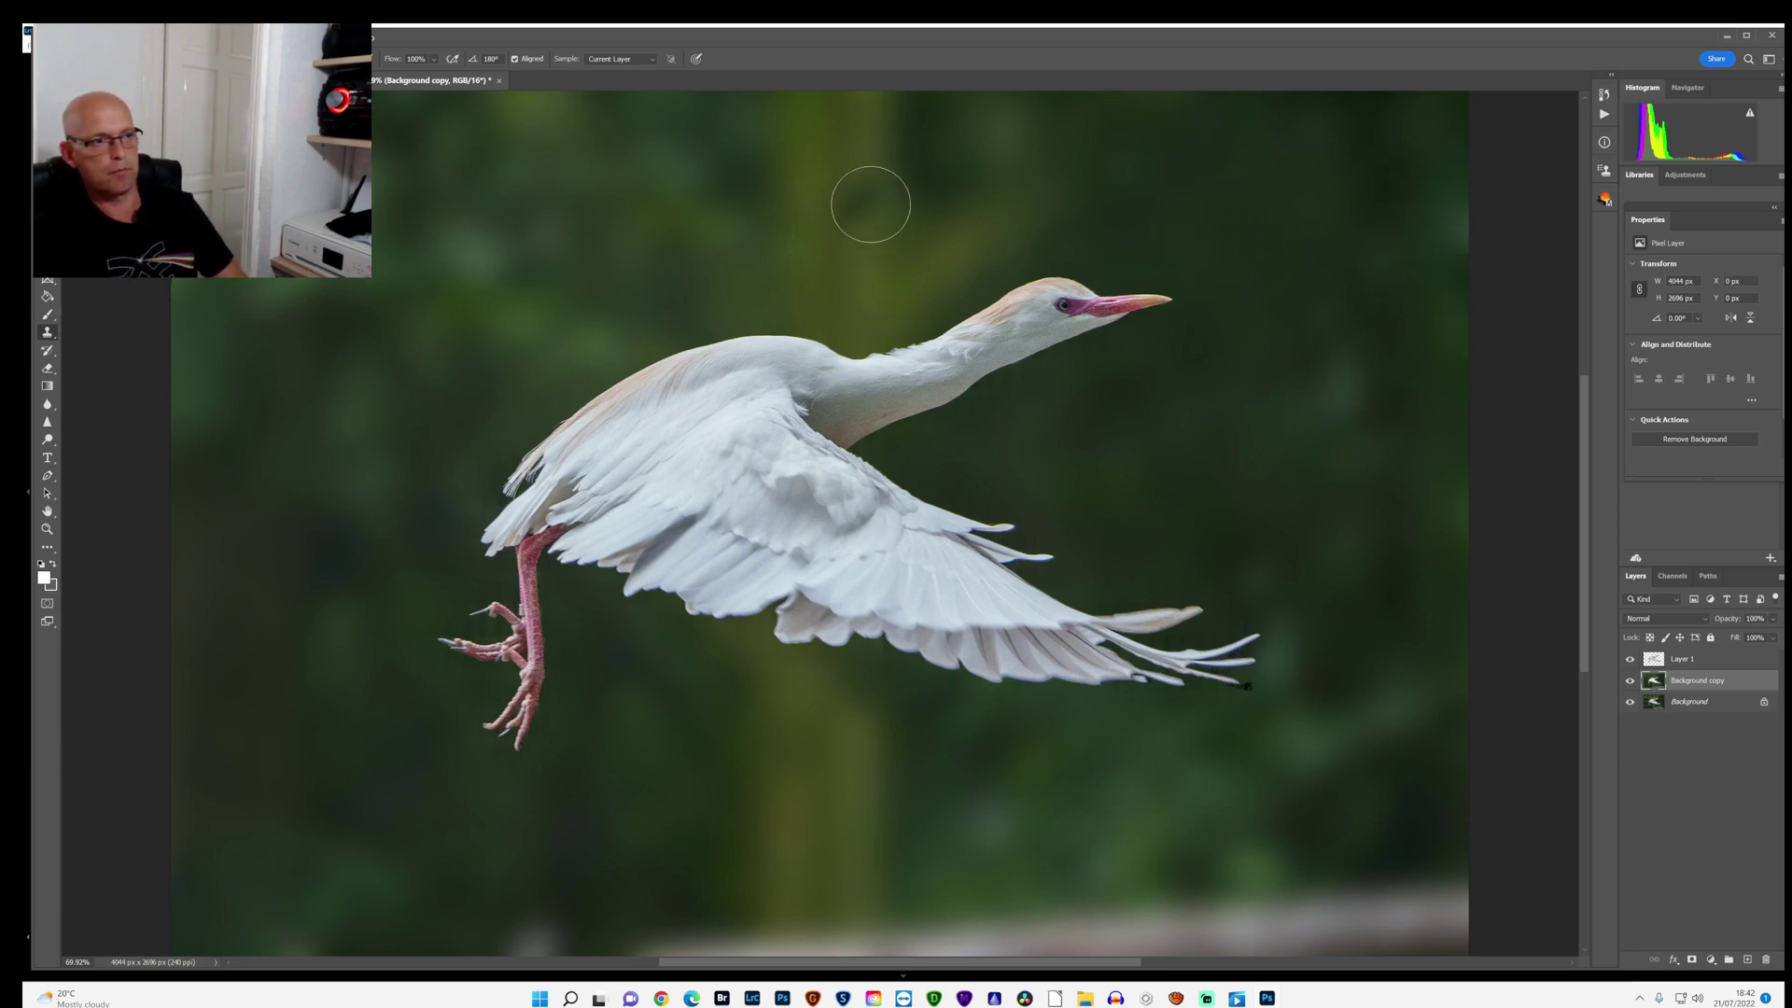
{"action": "mouse_move", "coordinate": [943, 258]}
{"action": "left_mouse_down"}
{"action": "mouse_move", "coordinate": [886, 175]}
{"action": "mouse_move", "coordinate": [823, 113]}
{"action": "mouse_move", "coordinate": [922, 253]}
{"action": "mouse_move", "coordinate": [831, 341]}
{"action": "mouse_move", "coordinate": [896, 224]}
{"action": "mouse_move", "coordinate": [800, 263]}
{"action": "mouse_move", "coordinate": [1103, 289]}
{"action": "mouse_move", "coordinate": [833, 170]}
{"action": "mouse_move", "coordinate": [881, 88]}
{"action": "mouse_move", "coordinate": [878, 162]}
{"action": "mouse_move", "coordinate": [887, 105]}
{"action": "mouse_move", "coordinate": [813, 128]}
{"action": "mouse_move", "coordinate": [870, 99]}
{"action": "left_mouse_up"}
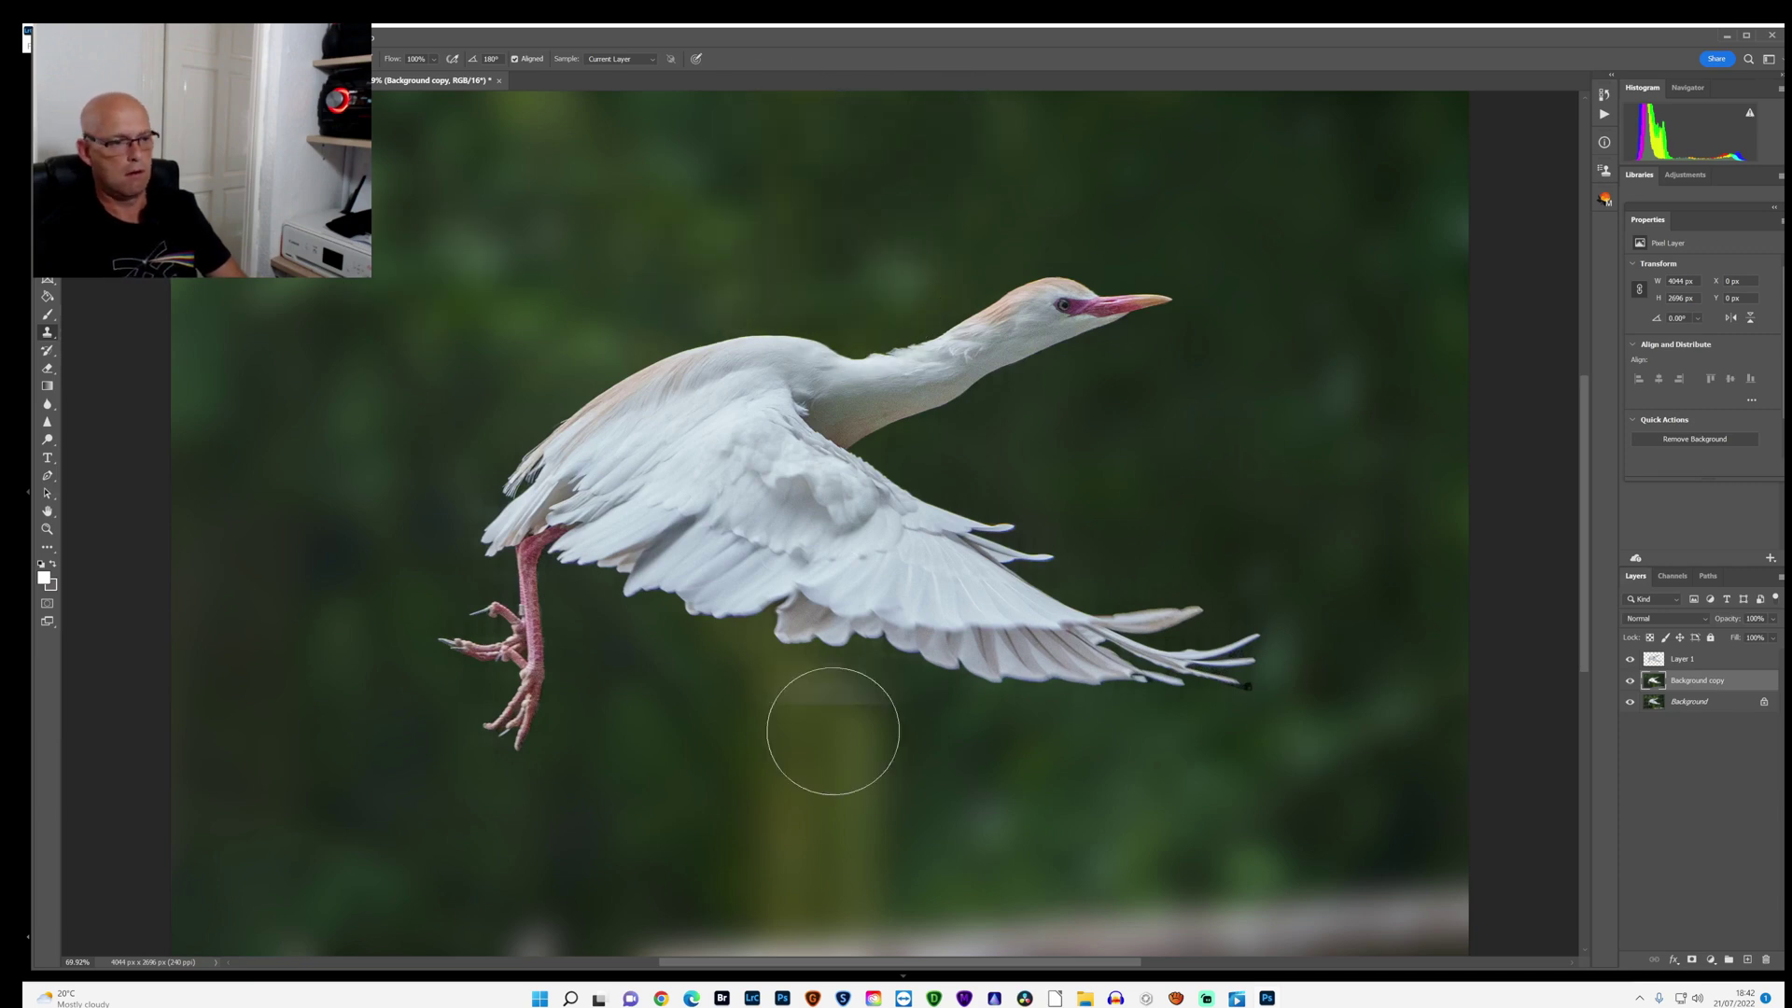
Step: Clone foliage over the blurred post below the bird and the branch along the bottom edge of the photo
{"action": "mouse_move", "coordinate": [873, 752]}
{"action": "left_mouse_down"}
{"action": "mouse_move", "coordinate": [843, 708]}
{"action": "mouse_move", "coordinate": [791, 674]}
{"action": "left_mouse_up"}
{"action": "left_click", "coordinate": [1020, 796], "text": "alt"}
{"action": "left_click_drag", "start_coordinate": [877, 837], "coordinate": [753, 808]}
{"action": "key", "text": "ctrl+z"}
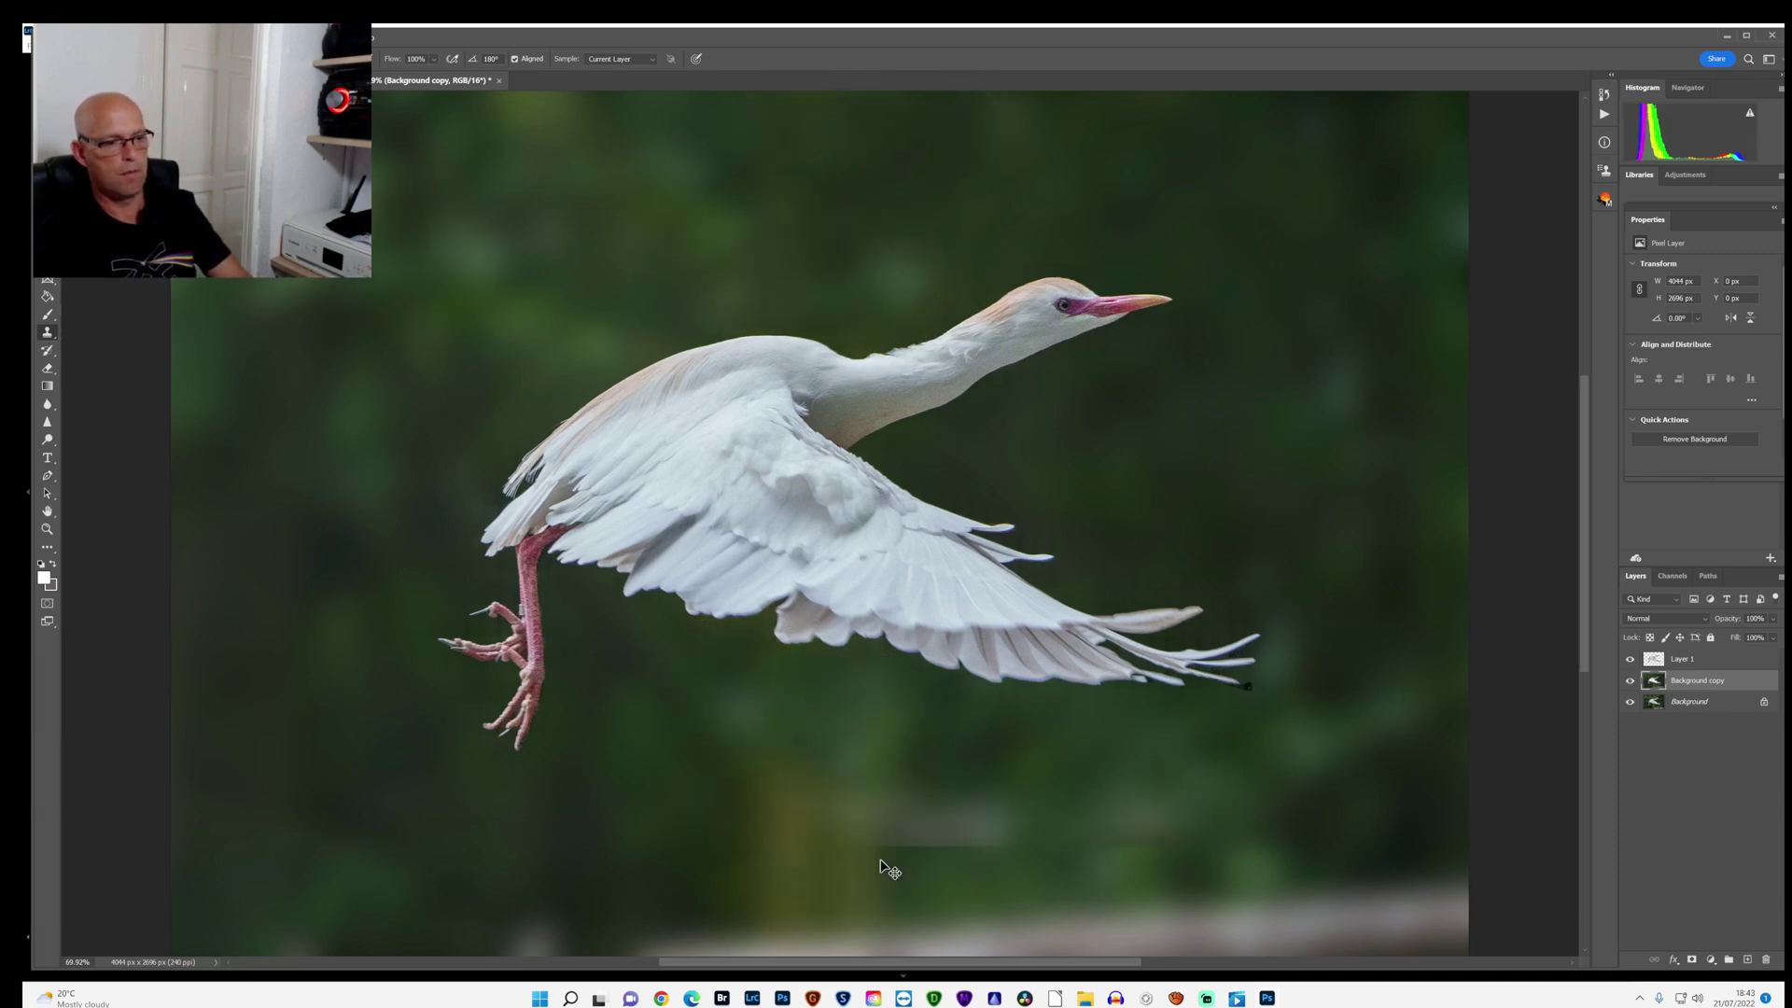
{"action": "mouse_move", "coordinate": [880, 861]}
{"action": "left_mouse_down"}
{"action": "mouse_move", "coordinate": [985, 821]}
{"action": "mouse_move", "coordinate": [819, 818]}
{"action": "mouse_move", "coordinate": [756, 783]}
{"action": "mouse_move", "coordinate": [800, 884]}
{"action": "mouse_move", "coordinate": [903, 895]}
{"action": "mouse_move", "coordinate": [859, 793]}
{"action": "left_mouse_up"}
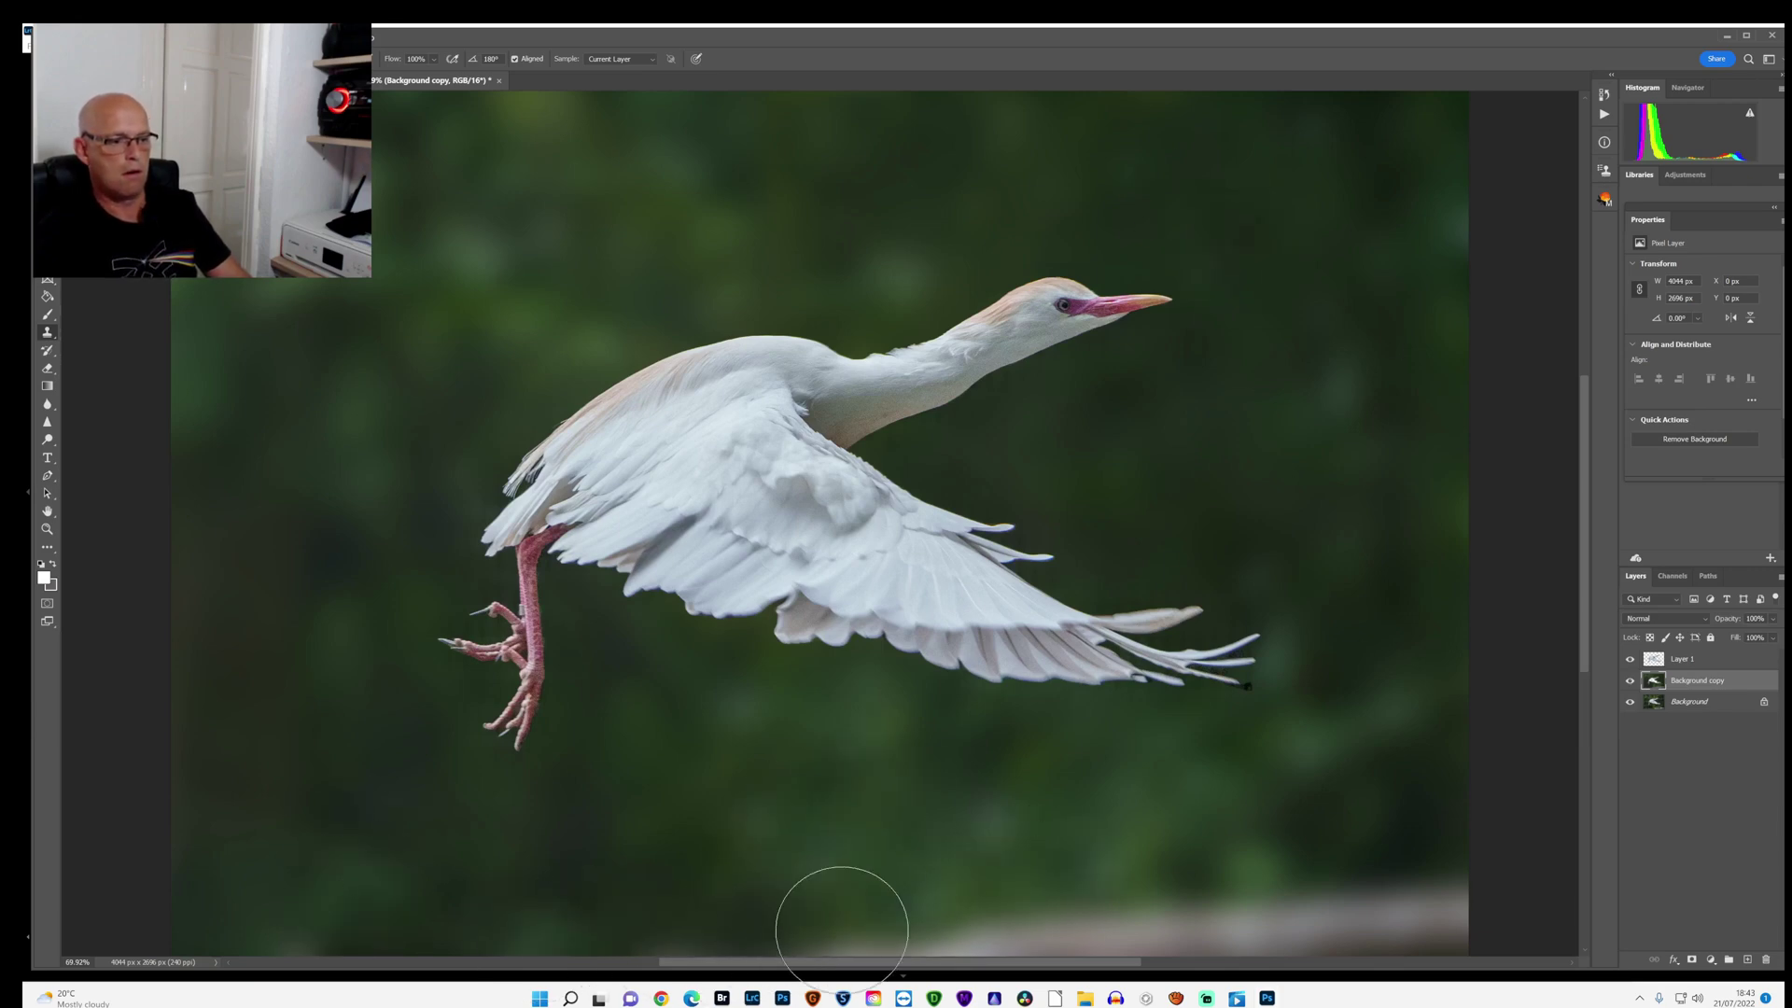
{"action": "mouse_move", "coordinate": [840, 930]}
{"action": "left_mouse_down"}
{"action": "mouse_move", "coordinate": [1435, 903]}
{"action": "mouse_move", "coordinate": [1154, 903]}
{"action": "left_mouse_up"}
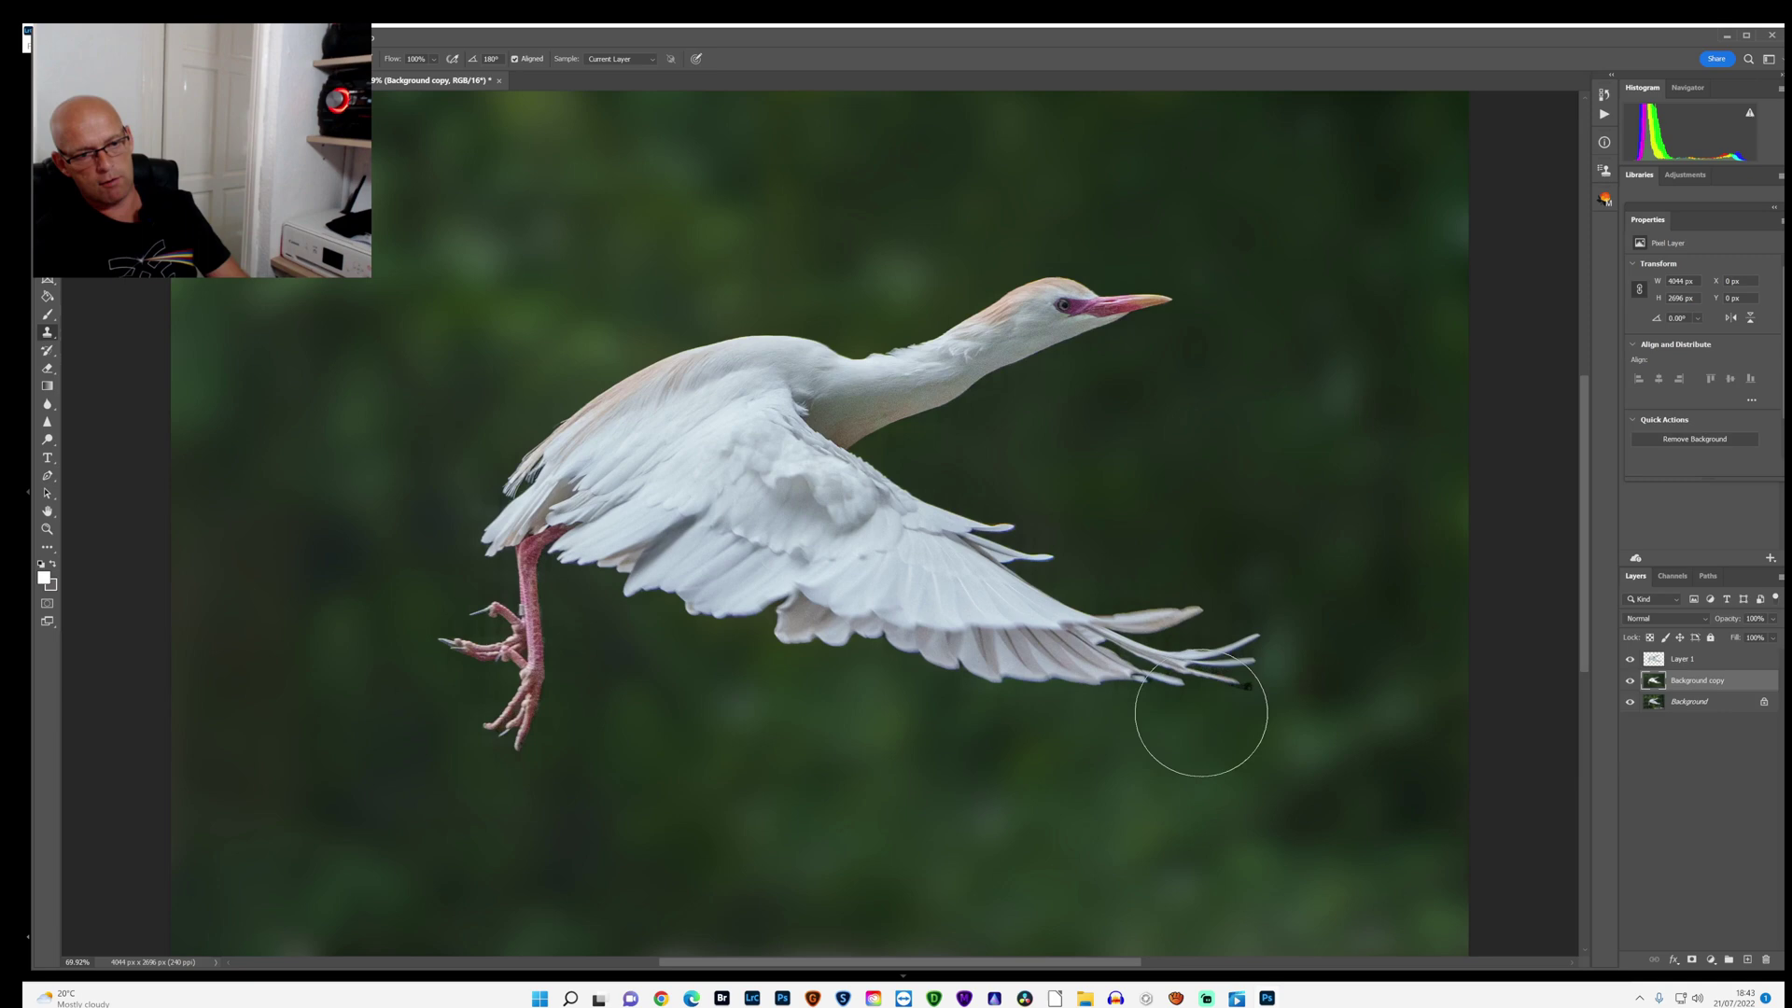
Step: Ready the Clone Stamp with a much smaller brush for retouching the dark specks at the wing's tip feathers
{"action": "left_click", "coordinate": [47, 440]}
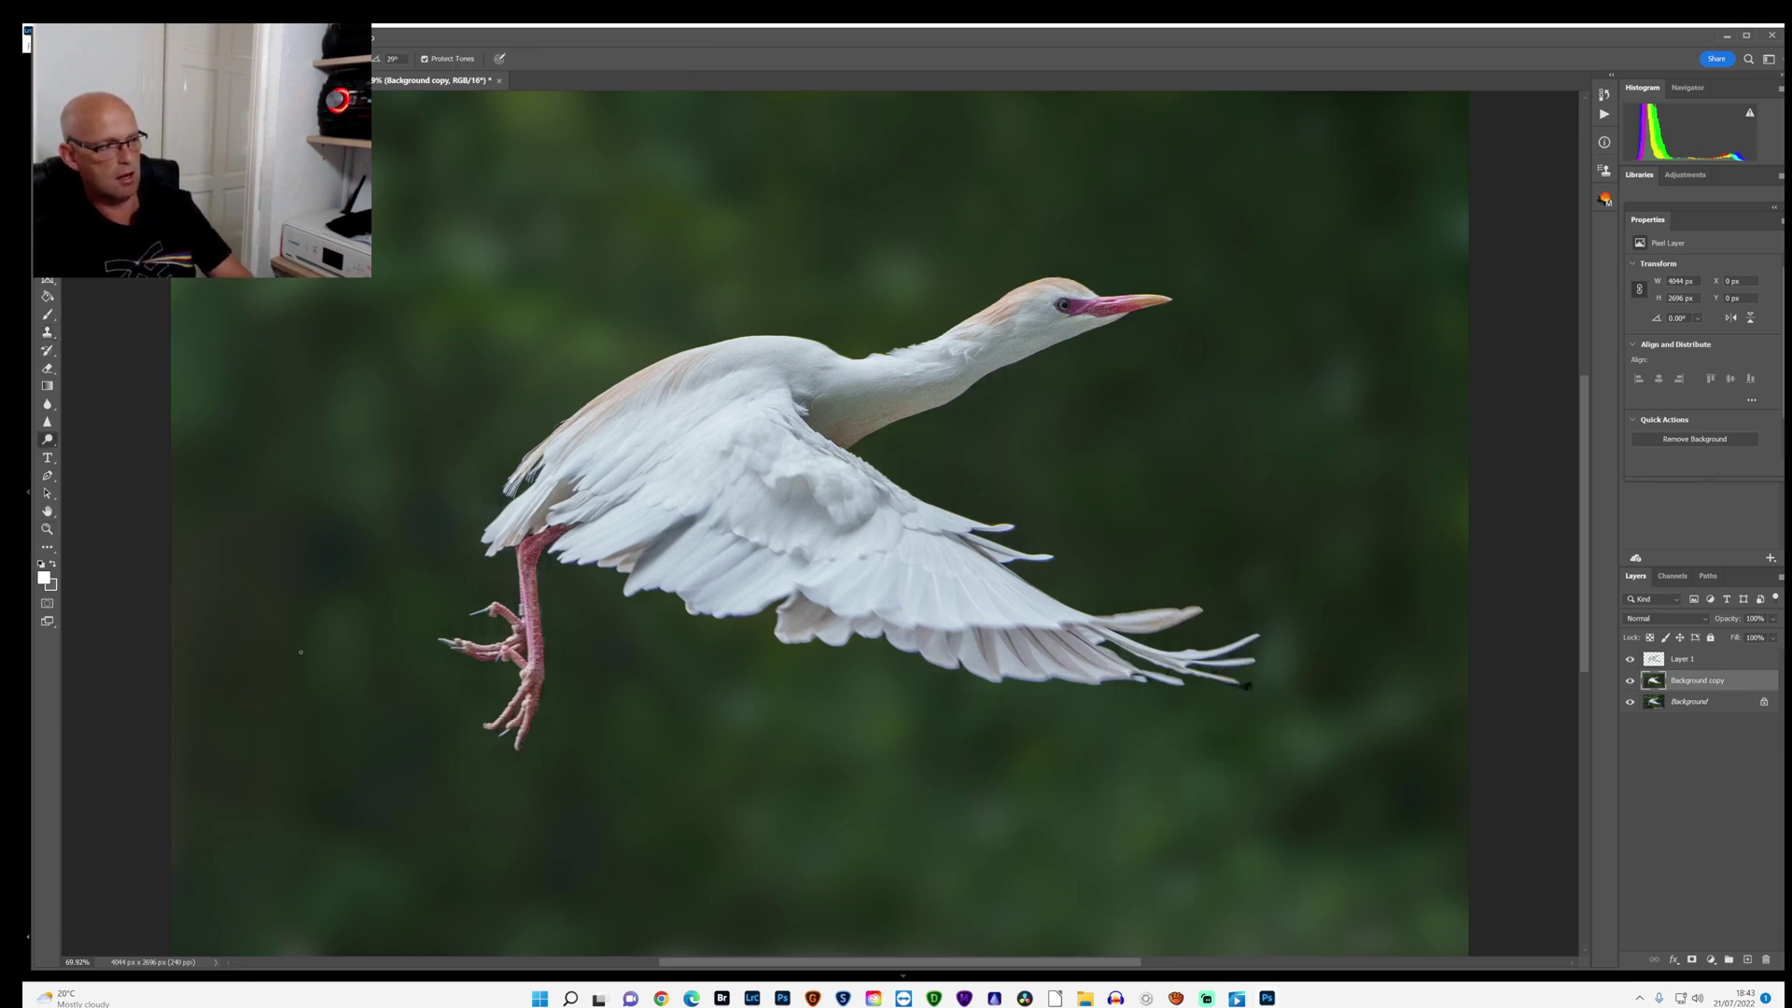
{"action": "left_click", "coordinate": [48, 530]}
{"action": "left_click", "coordinate": [1232, 690]}
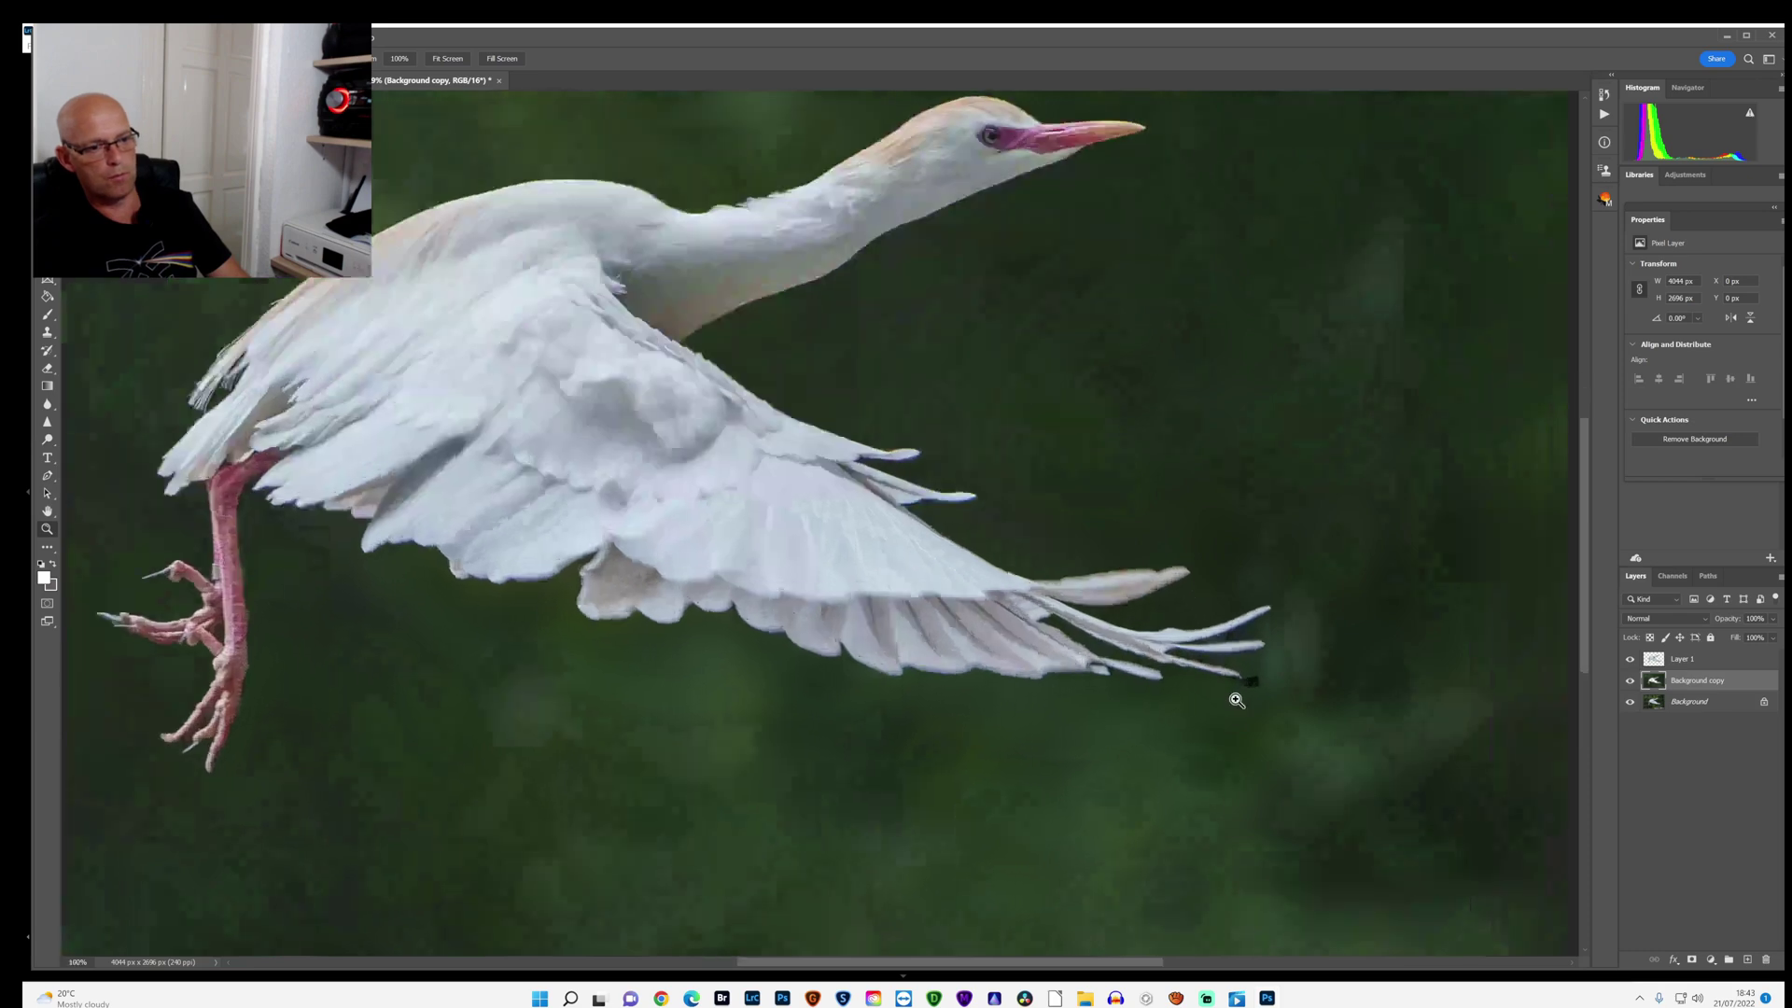
{"action": "left_click", "coordinate": [1231, 691]}
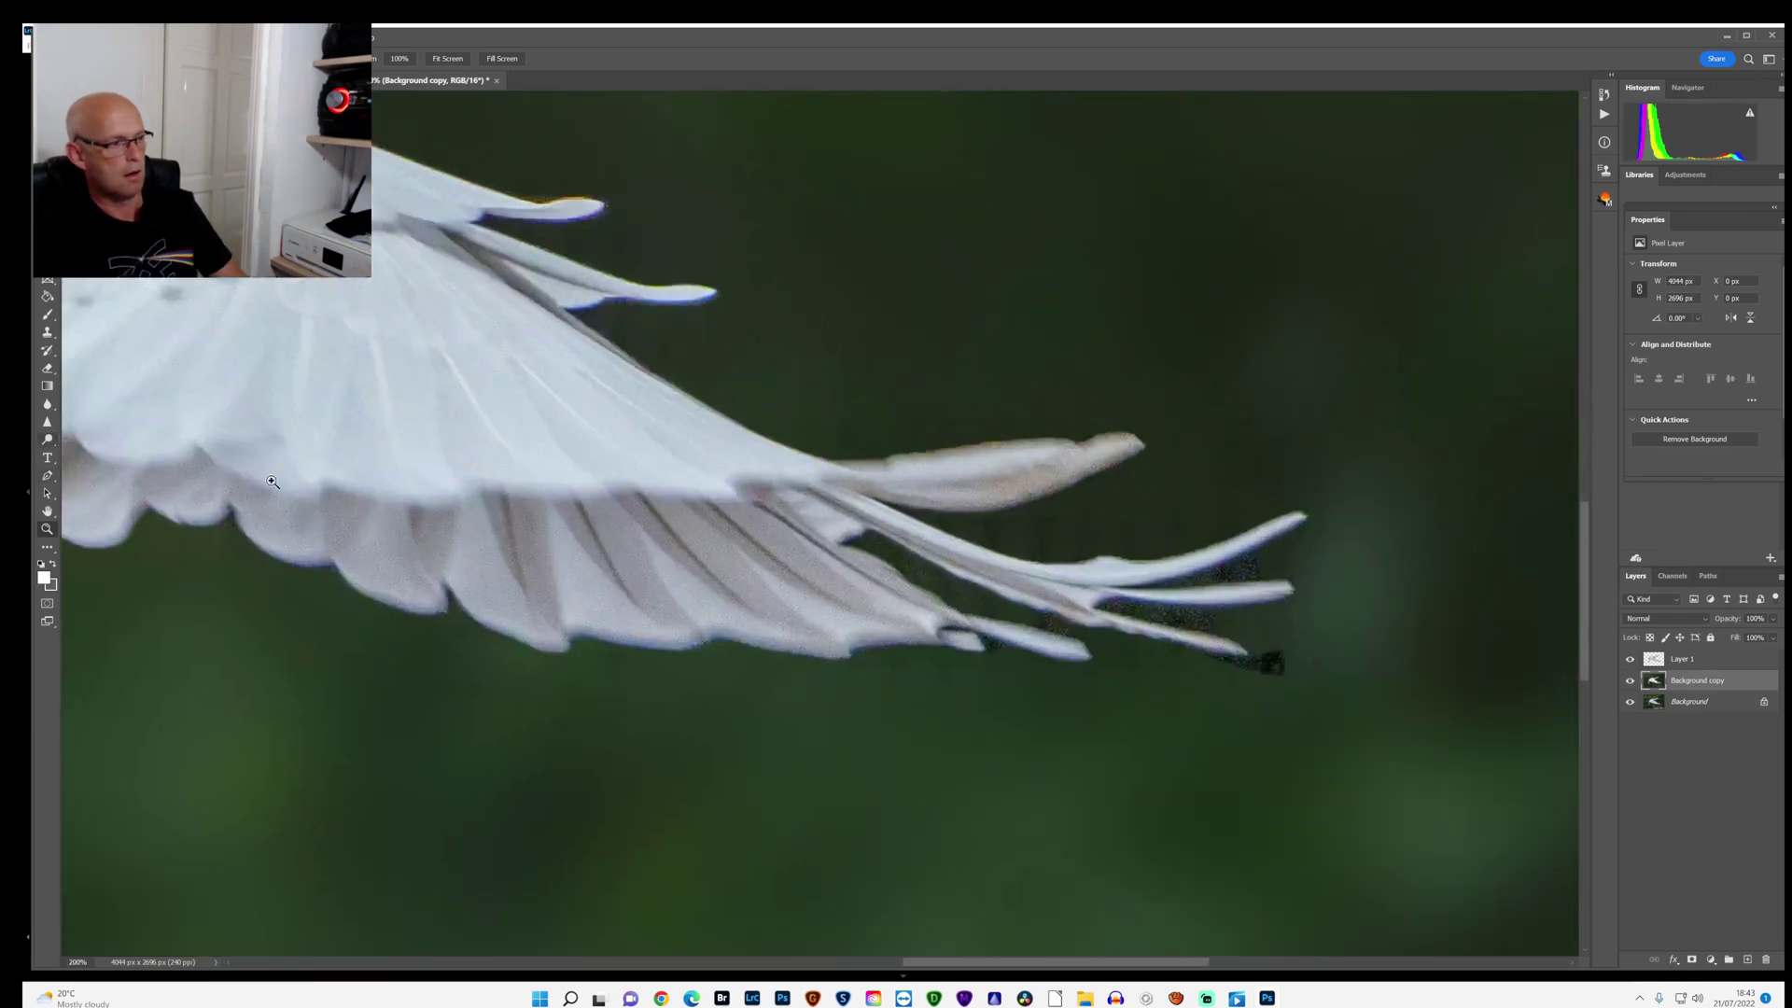
{"action": "left_click", "coordinate": [47, 333]}
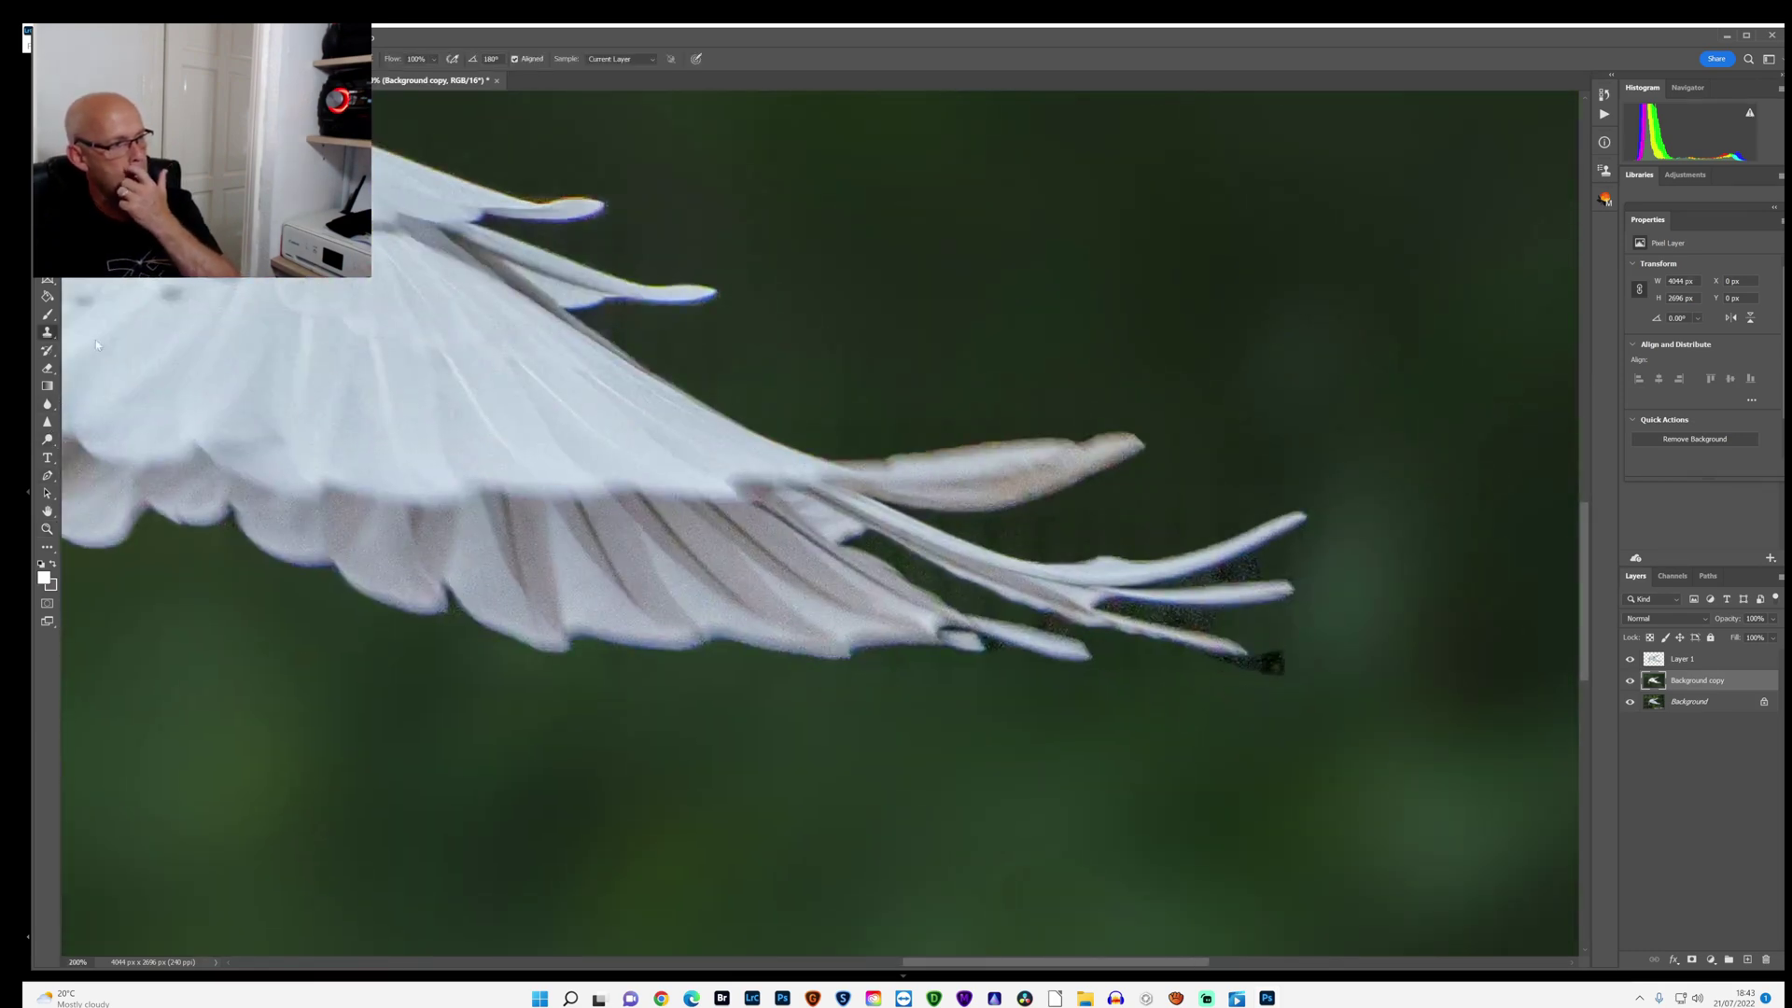
{"action": "key", "text": "bracketleft"}
{"action": "key", "text": "bracketleft"}
{"action": "key", "text": "bracketleft"}
{"action": "key", "text": "bracketleft"}
{"action": "key", "text": "bracketleft"}
{"action": "key", "text": "bracketleft"}
{"action": "key", "text": "bracketleft"}
{"action": "key", "text": "bracketleft"}
{"action": "key", "text": "bracketleft"}
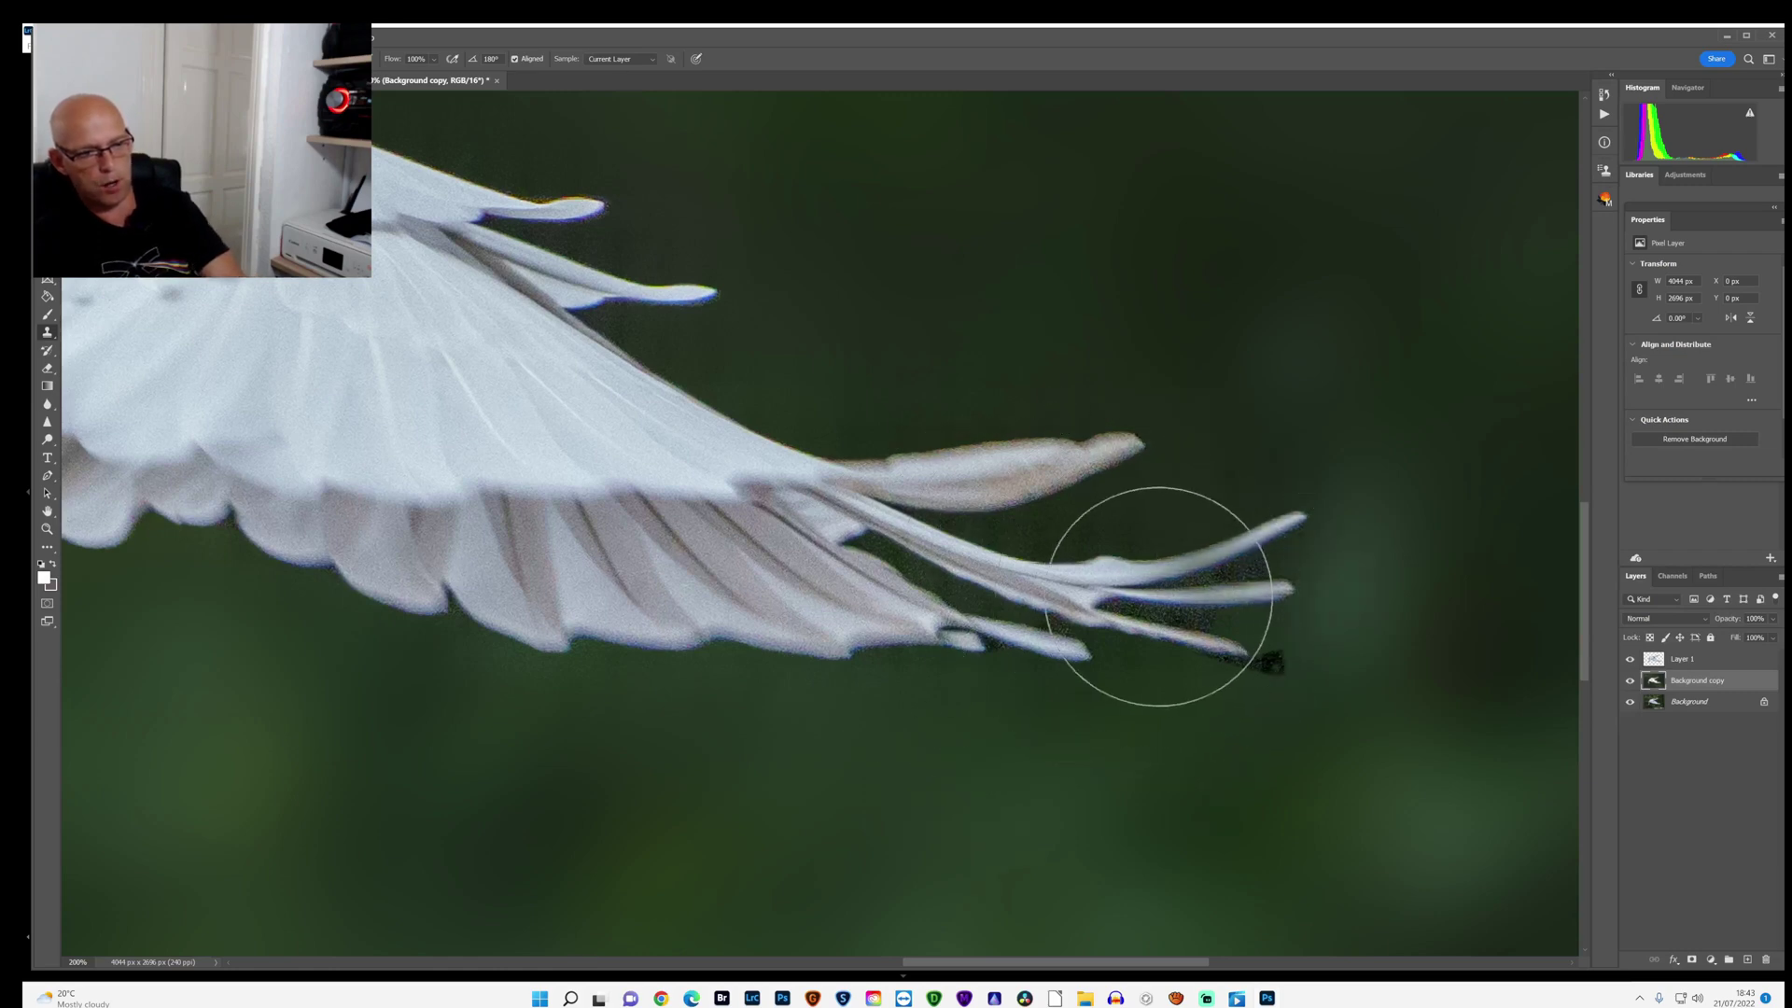
{"action": "key", "text": "bracketleft"}
{"action": "key", "text": "bracketleft"}
{"action": "key", "text": "bracketleft"}
{"action": "key", "text": "bracketleft"}
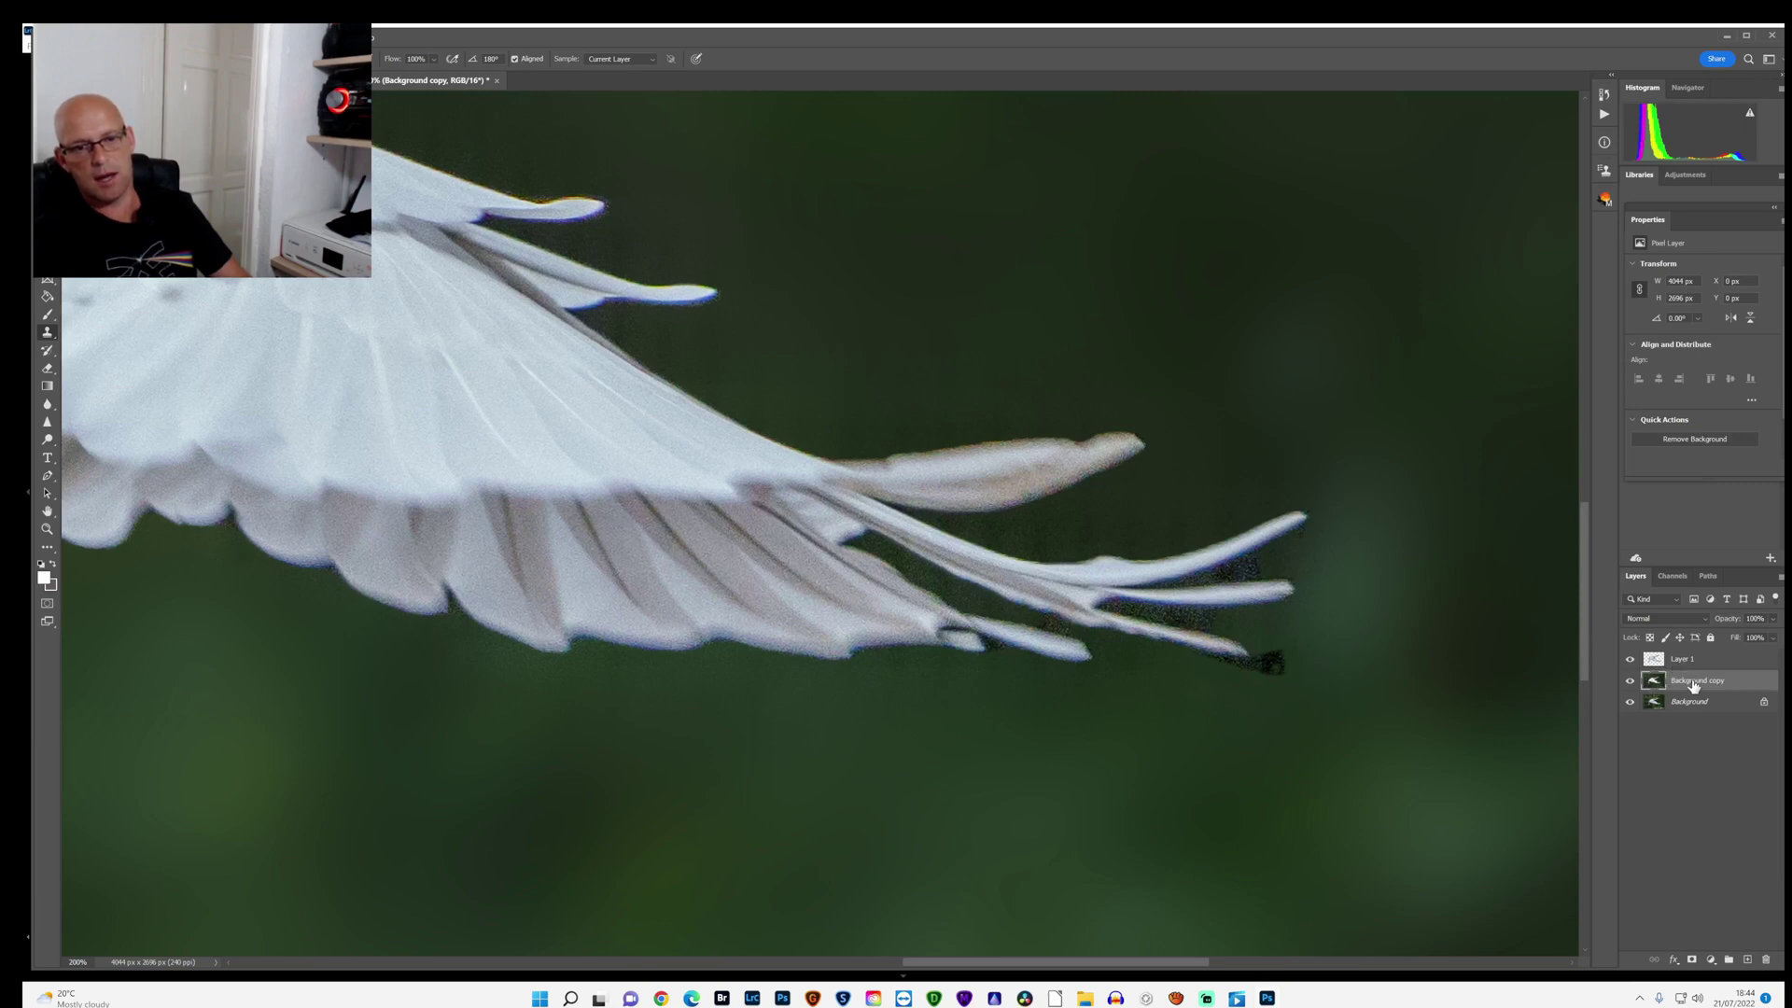
{"action": "left_click", "coordinate": [1691, 666], "text": "shift"}
{"action": "right_click", "coordinate": [1697, 686]}
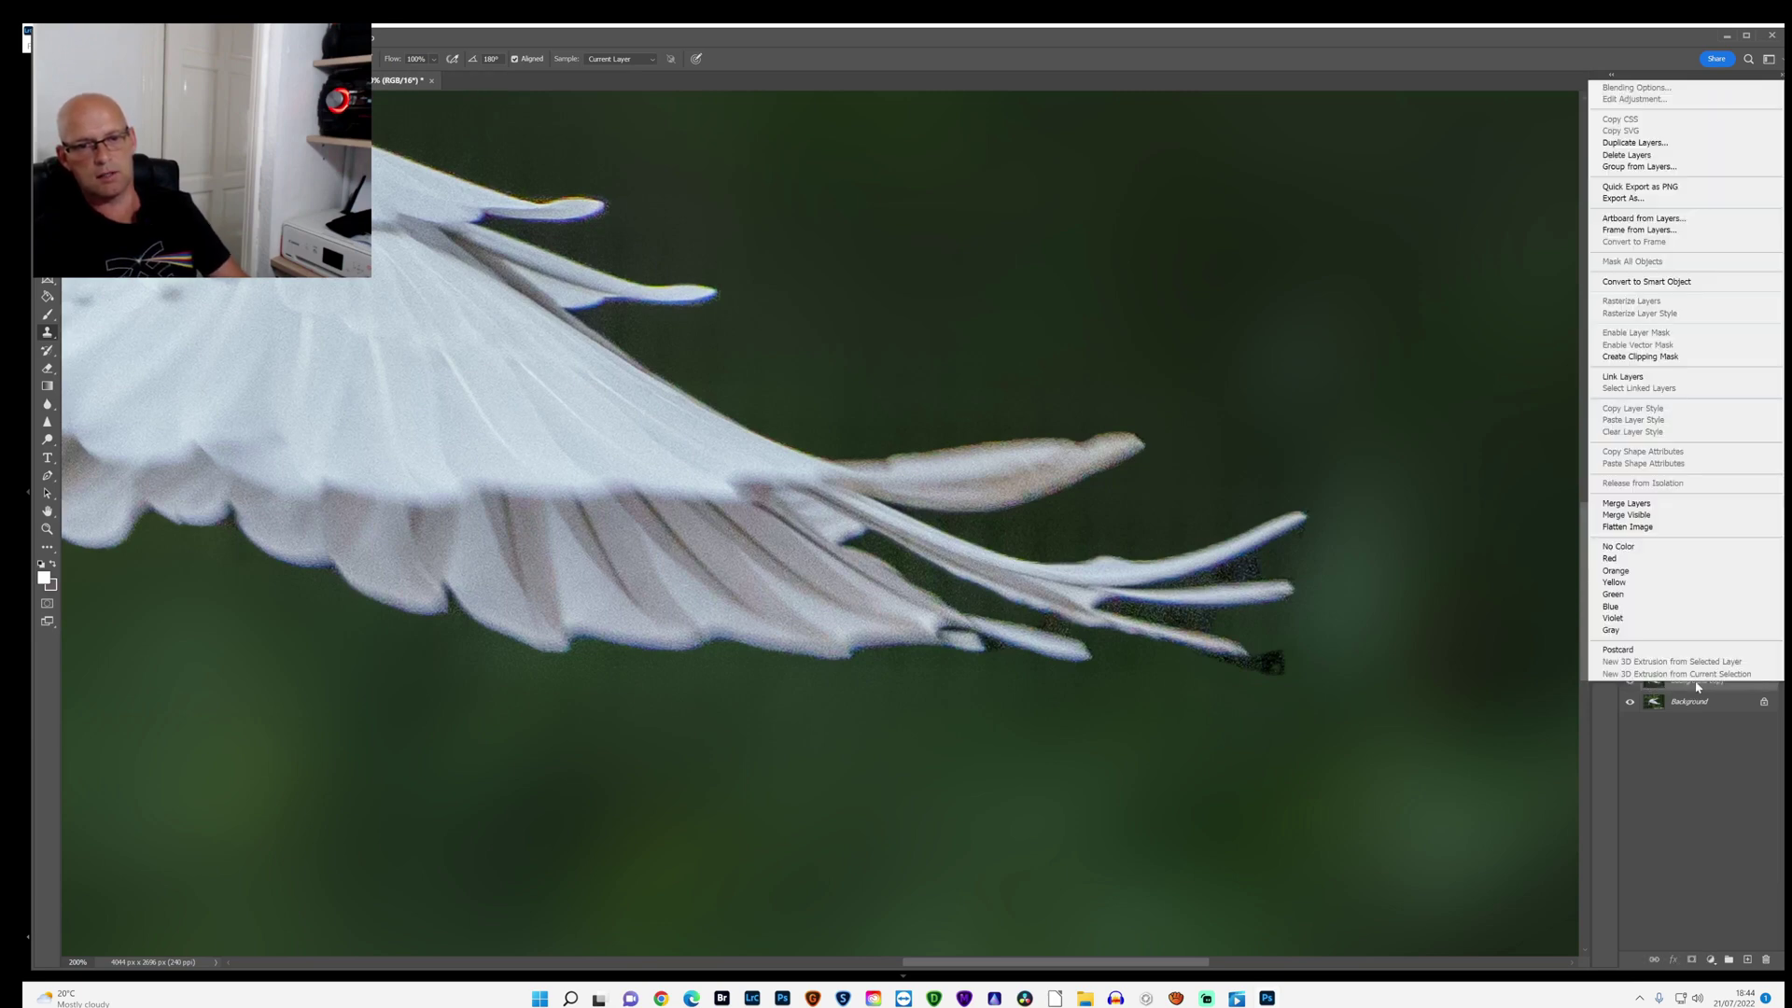
{"action": "left_click", "coordinate": [1682, 780]}
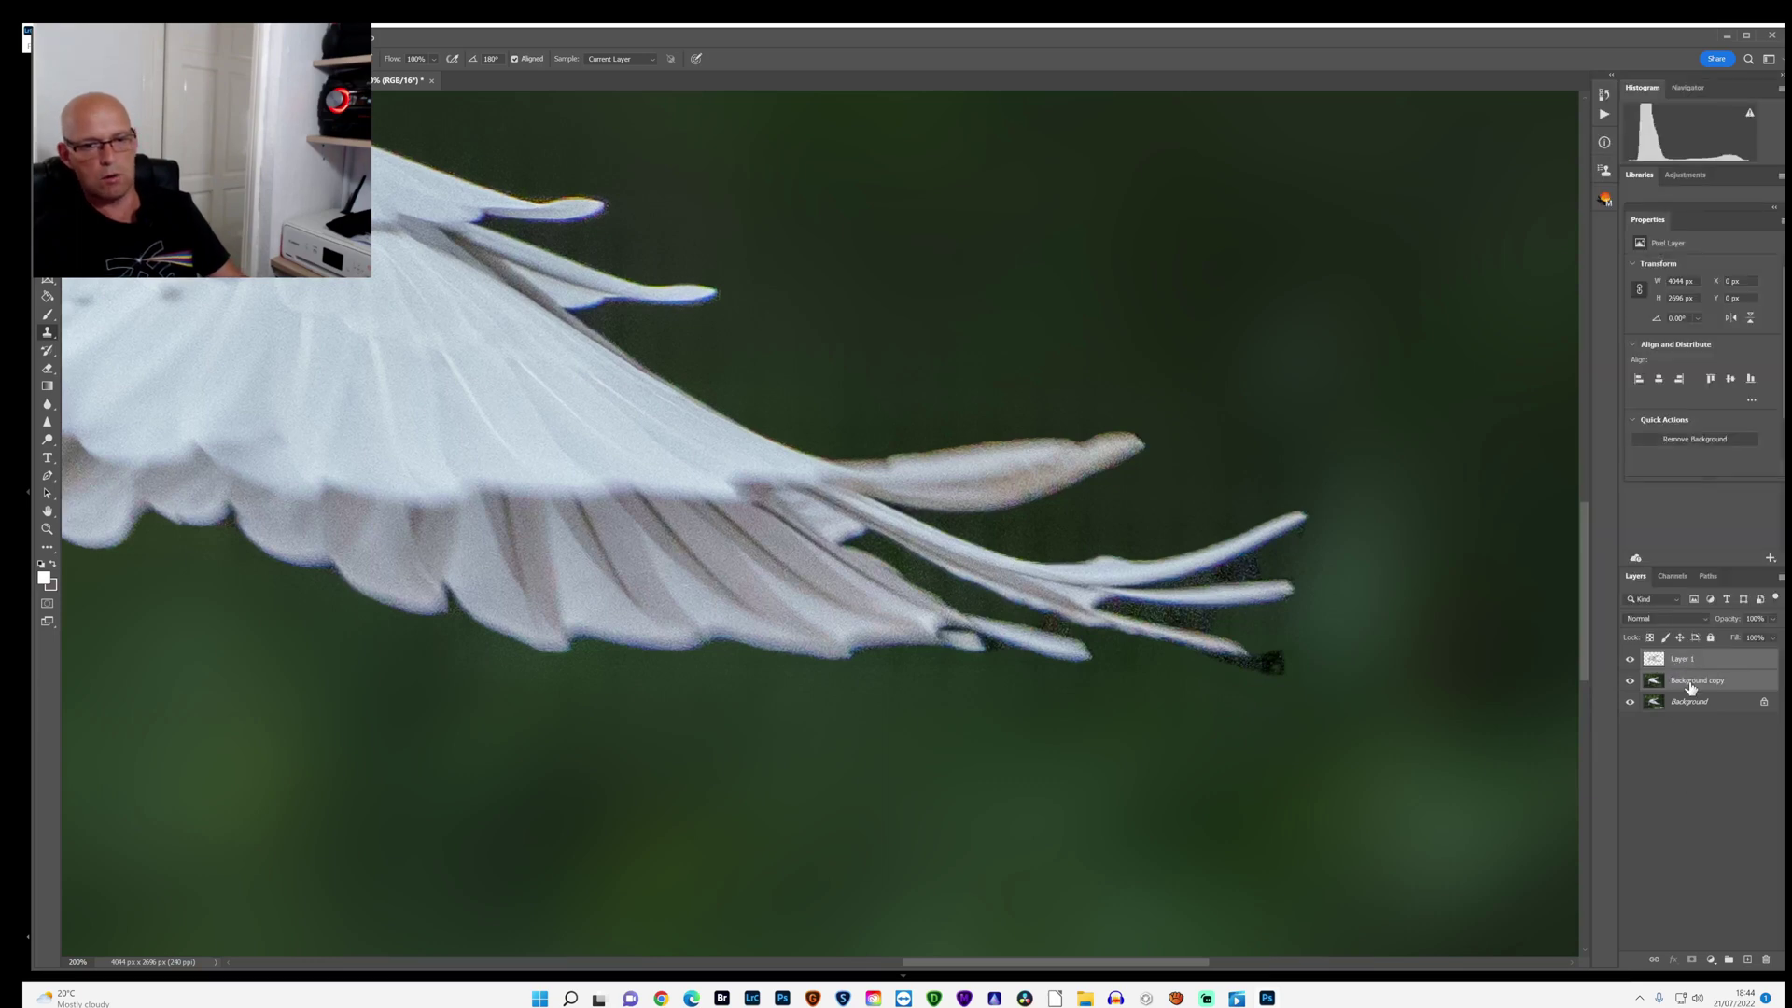
Step: Merge Layer 1 and the Background copy layer into one layer, leaving the original Background separate
{"action": "left_click", "coordinate": [1695, 686]}
{"action": "left_click", "coordinate": [1691, 665]}
{"action": "left_click", "coordinate": [1704, 708]}
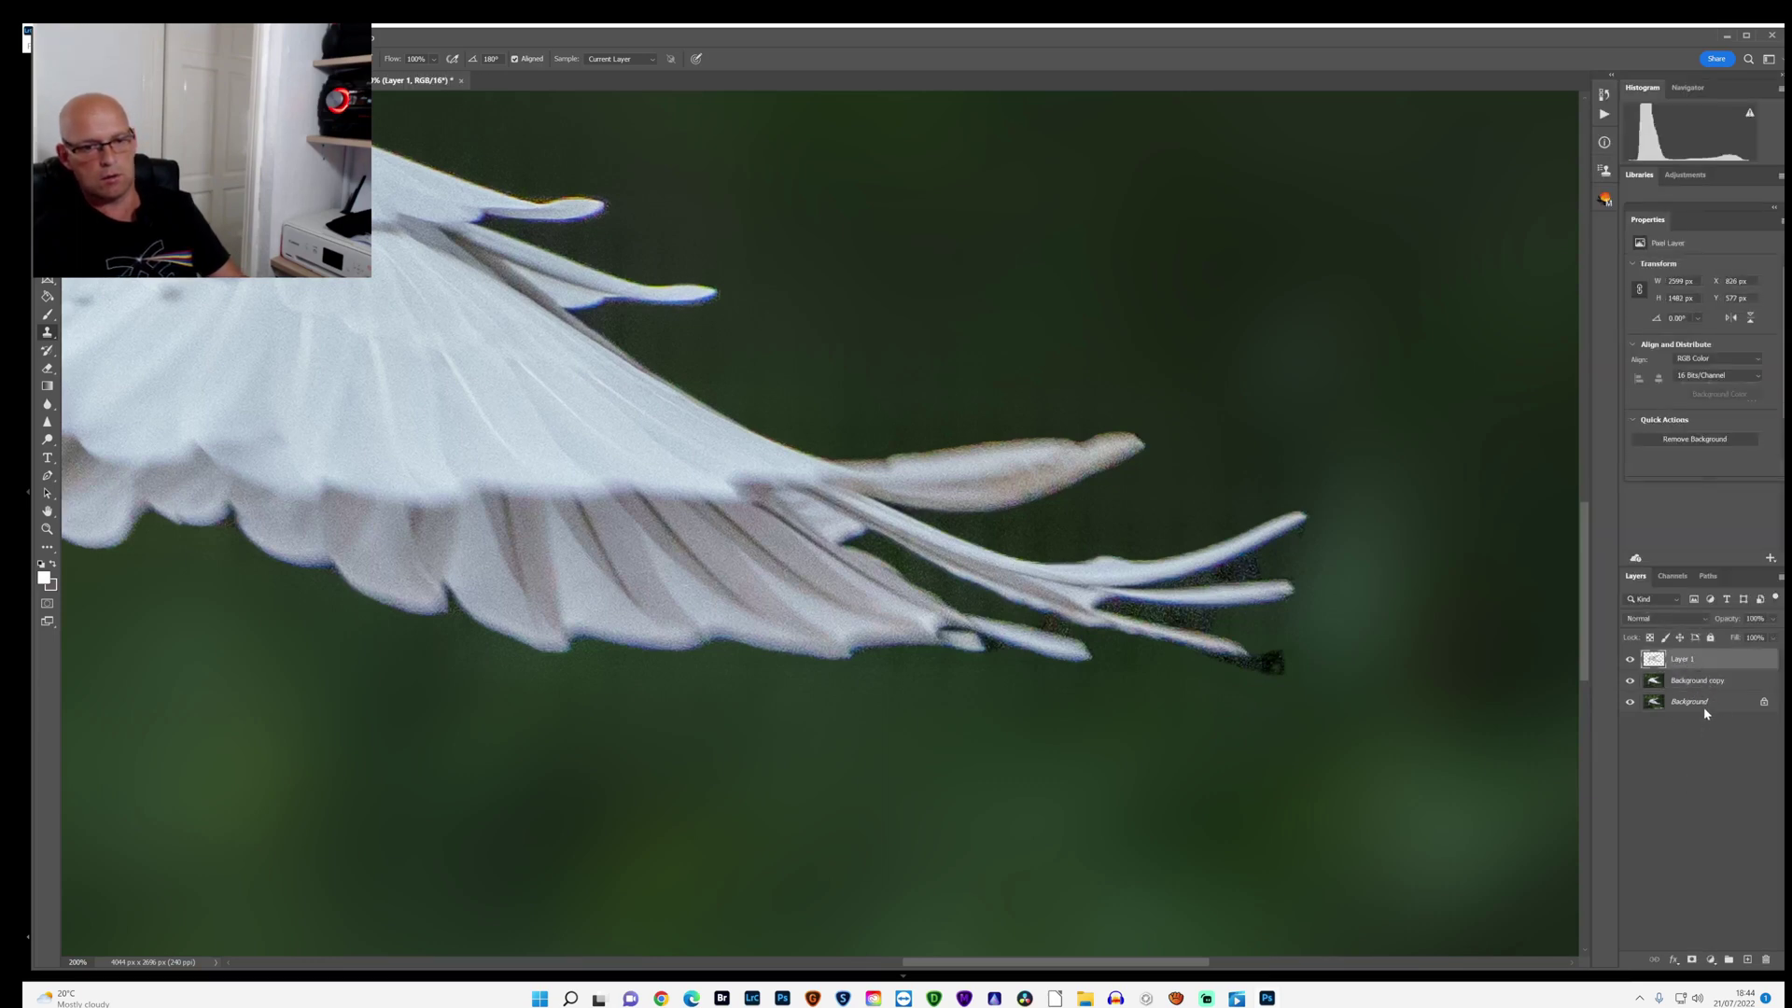
{"action": "left_click", "coordinate": [1689, 669]}
{"action": "left_click", "coordinate": [1689, 689], "text": "ctrl"}
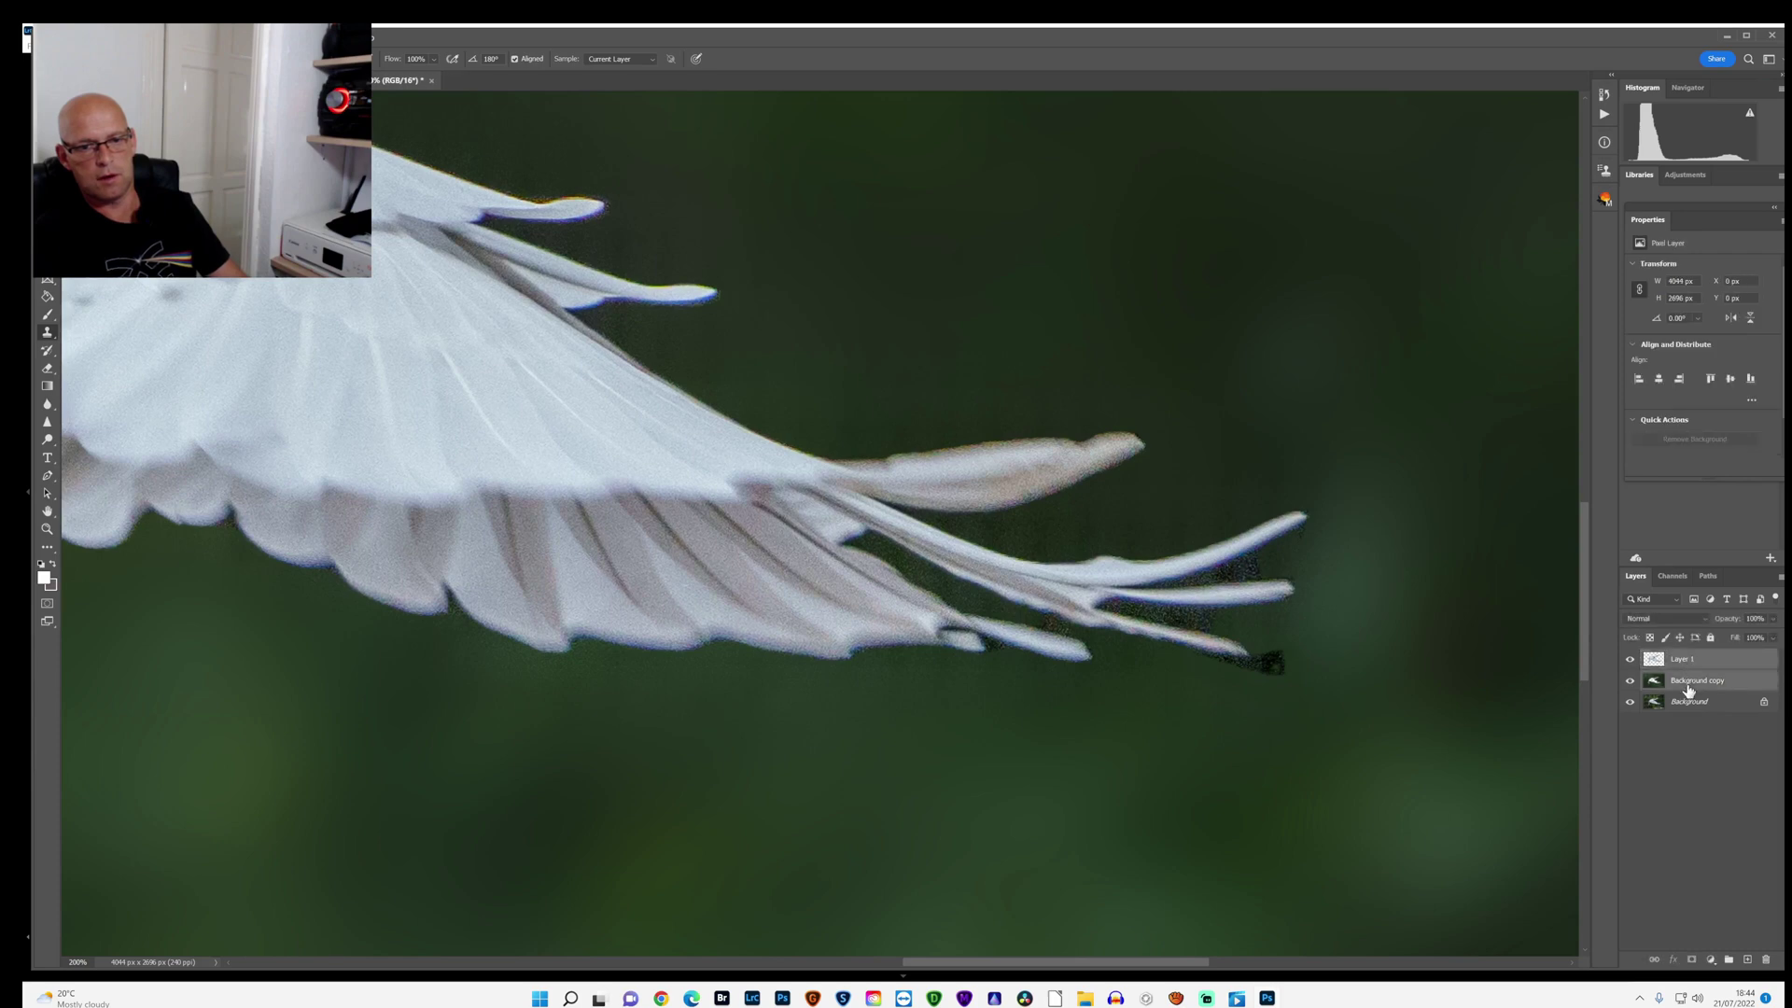
{"action": "right_click", "coordinate": [1695, 692]}
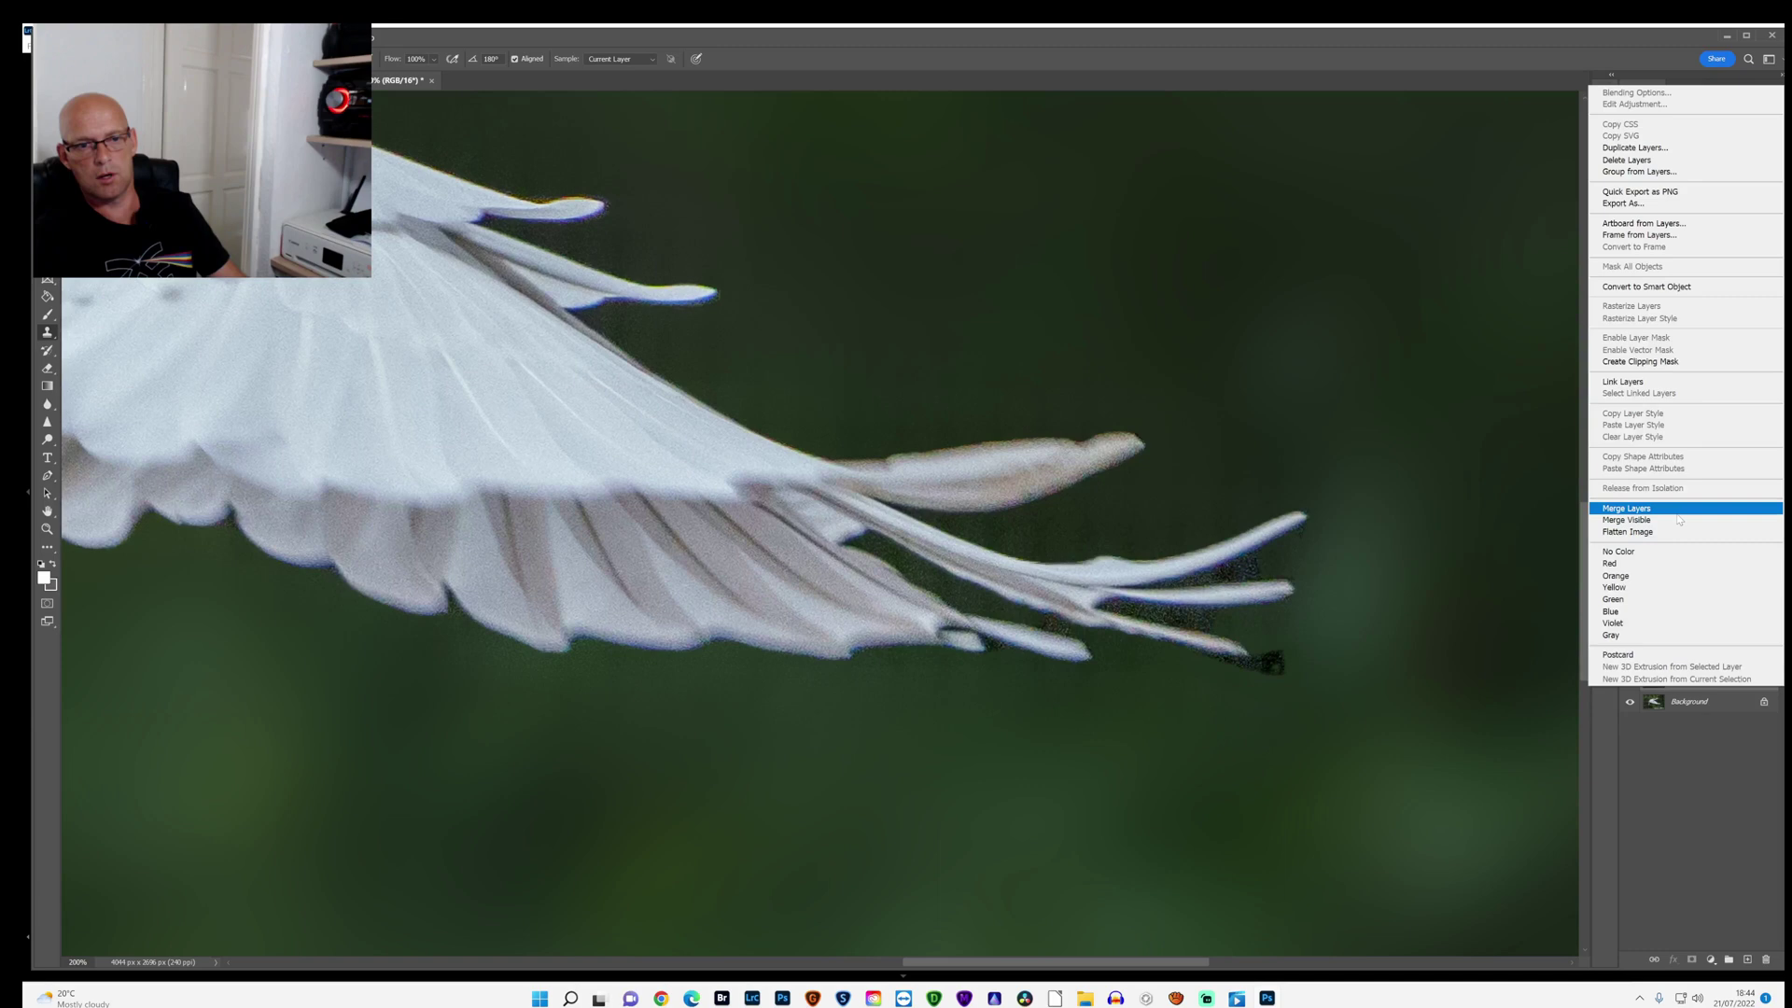
{"action": "left_click", "coordinate": [1674, 521]}
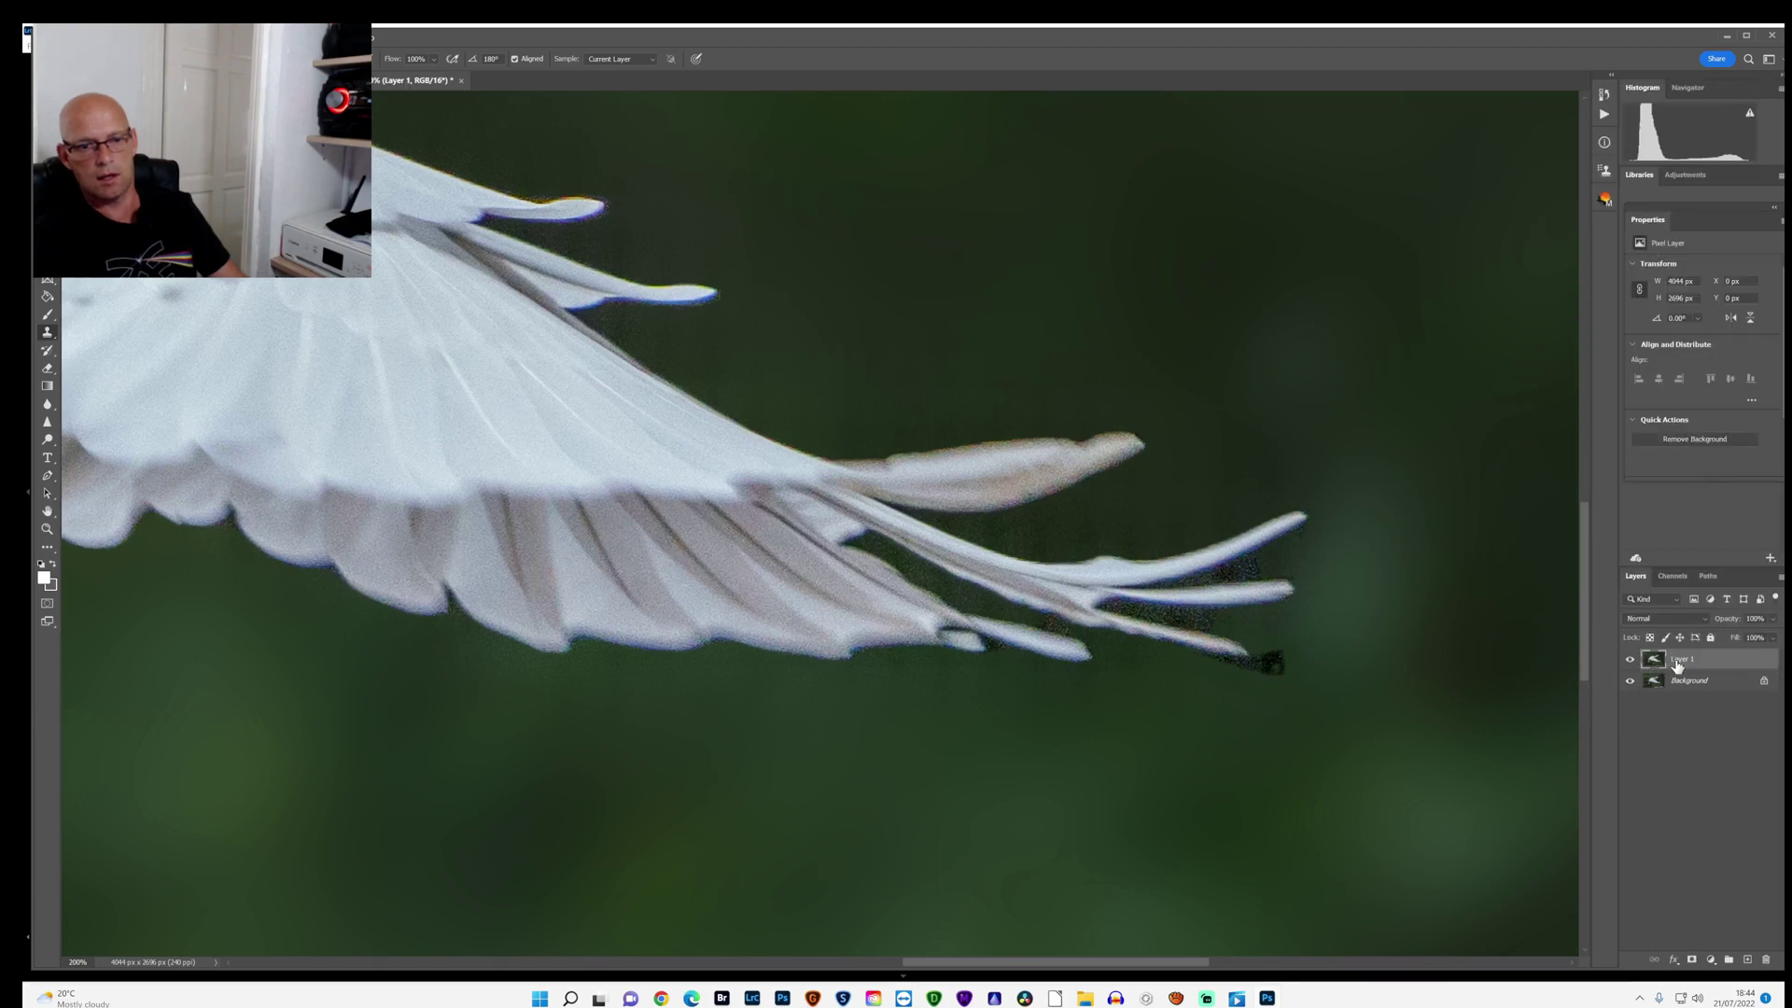
Step: Duplicate the merged bird-and-background layer within the same document
{"action": "right_click", "coordinate": [1697, 658]}
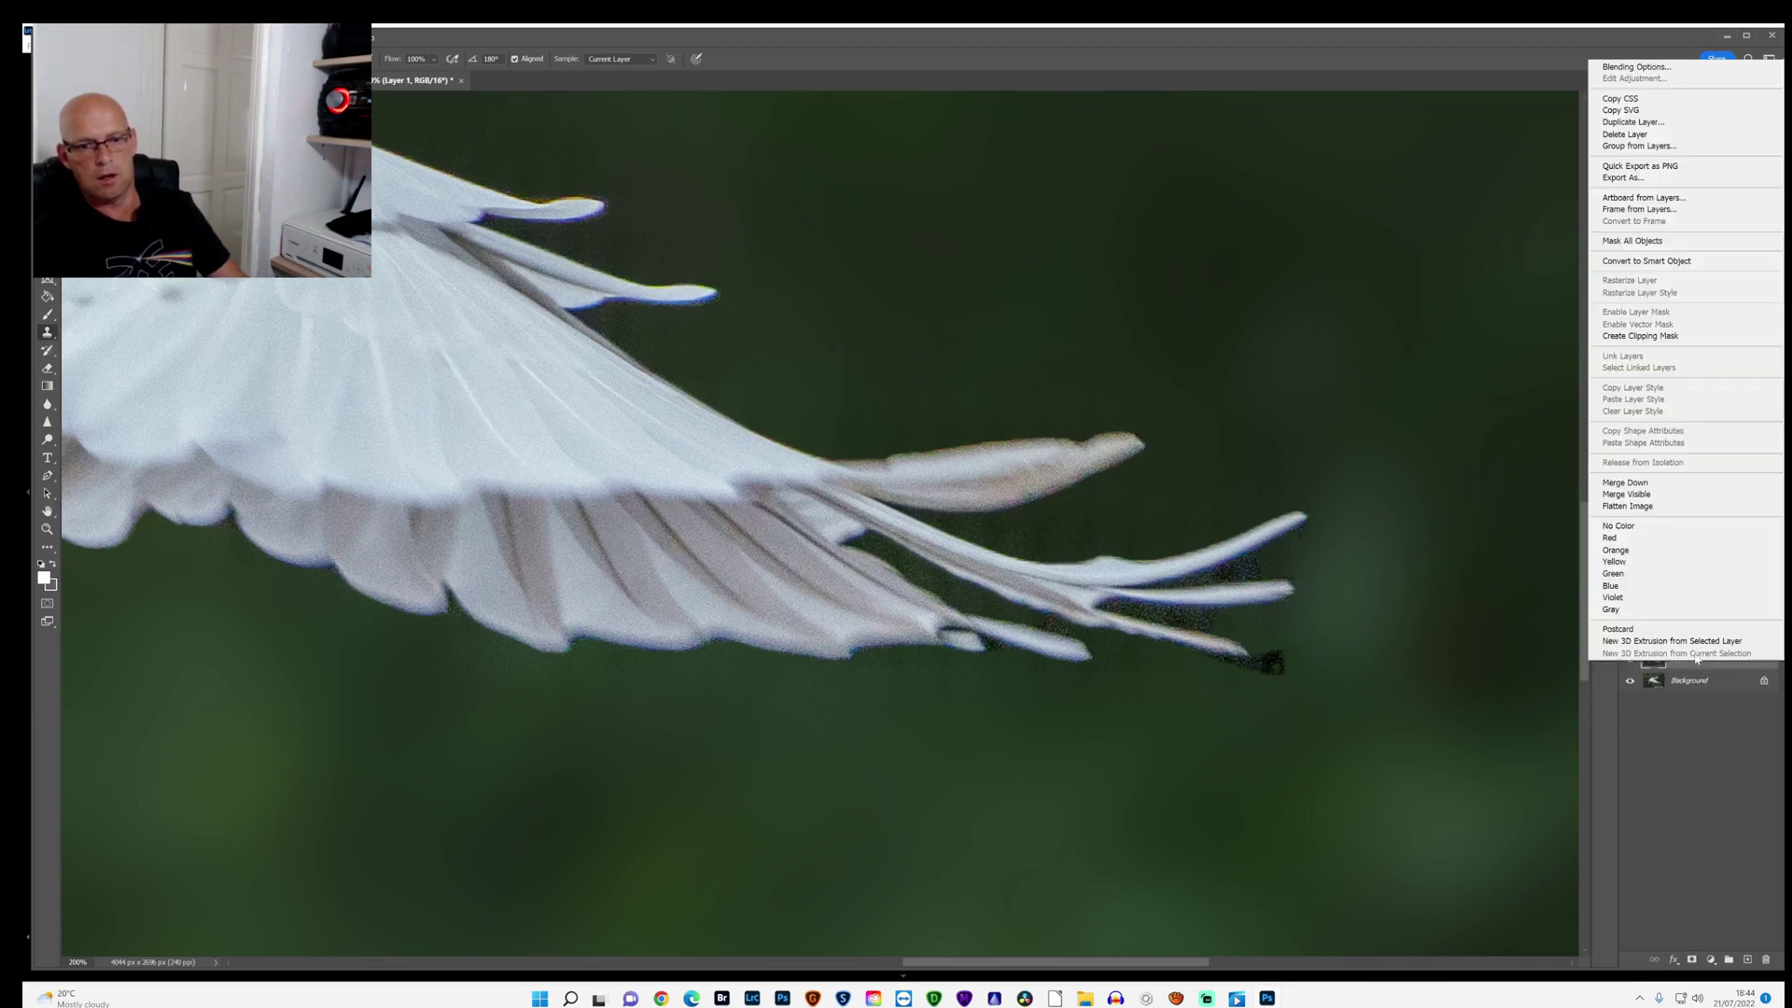
{"action": "left_click", "coordinate": [1633, 121]}
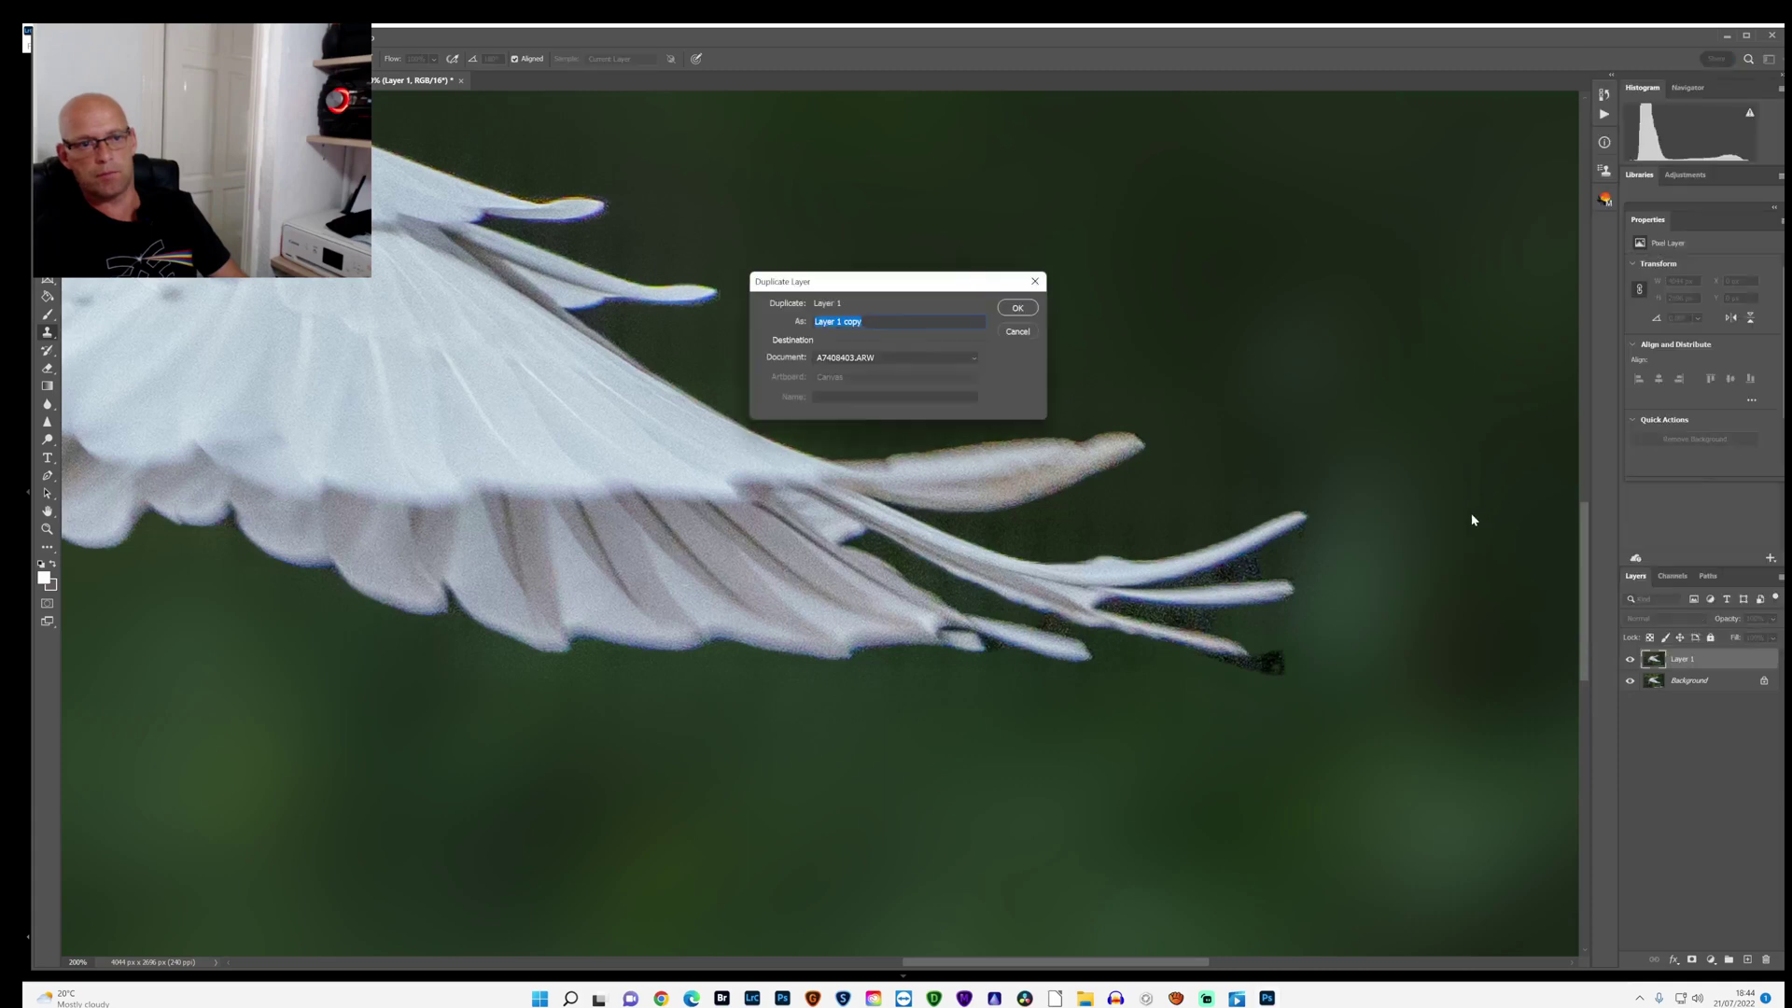
{"action": "left_click", "coordinate": [1017, 308]}
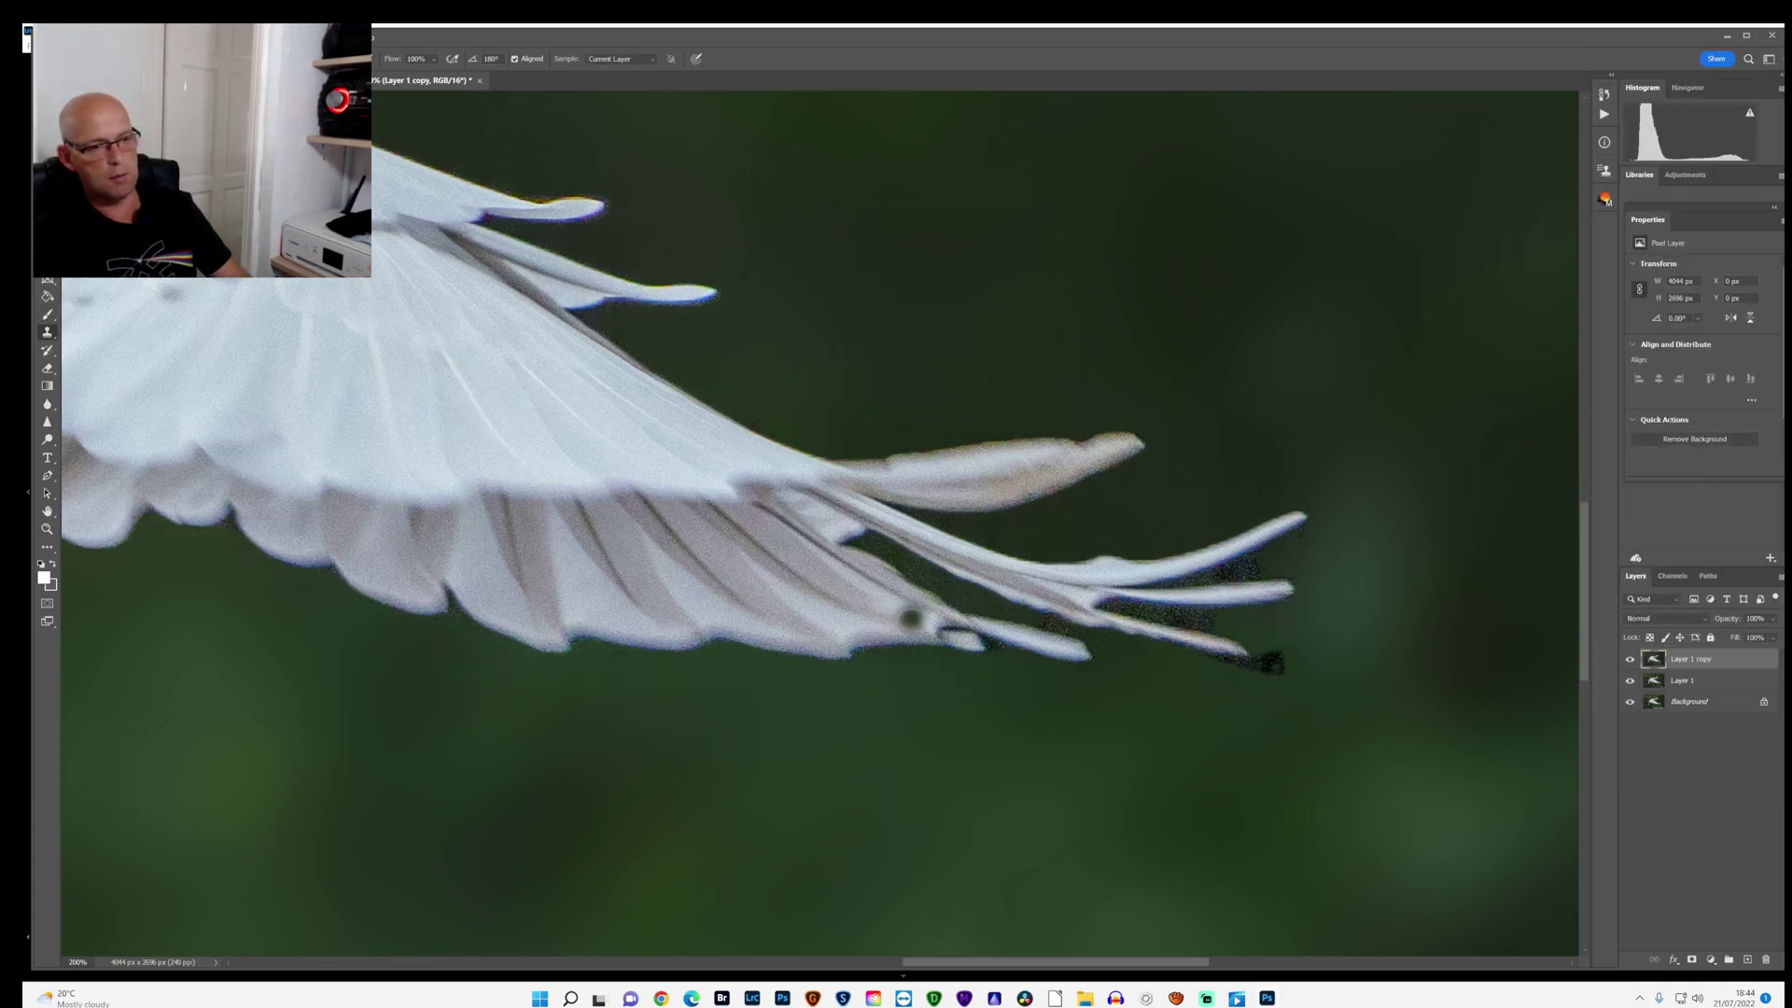
Step: Clone dark background over the black specks around the wing-tip feathers and the coloured fringes on the two shorter feathers above them
{"action": "left_click", "coordinate": [1173, 688], "text": "alt"}
{"action": "left_click_drag", "start_coordinate": [1292, 662], "coordinate": [1253, 674]}
{"action": "left_click", "coordinate": [1227, 689], "text": "alt"}
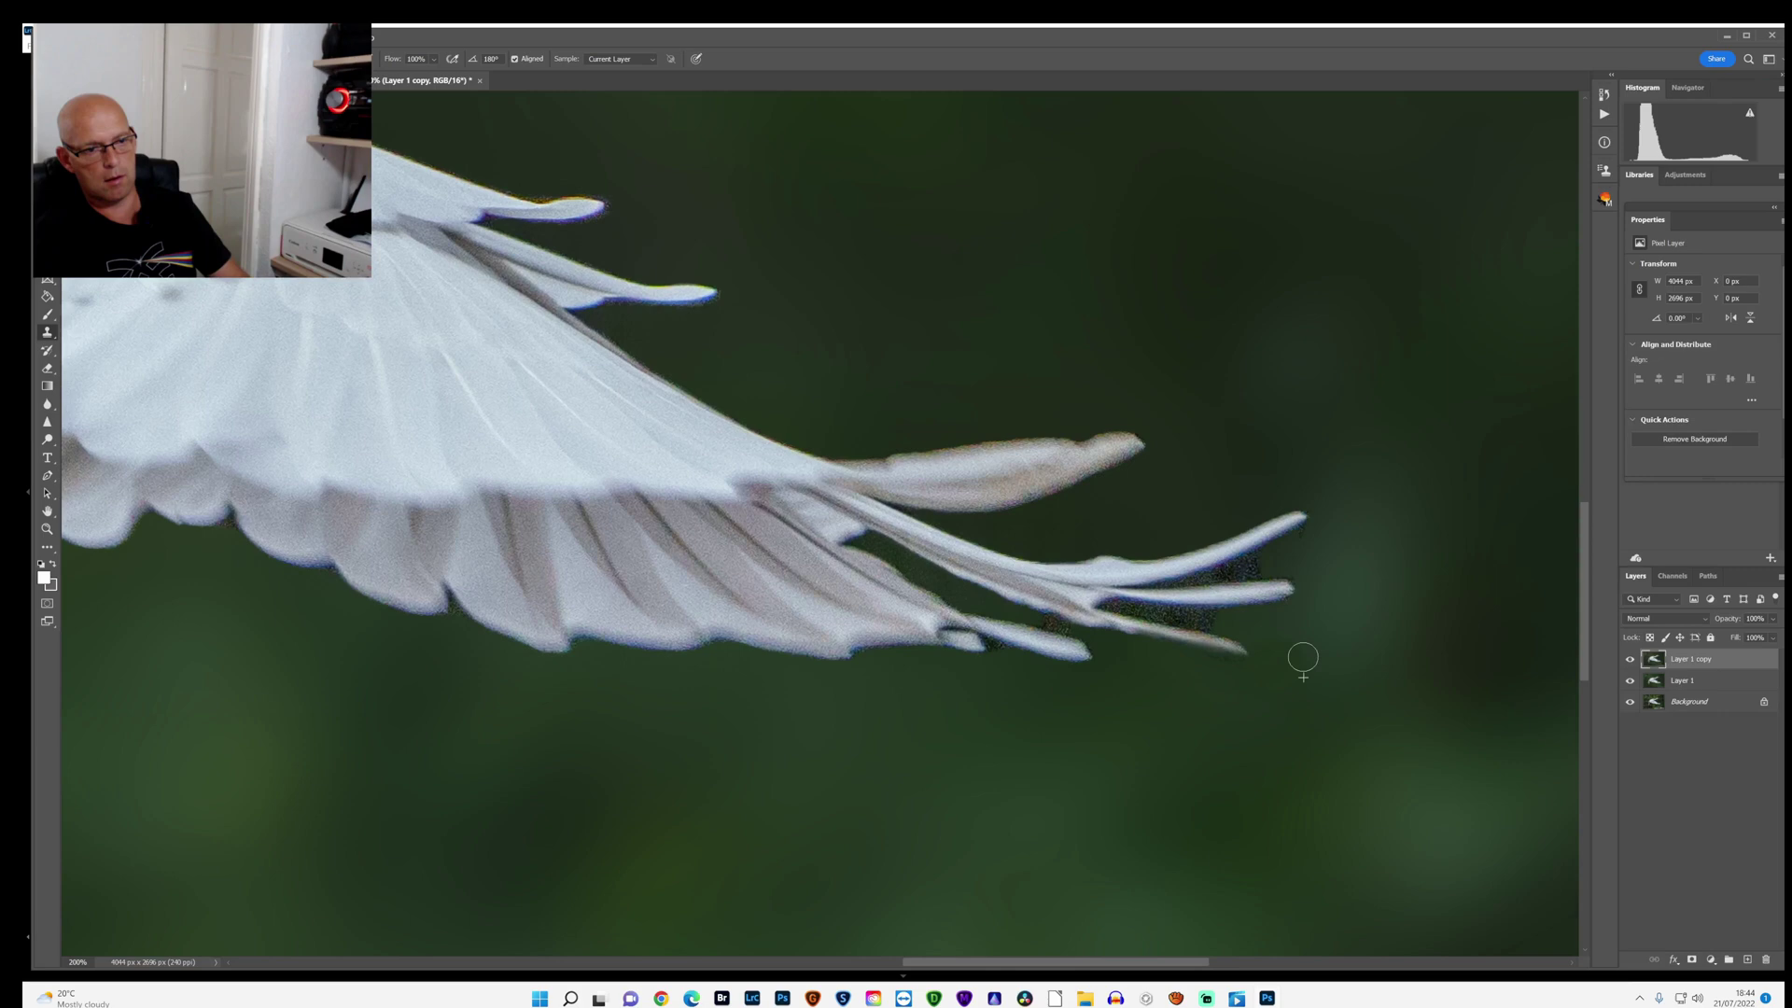
{"action": "key", "text": "["}
{"action": "left_click", "coordinate": [1277, 636], "text": "alt"}
{"action": "left_click", "coordinate": [1126, 608]}
{"action": "left_click_drag", "start_coordinate": [1126, 607], "coordinate": [1220, 632]}
{"action": "left_click", "coordinate": [1192, 680], "text": "alt"}
{"action": "mouse_move", "coordinate": [1041, 624]}
{"action": "left_mouse_down"}
{"action": "mouse_move", "coordinate": [1081, 620]}
{"action": "mouse_move", "coordinate": [1059, 659]}
{"action": "left_mouse_up"}
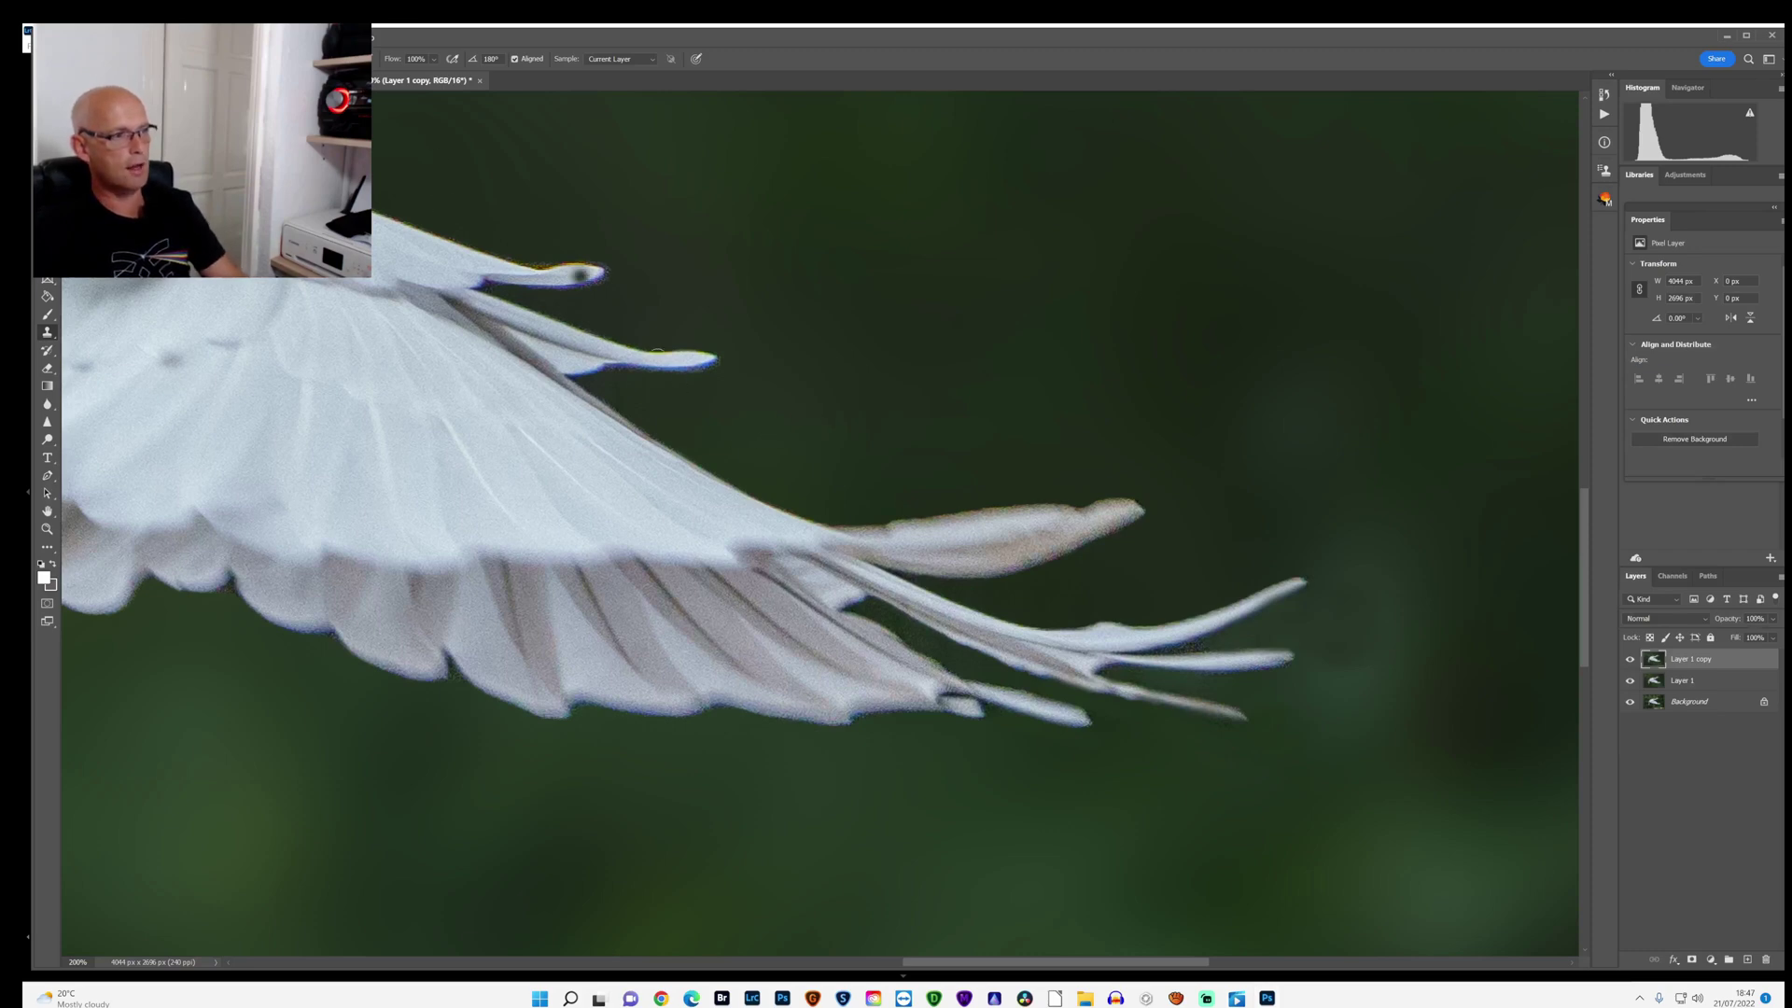
{"action": "left_click_drag", "start_coordinate": [663, 379], "coordinate": [711, 371]}
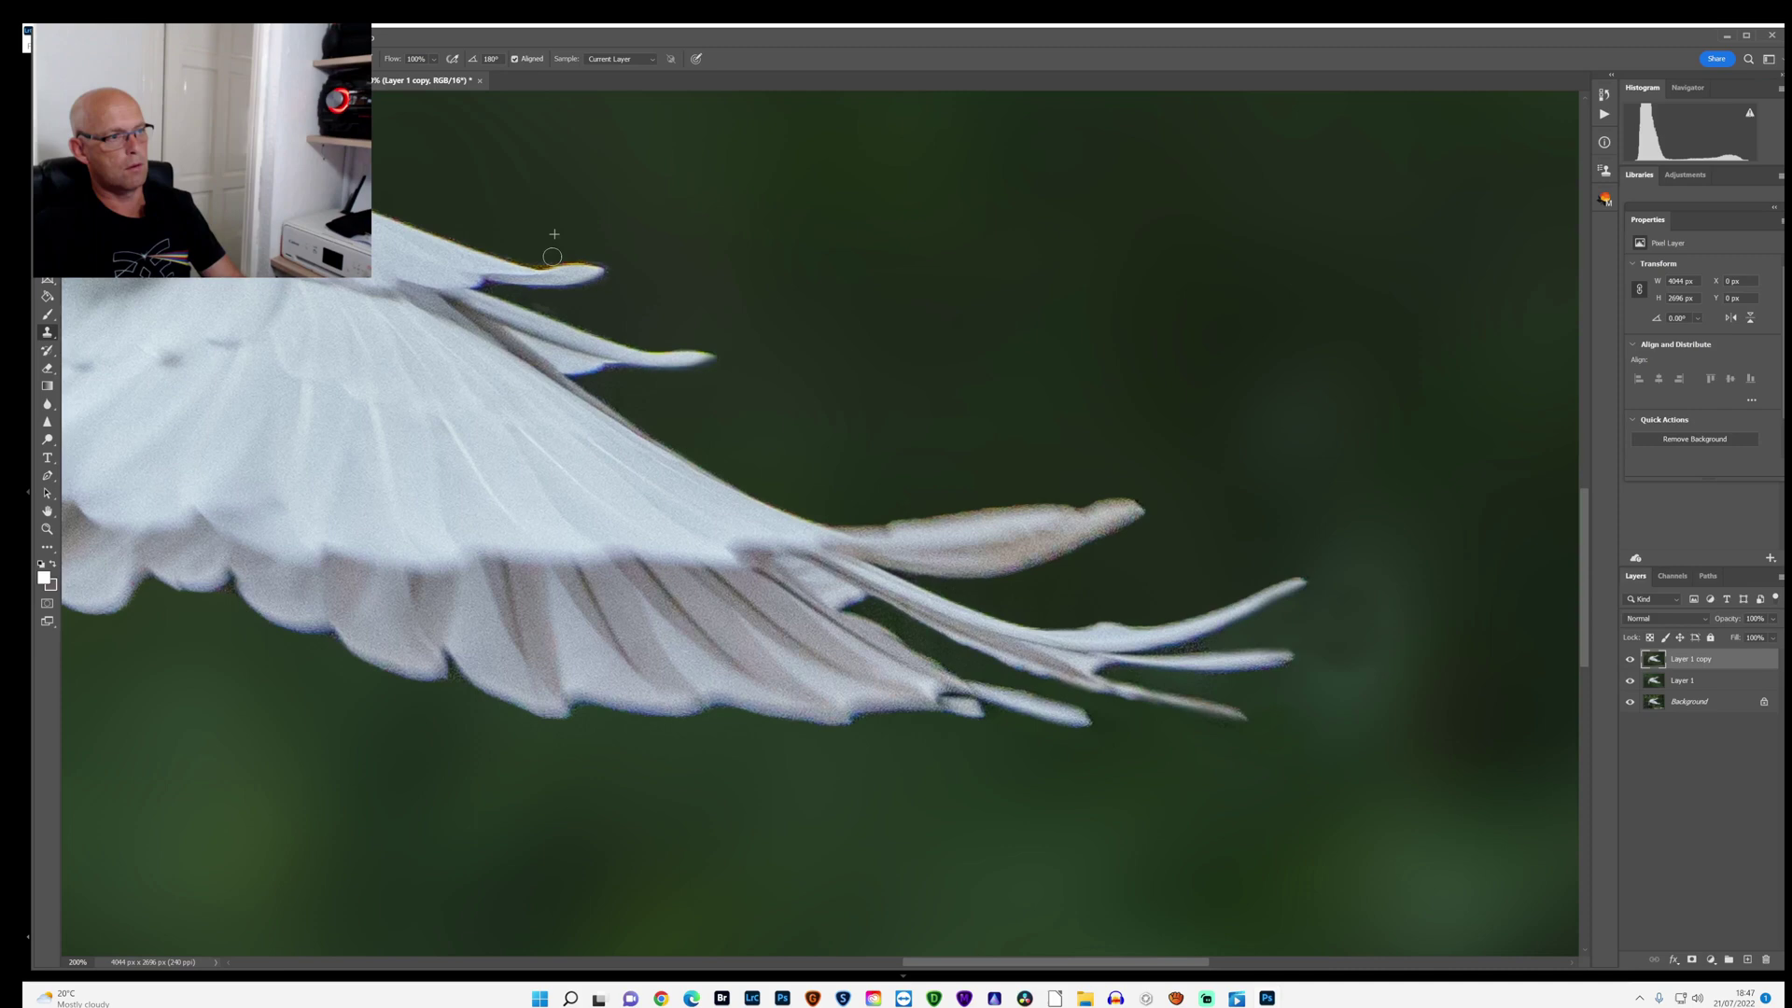
{"action": "left_click_drag", "start_coordinate": [553, 256], "coordinate": [613, 261]}
Step: Inspect the edges of the upper wing, neck, head and bill for remaining specks or fringes
{"action": "scroll", "coordinate": [782, 484], "scroll_direction": "up", "scroll_amount": 3}
{"action": "scroll", "coordinate": [1135, 943], "scroll_direction": "left", "scroll_amount": 10}
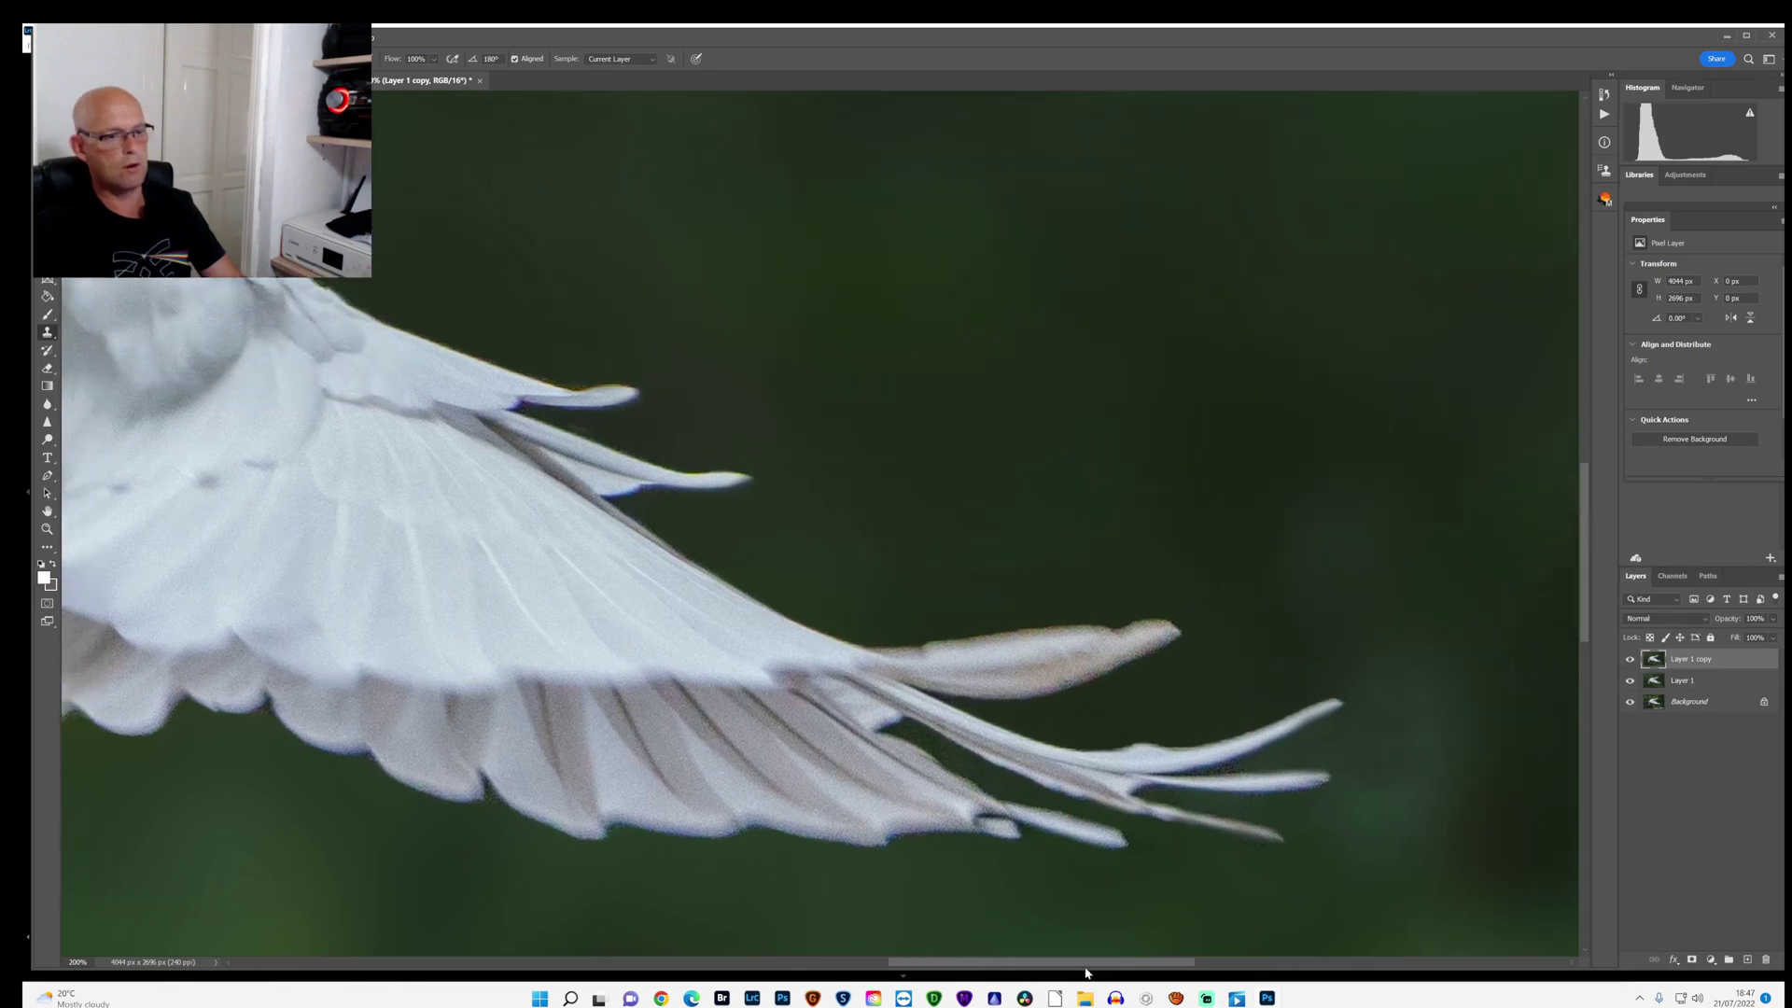
{"action": "scroll", "coordinate": [1136, 943], "scroll_direction": "up", "scroll_amount": 6}
{"action": "scroll", "coordinate": [820, 523], "scroll_direction": "up", "scroll_amount": 2}
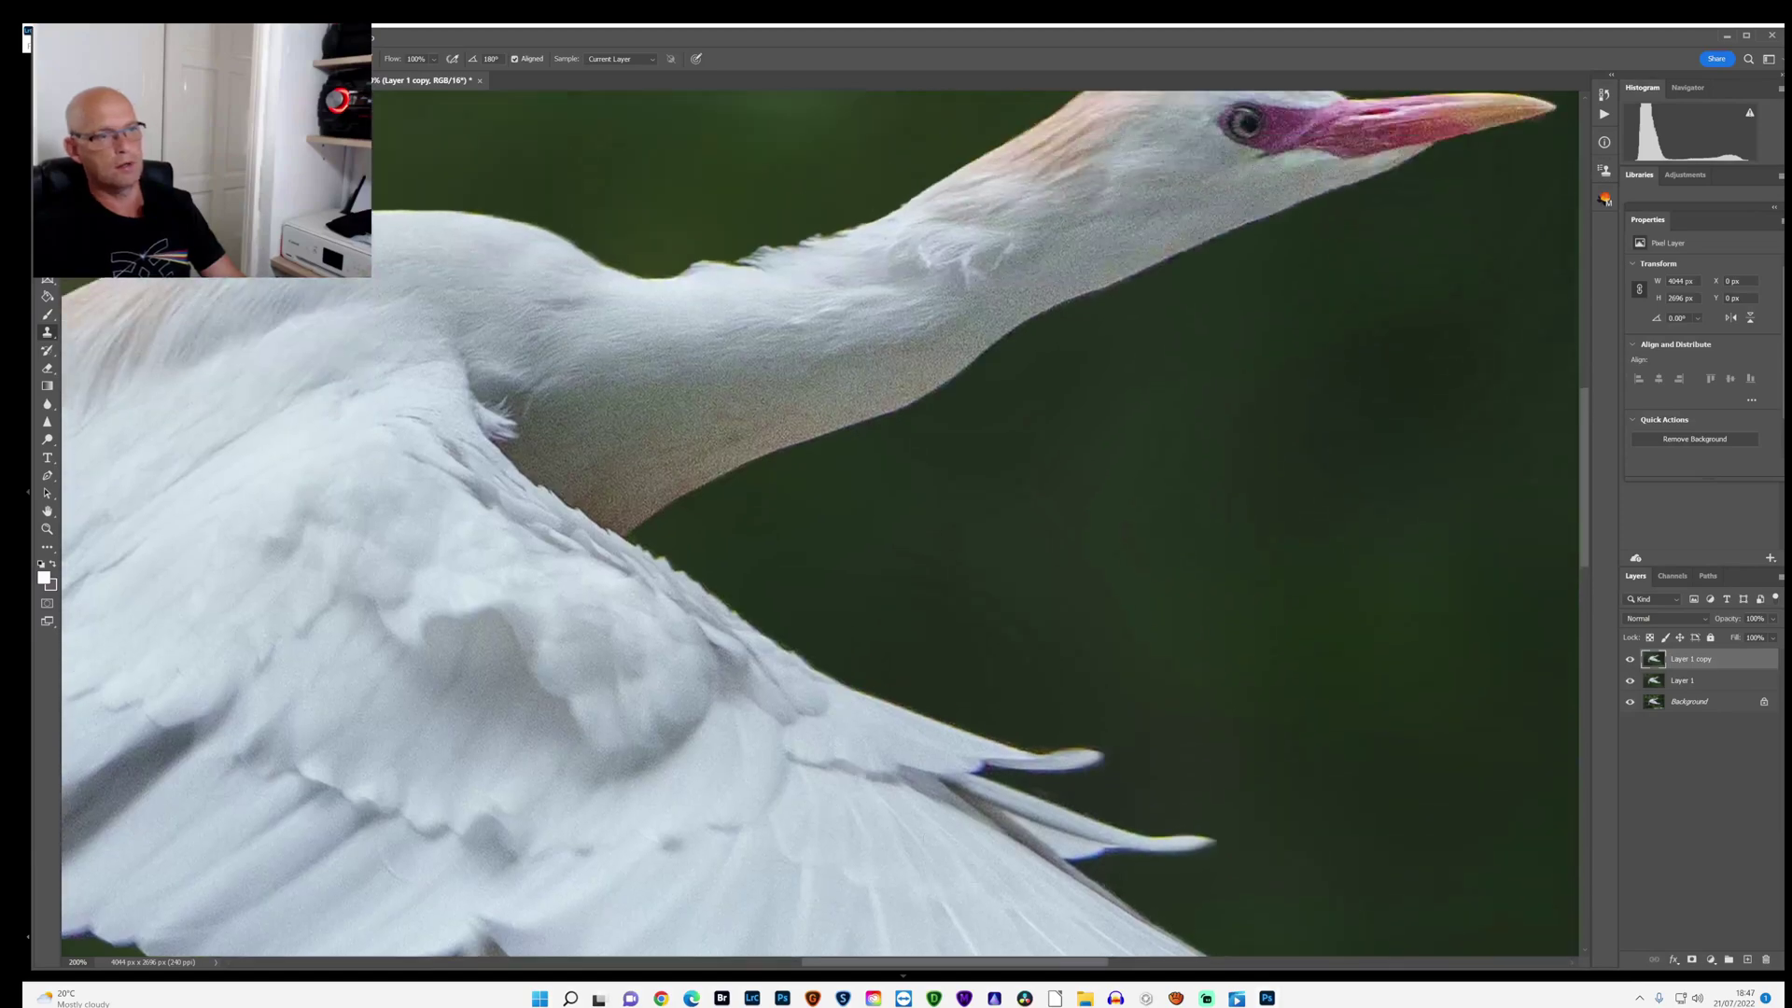
{"action": "scroll", "coordinate": [936, 964], "scroll_direction": "right", "scroll_amount": 10}
{"action": "scroll", "coordinate": [920, 652], "scroll_direction": "up", "scroll_amount": 1}
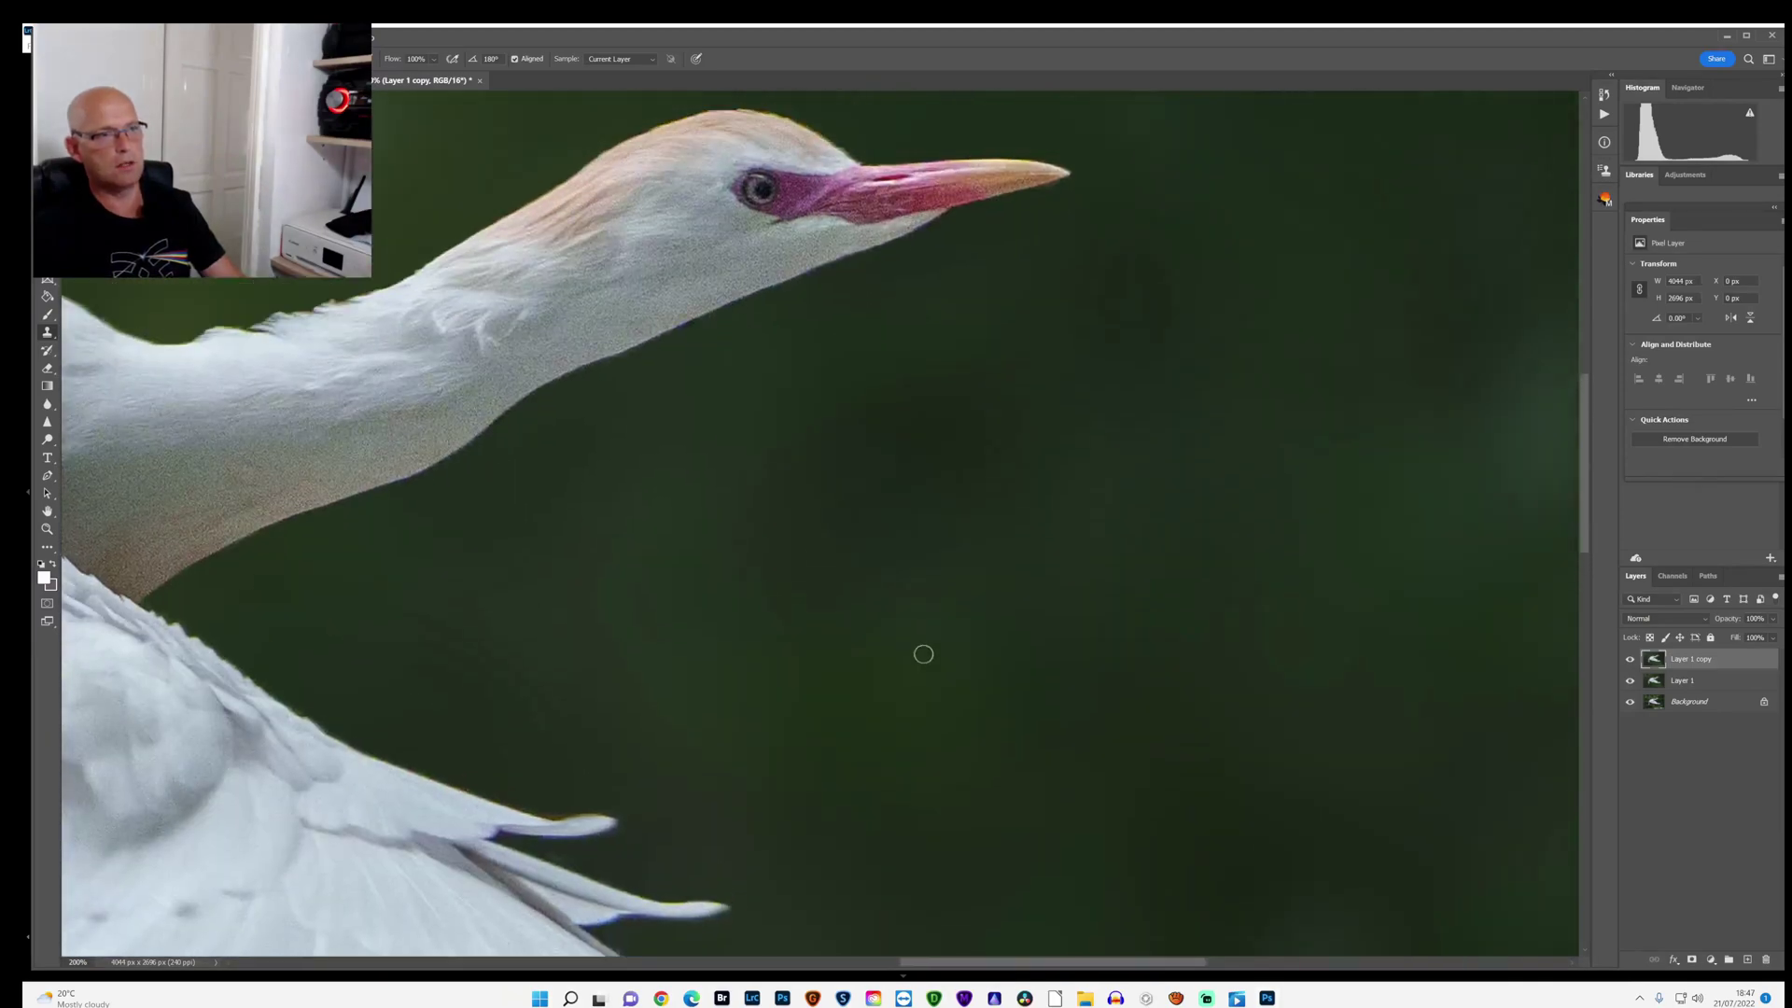
{"action": "scroll", "coordinate": [859, 696], "scroll_direction": "up", "scroll_amount": 1}
{"action": "scroll", "coordinate": [994, 954], "scroll_direction": "left", "scroll_amount": 13}
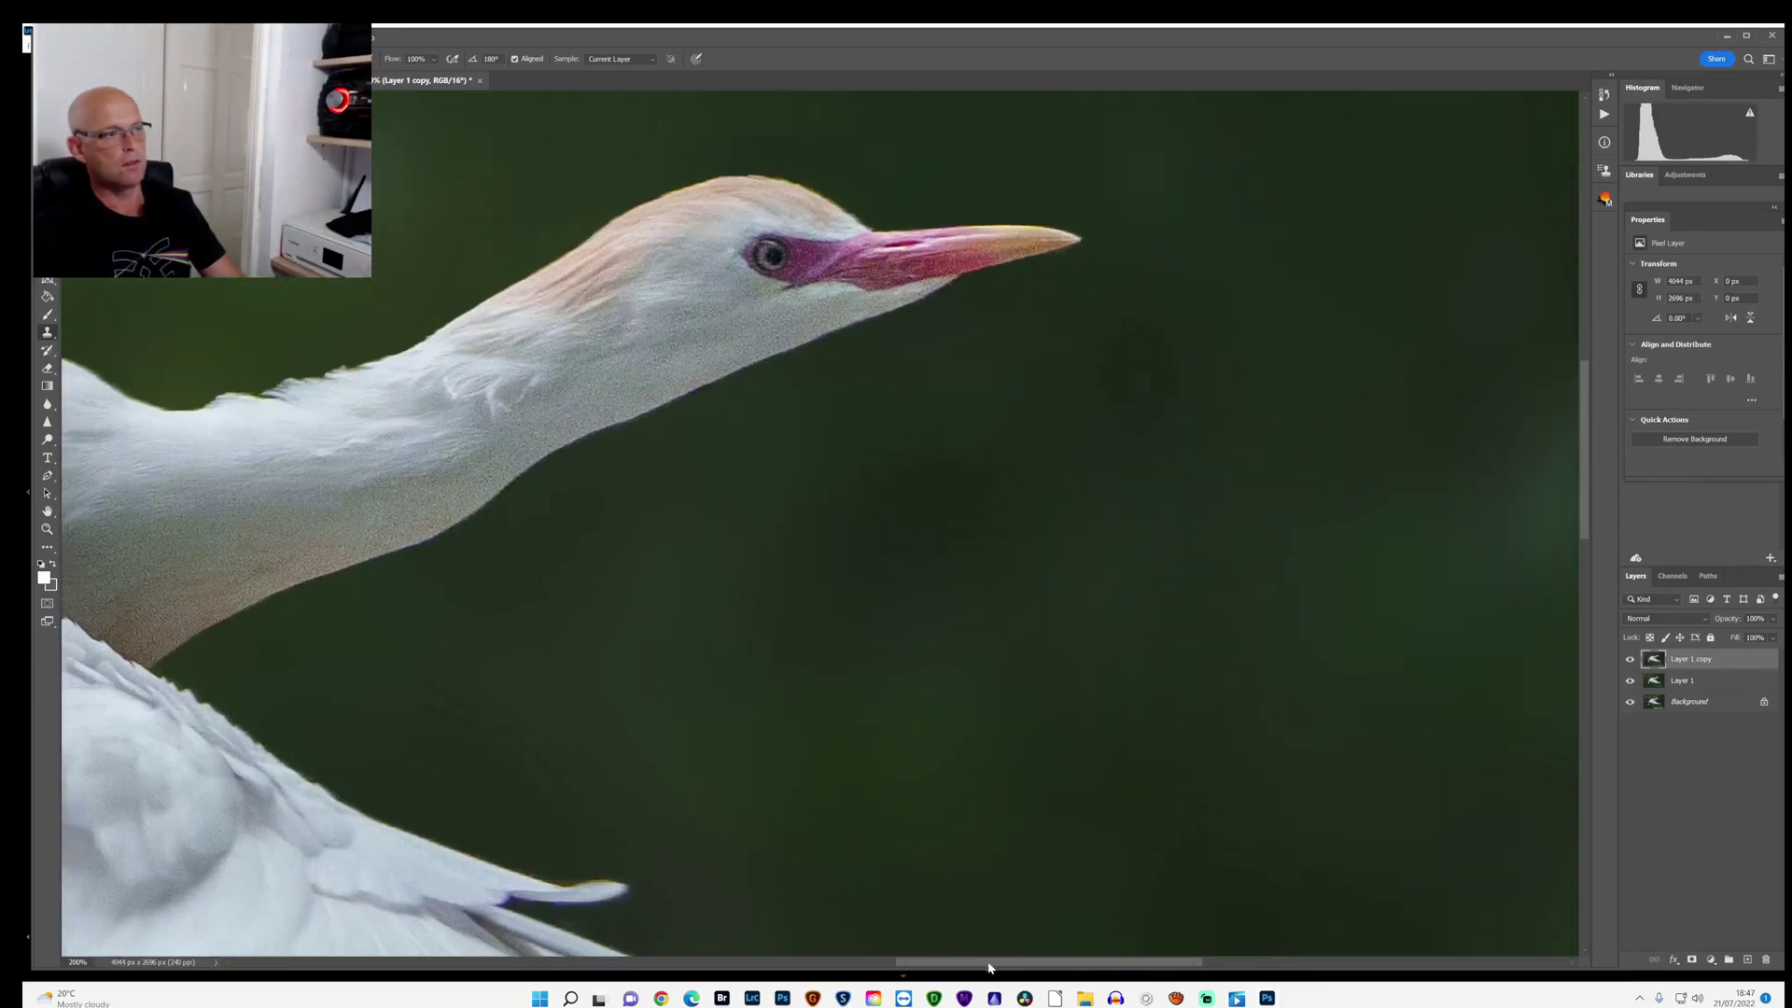
Step: Clone dark background along the edge of the bird's leg, beneath the nearby body feathers and around the toes
{"action": "scroll", "coordinate": [994, 955], "scroll_direction": "down", "scroll_amount": 3}
{"action": "scroll", "coordinate": [360, 546], "scroll_direction": "down", "scroll_amount": 4}
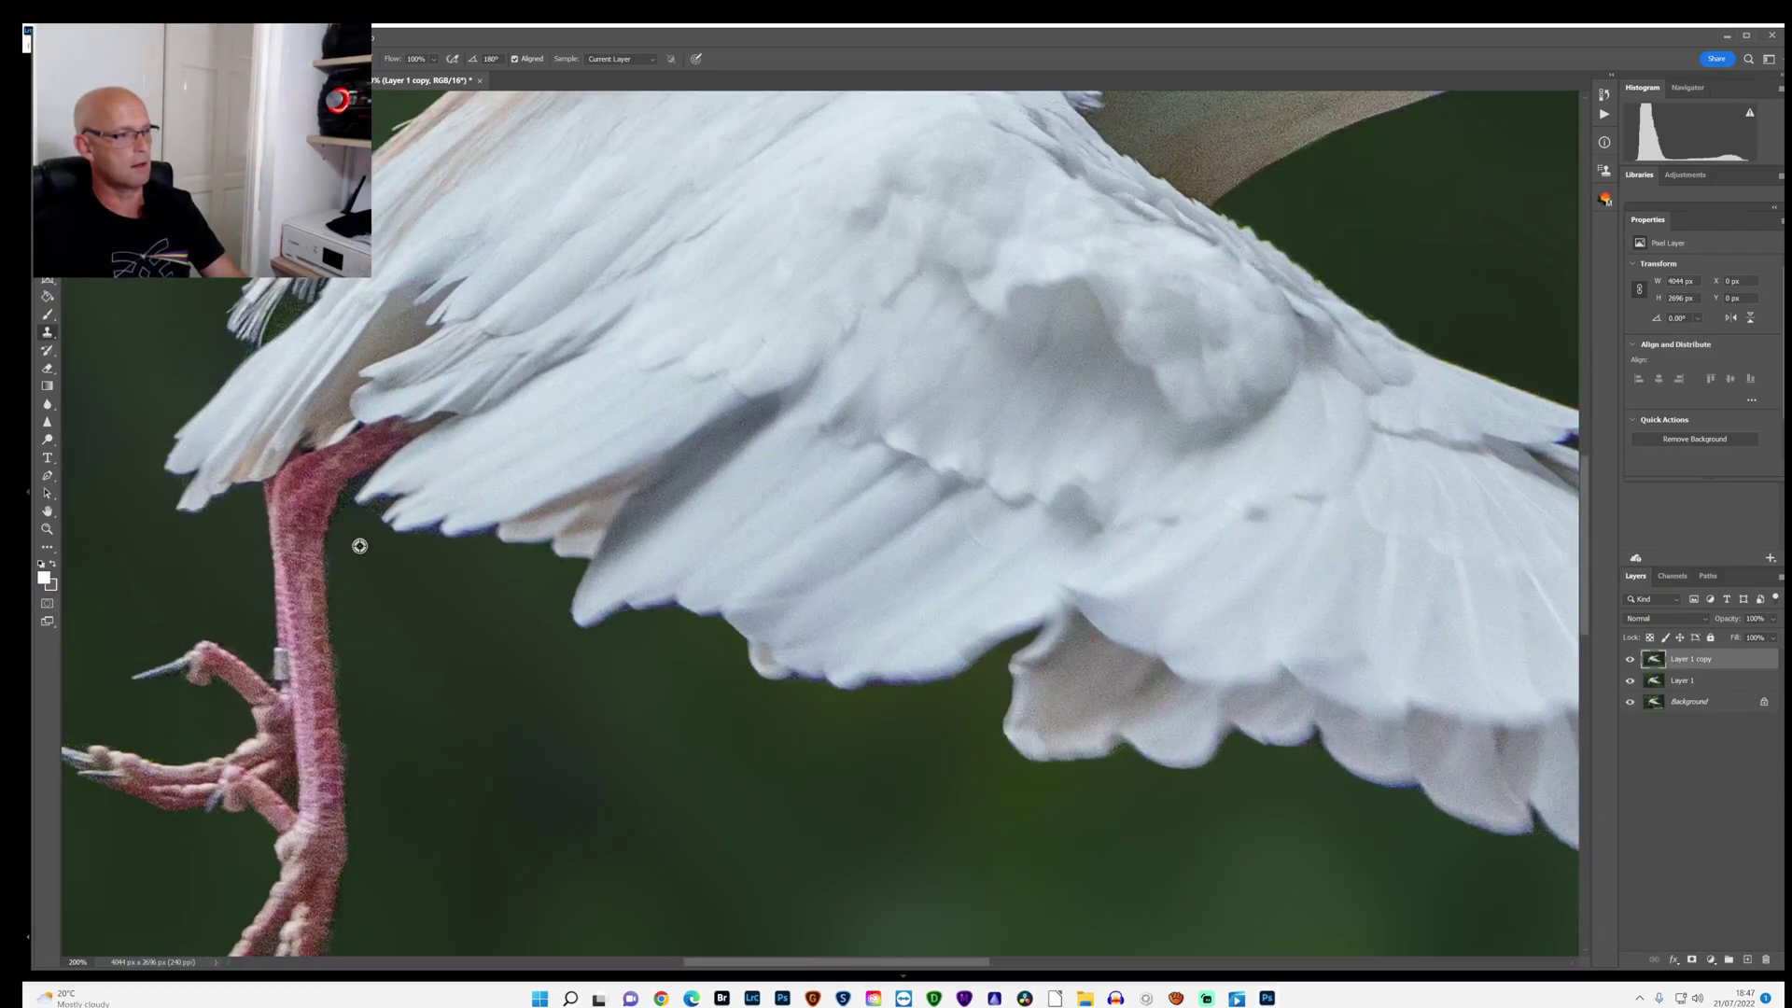
{"action": "left_click", "coordinate": [359, 546], "text": "alt"}
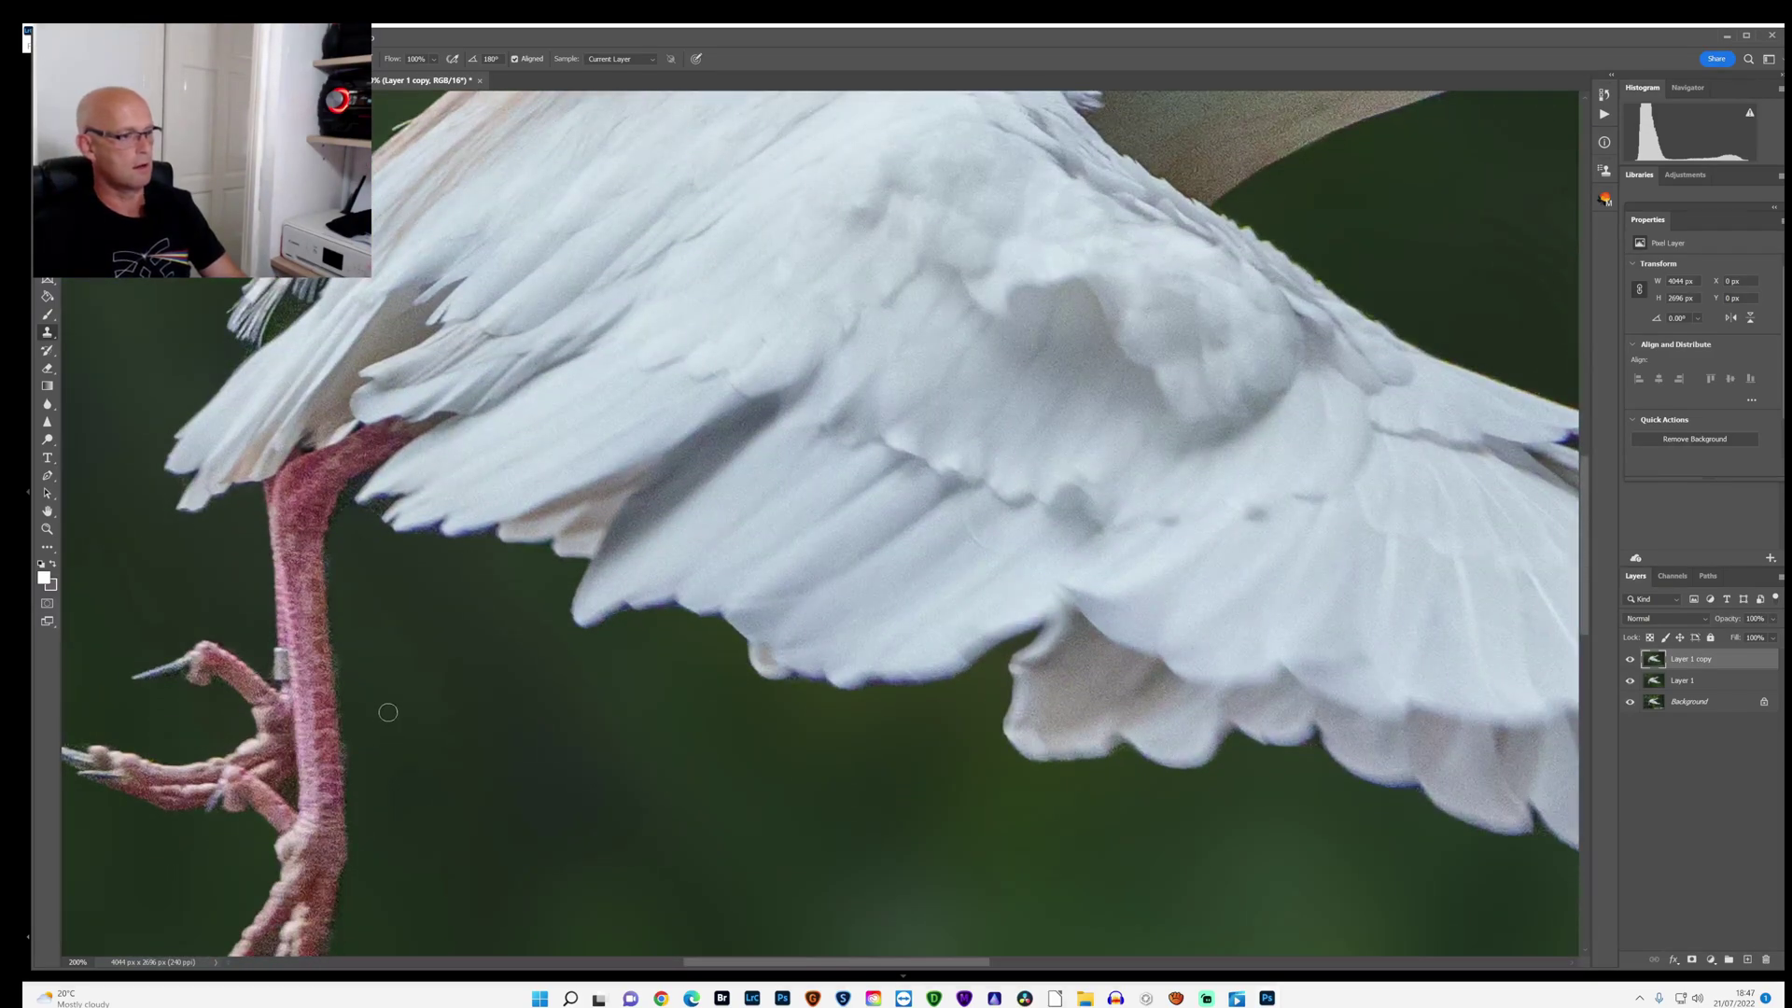
{"action": "mouse_move", "coordinate": [346, 684]}
{"action": "left_mouse_down"}
{"action": "mouse_move", "coordinate": [342, 660]}
{"action": "mouse_move", "coordinate": [355, 801]}
{"action": "left_mouse_up"}
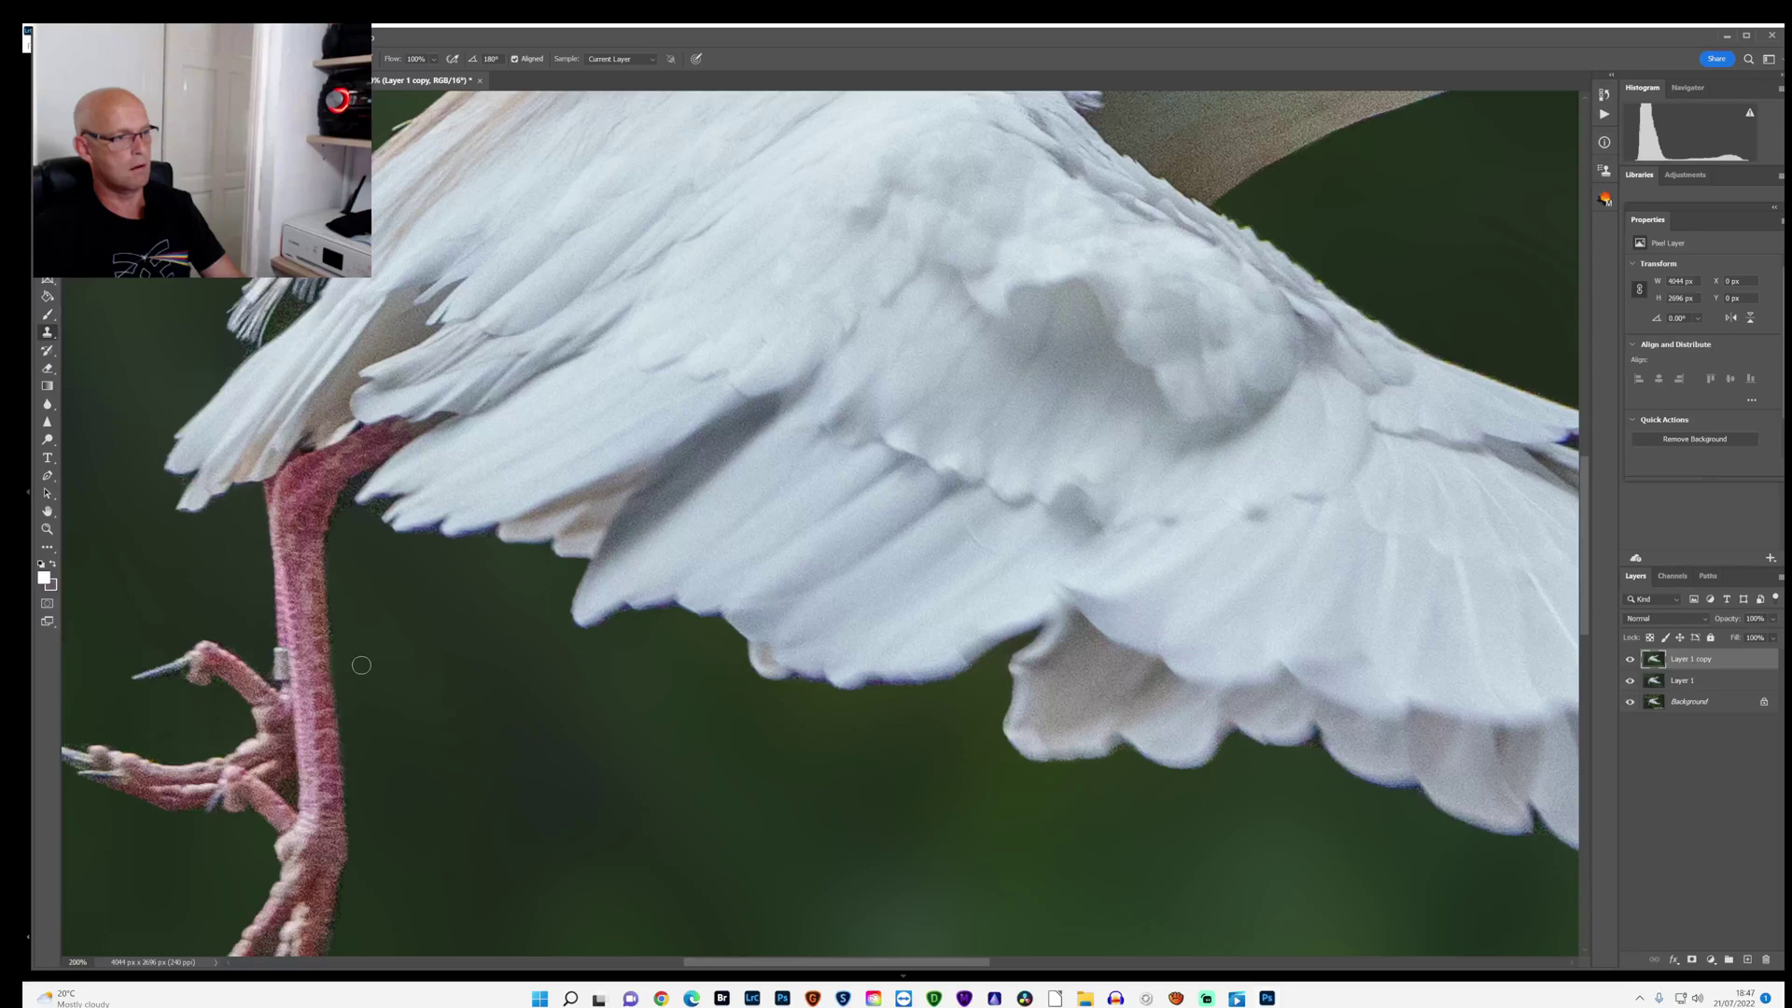
{"action": "scroll", "coordinate": [377, 607], "scroll_direction": "down", "scroll_amount": 3}
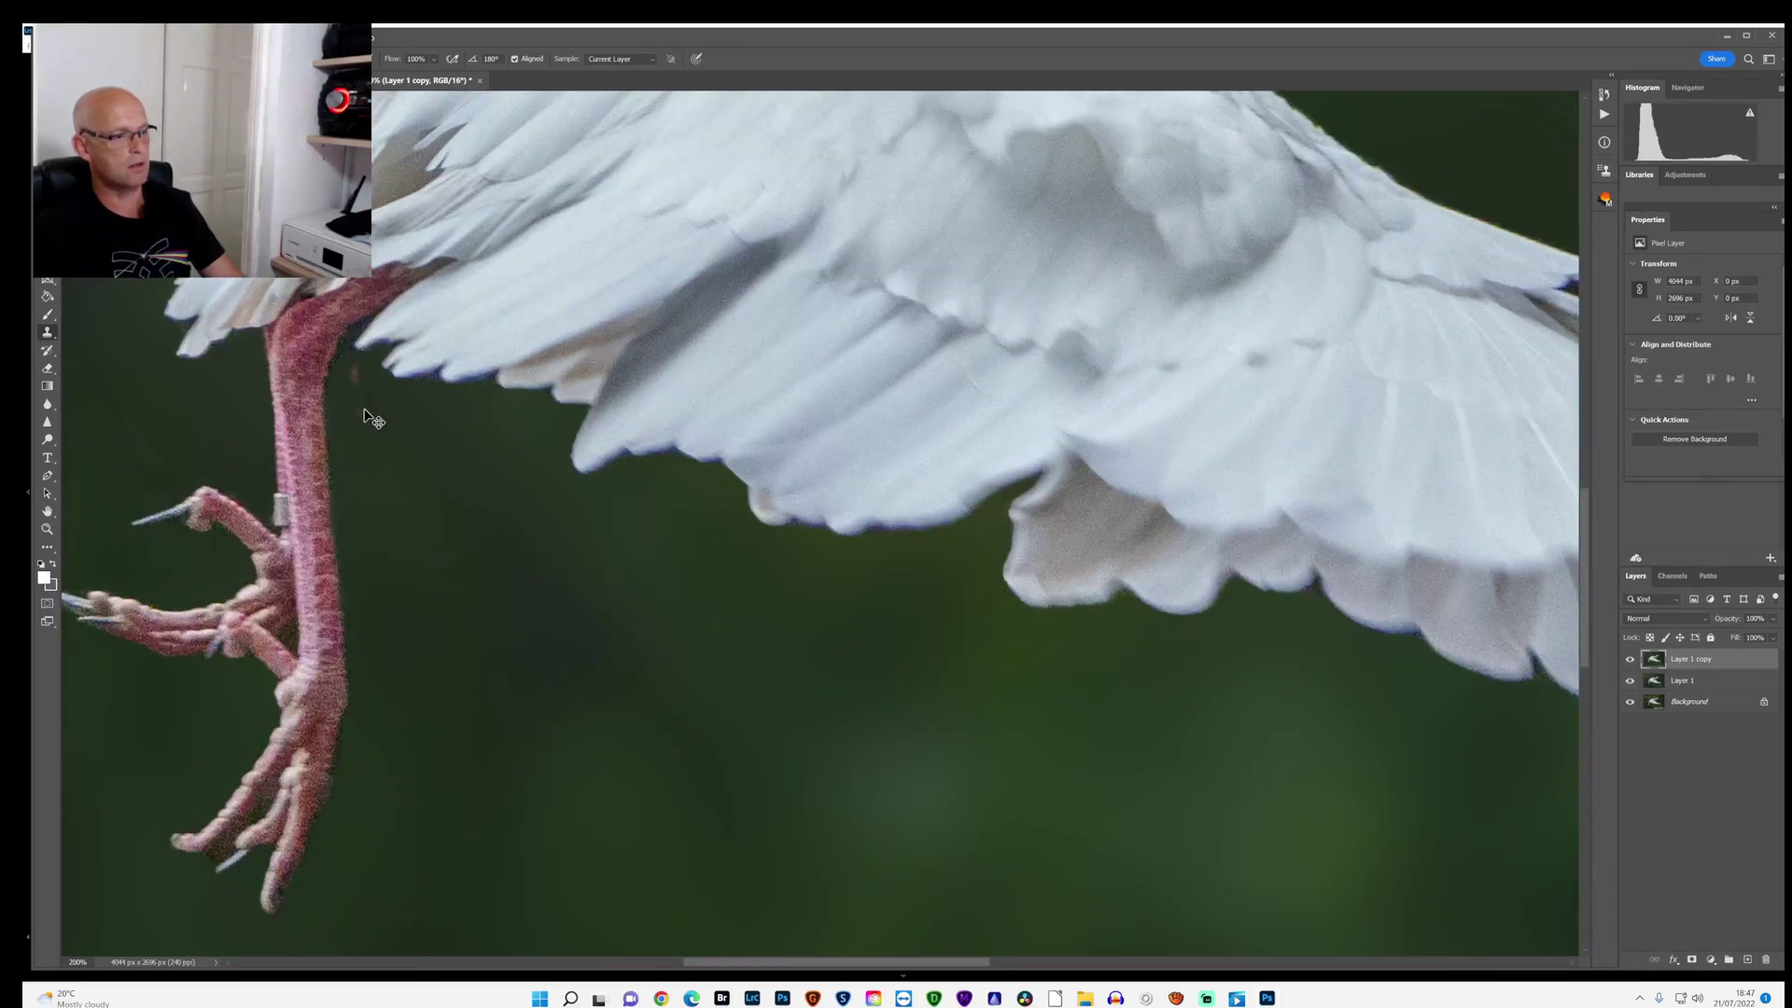
{"action": "left_click", "coordinate": [355, 371], "text": "alt"}
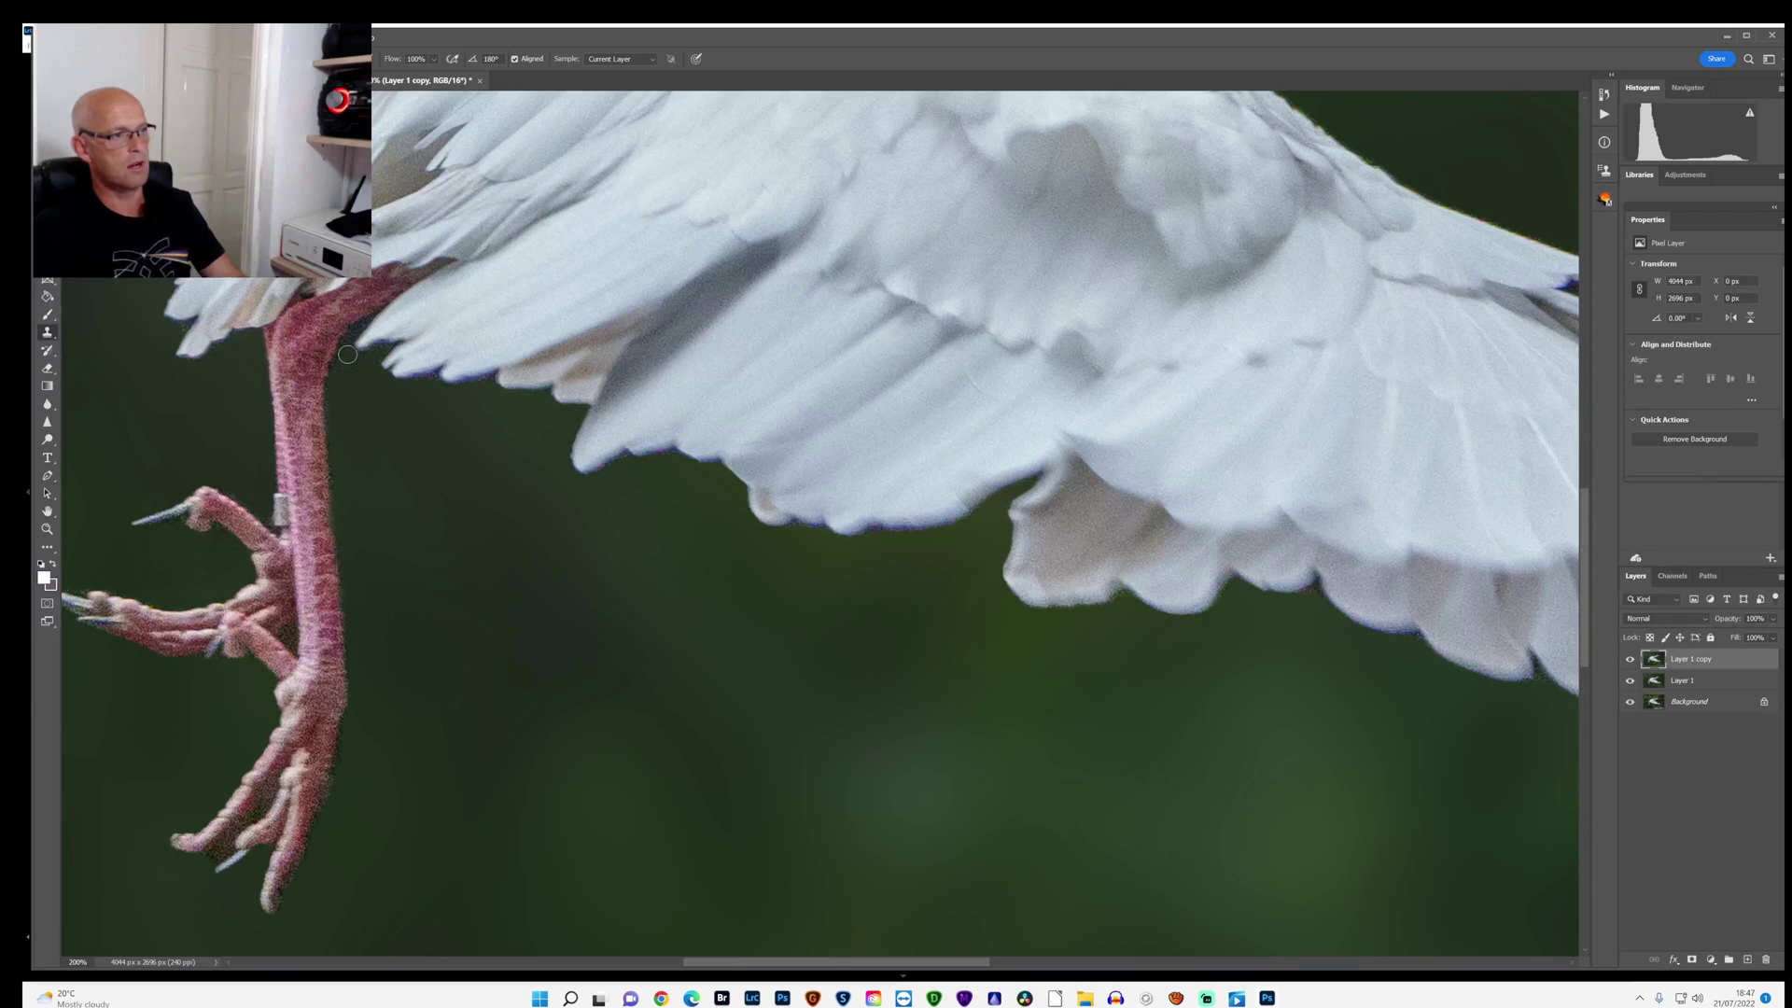
{"action": "scroll", "coordinate": [402, 475], "scroll_direction": "down", "scroll_amount": 1}
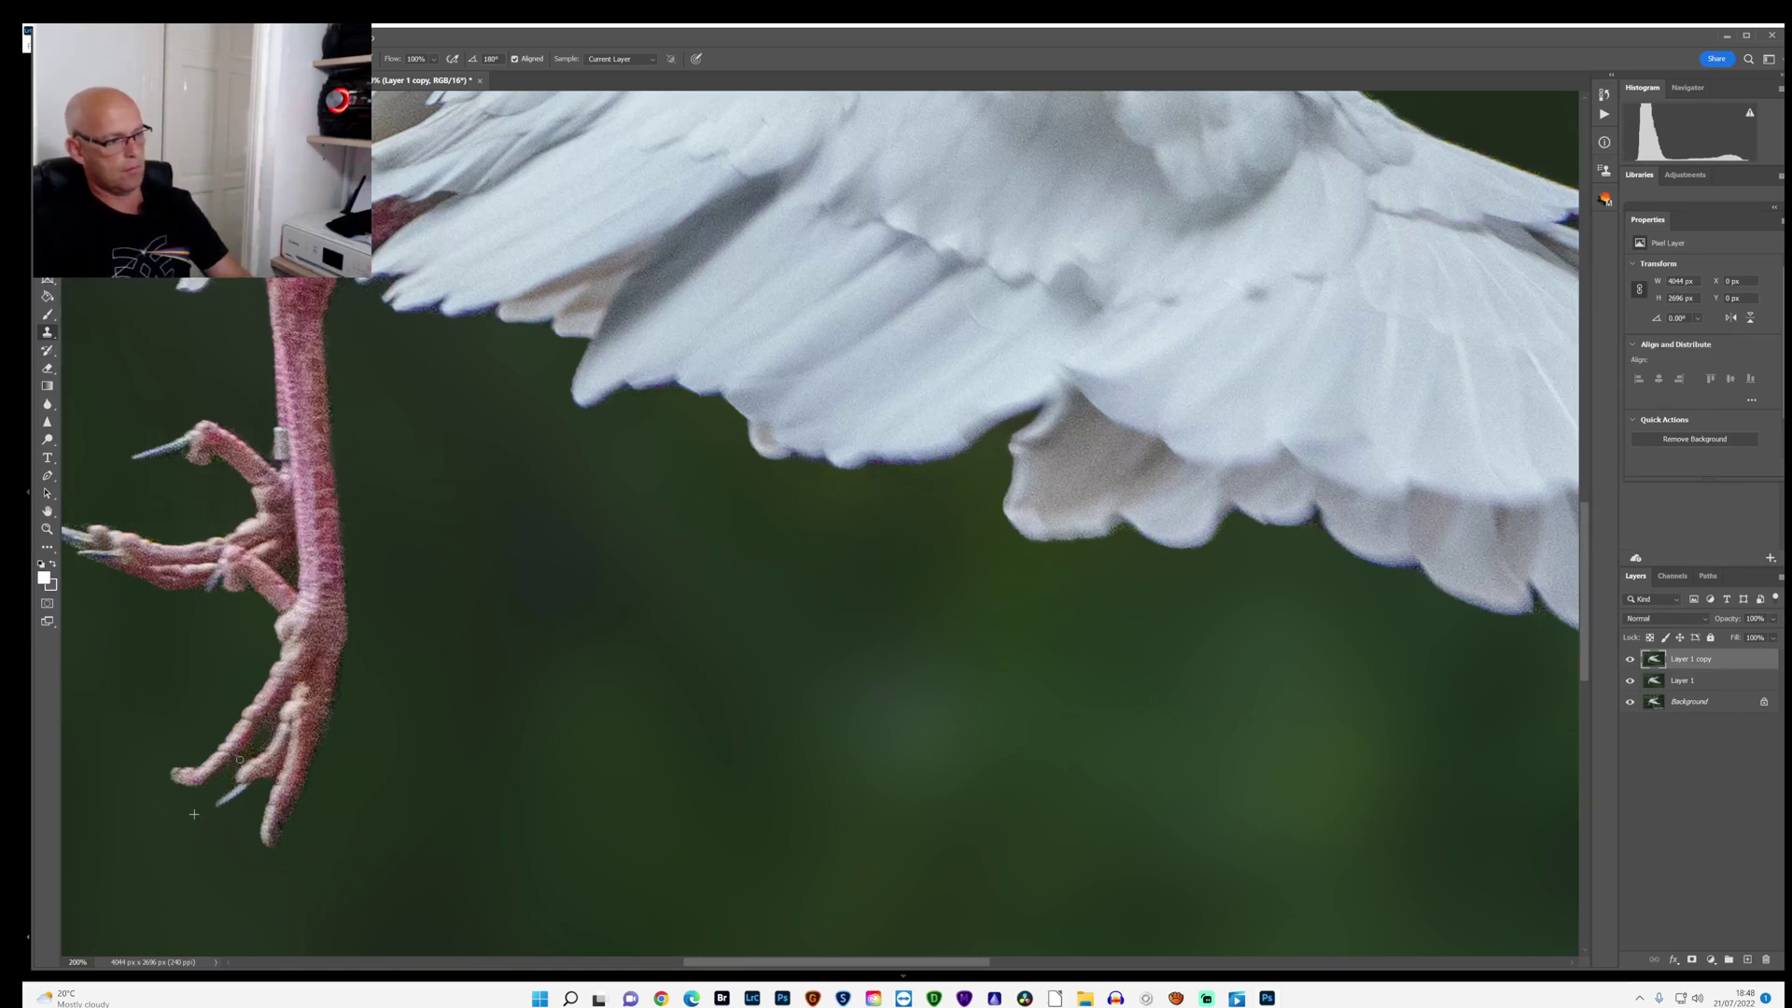
{"action": "scroll", "coordinate": [282, 581], "scroll_direction": "up", "scroll_amount": 1}
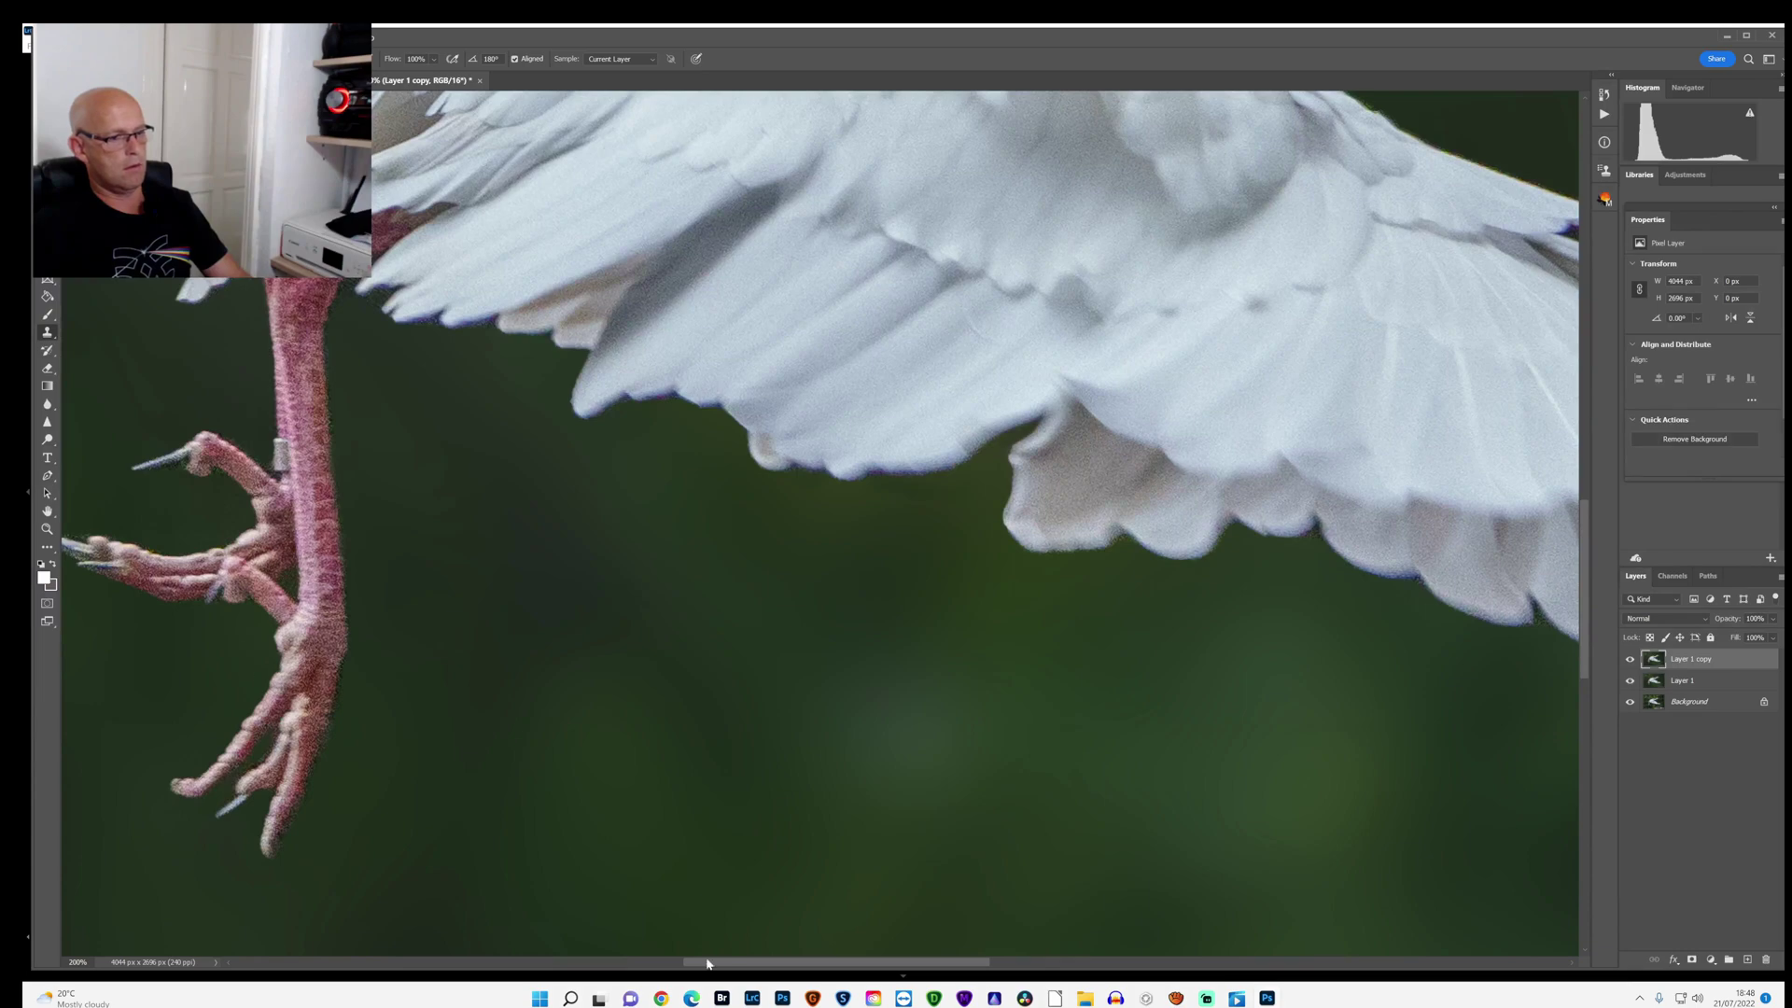
{"action": "left_click_drag", "start_coordinate": [707, 963], "coordinate": [678, 963]}
{"action": "scroll", "coordinate": [215, 442], "scroll_direction": "up", "scroll_amount": 5}
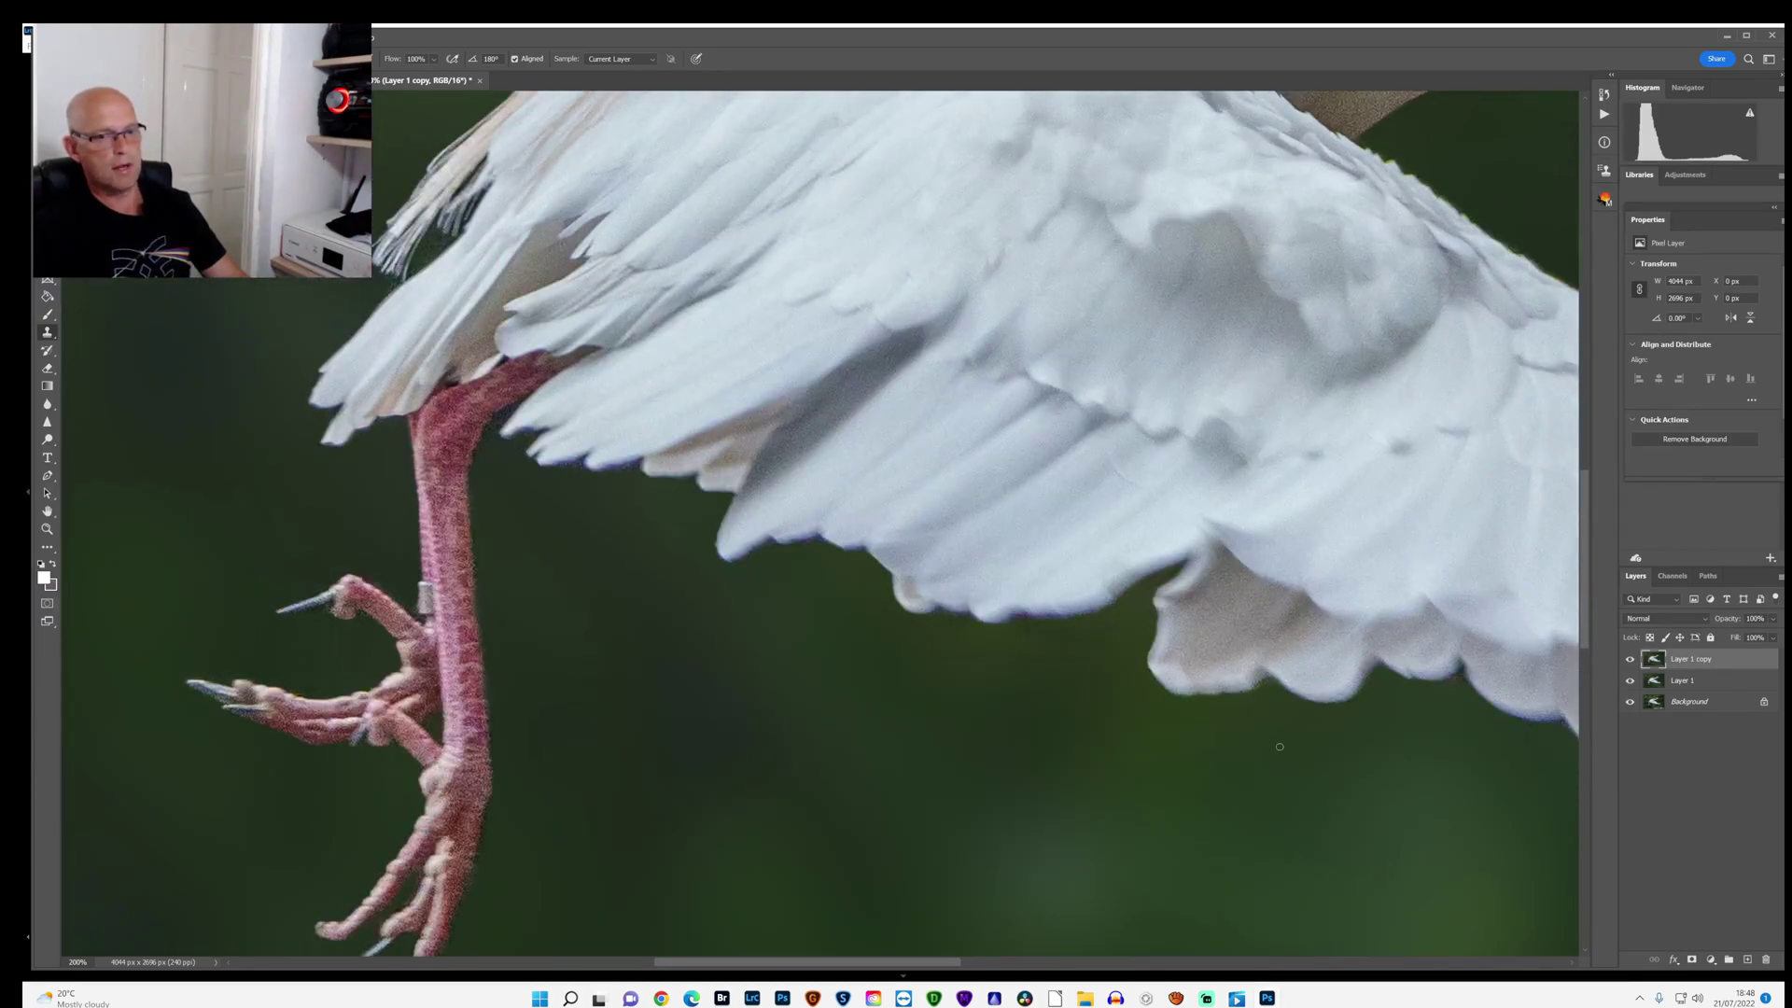
Step: Flatten the image so that all layers become a single background layer
{"action": "left_click", "coordinate": [46, 529]}
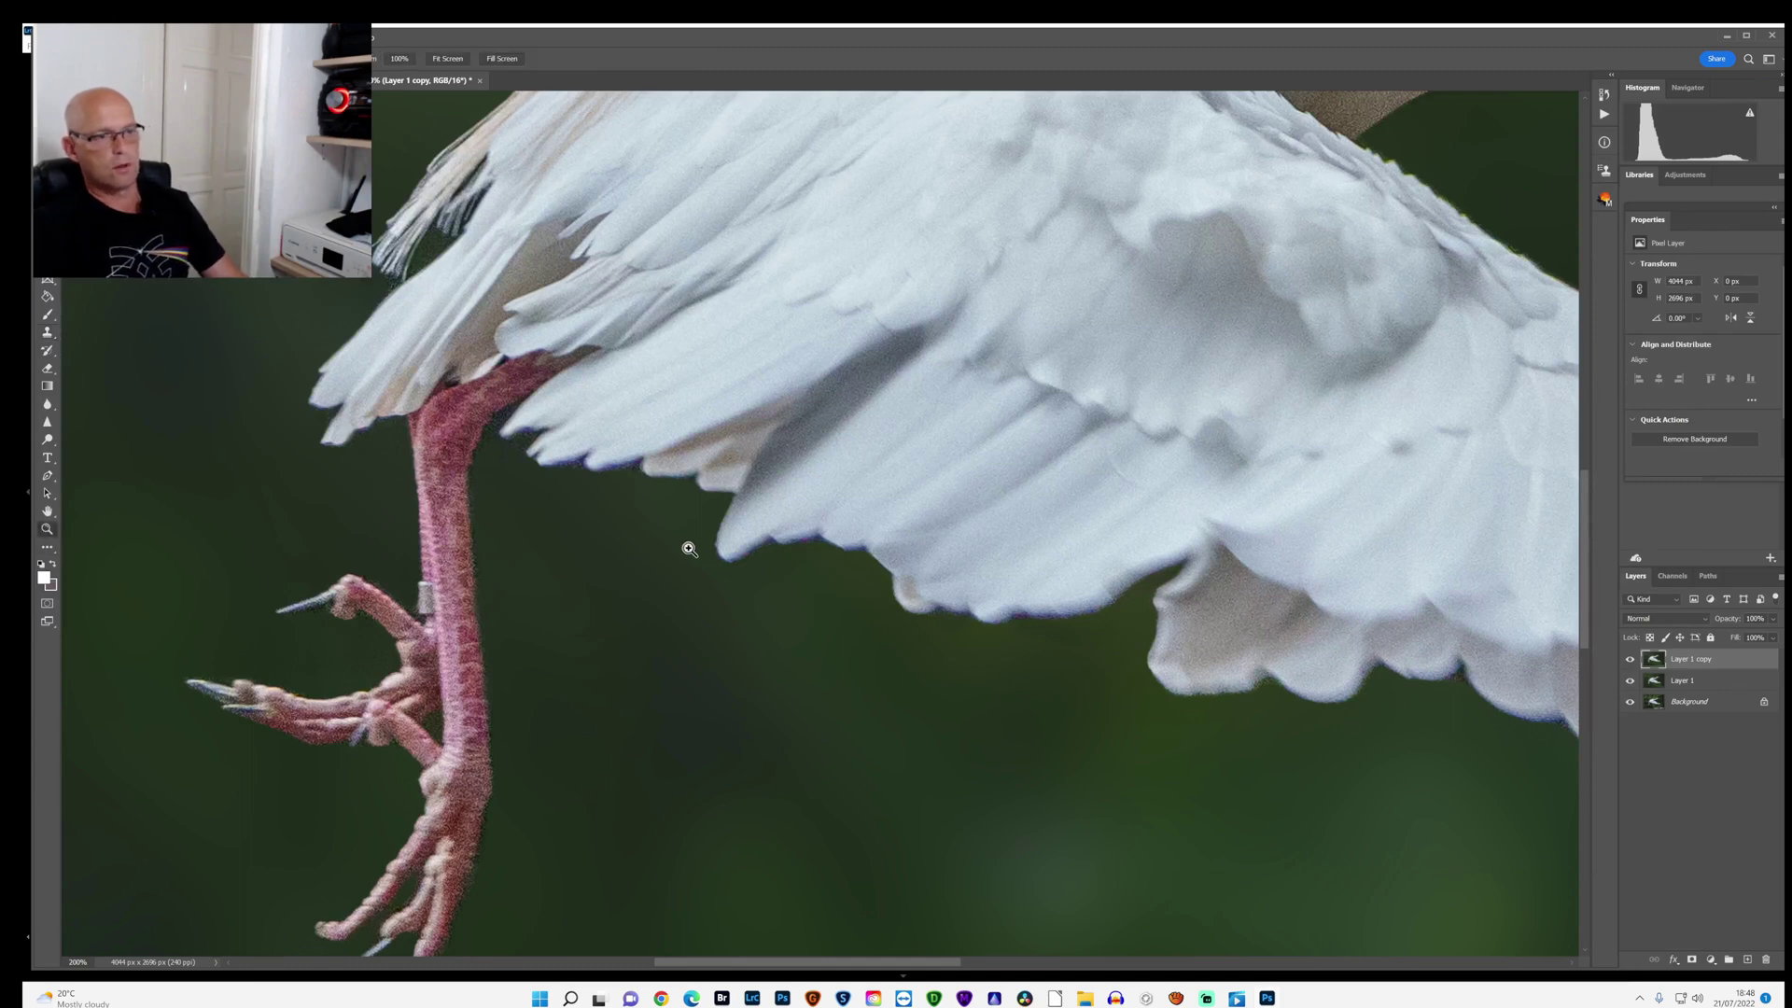
{"action": "left_click", "coordinate": [459, 63]}
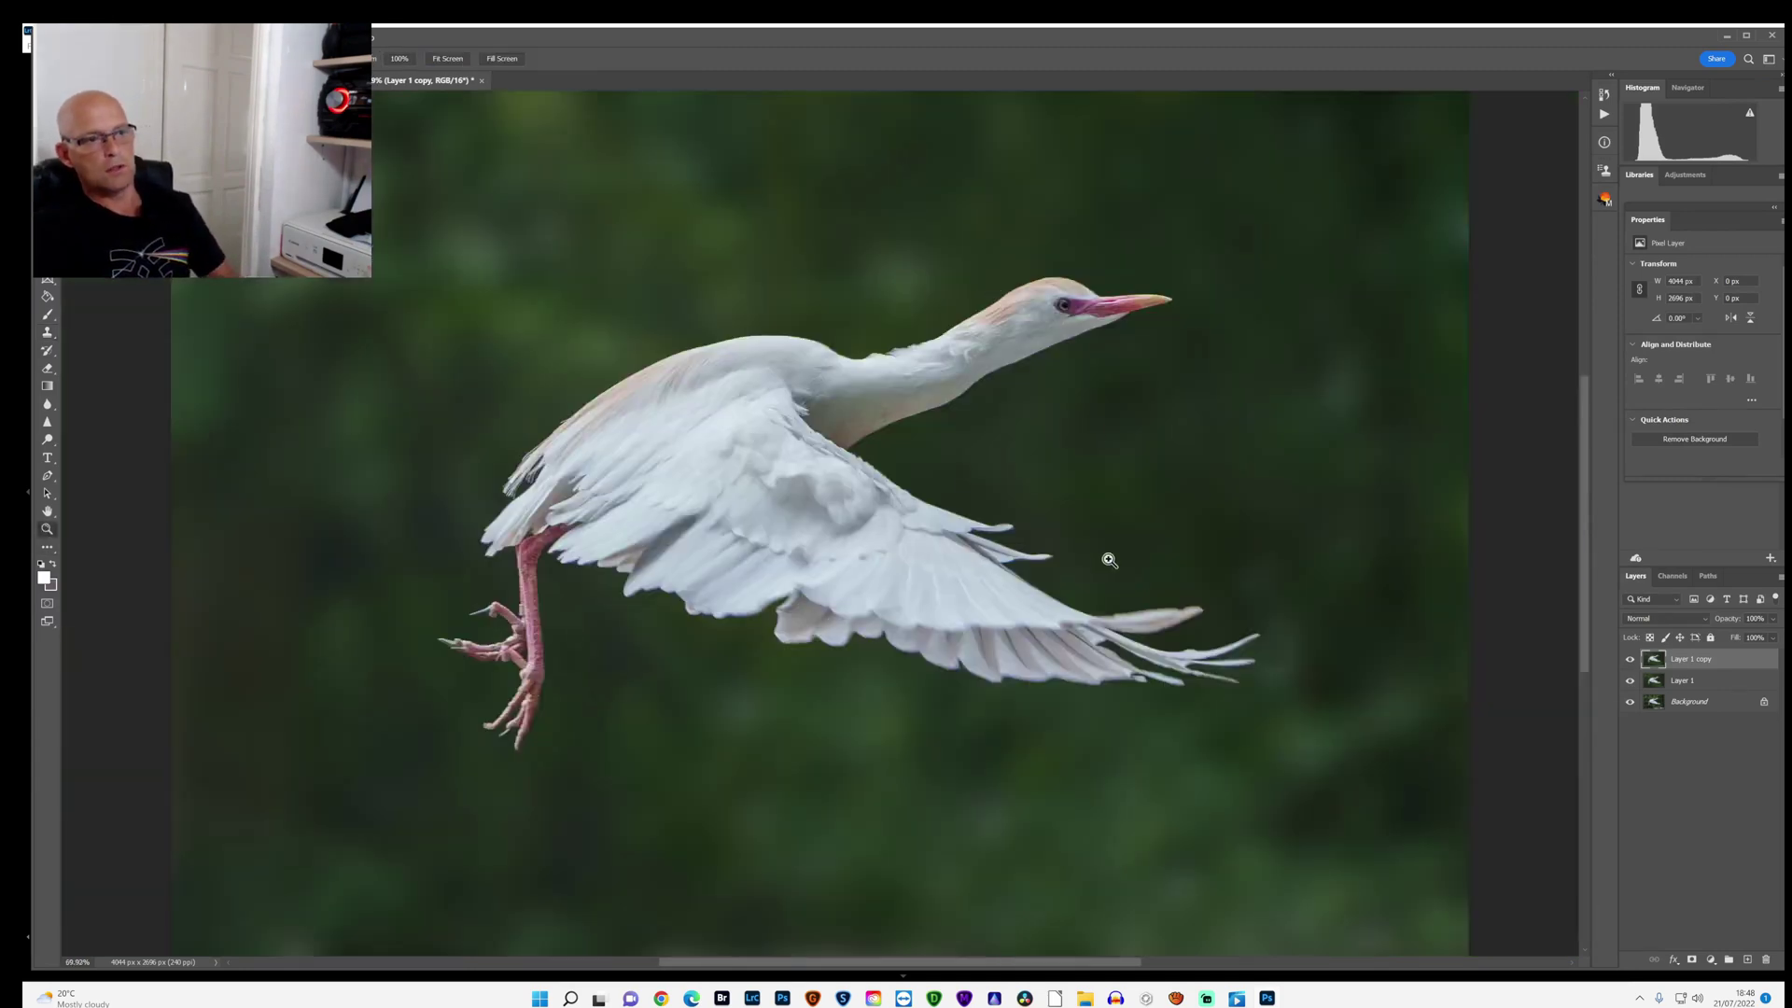
{"action": "right_click", "coordinate": [1665, 714]}
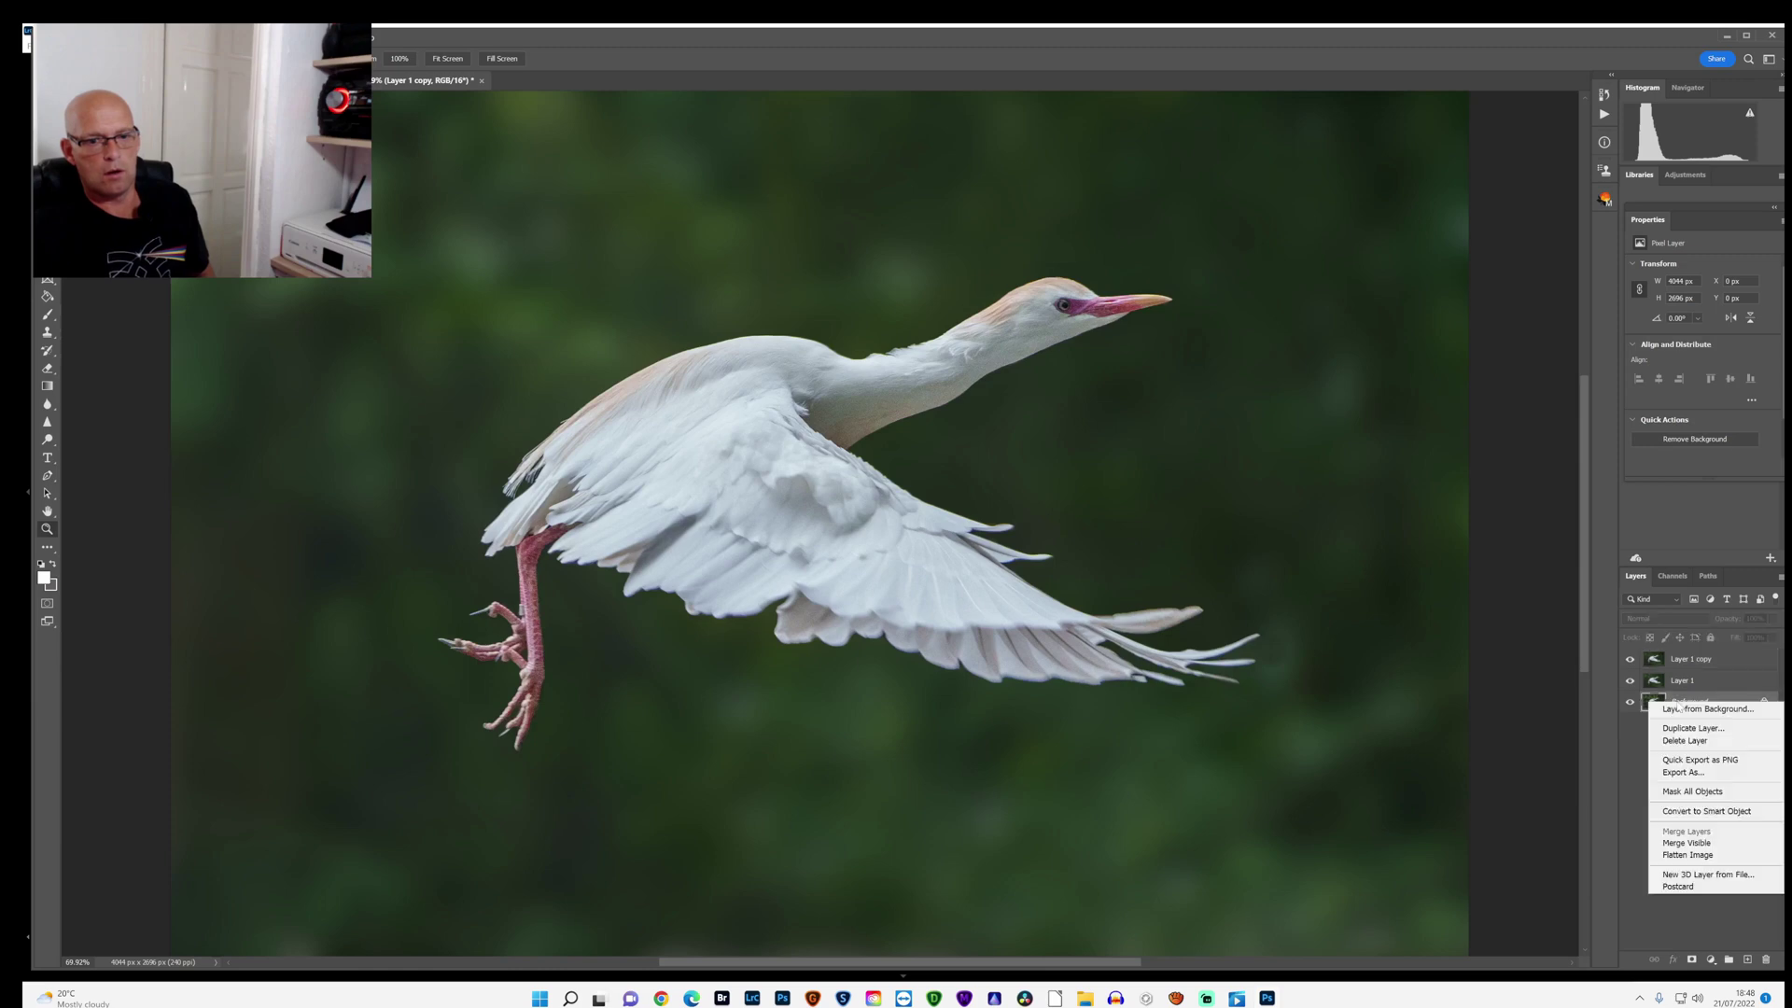
{"action": "left_click", "coordinate": [1694, 855]}
{"action": "right_click", "coordinate": [627, 224]}
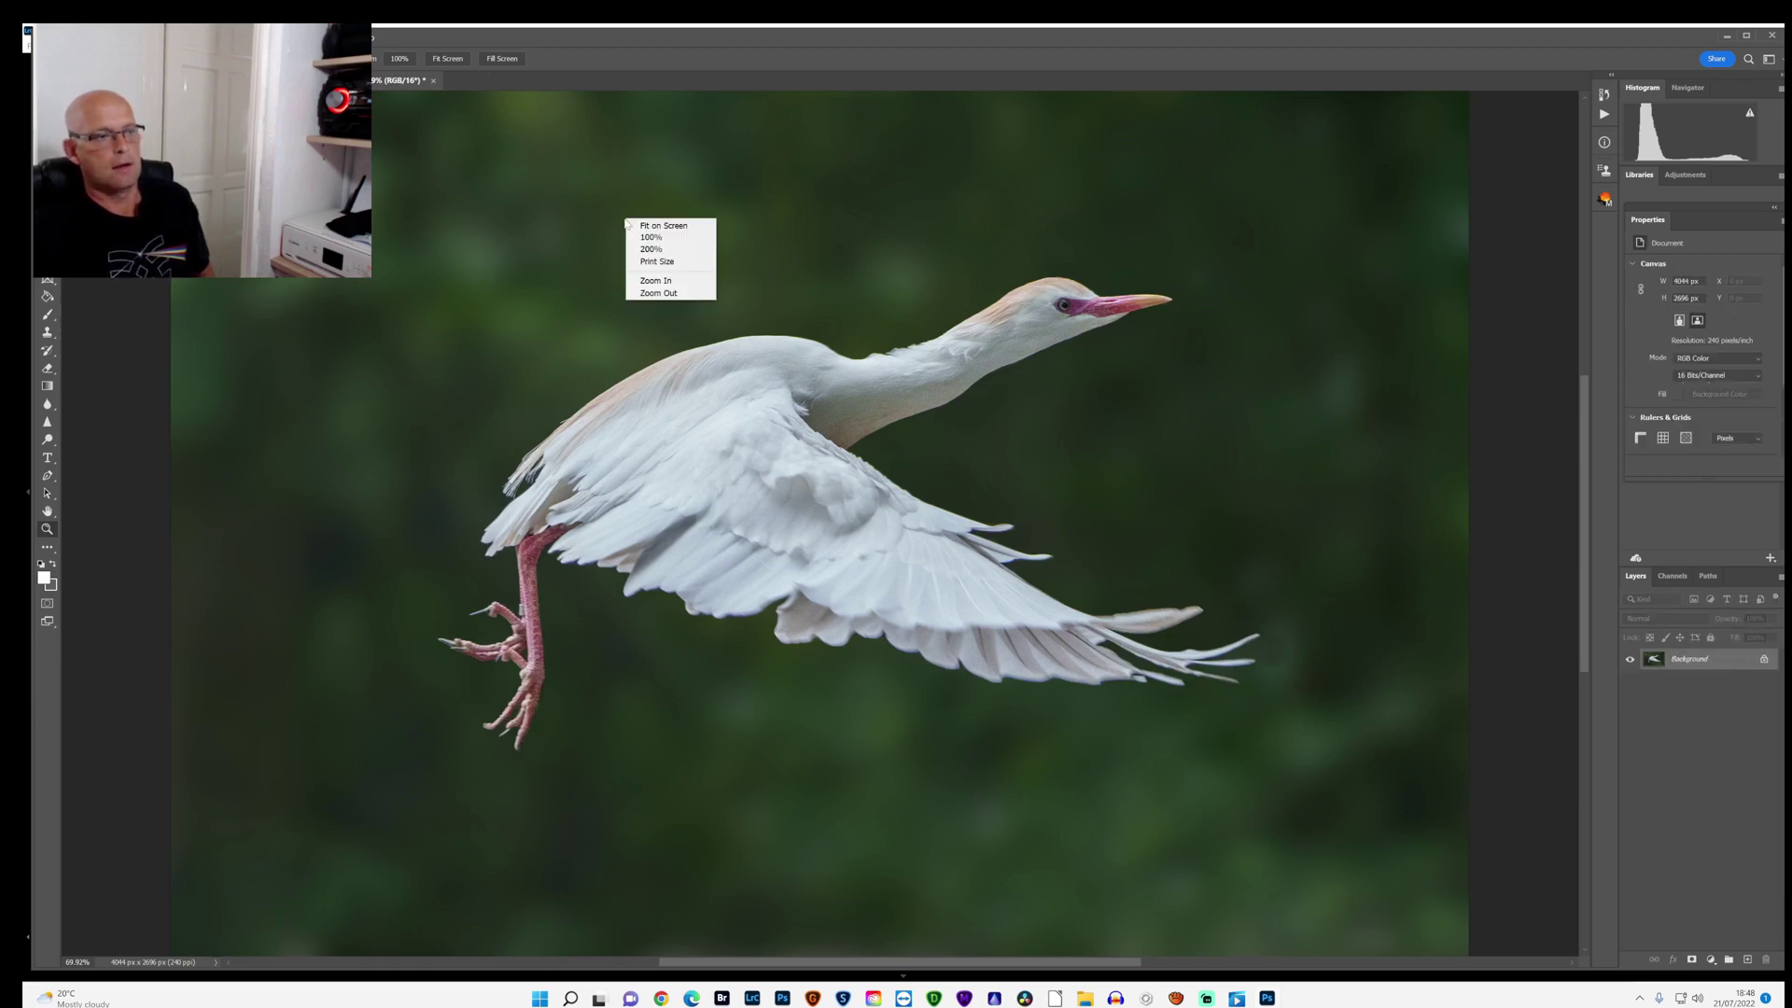
{"action": "key", "text": "Escape"}
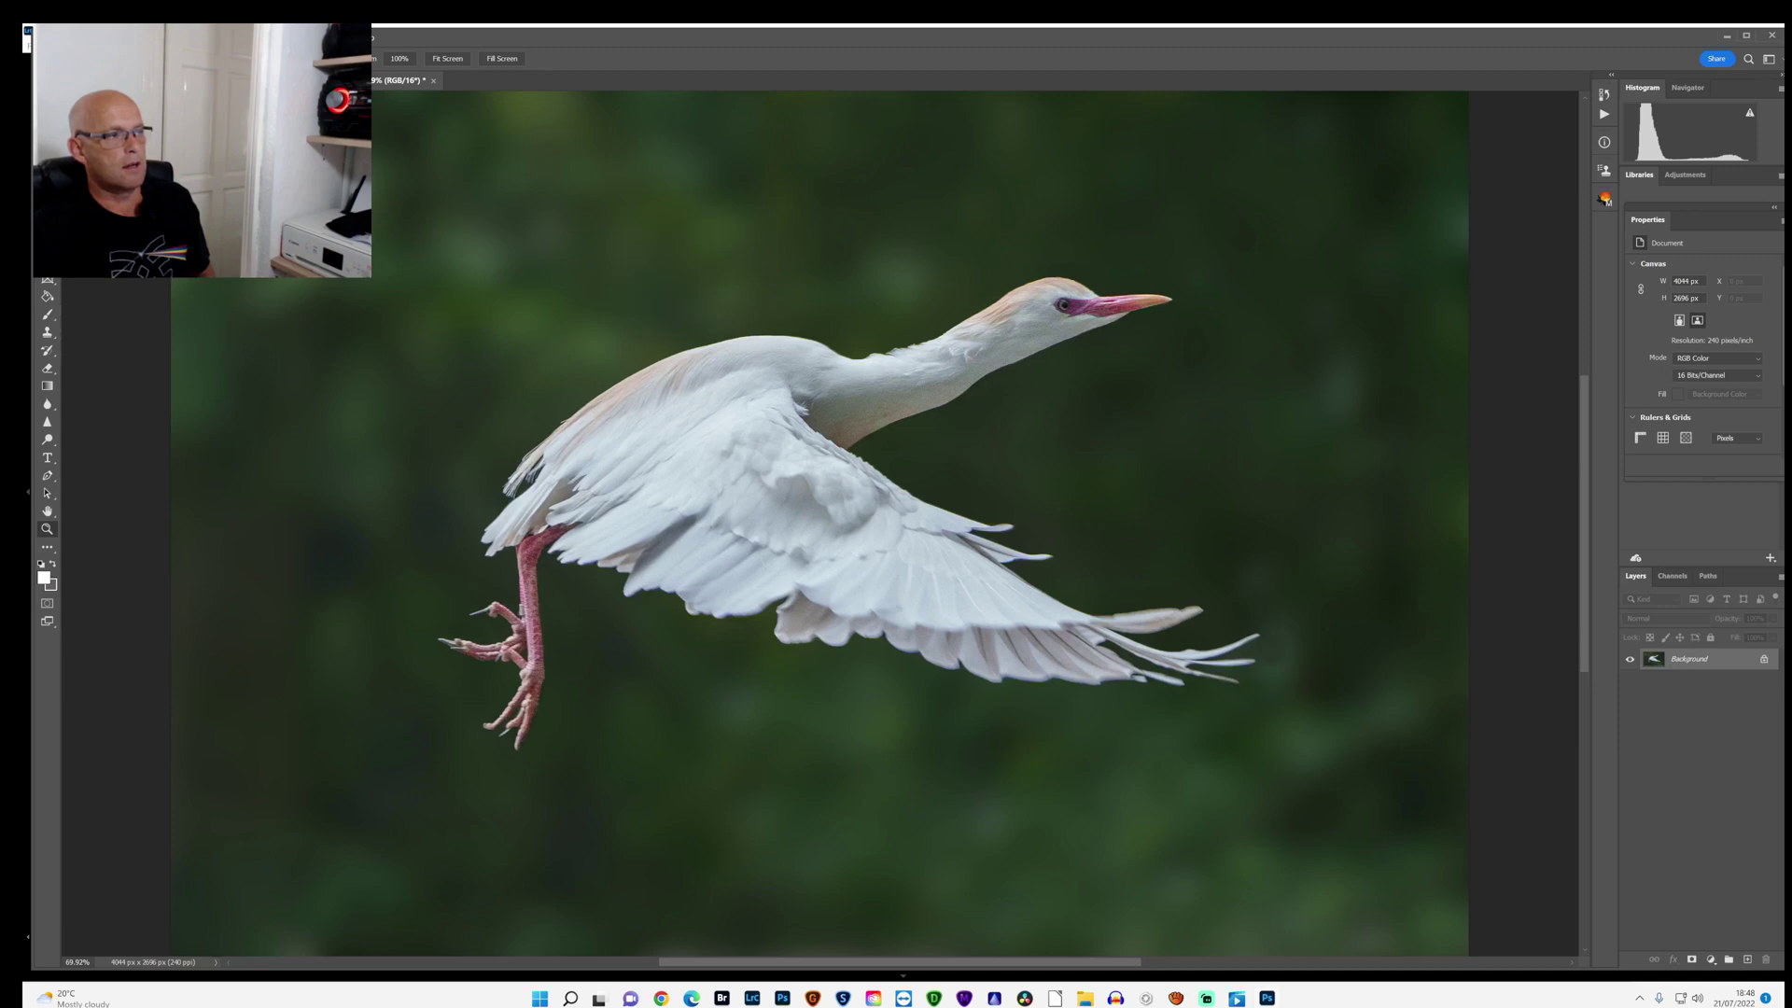
Step: Save the flattened bird image and switch to Lightroom Classic
{"action": "key", "text": "alt+f"}
{"action": "key", "text": "s"}
{"action": "left_click", "coordinate": [751, 999]}
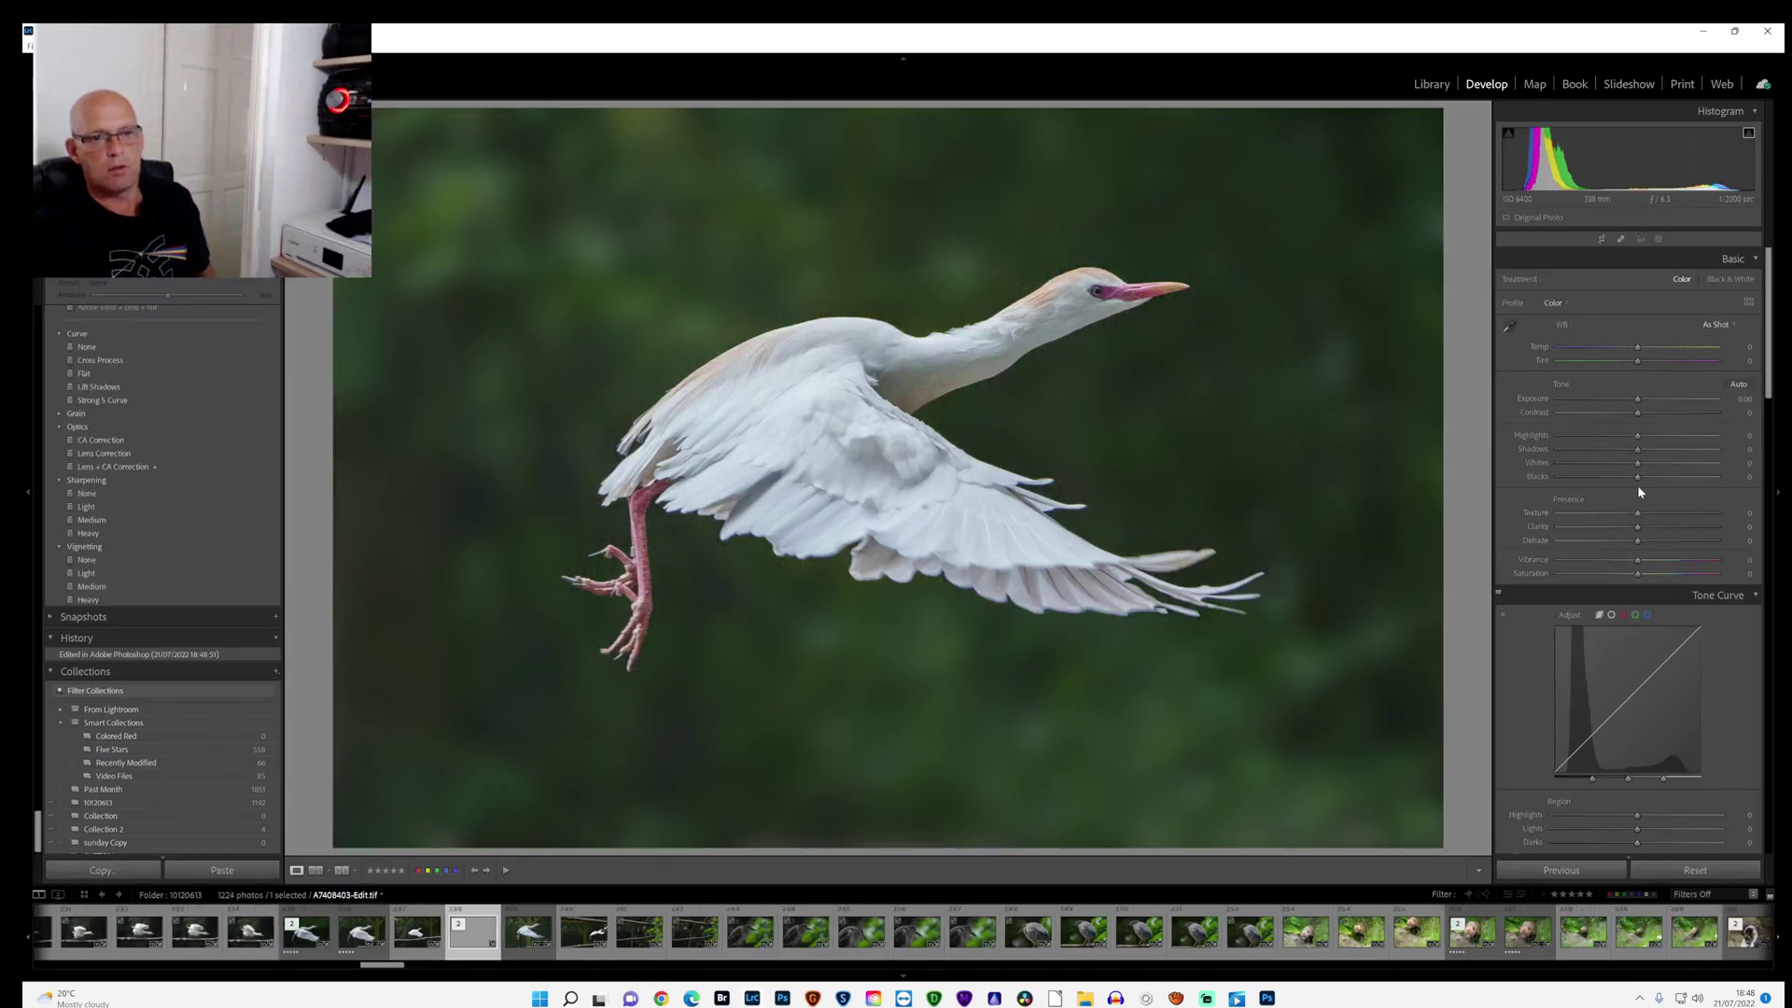
Step: Set the photo's Shadows to +14, Clarity to +20 and Dehaze to +8
{"action": "mouse_move", "coordinate": [1637, 450]}
{"action": "left_mouse_down"}
{"action": "mouse_move", "coordinate": [1661, 443]}
{"action": "mouse_move", "coordinate": [1649, 452]}
{"action": "left_mouse_up"}
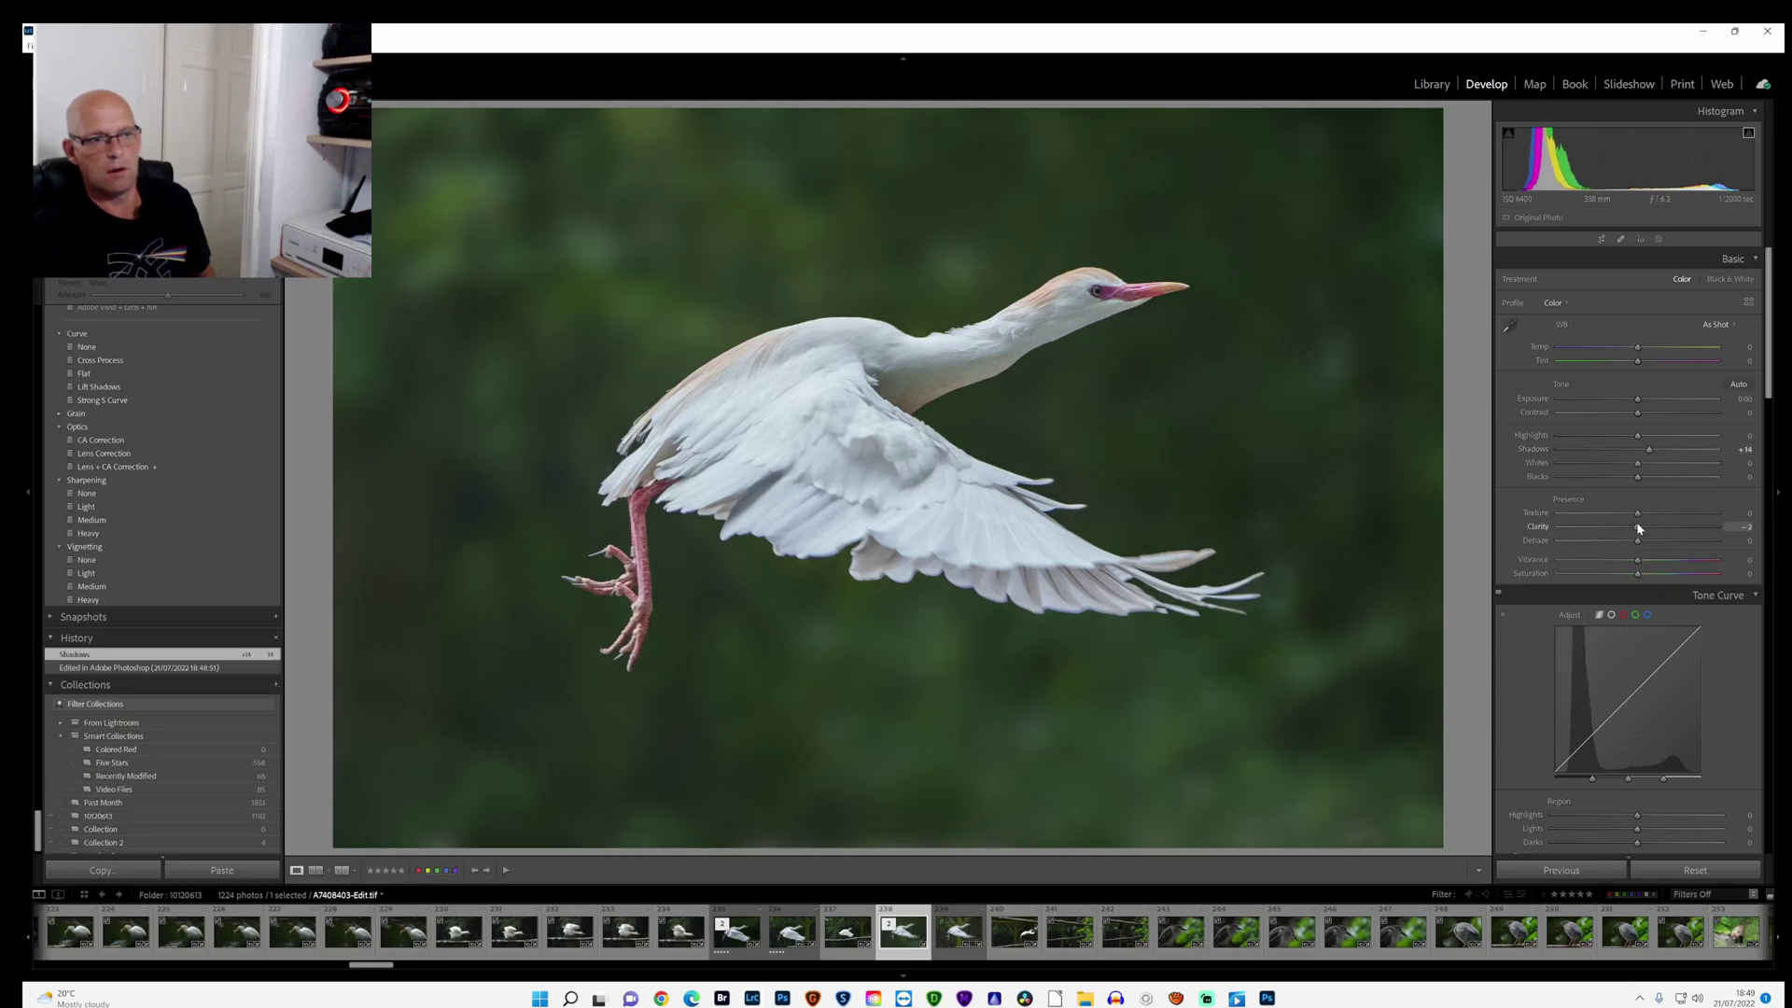
{"action": "left_click_drag", "start_coordinate": [1640, 528], "coordinate": [1643, 541]}
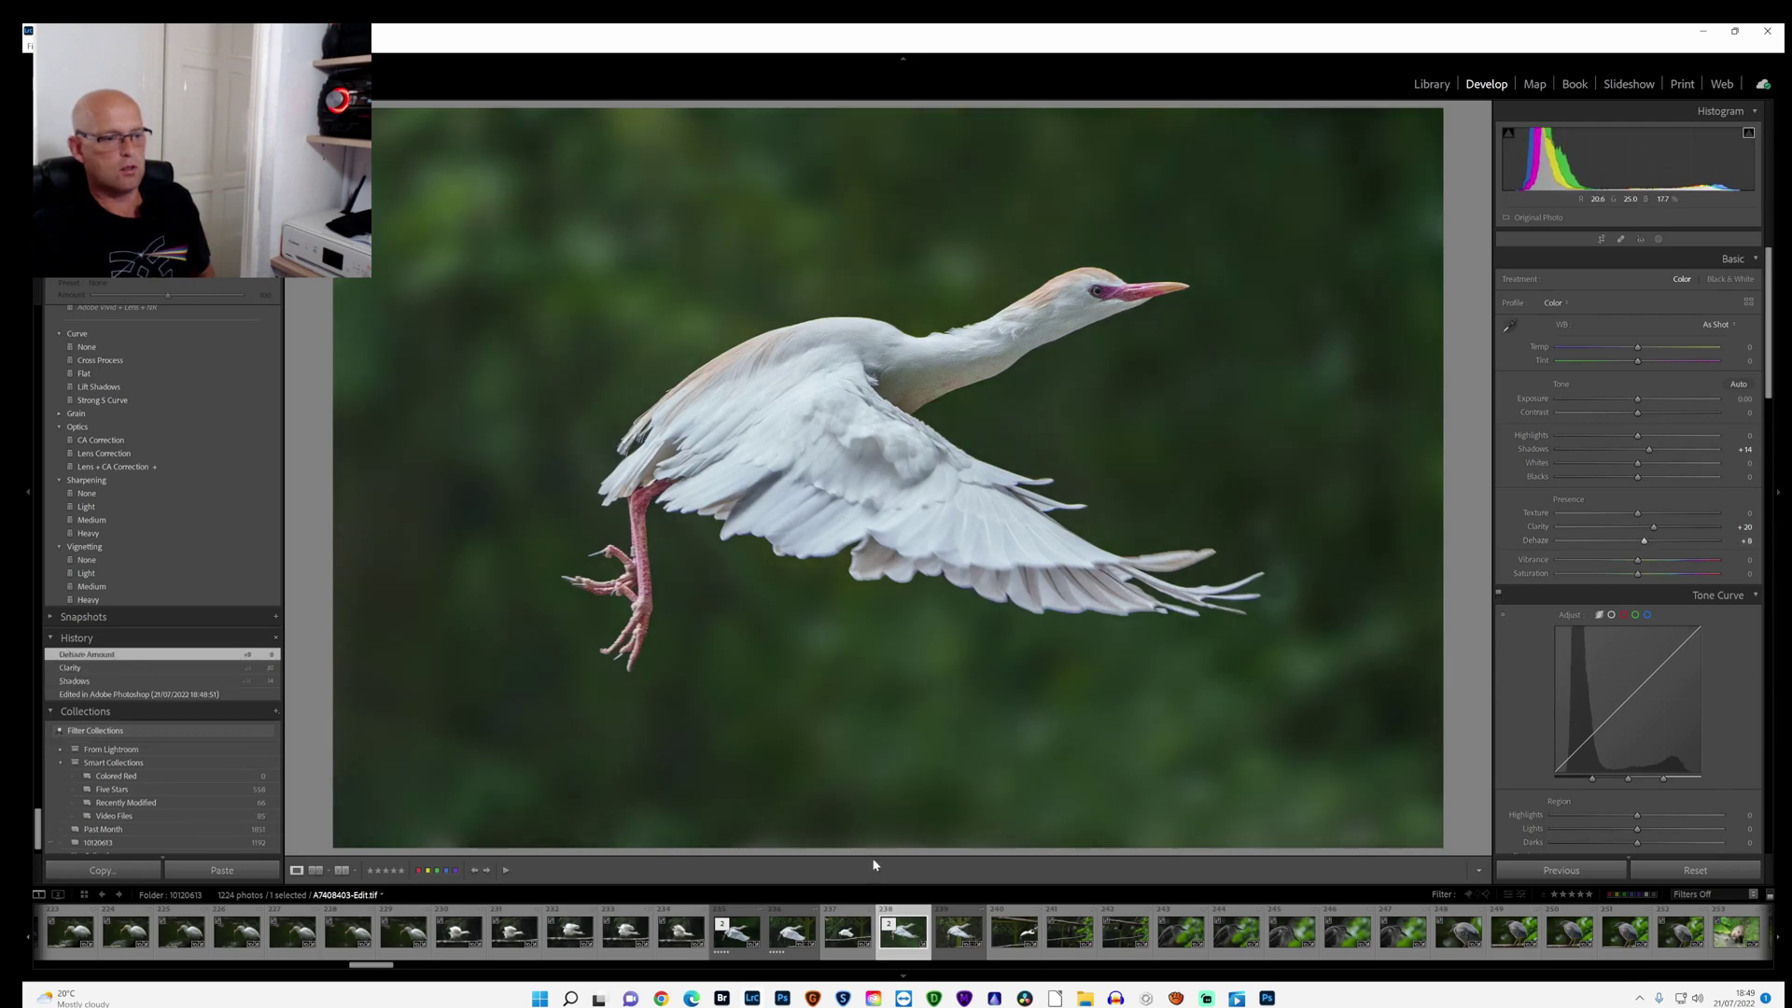
Step: Switch back to Photoshop and duplicate the Background layer as "Background copy"
{"action": "left_click", "coordinate": [786, 996]}
{"action": "right_click", "coordinate": [1723, 663]}
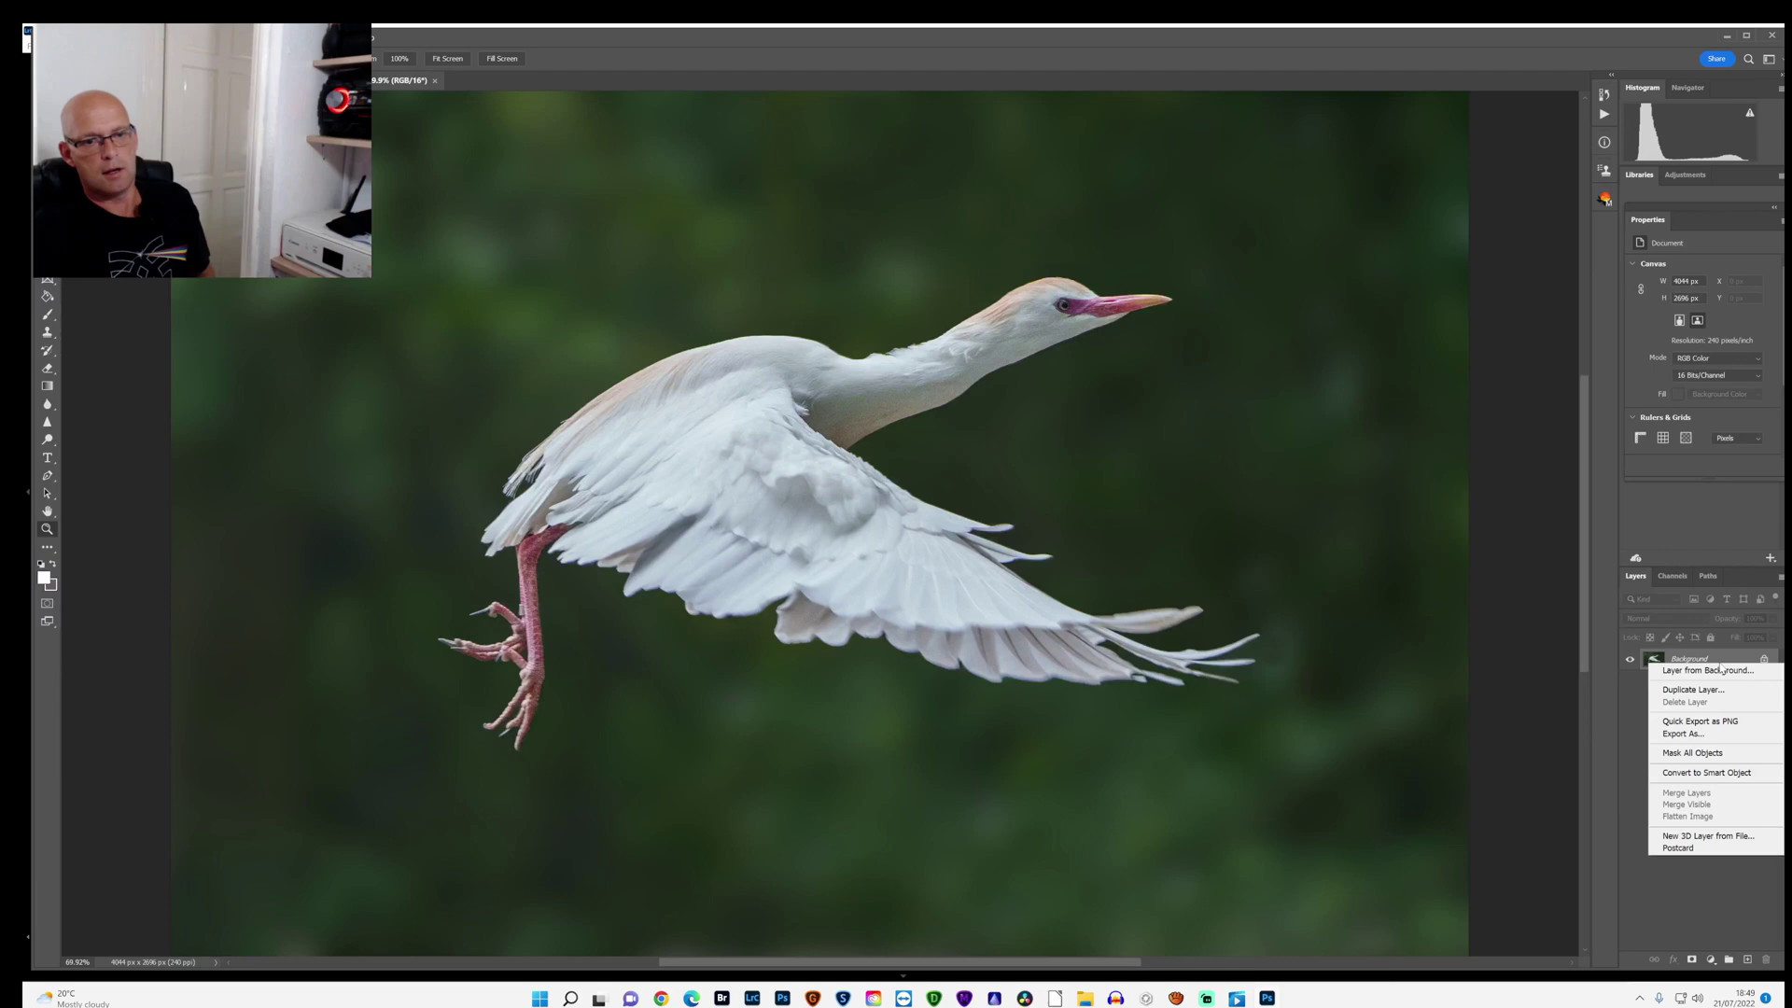
{"action": "left_click", "coordinate": [1712, 691]}
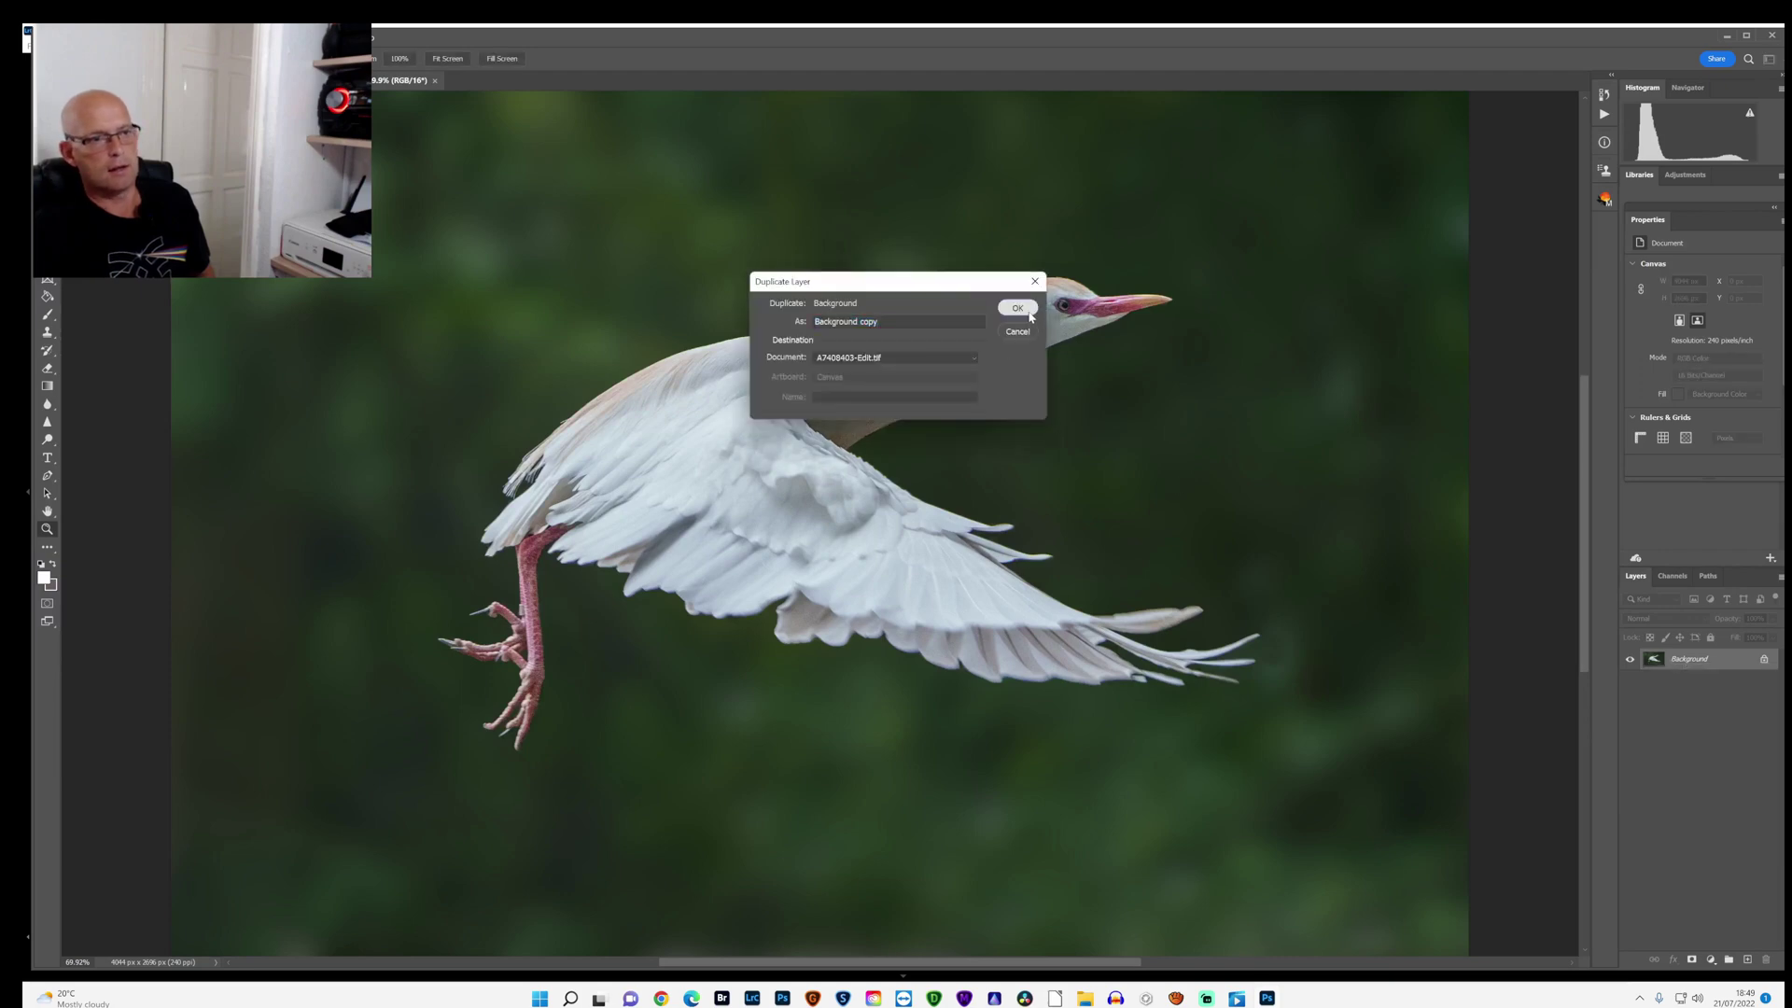
{"action": "left_click", "coordinate": [1017, 307]}
Step: Try different automatic tonal and colour corrections on the duplicated layer, undoing each one
{"action": "key", "text": "alt+i"}
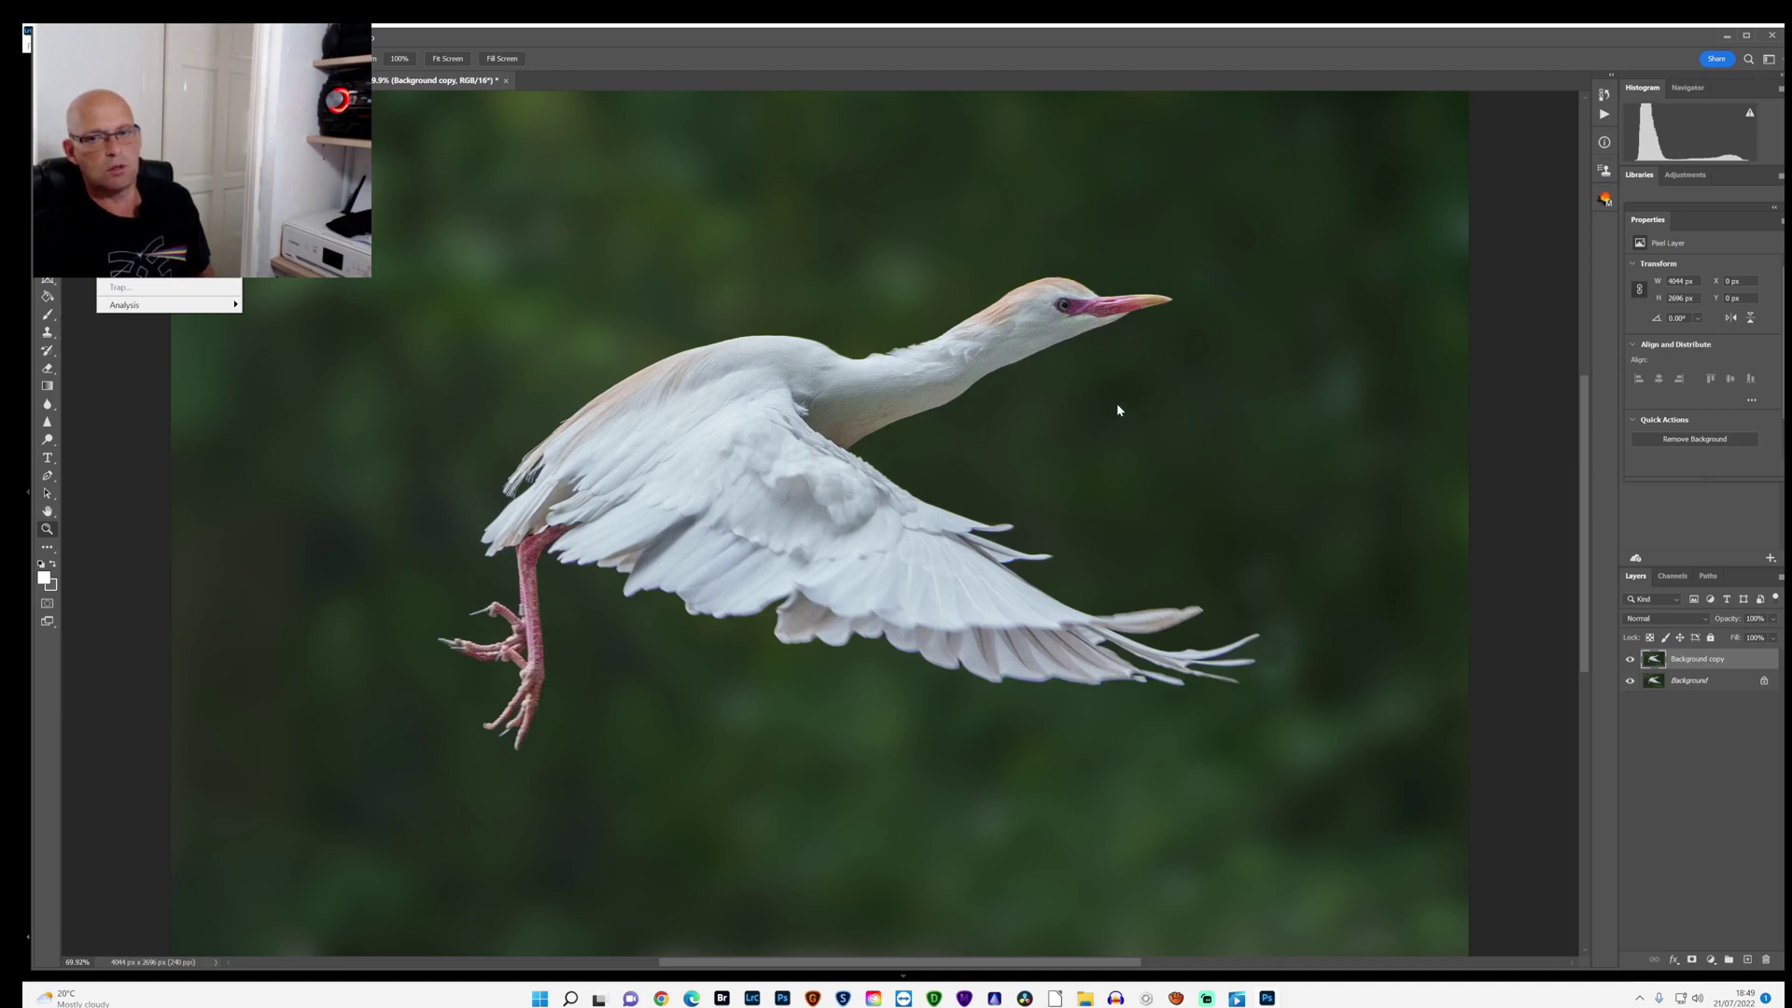
{"action": "left_click", "coordinate": [443, 337]}
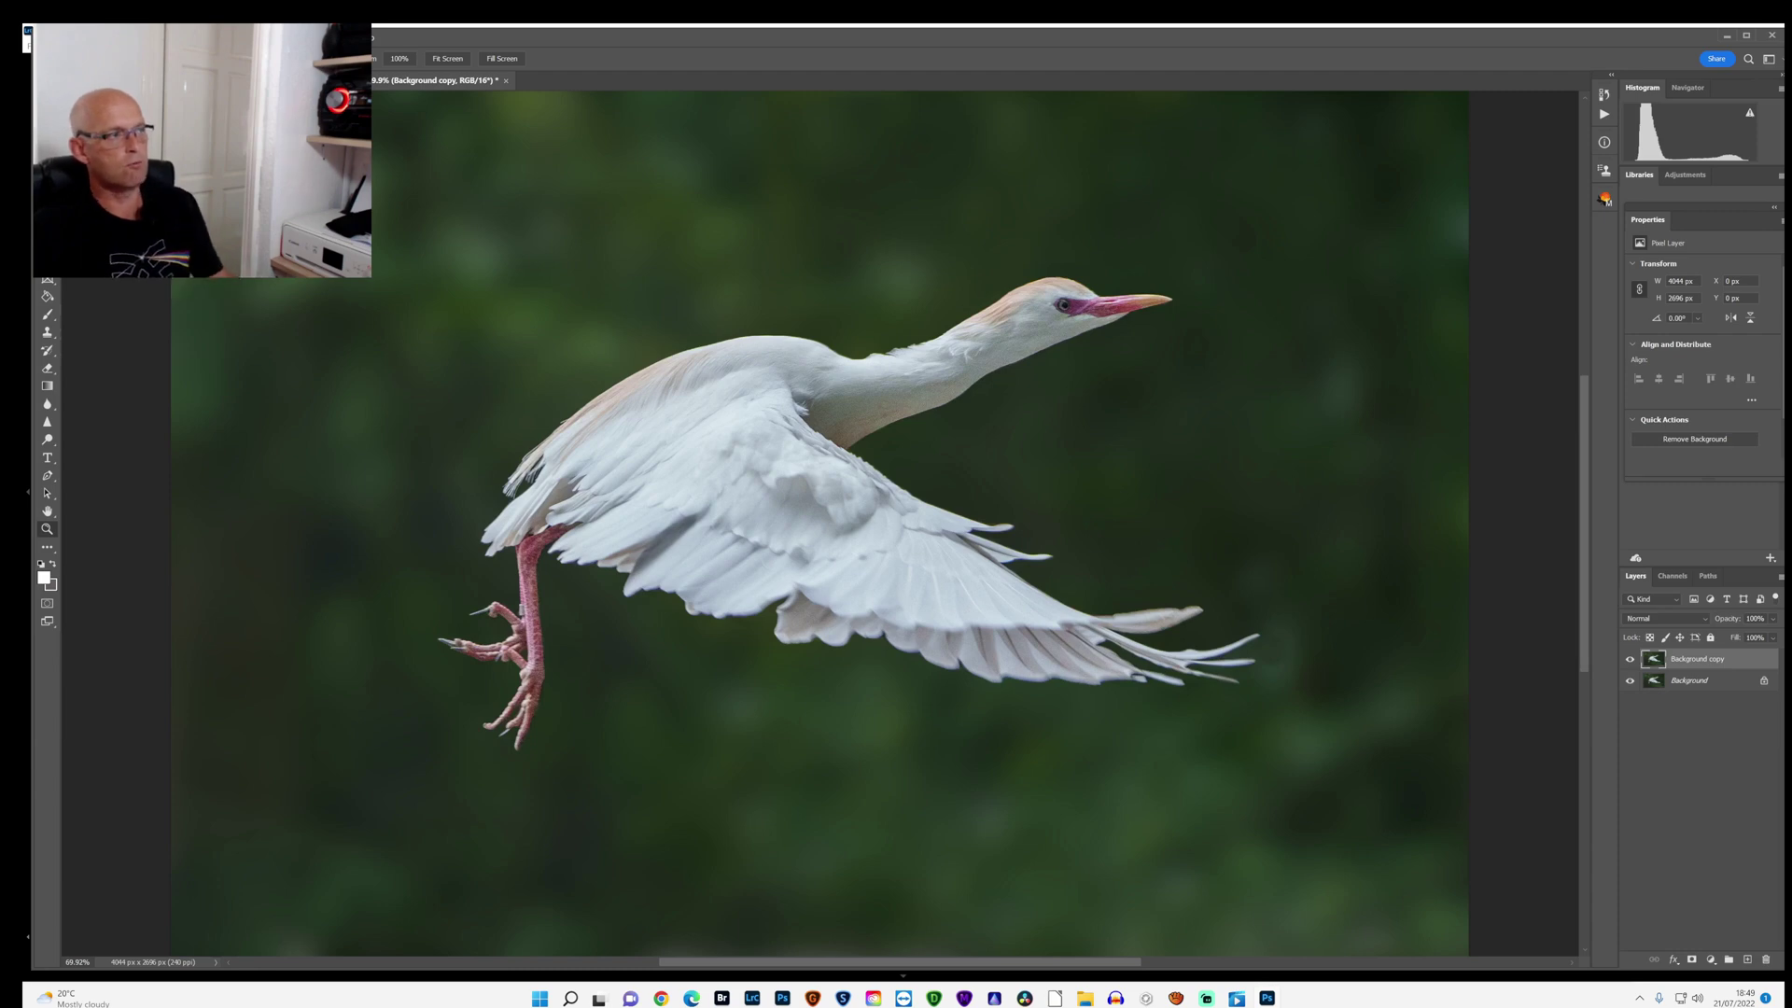
{"action": "key", "text": "alt+i"}
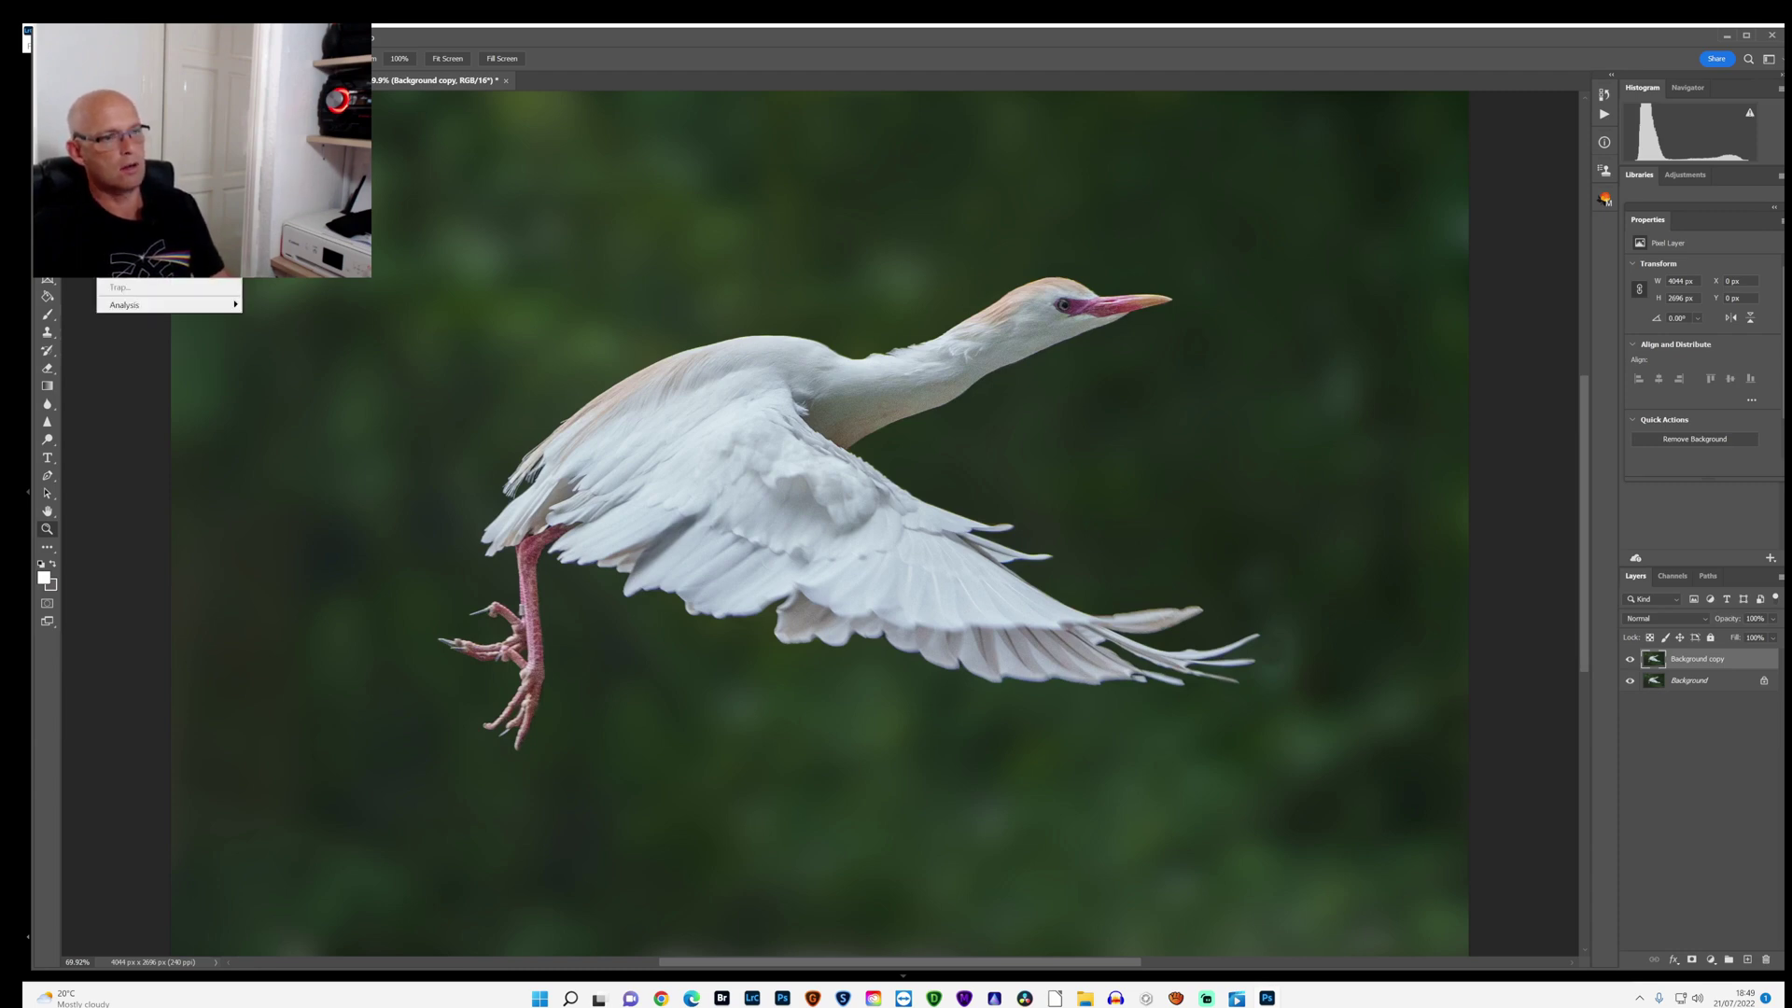
{"action": "key", "text": "ctrl+shift+l"}
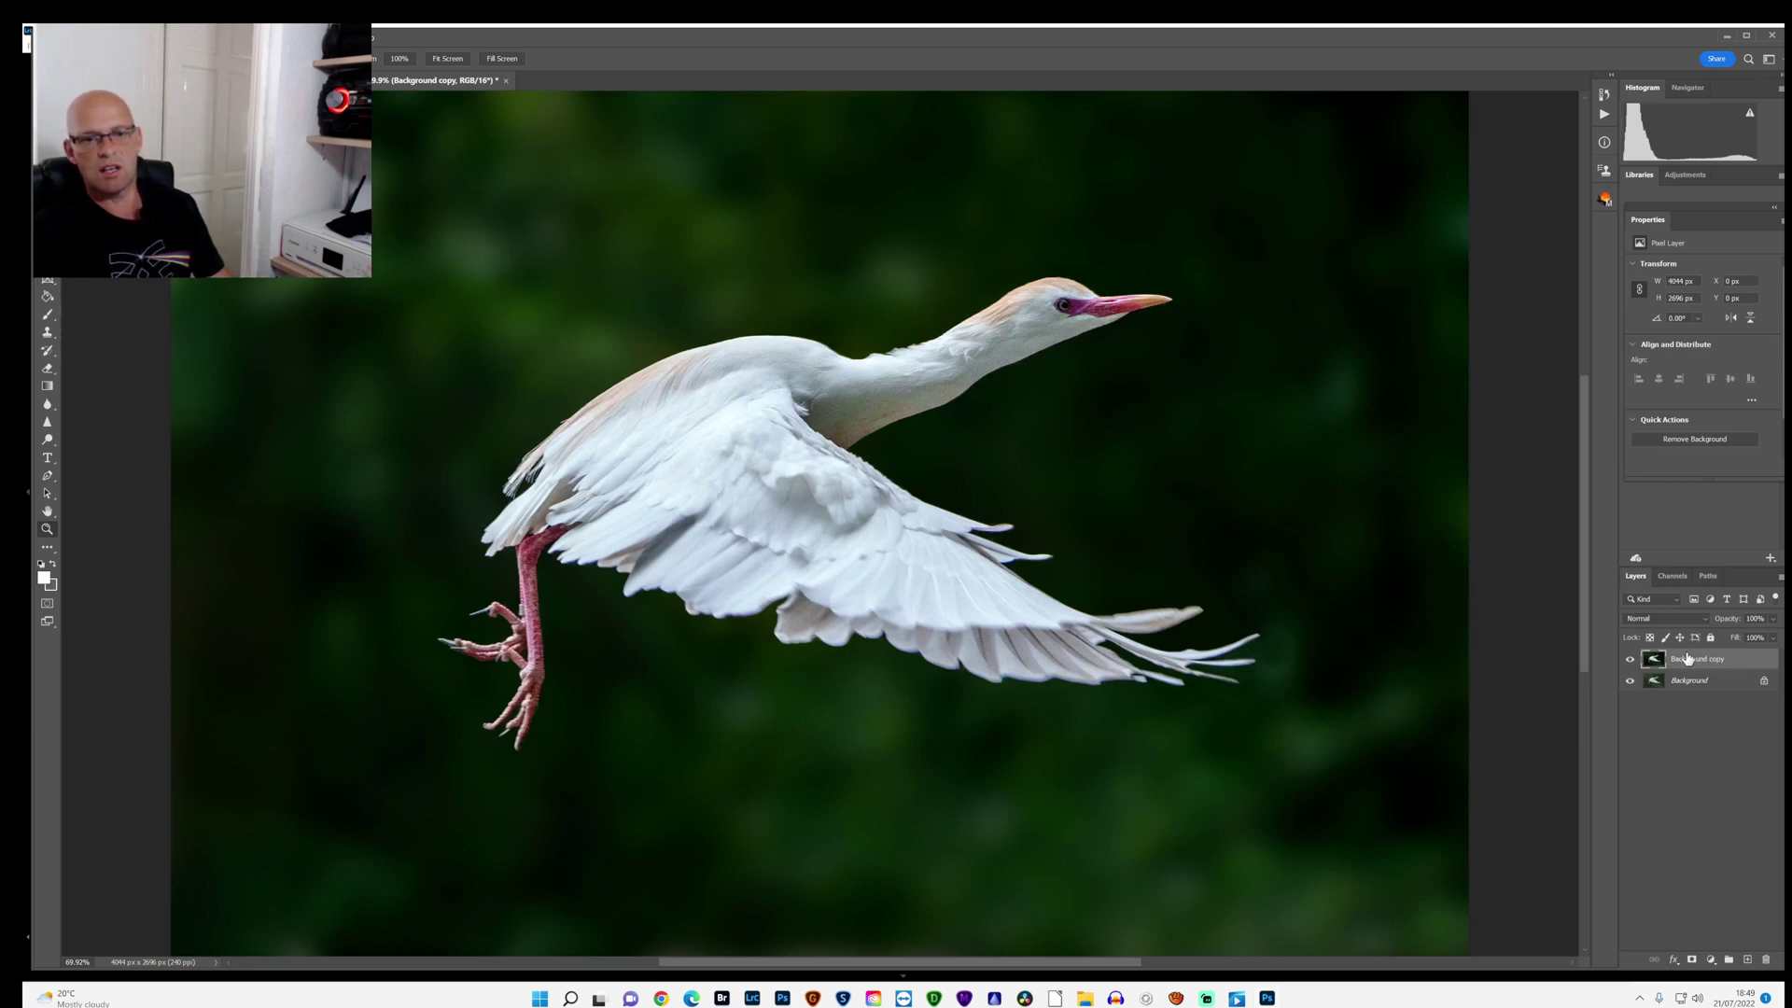
{"action": "left_click_drag", "start_coordinate": [1731, 624], "coordinate": [1703, 619]}
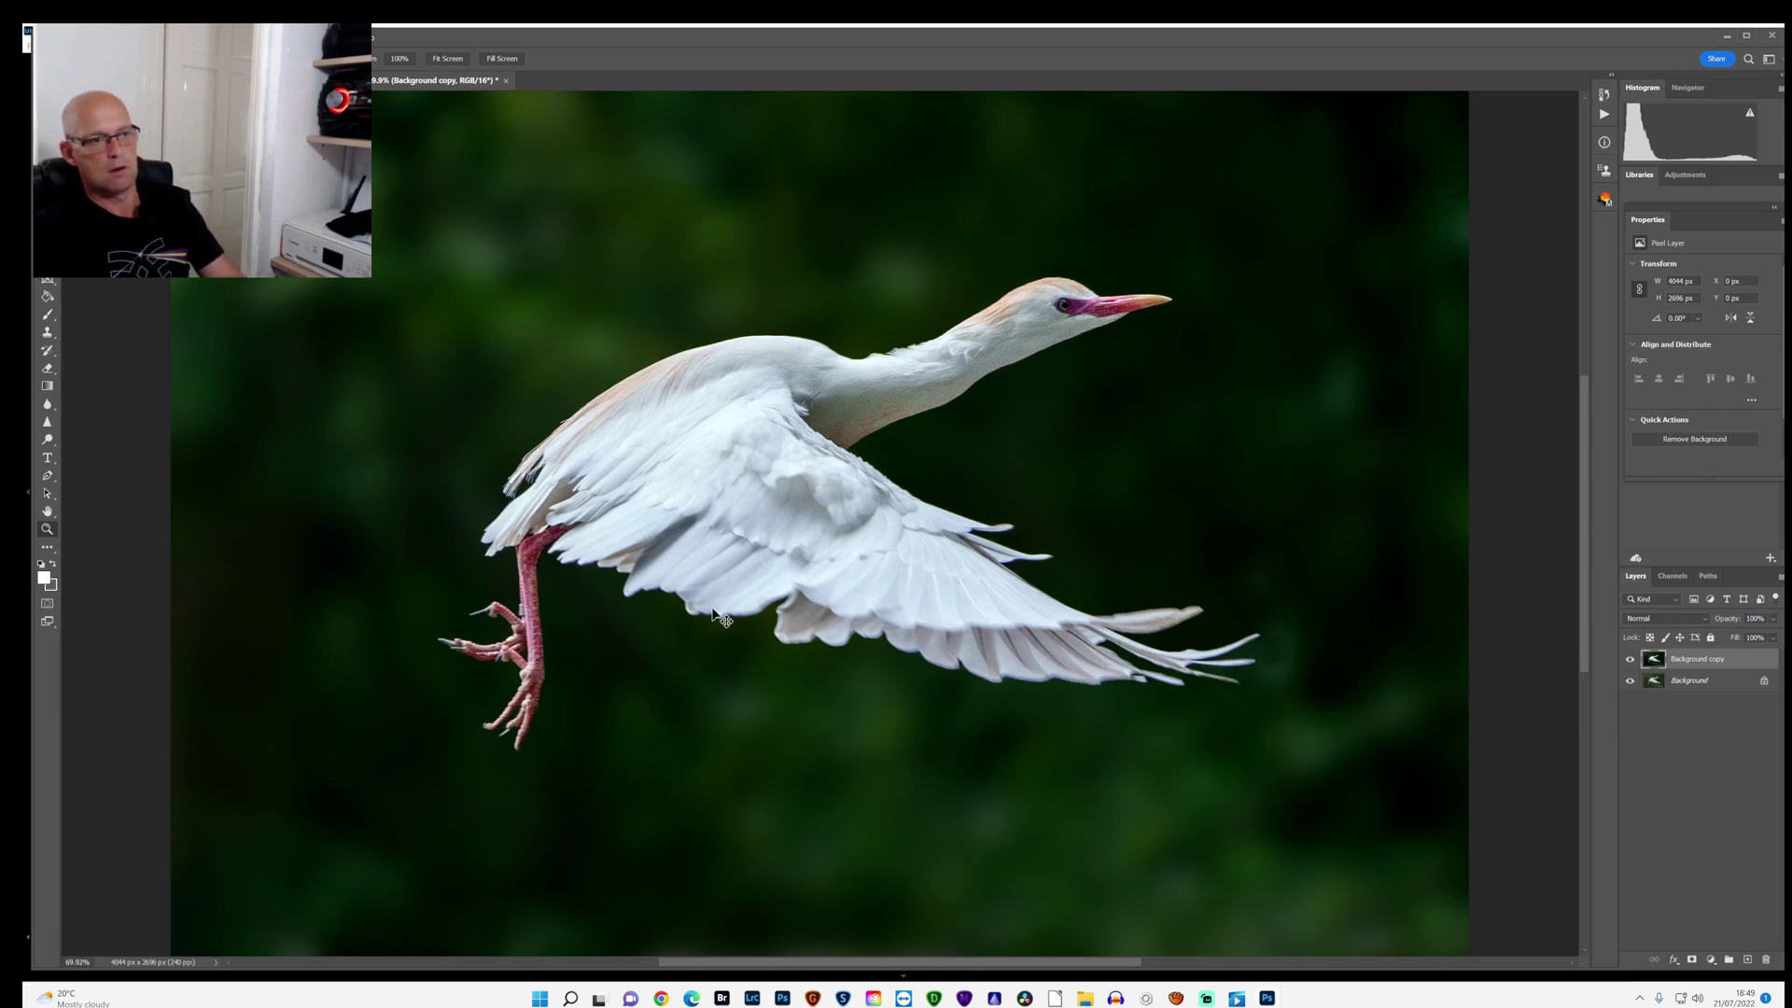
{"action": "key", "text": "ctrl+z"}
{"action": "key", "text": "alt+i"}
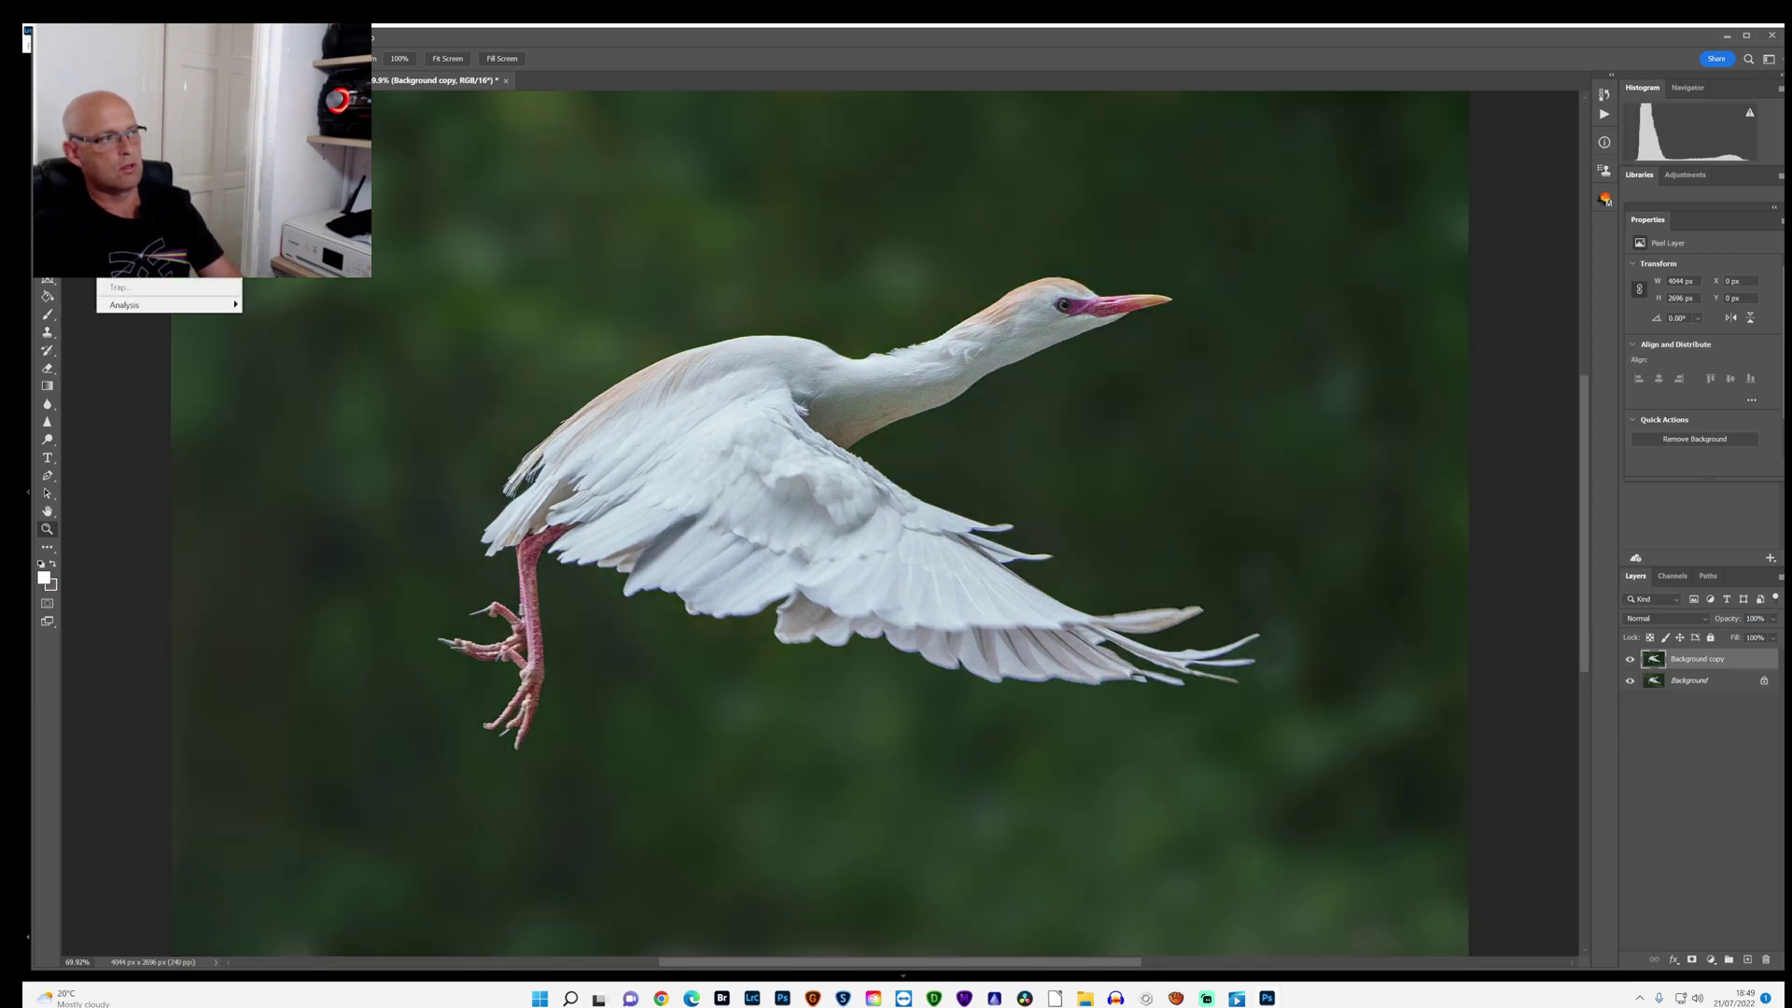
{"action": "key", "text": "ctrl+shift+l"}
{"action": "key", "text": "ctrl+z"}
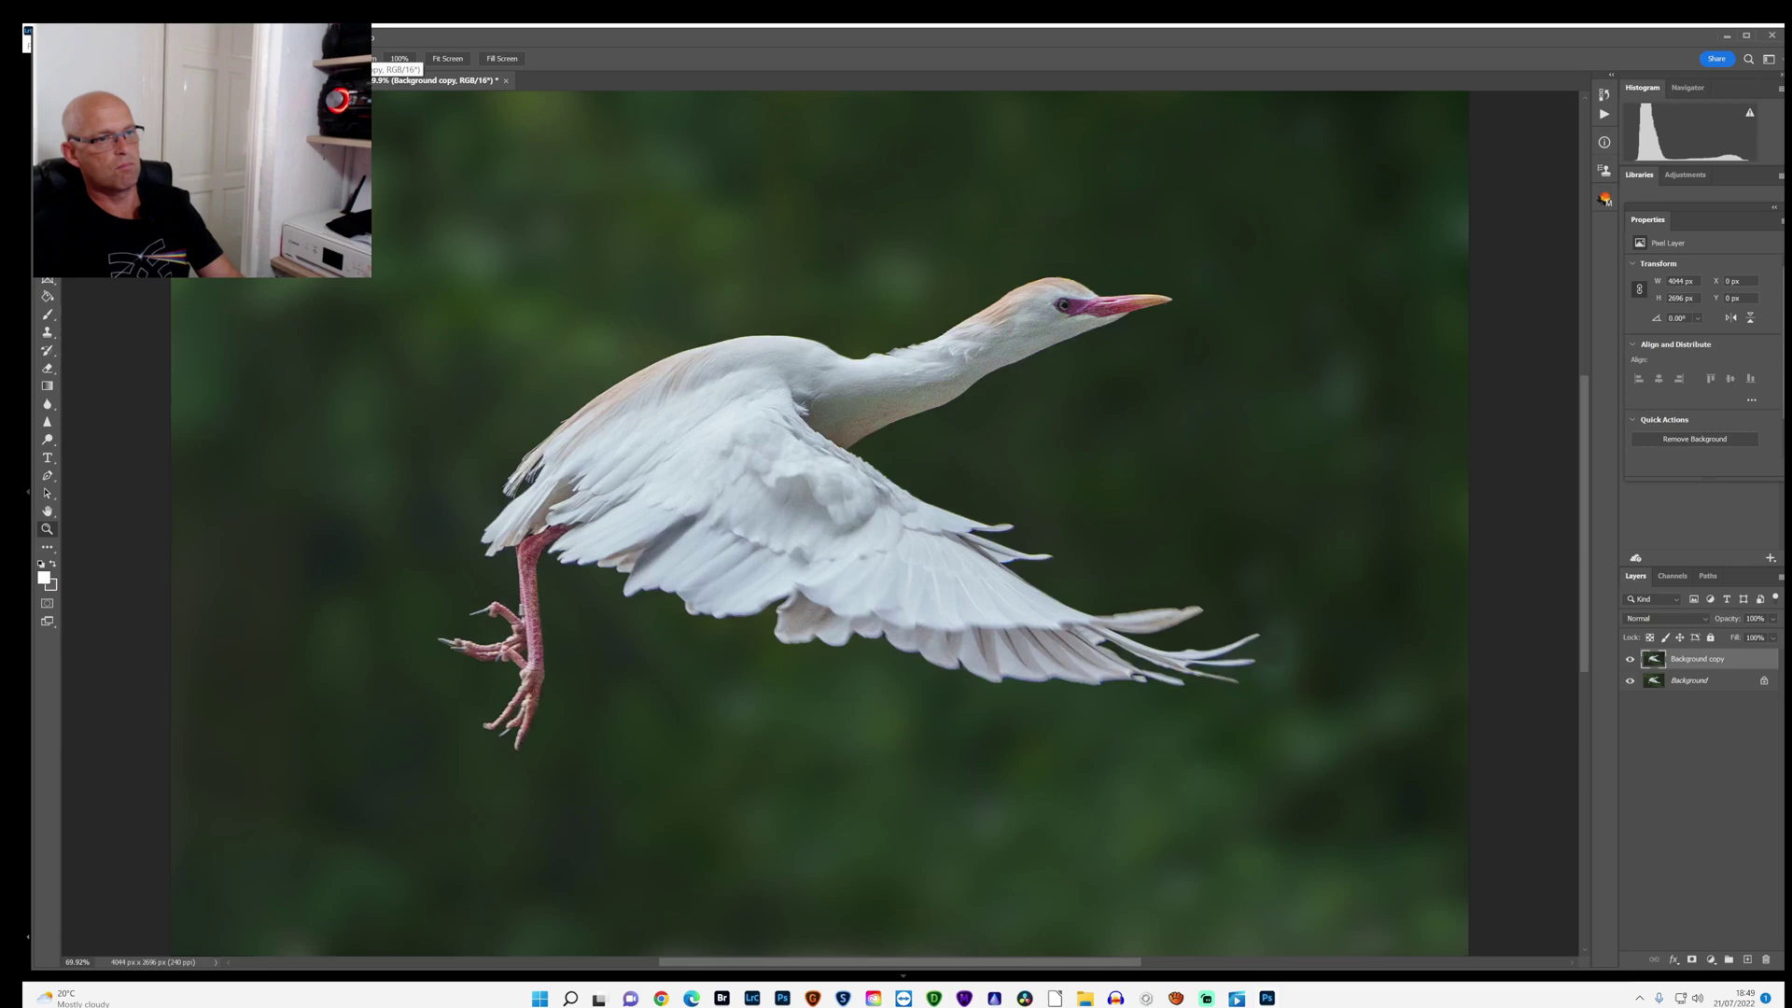
{"action": "key", "text": "alt+i"}
{"action": "key", "text": "shift+ctrl+l"}
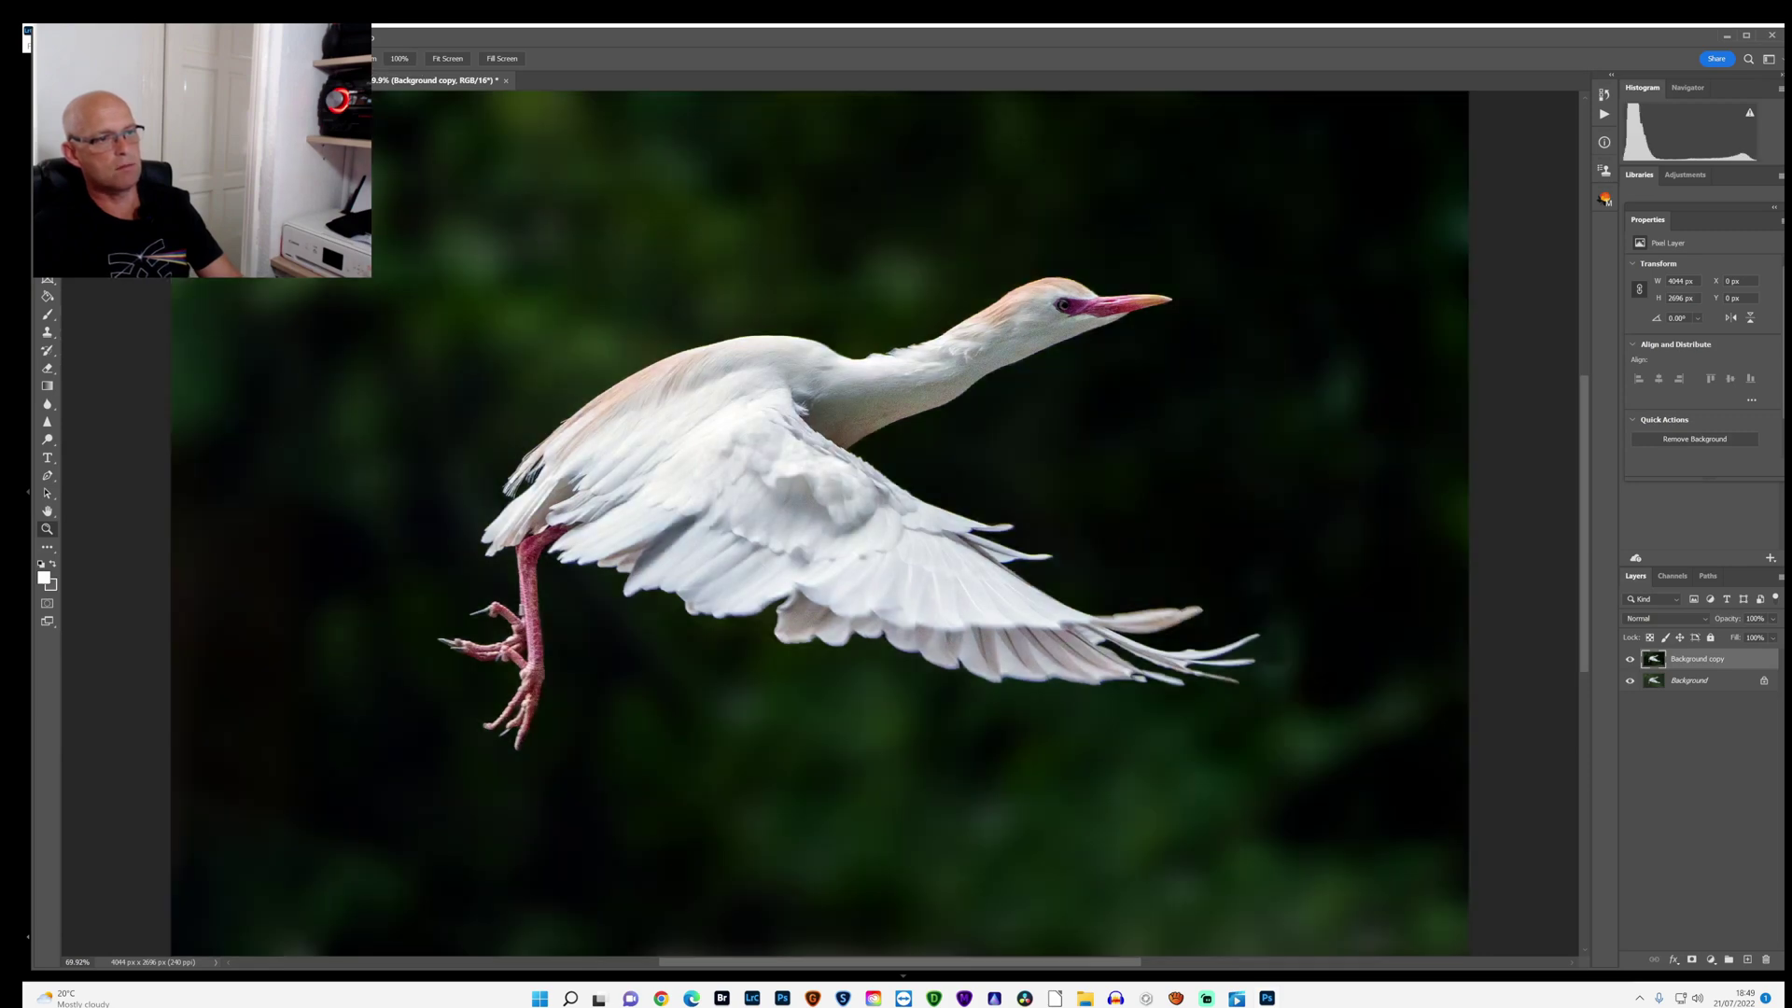
{"action": "key", "text": "ctrl+z"}
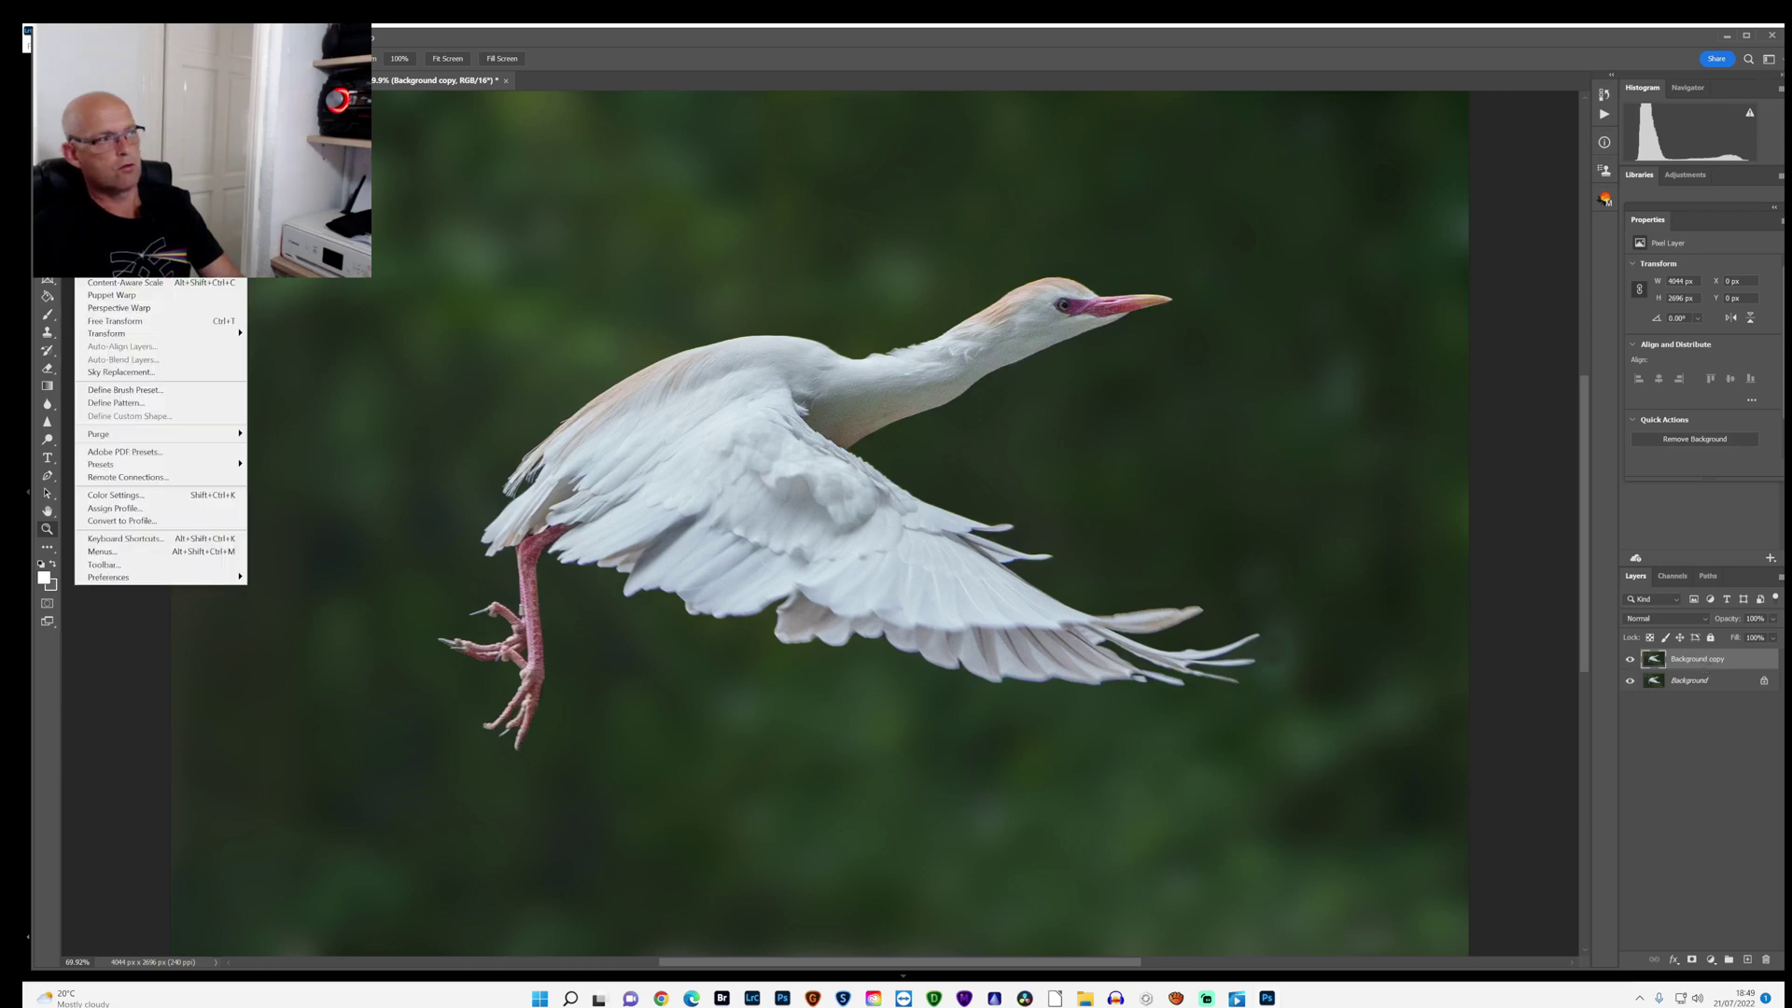
Step: Apply an automatic tonal correction to the duplicated layer, lower its opacity to 19% and compare the image with and without it
{"action": "mouse_move", "coordinate": [111, 37]}
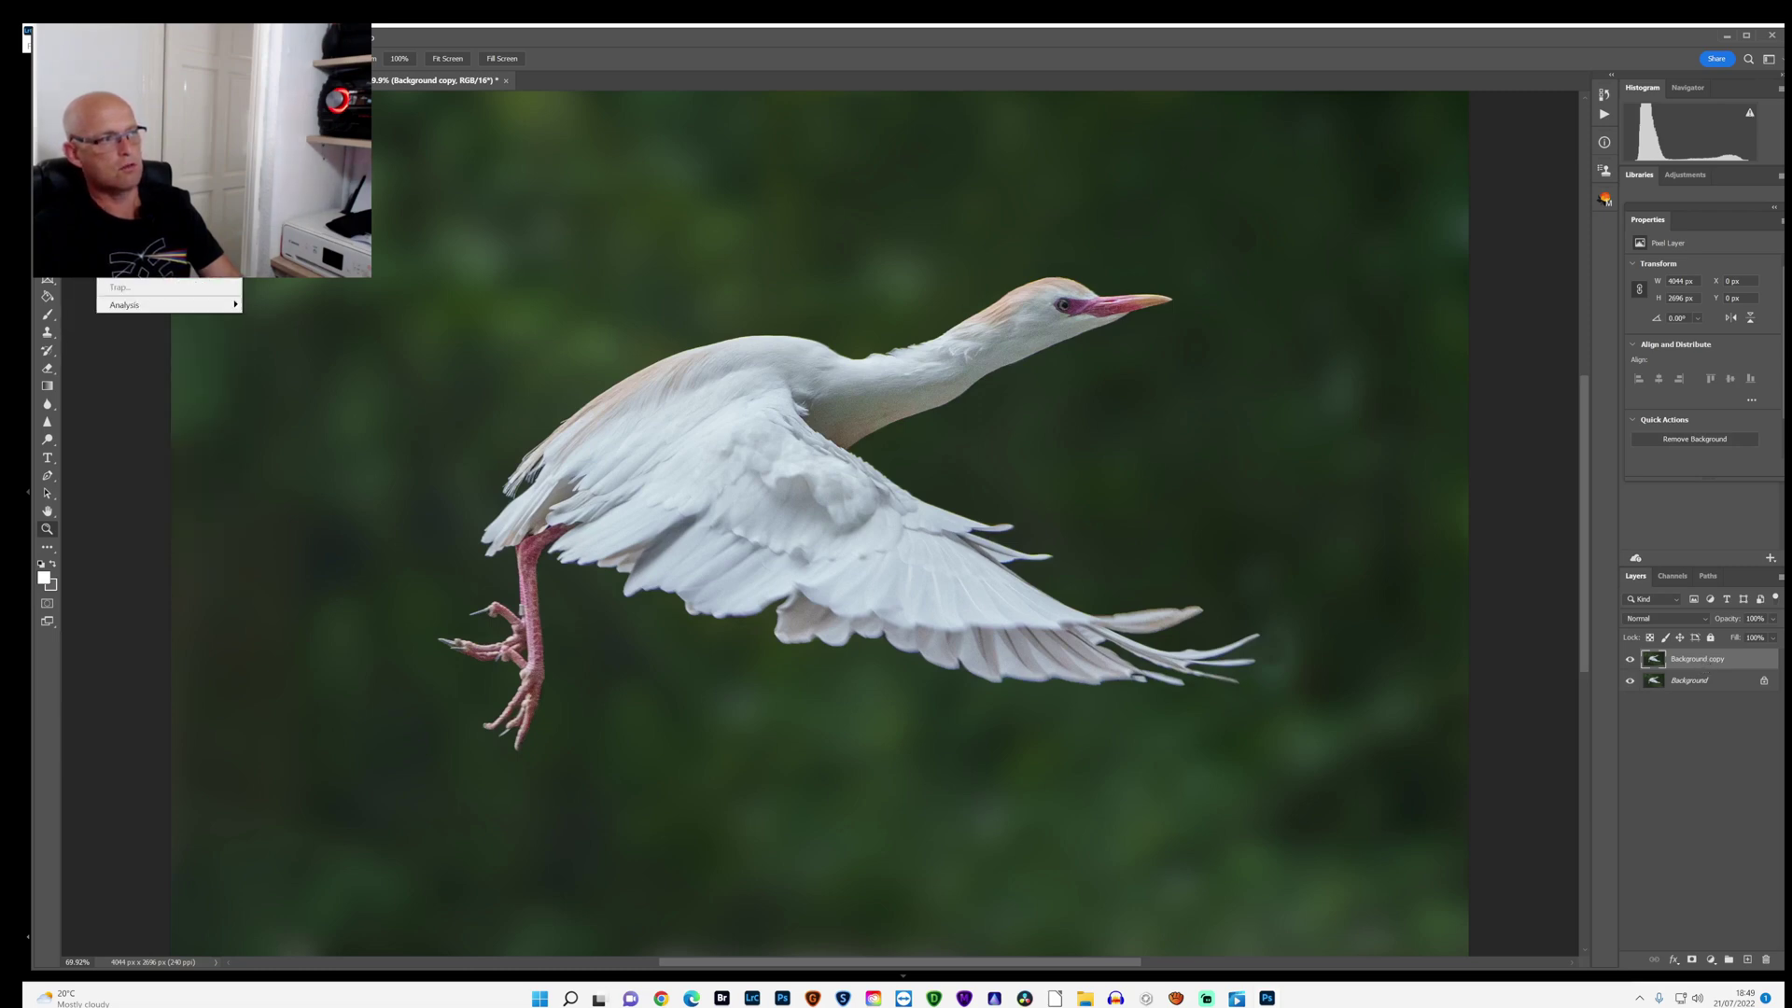
{"action": "key", "text": "ctrl+shift+l"}
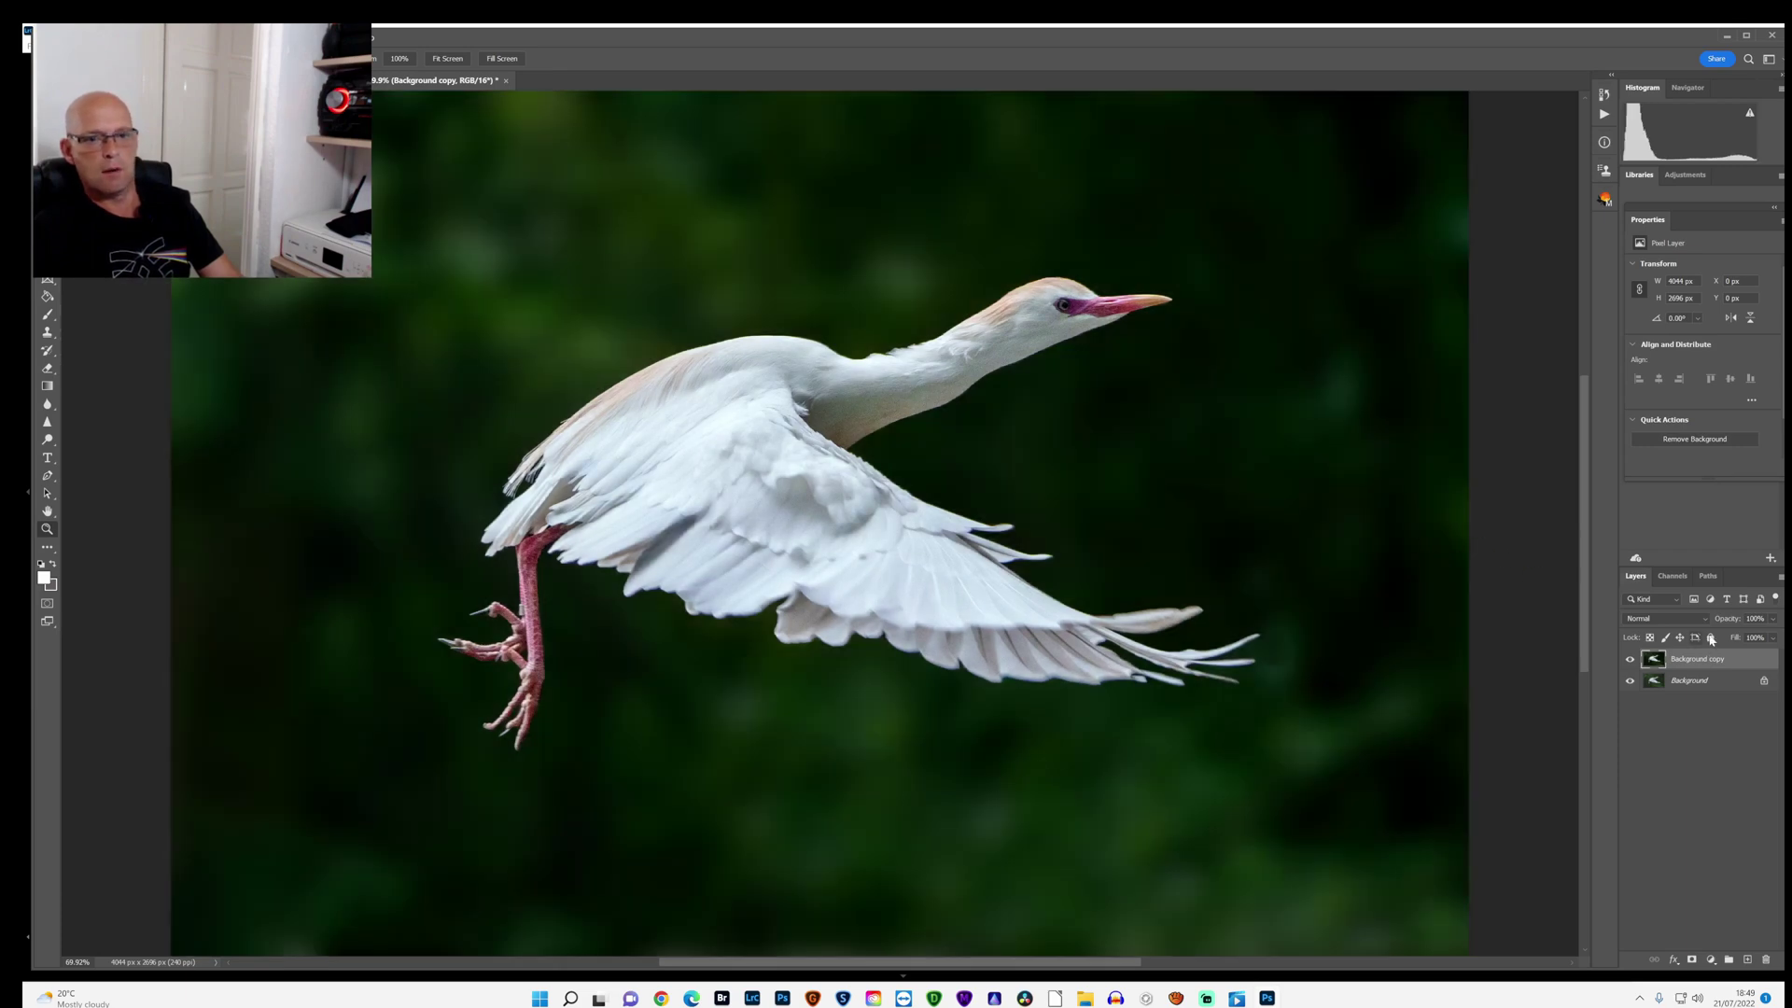
{"action": "left_click_drag", "start_coordinate": [1729, 623], "coordinate": [1675, 632]}
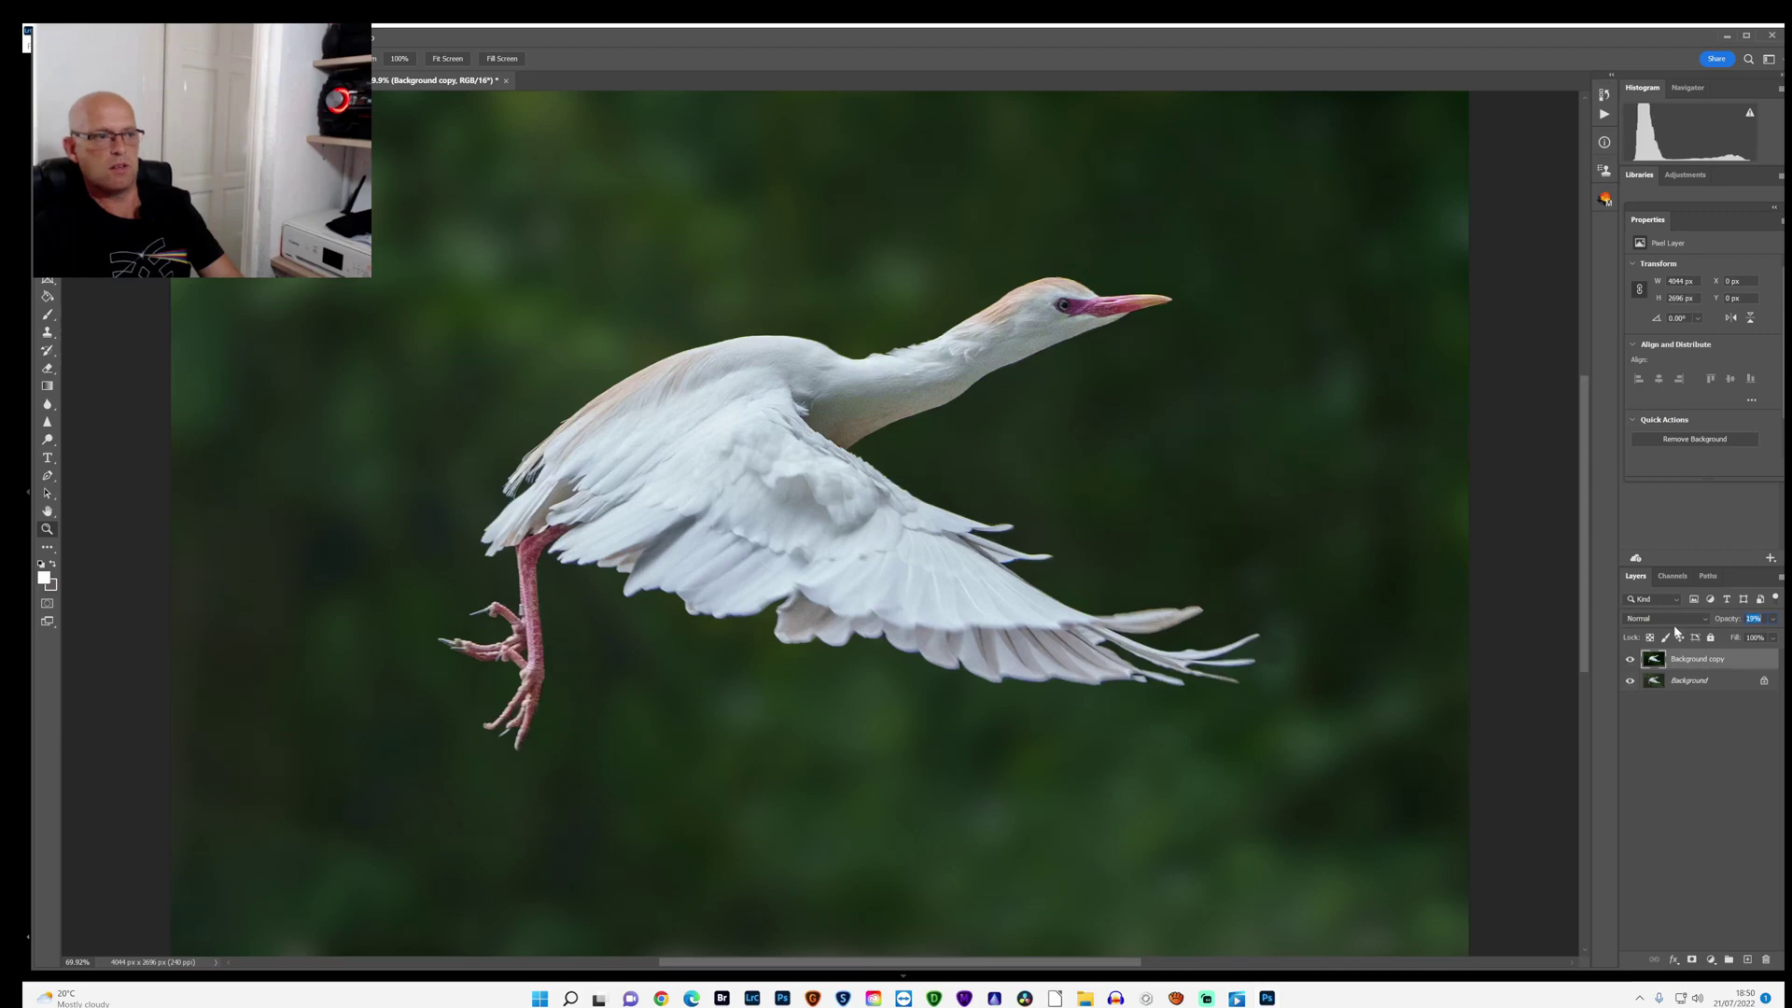
{"action": "left_click", "coordinate": [1629, 660]}
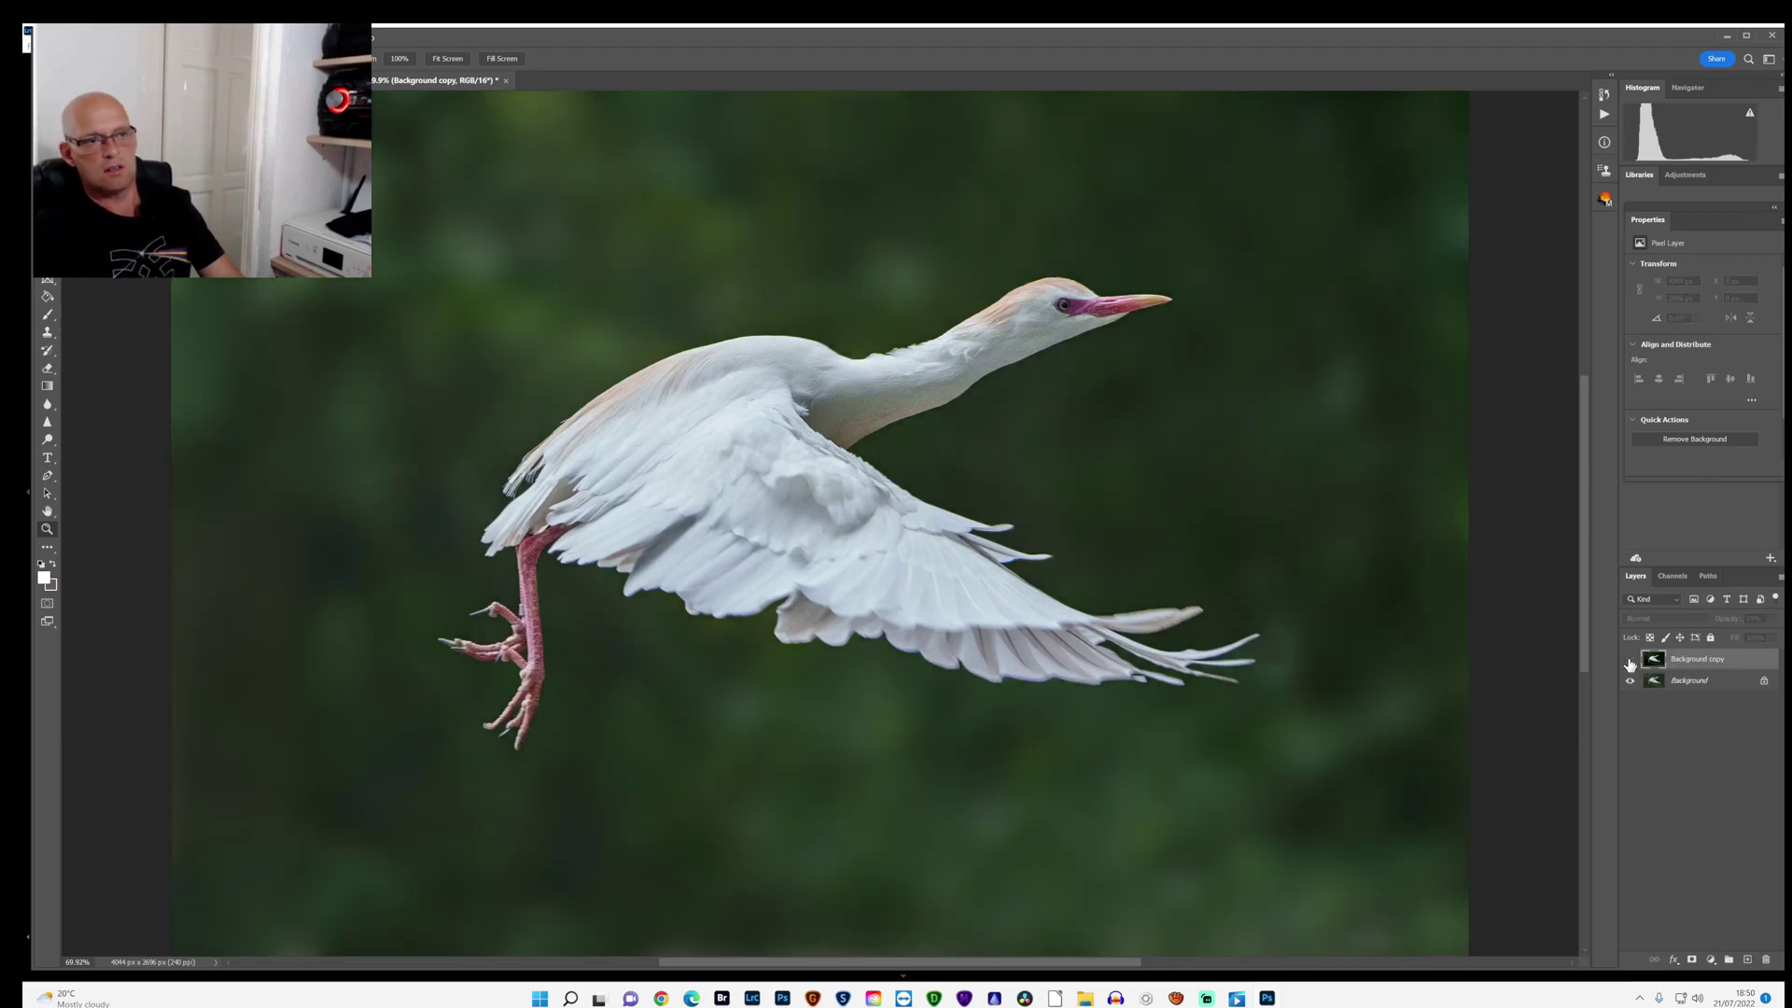
{"action": "left_click", "coordinate": [1629, 660]}
{"action": "left_click", "coordinate": [1629, 659]}
{"action": "left_click", "coordinate": [1629, 660]}
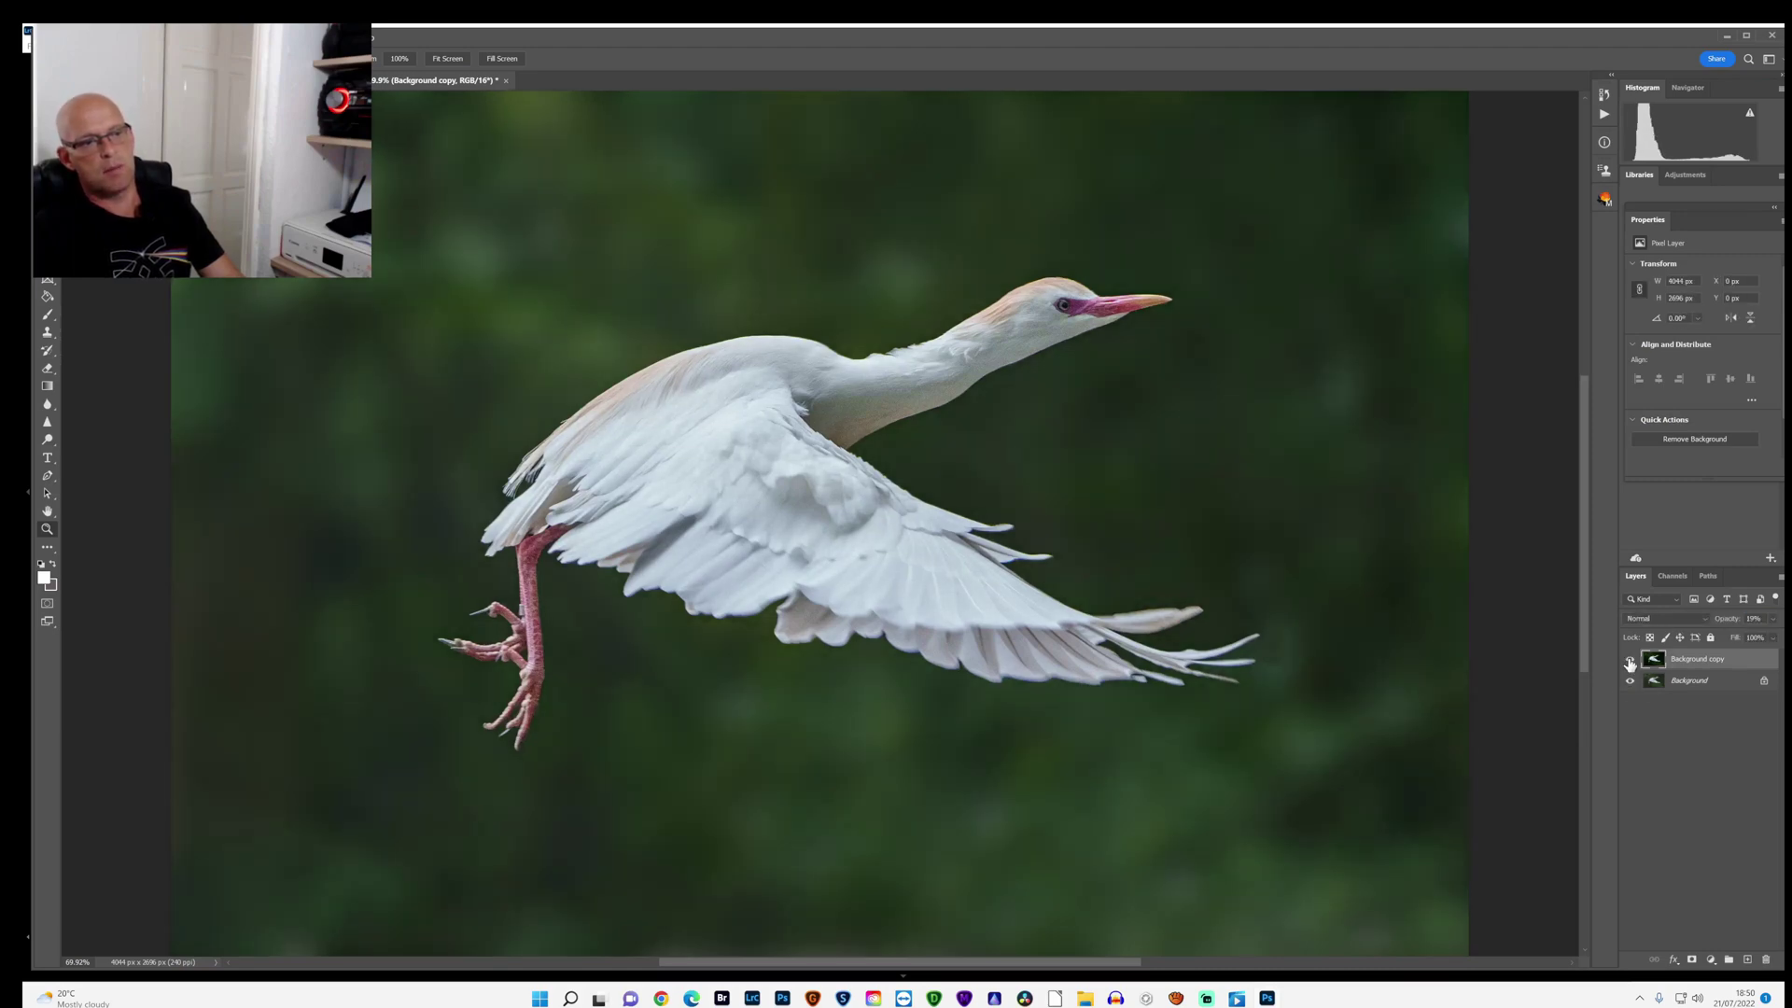
{"action": "left_click", "coordinate": [1629, 660]}
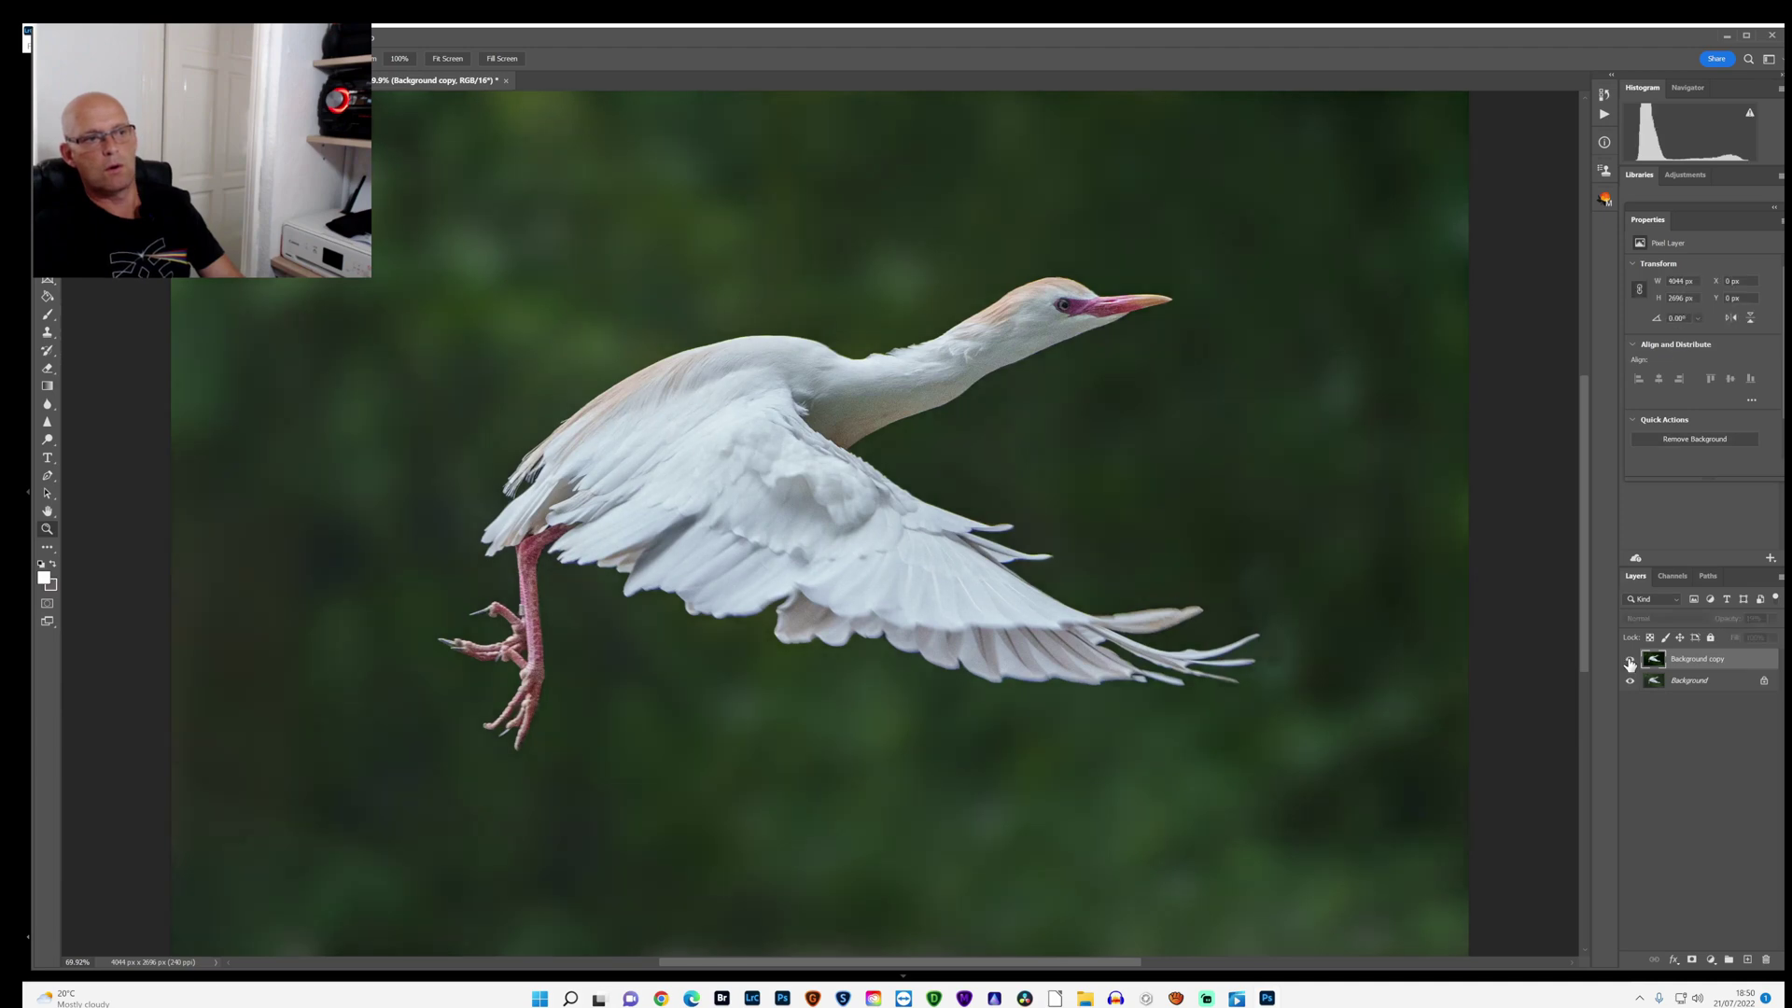
{"action": "left_click", "coordinate": [1629, 659]}
Step: Save the layered image as a TIFF with ZIP image compression and RLE layer compression
{"action": "key", "text": "alt+f"}
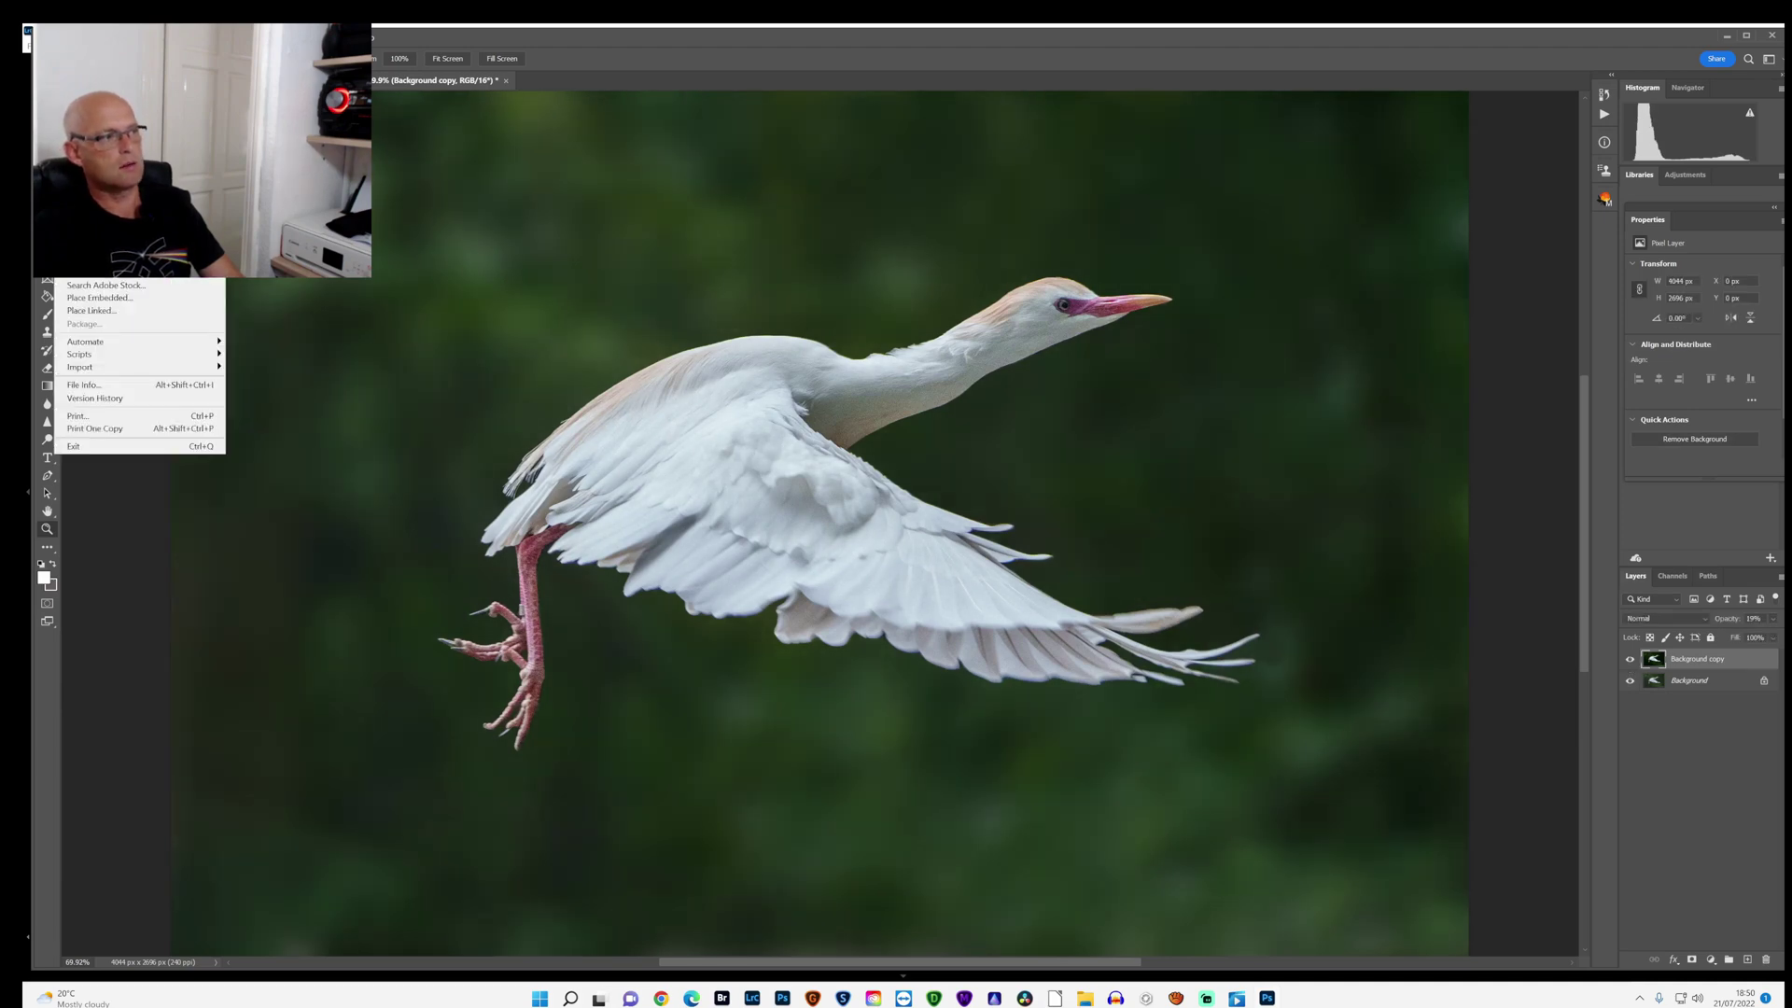
{"action": "key", "text": "ctrl+s"}
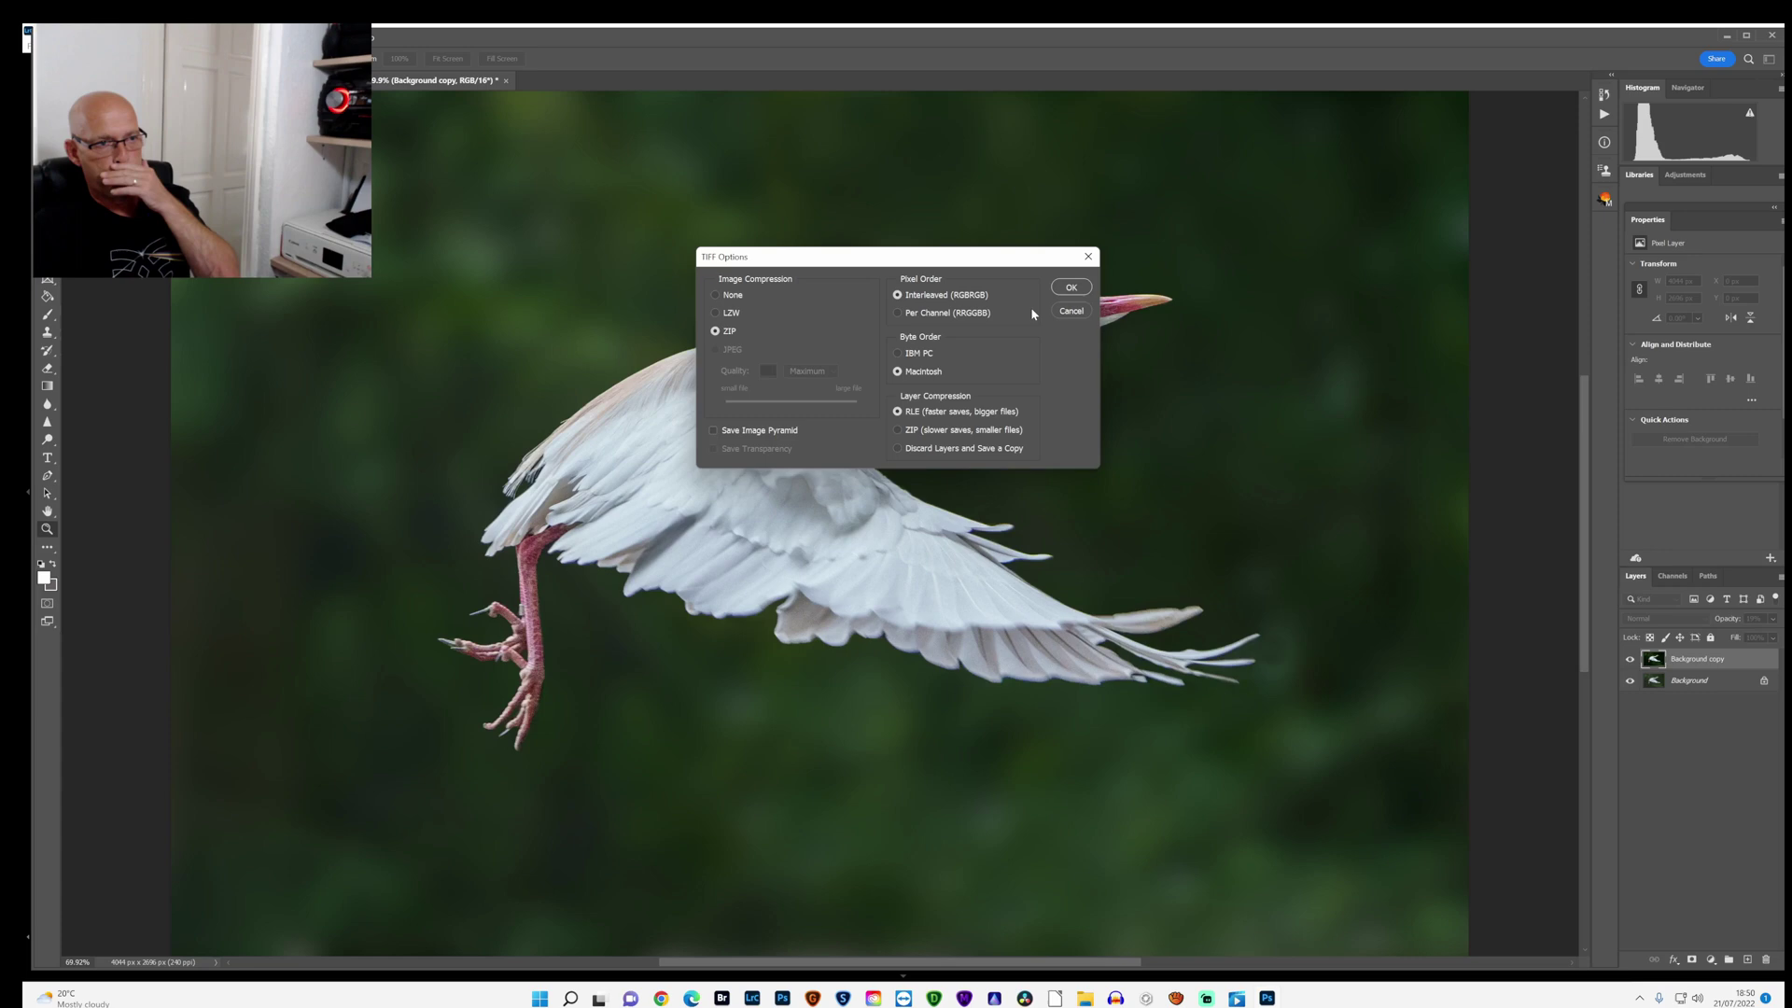
{"action": "left_click", "coordinate": [1071, 286]}
{"action": "left_click", "coordinate": [893, 387]}
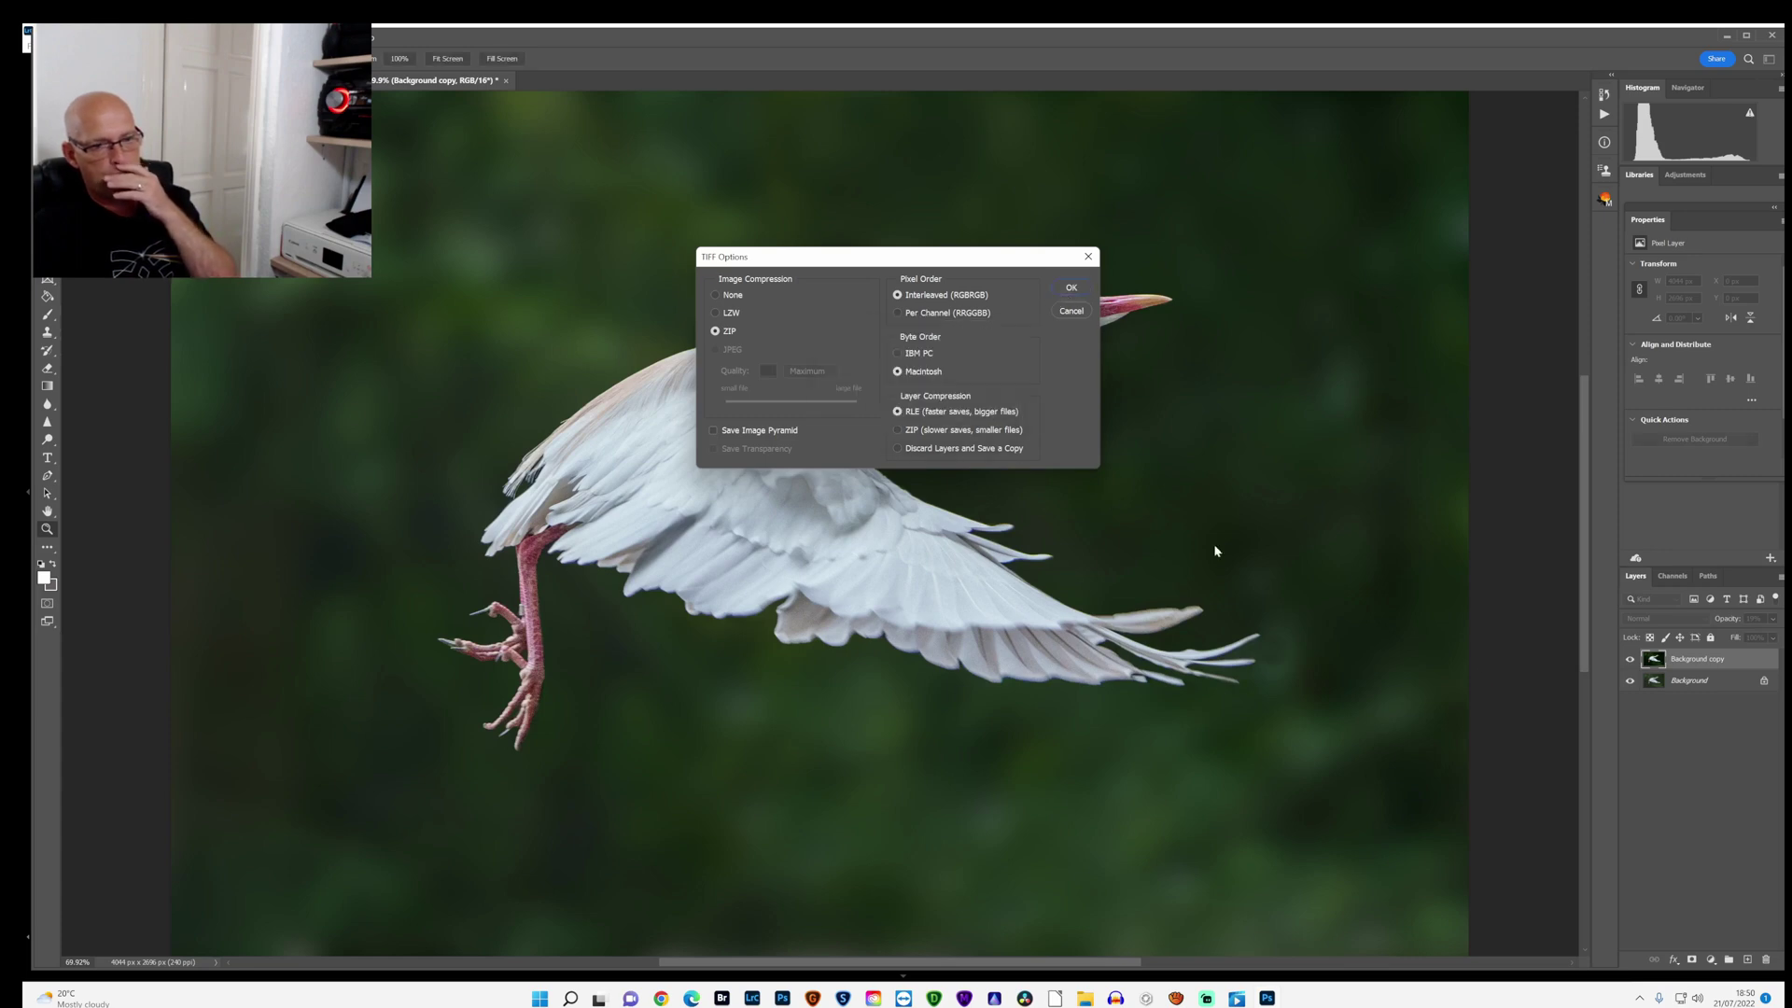
Step: Switch to Lightroom Classic, send the bird photo to Topaz DeNoise AI and apply the Low Light model
{"action": "left_click", "coordinate": [753, 998]}
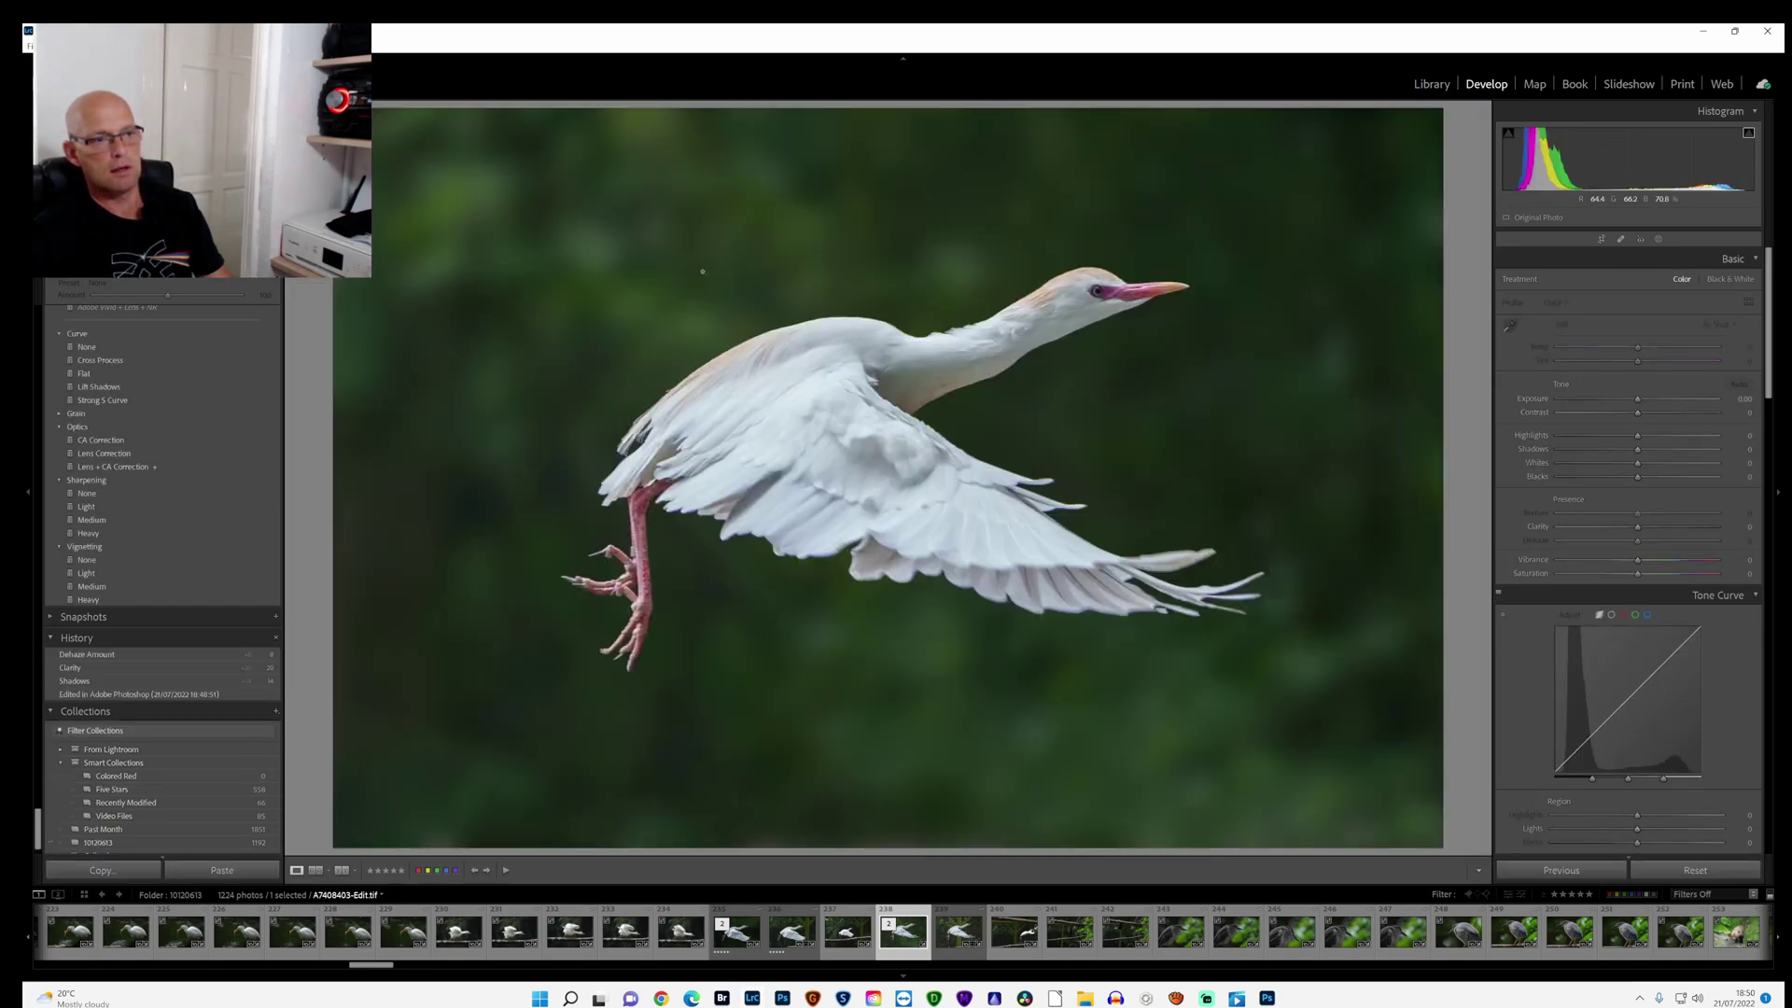
{"action": "right_click", "coordinate": [651, 233]}
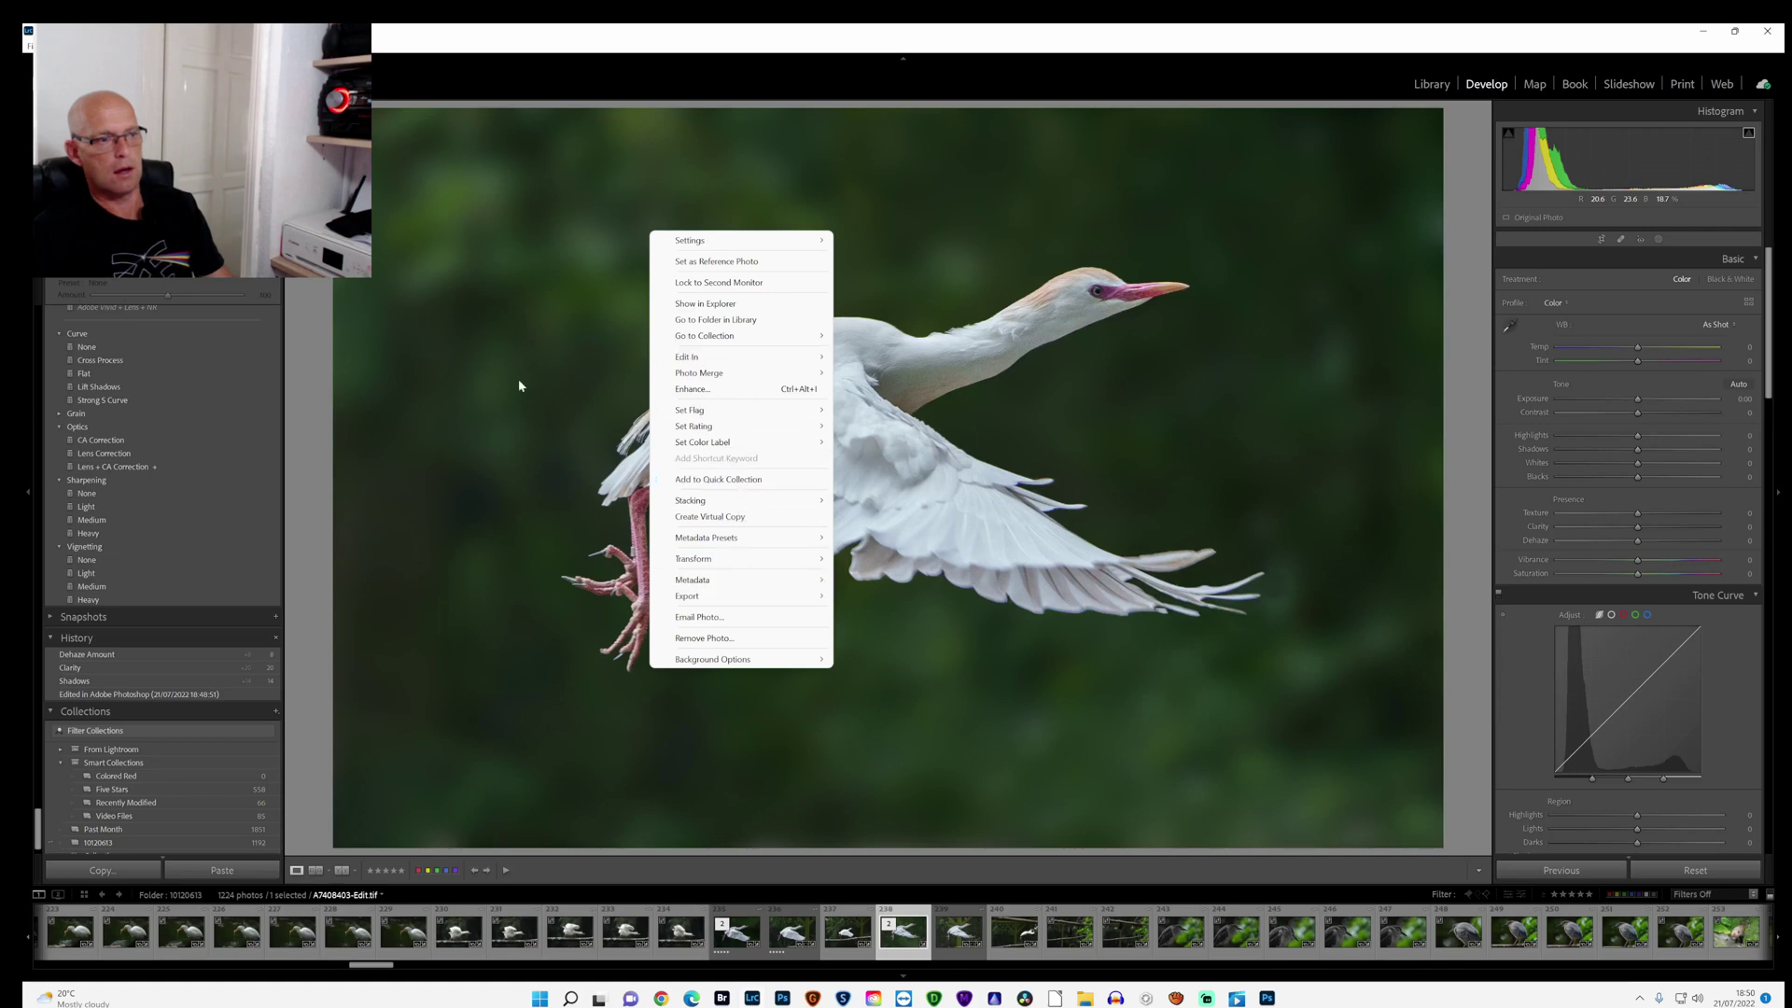
{"action": "right_click", "coordinate": [505, 325]}
{"action": "mouse_move", "coordinate": [565, 457]}
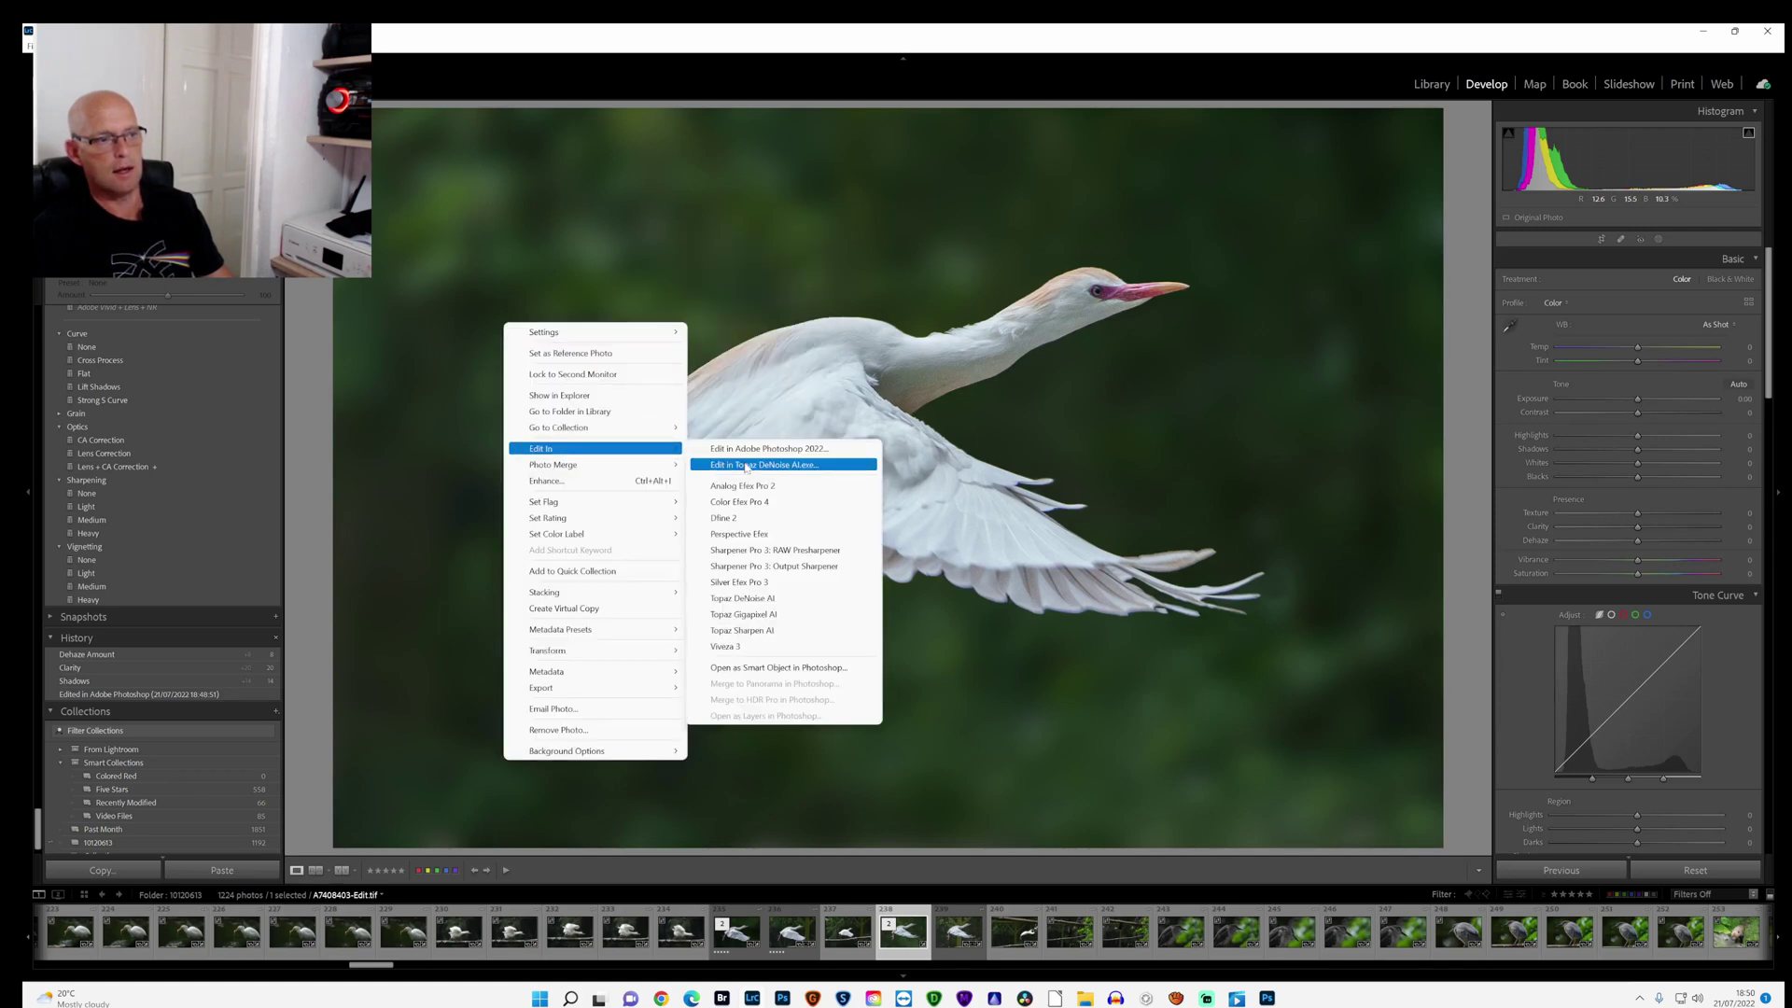
{"action": "left_click", "coordinate": [737, 451]}
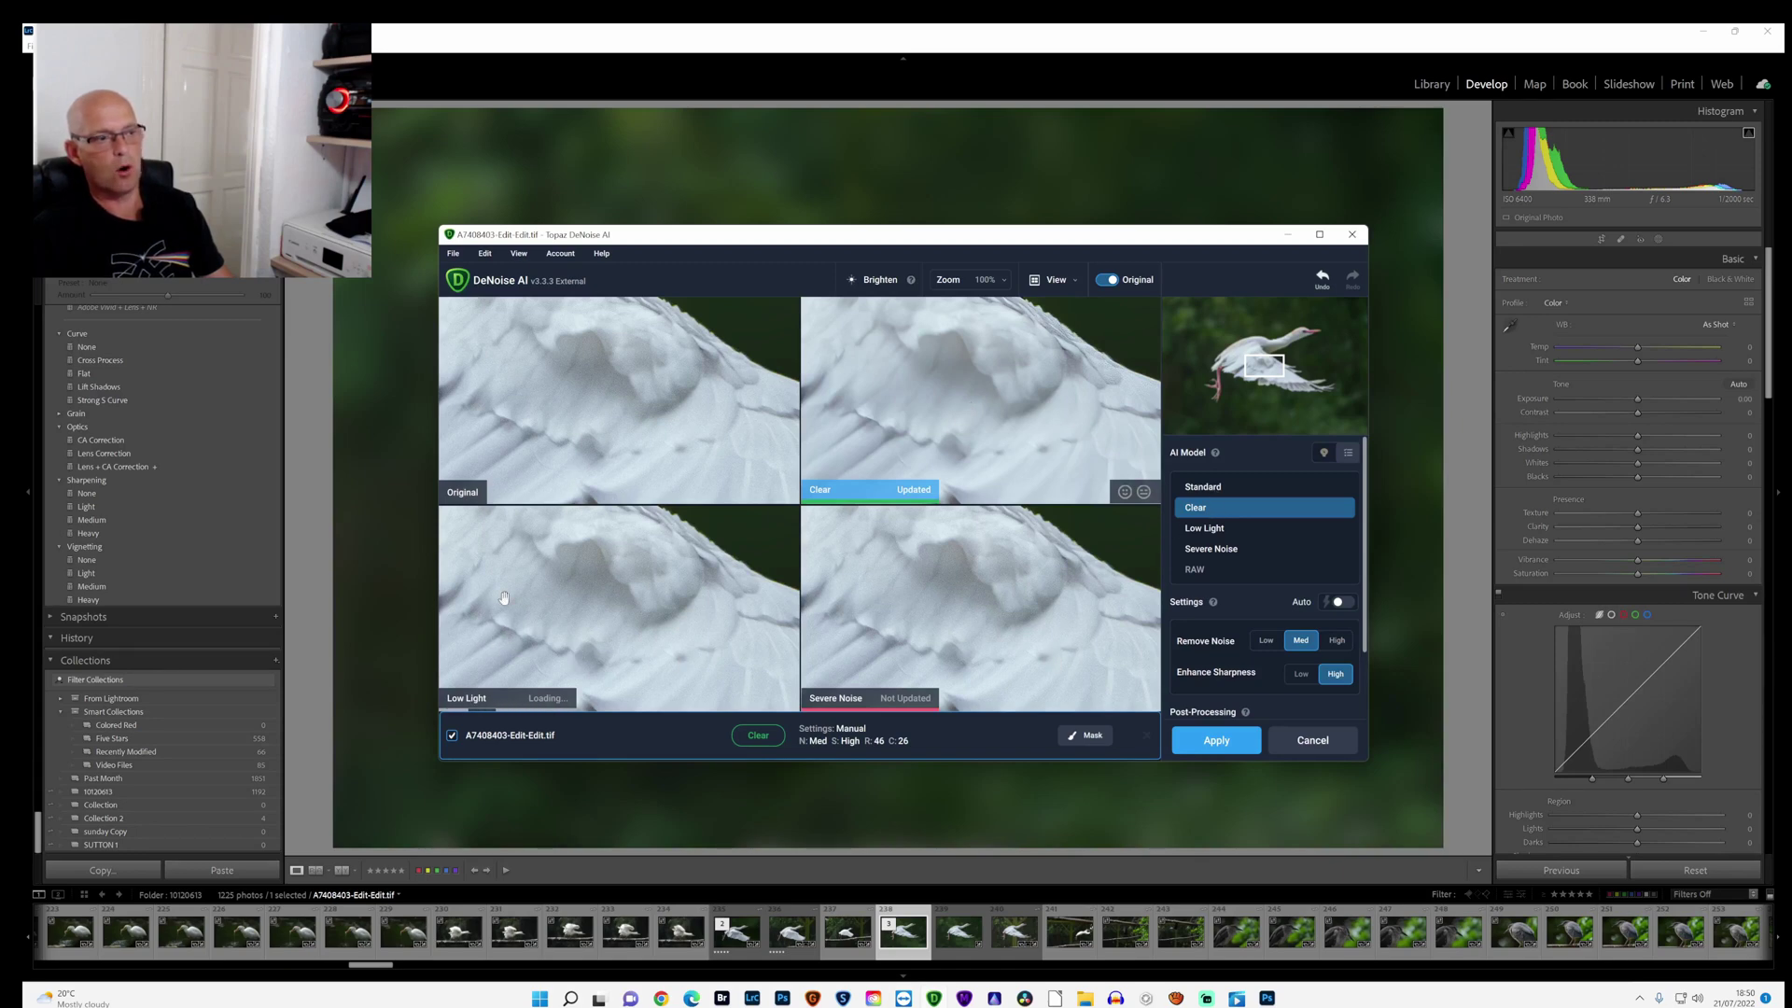
{"action": "left_click", "coordinate": [637, 609]}
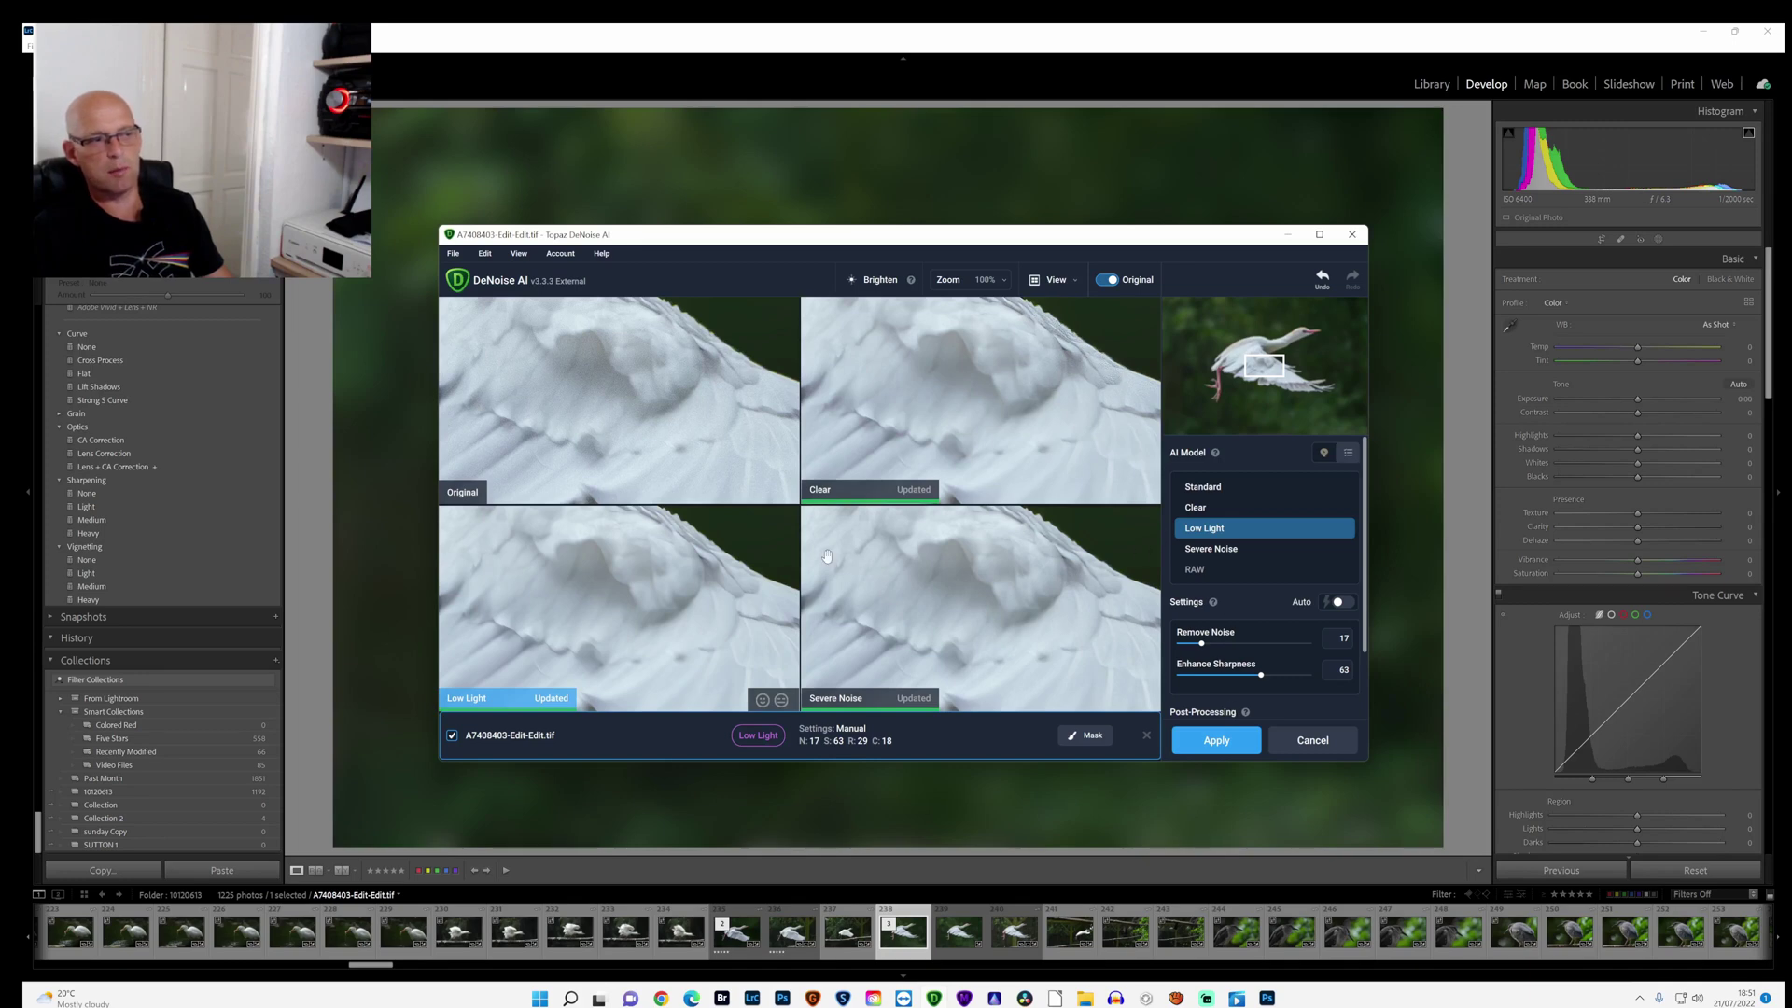
{"action": "left_click", "coordinate": [1215, 742]}
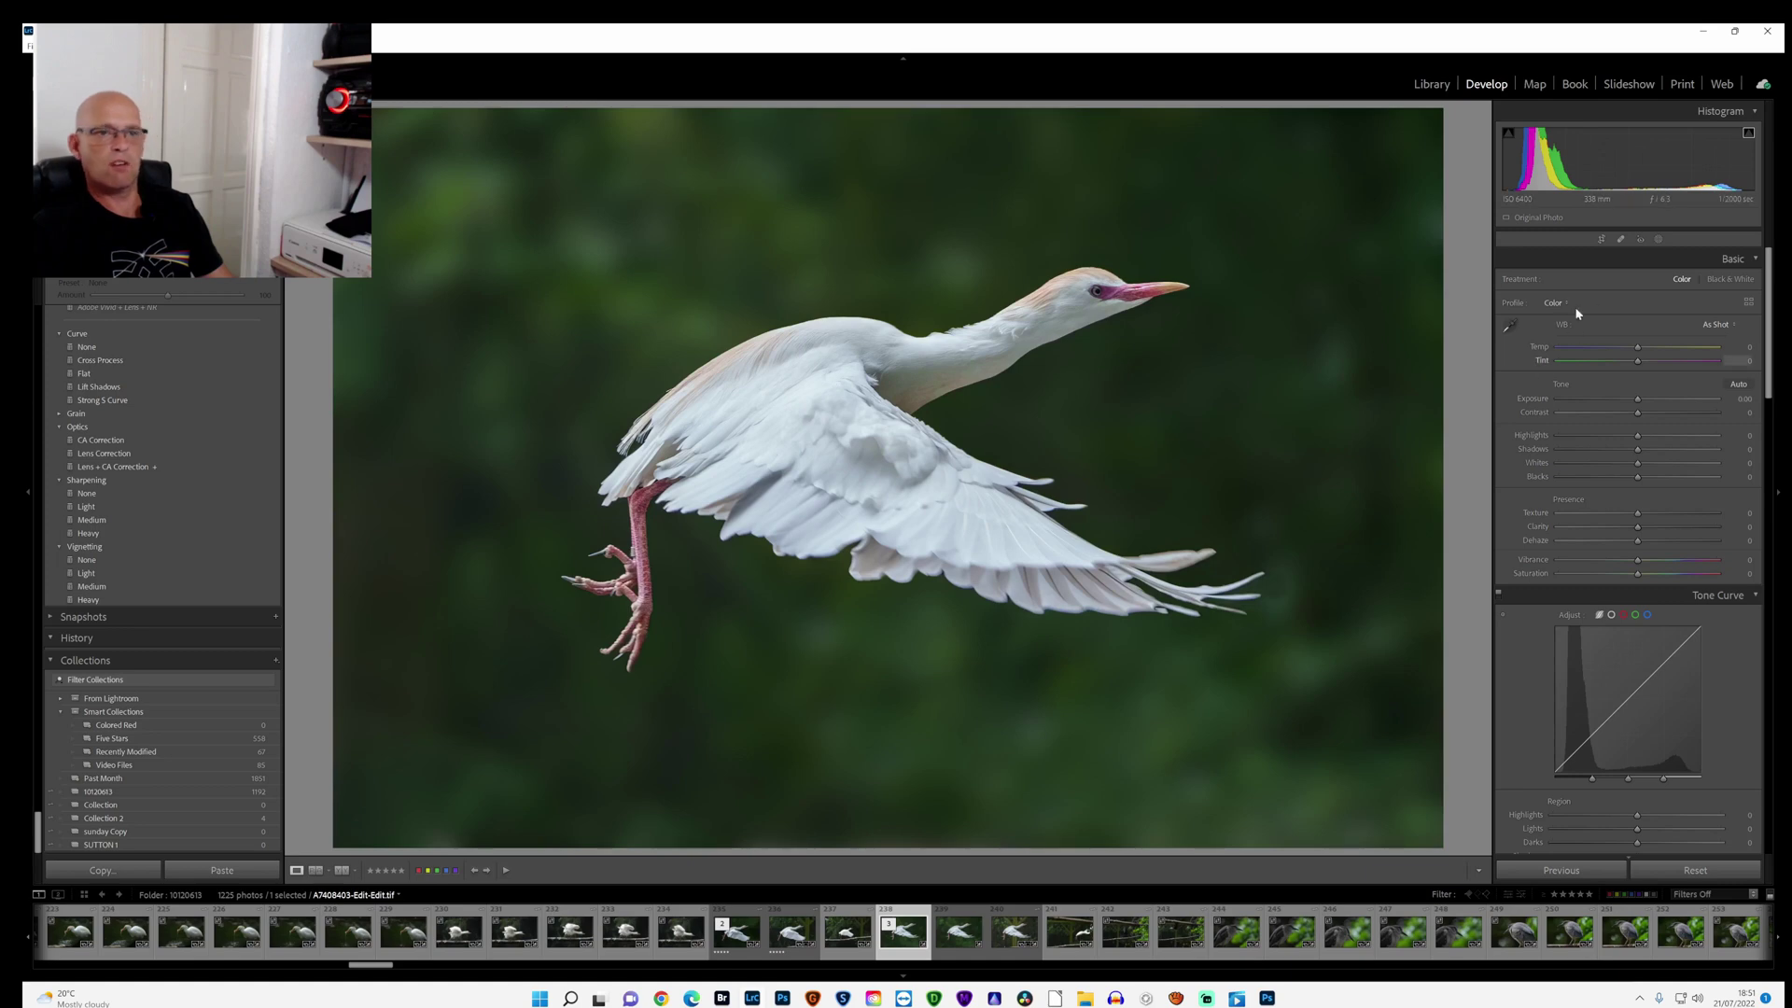
Step: Mask the background with an inverted Select Subject mask and raise its Exposure to 0.29
{"action": "left_click", "coordinate": [1659, 239]}
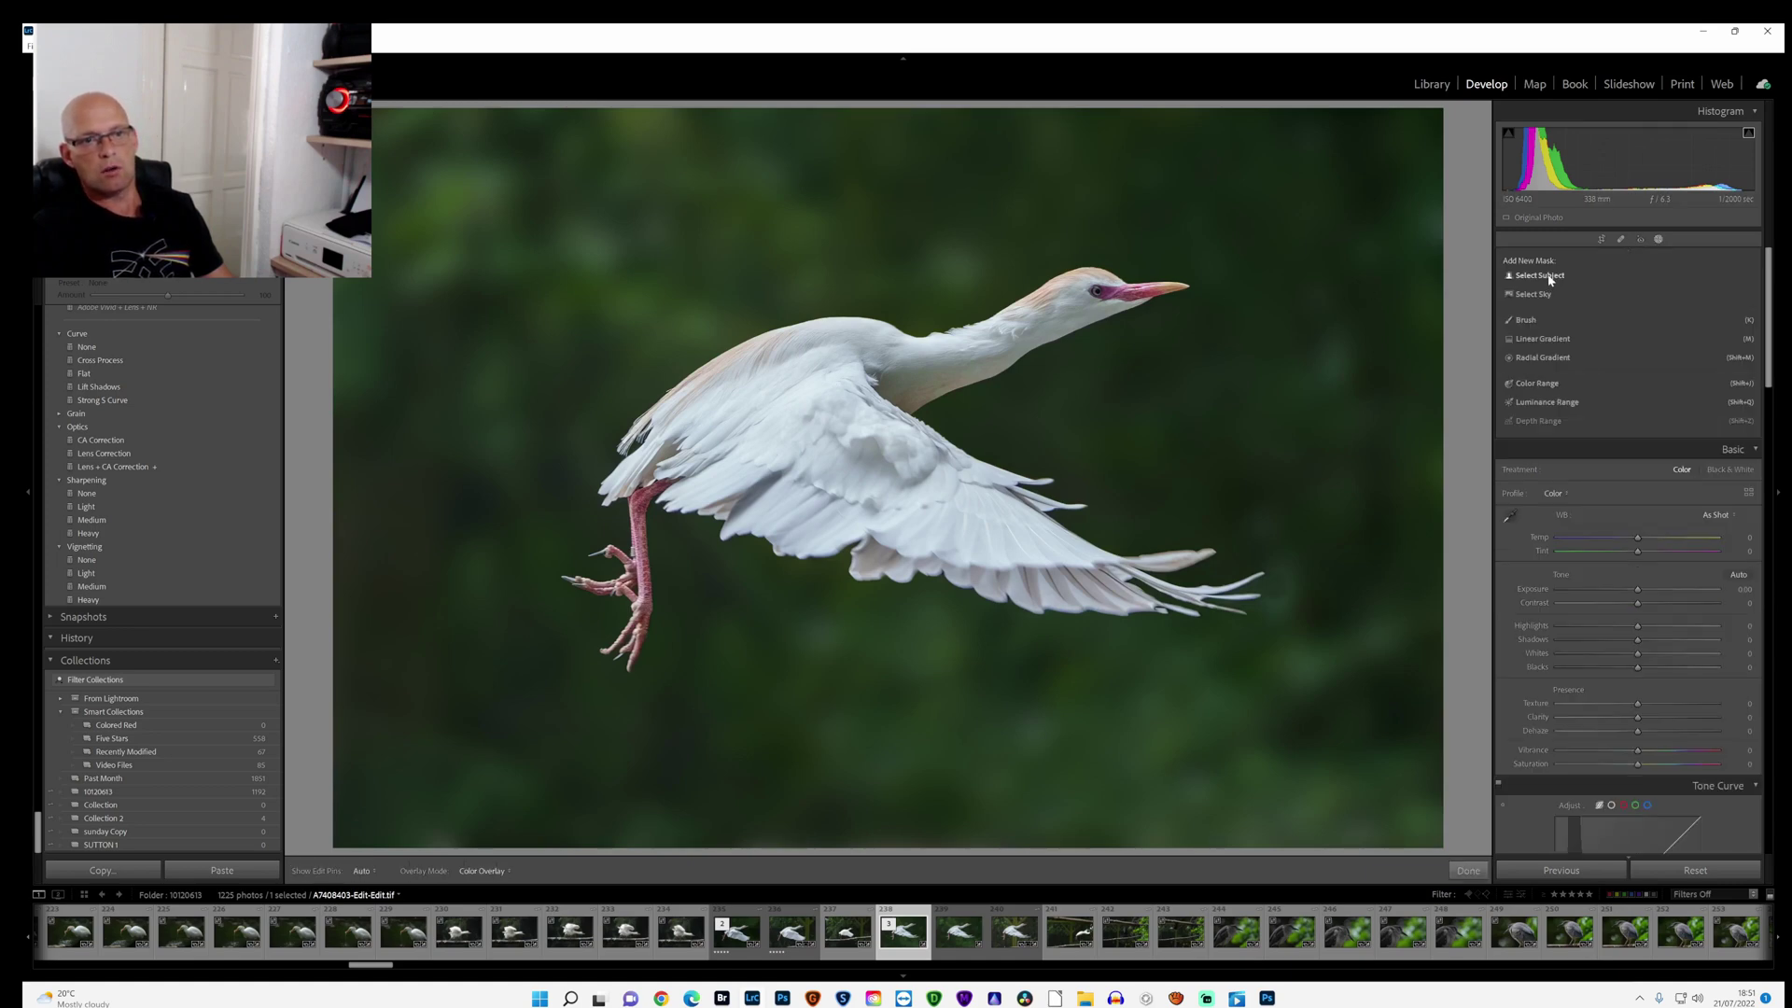
{"action": "left_click", "coordinate": [1547, 276]}
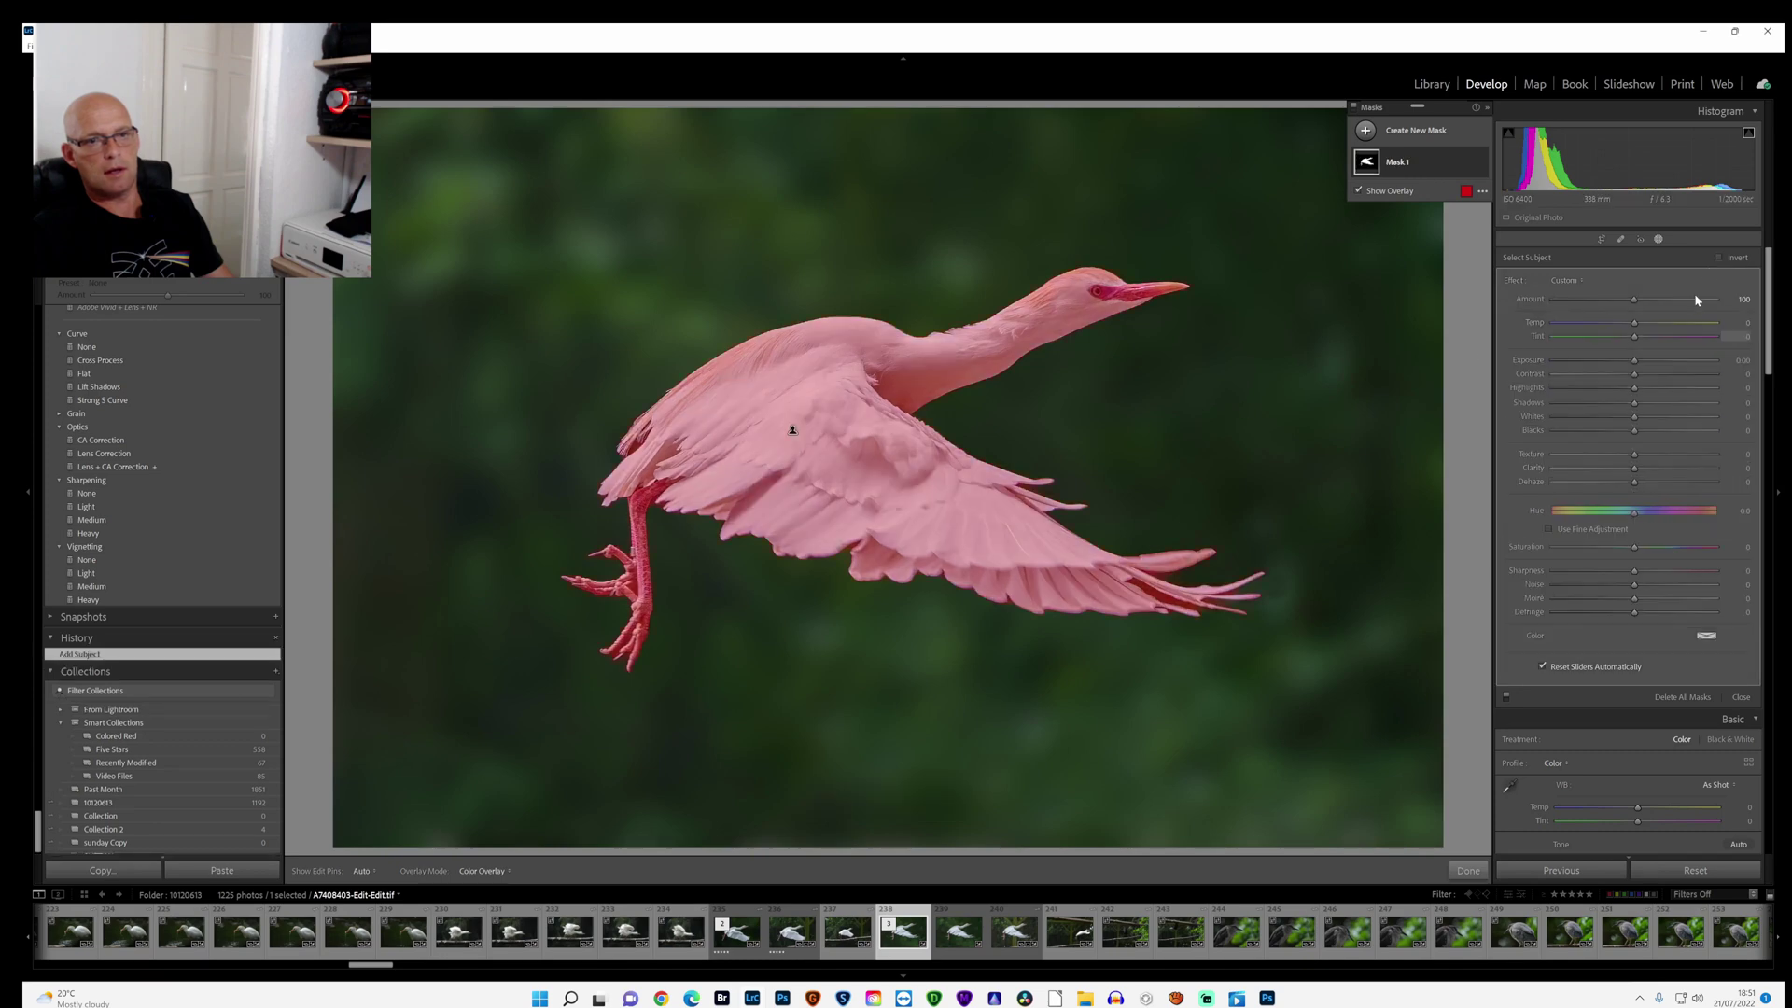
{"action": "left_click", "coordinate": [1720, 259]}
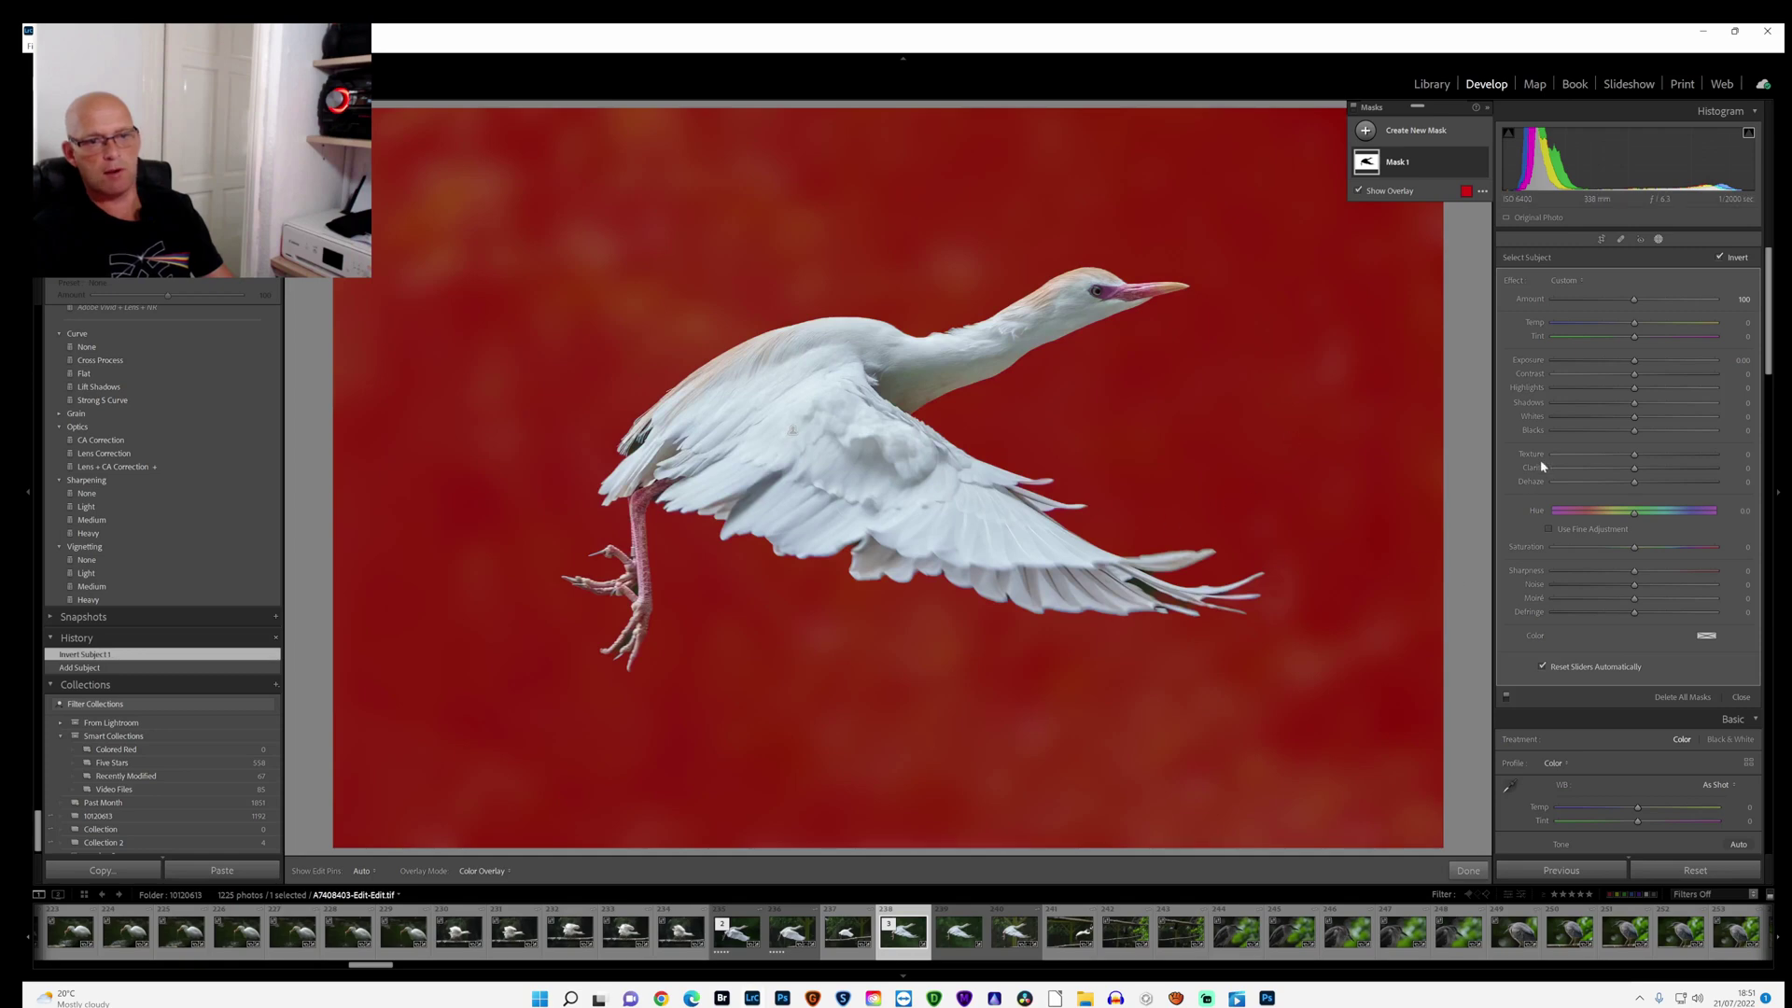
{"action": "left_click_drag", "start_coordinate": [1632, 360], "coordinate": [1639, 361]}
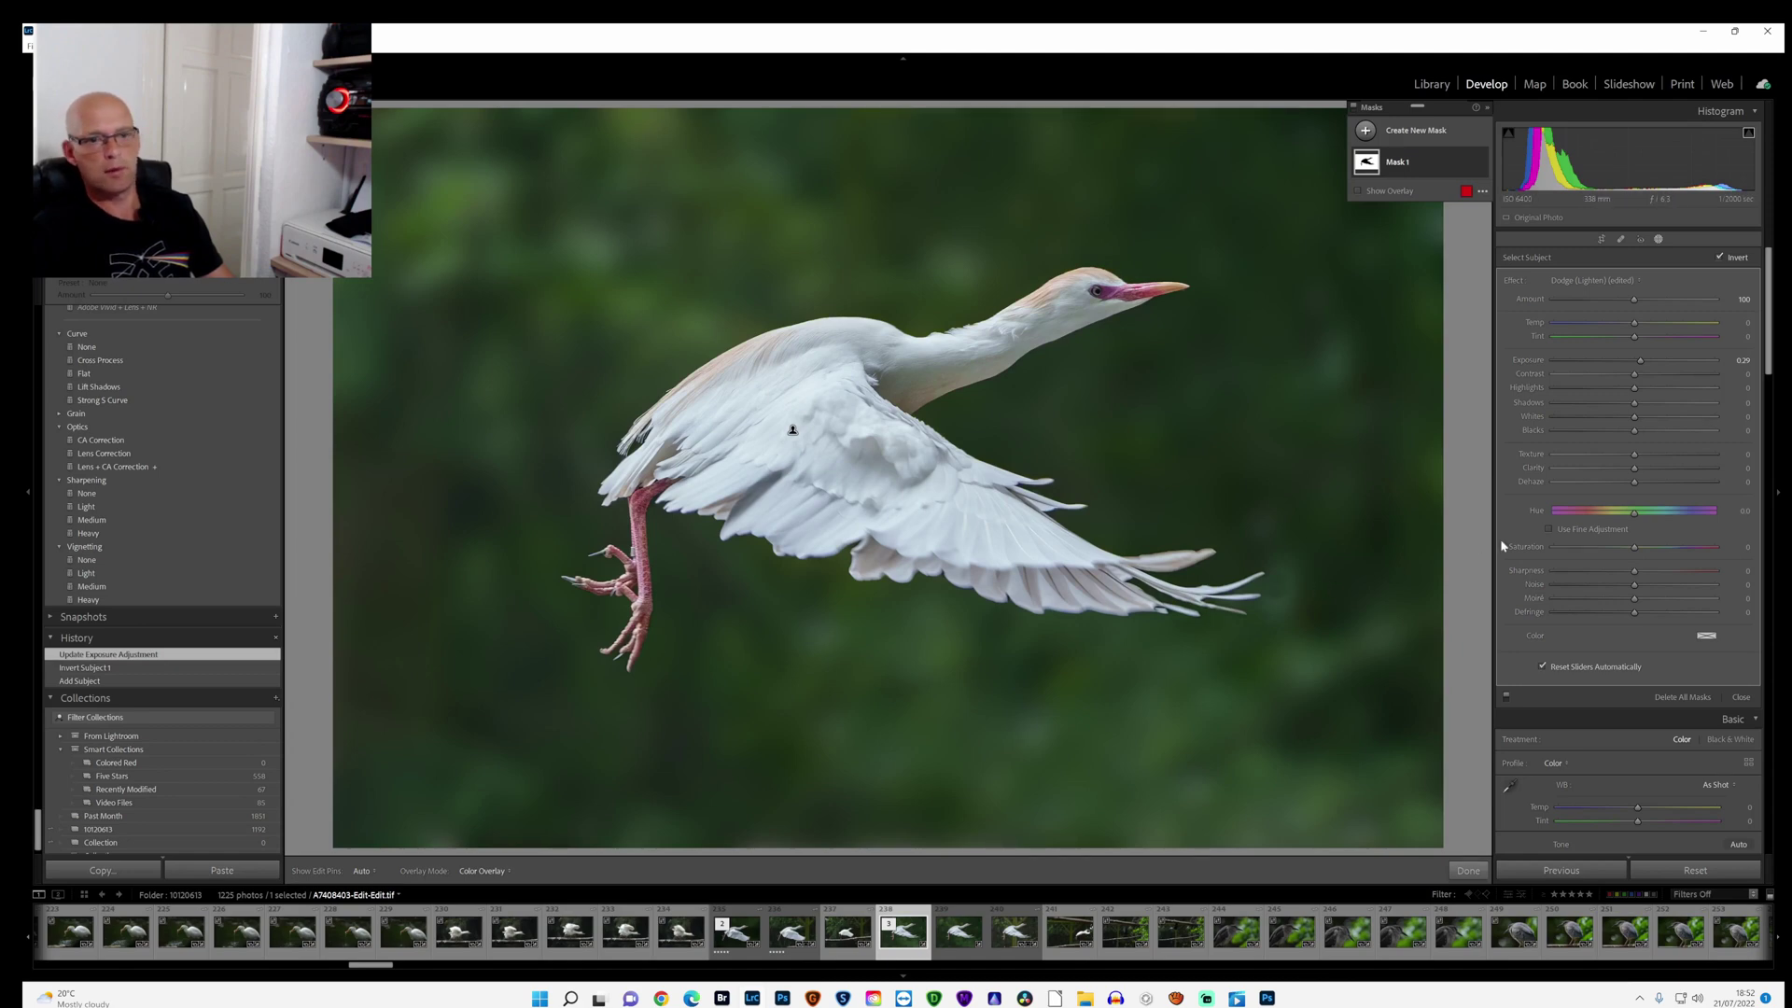
{"action": "left_click", "coordinate": [1468, 870]}
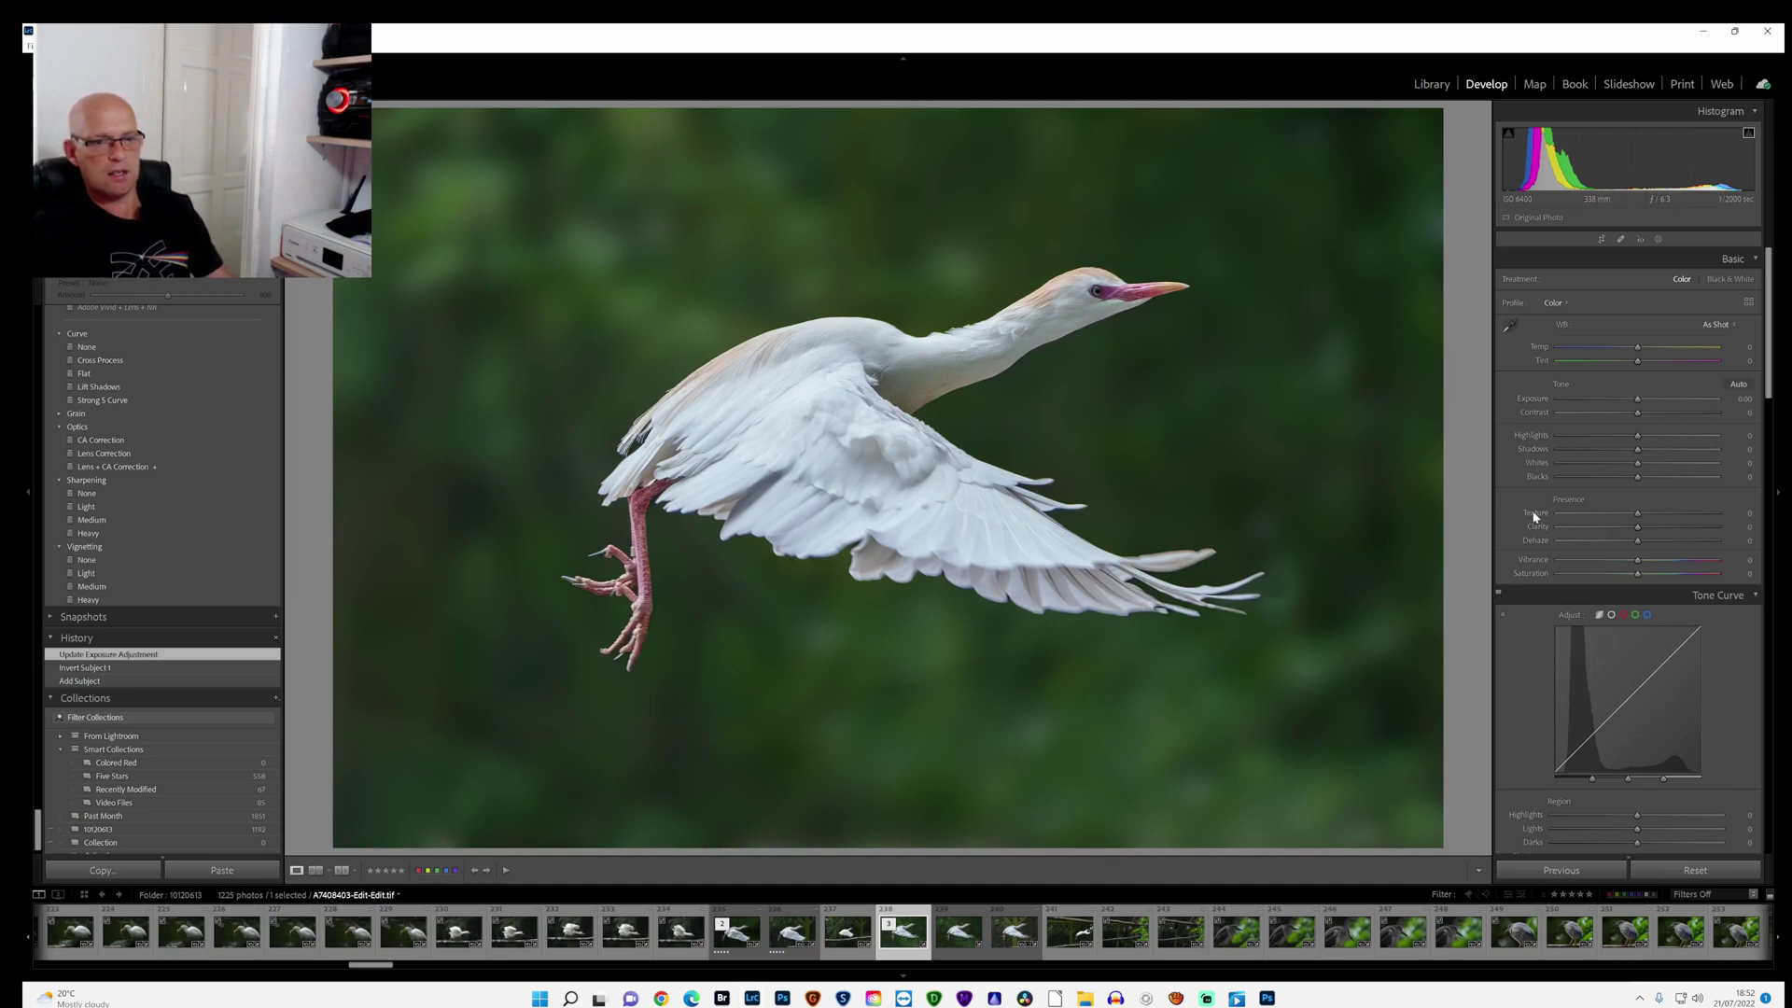
Step: Reduce the photo's Blue saturation to -19 in the HSL adjustments
{"action": "scroll", "coordinate": [1613, 530], "scroll_direction": "down", "scroll_amount": 3}
{"action": "scroll", "coordinate": [1613, 530], "scroll_direction": "down", "scroll_amount": 2}
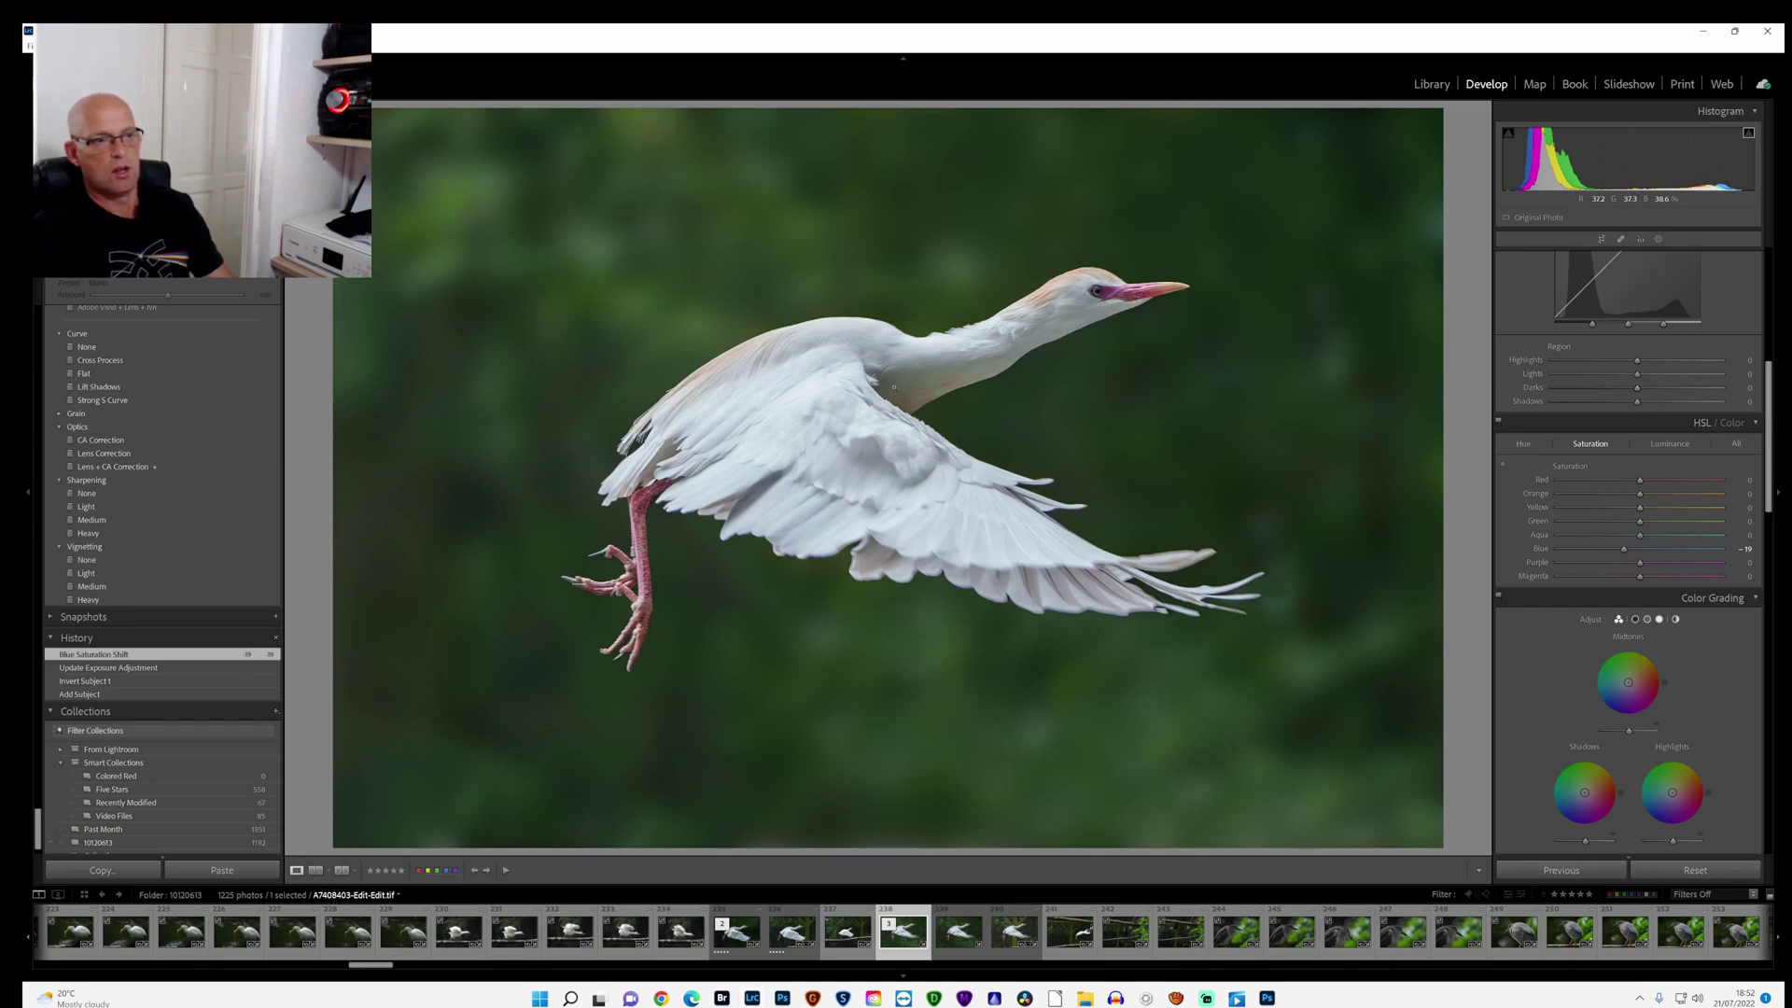
Step: Switch to Photoshop, close the earlier flying-bird document and return to Lightroom Classic
{"action": "right_click", "coordinate": [671, 226]}
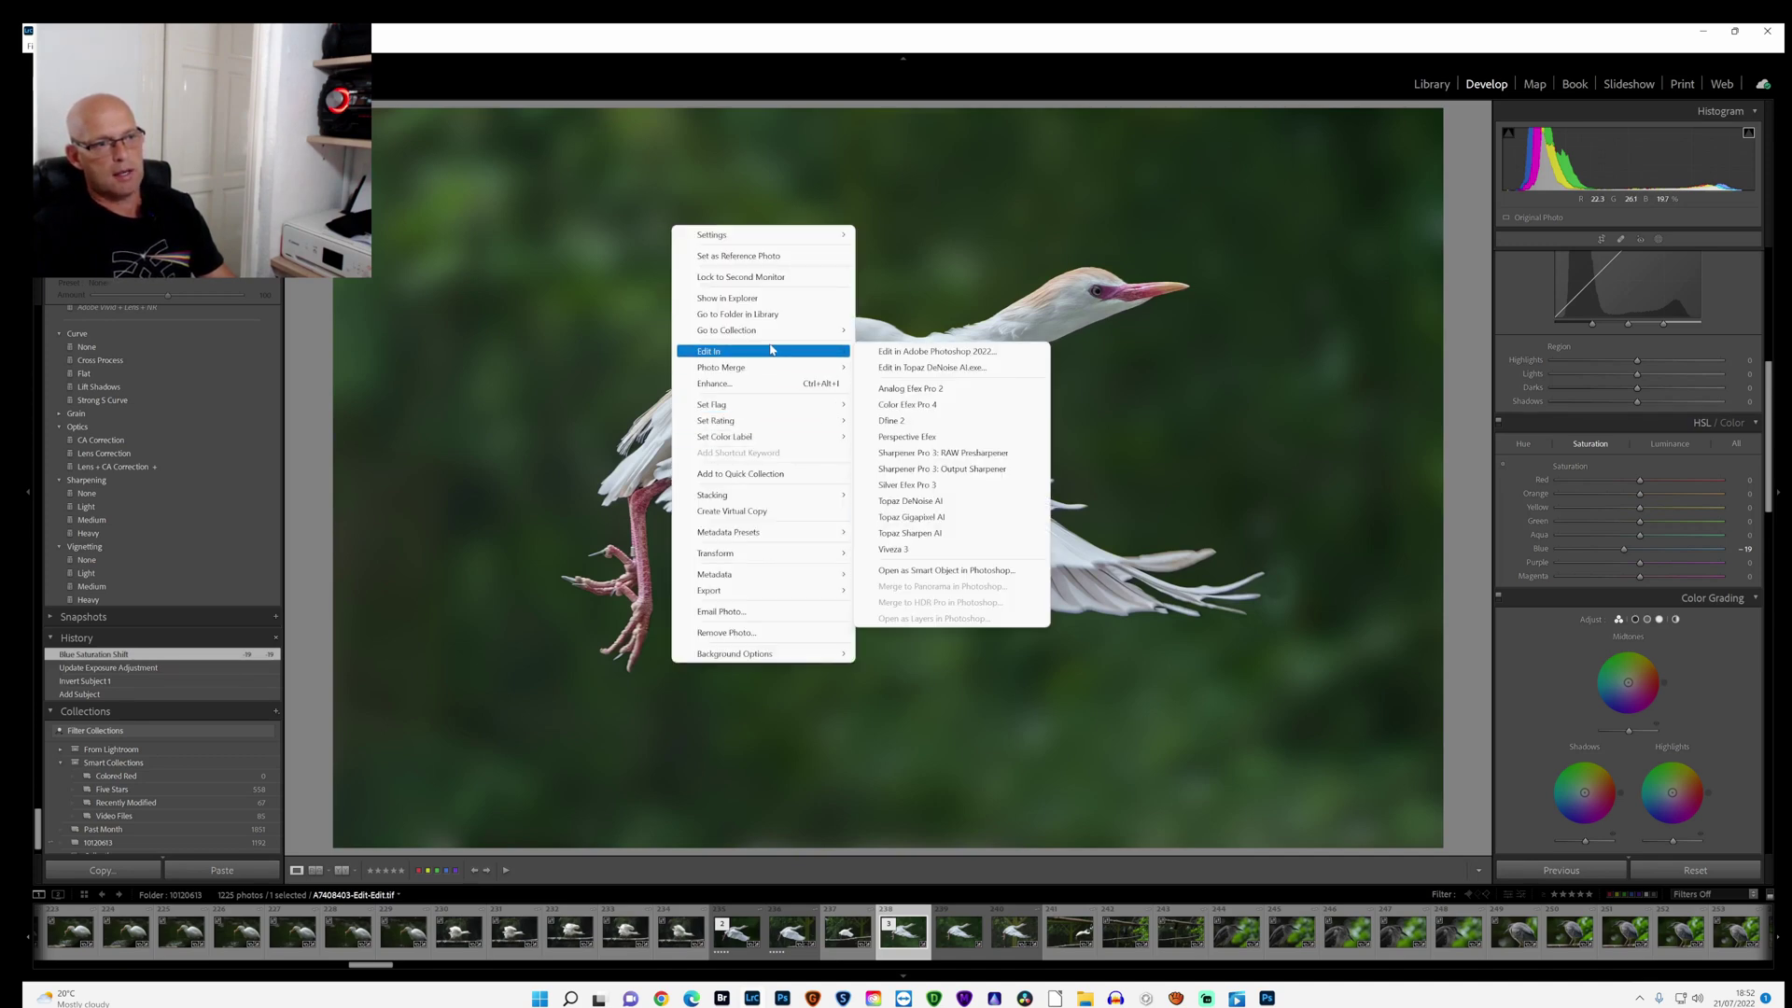
{"action": "left_click", "coordinate": [784, 998]}
{"action": "left_click", "coordinate": [784, 998]}
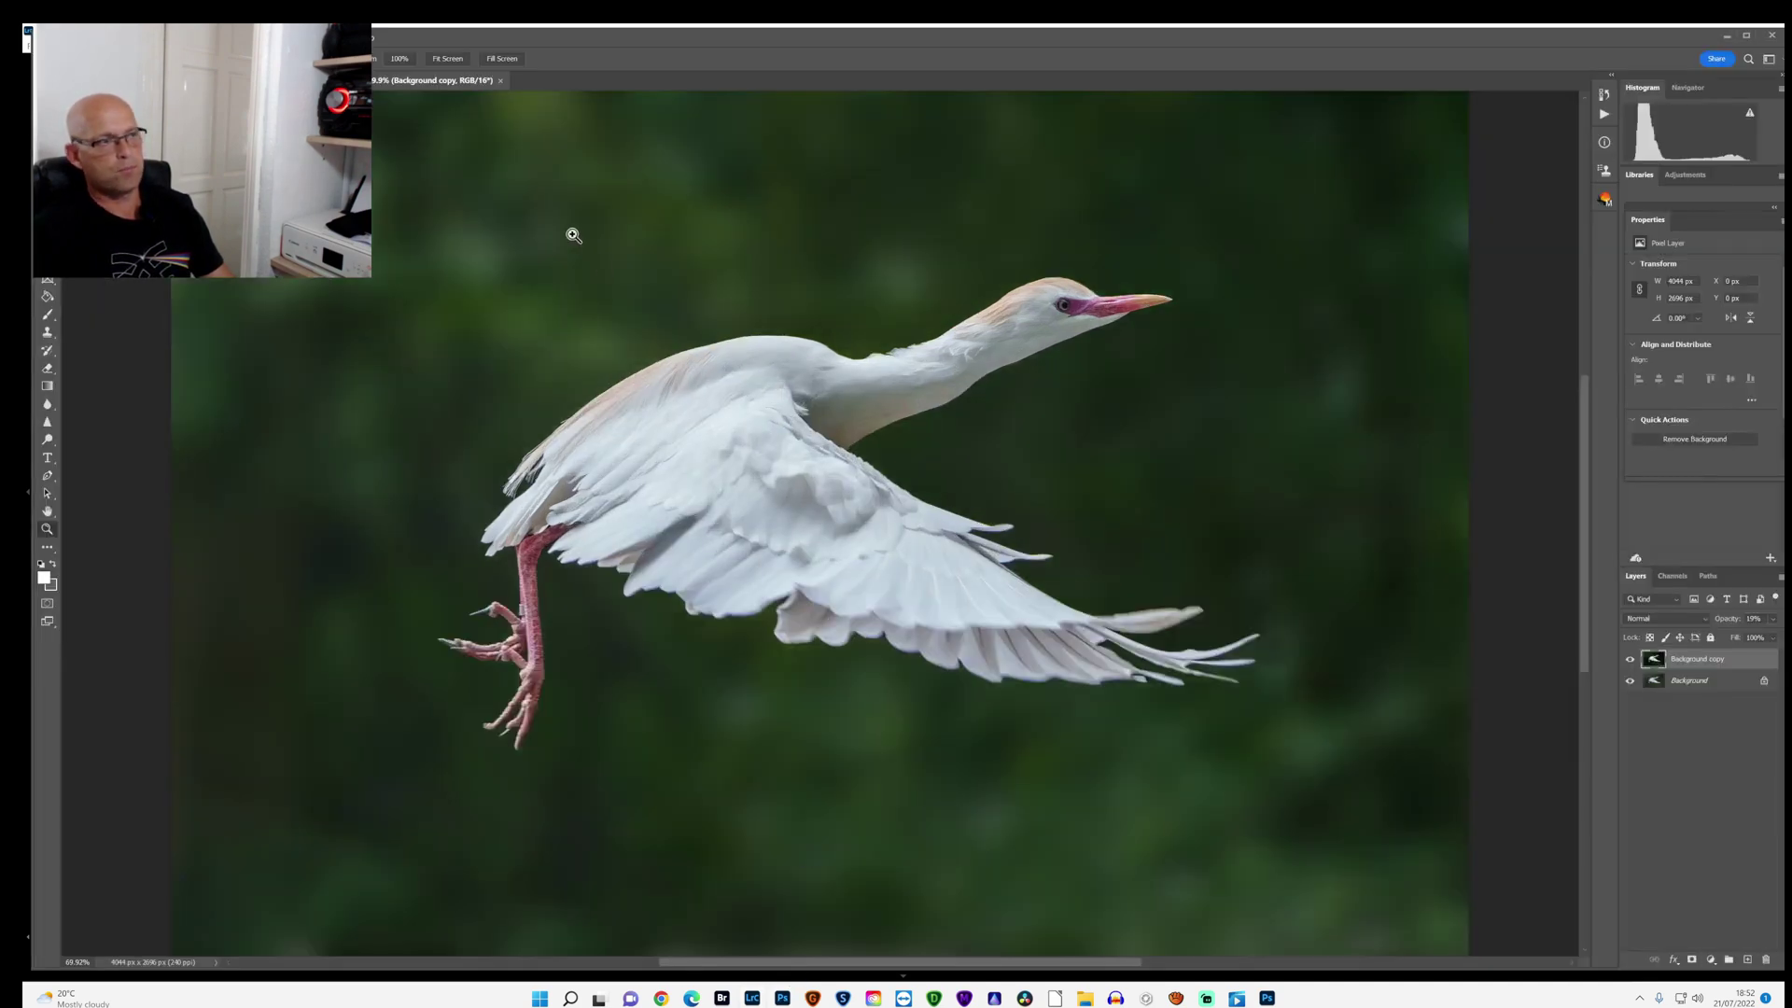
{"action": "left_click", "coordinate": [503, 82]}
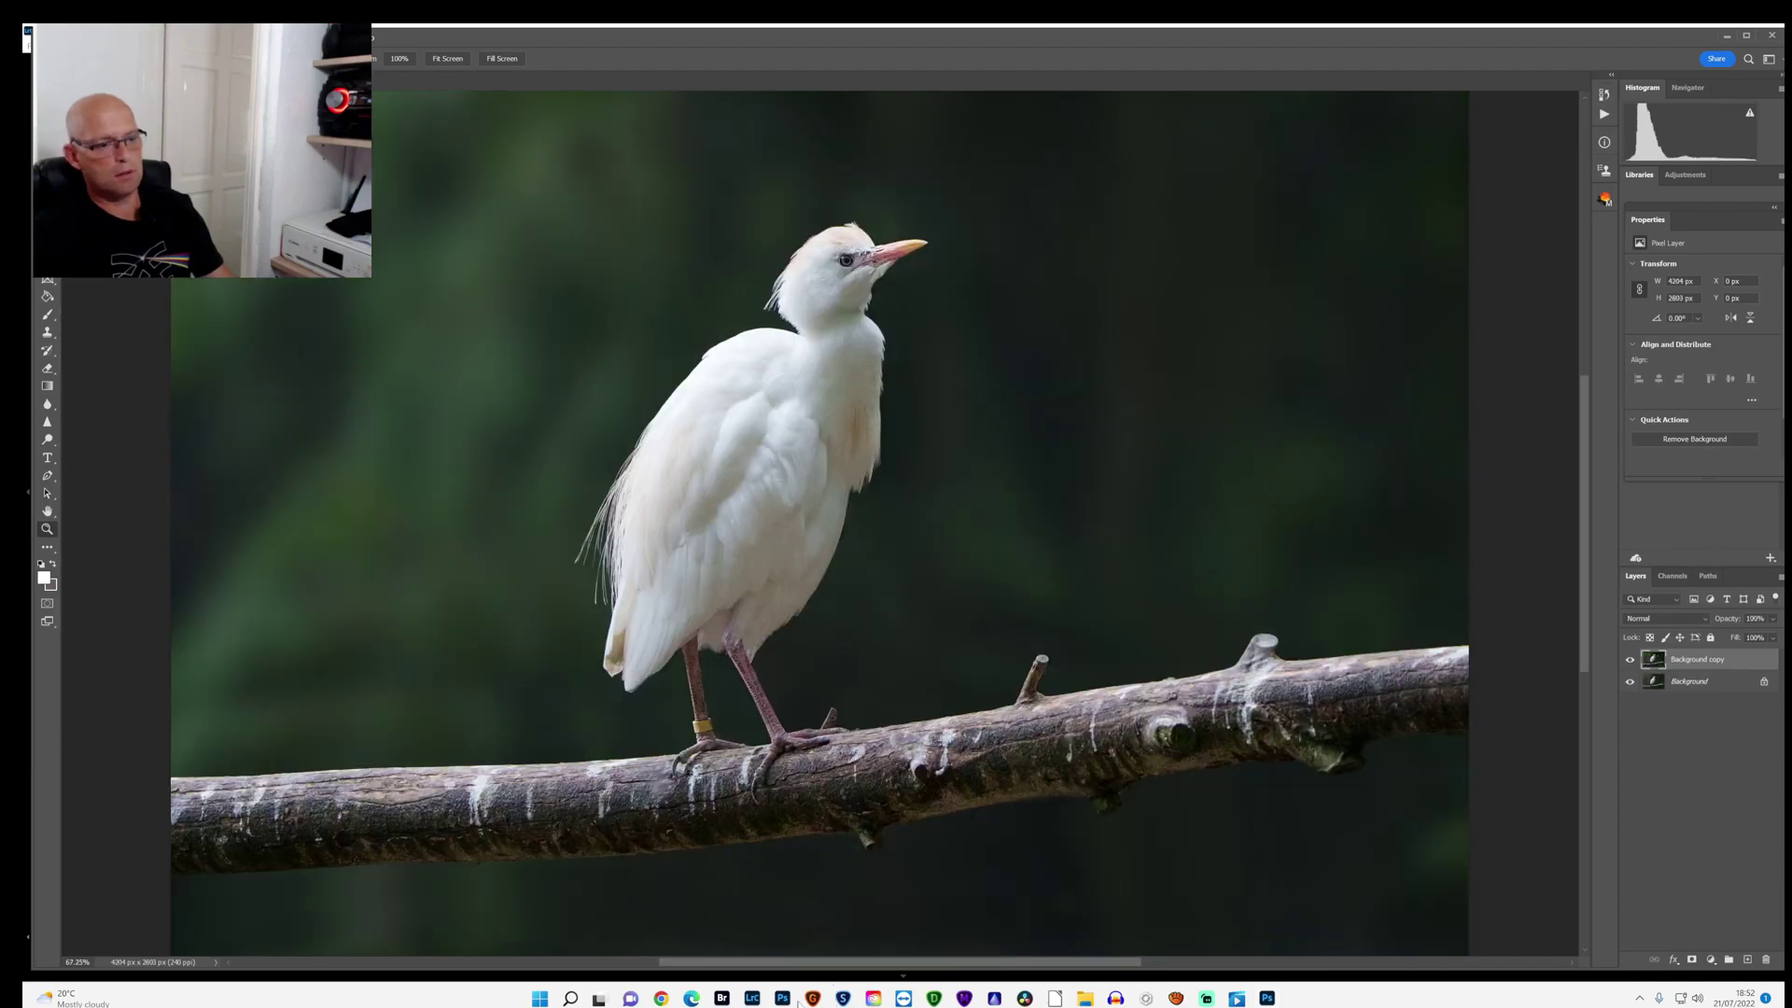
{"action": "left_click", "coordinate": [753, 997]}
Step: Send the selected flying-bird photo from Lightroom Classic to Adobe Photoshop 2022 for editing
{"action": "right_click", "coordinate": [831, 252]}
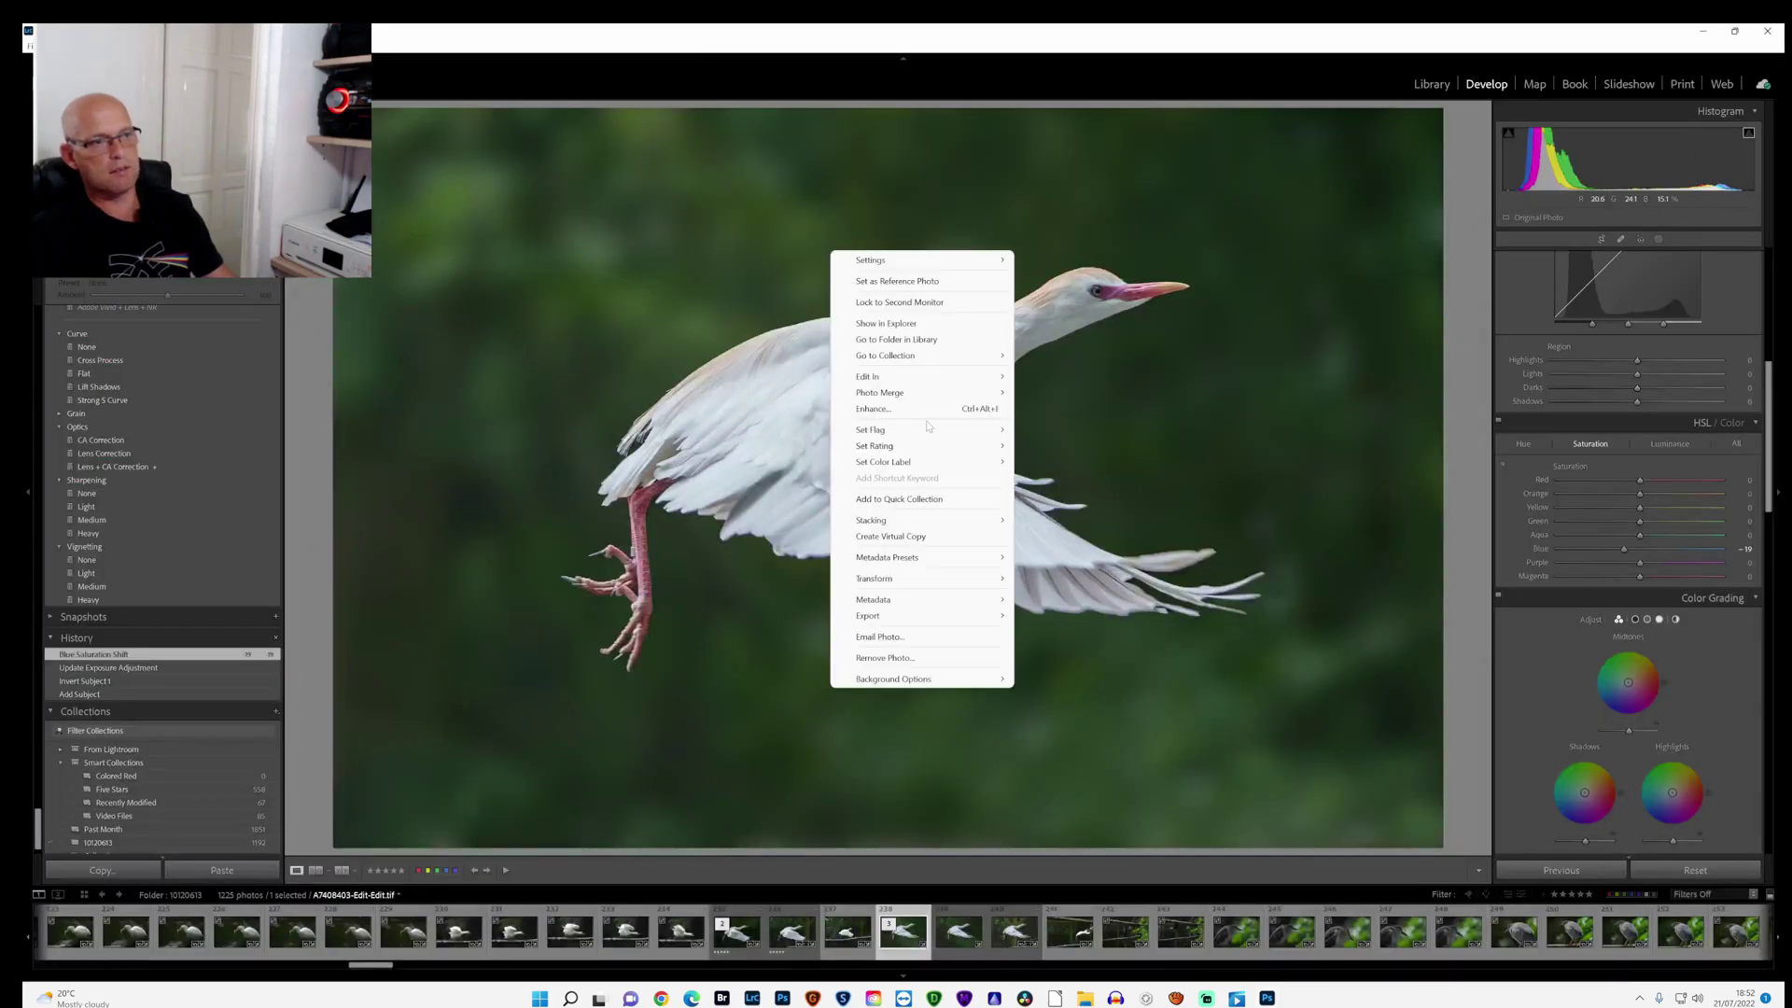
{"action": "mouse_move", "coordinate": [928, 399]}
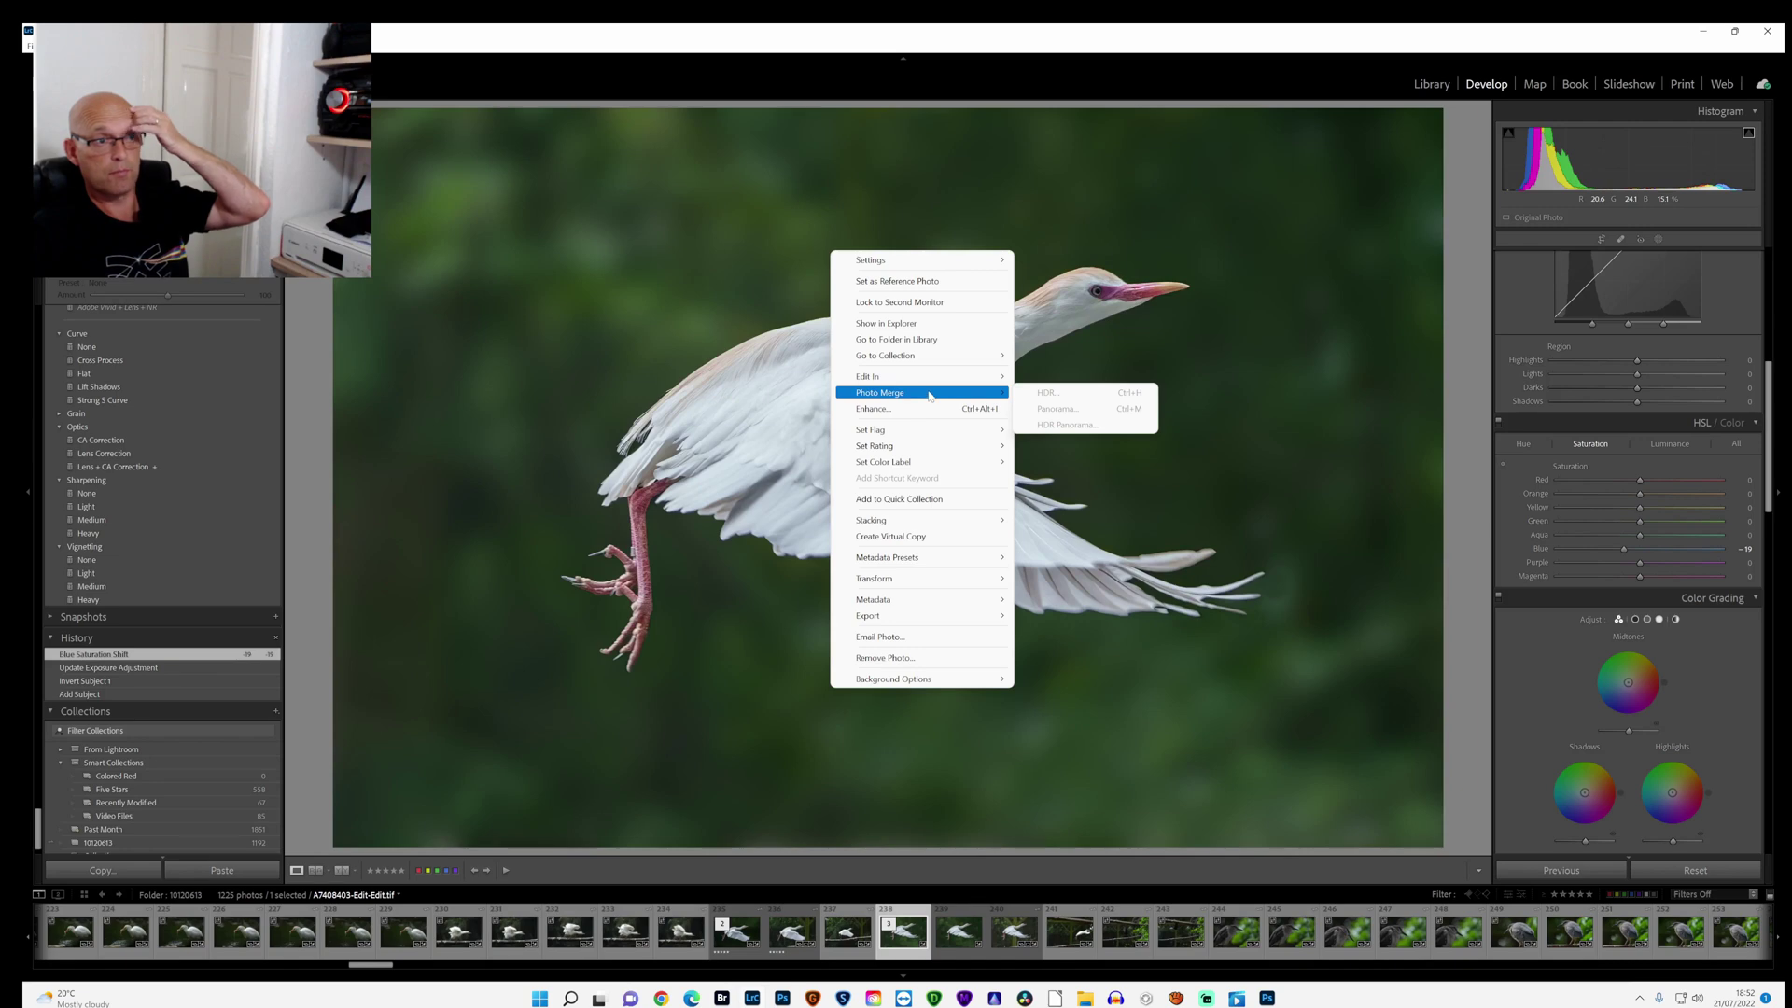
{"action": "right_click", "coordinate": [704, 266]}
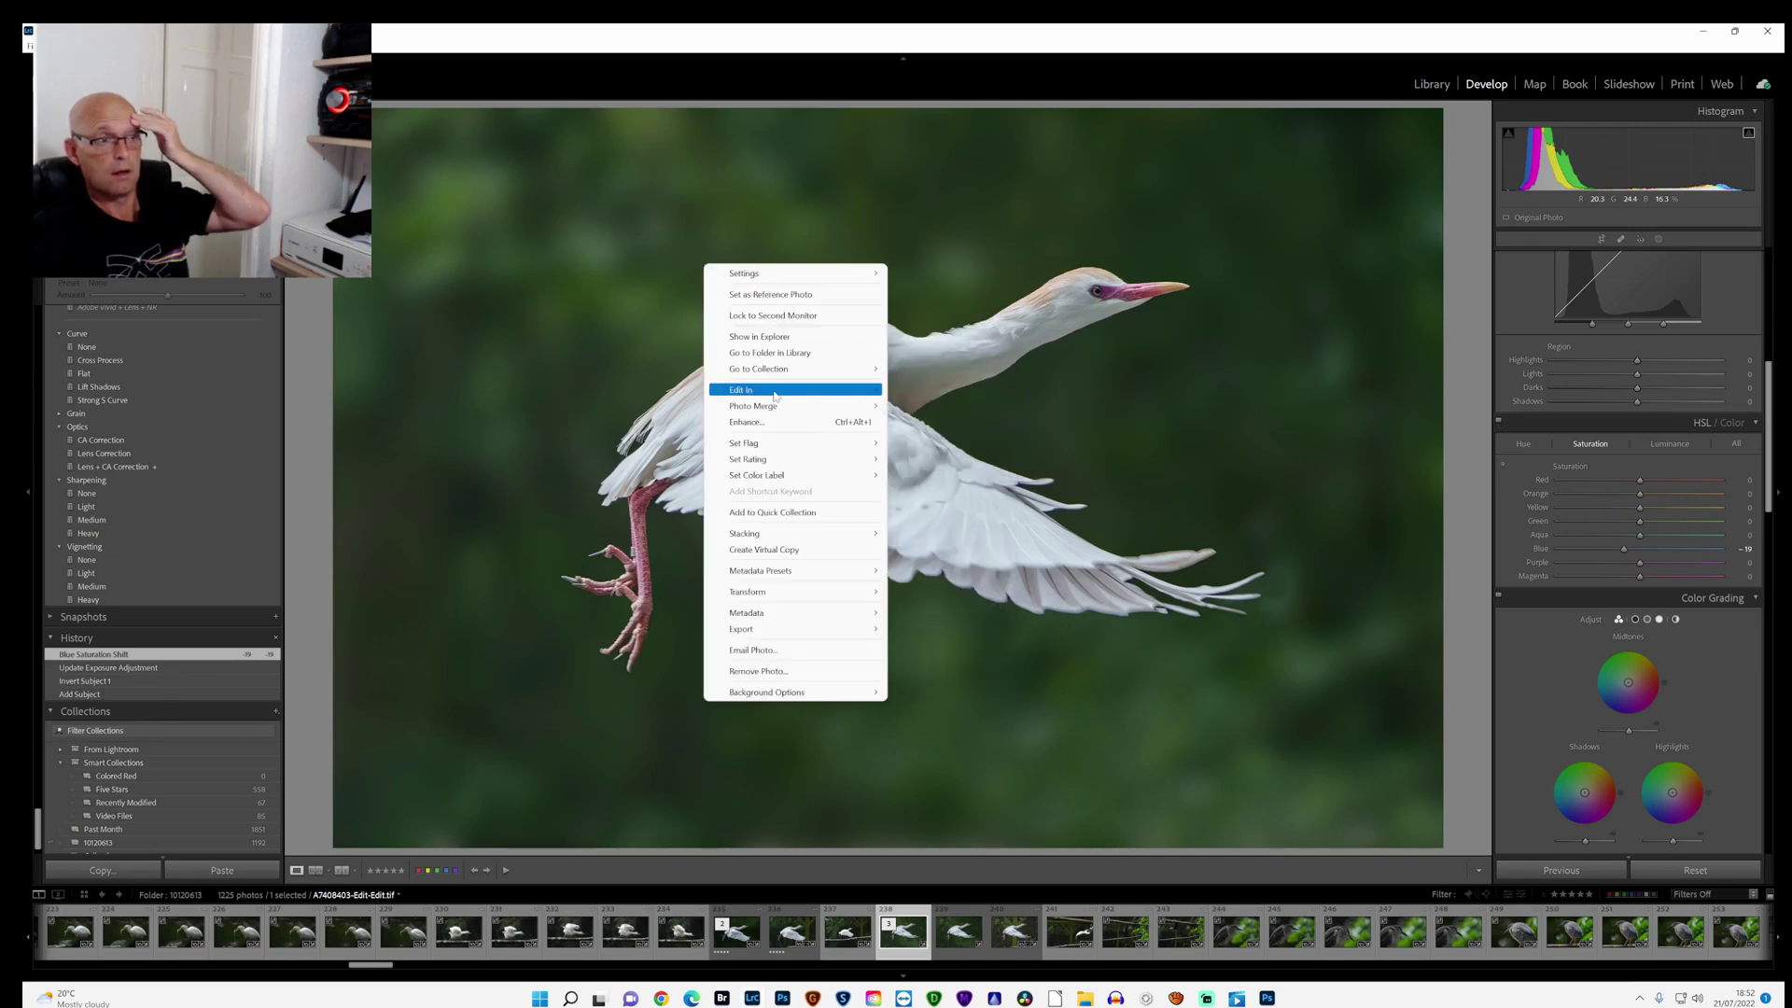
{"action": "mouse_move", "coordinate": [821, 389]}
{"action": "left_click", "coordinate": [923, 386]}
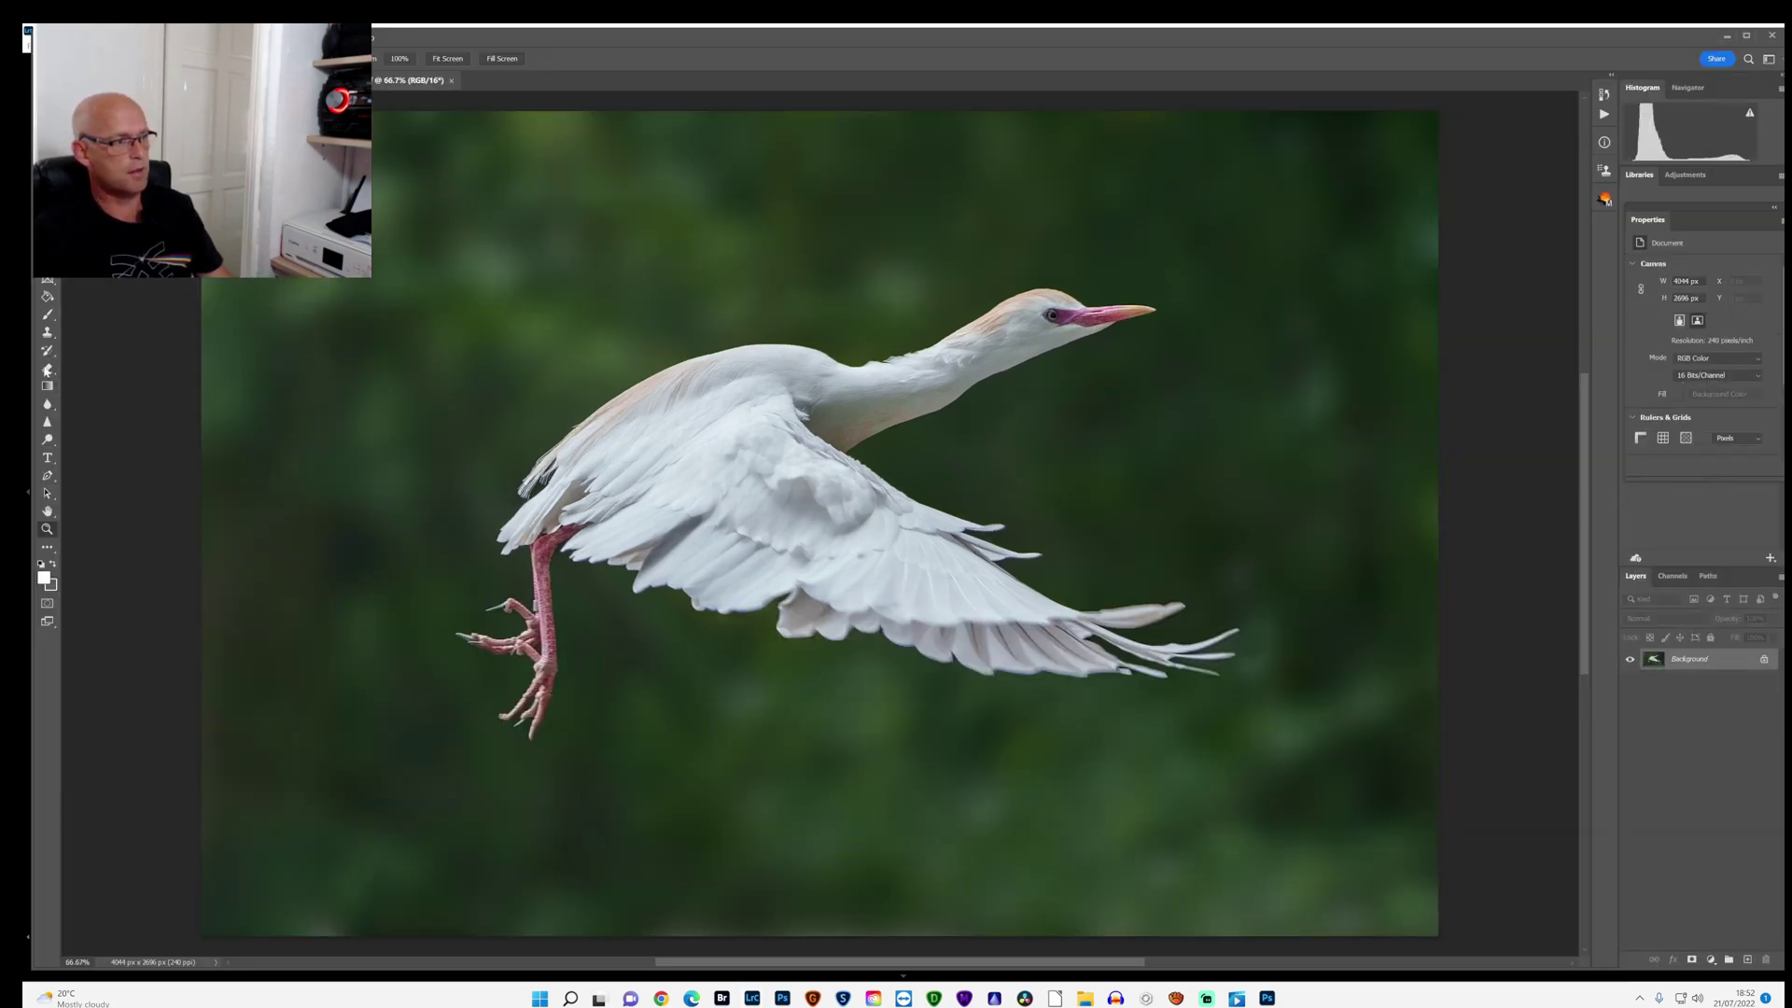
Step: Sharpen the bird's details with the Sharpen tool and duplicate the Background layer as Background copy
{"action": "left_click", "coordinate": [47, 421]}
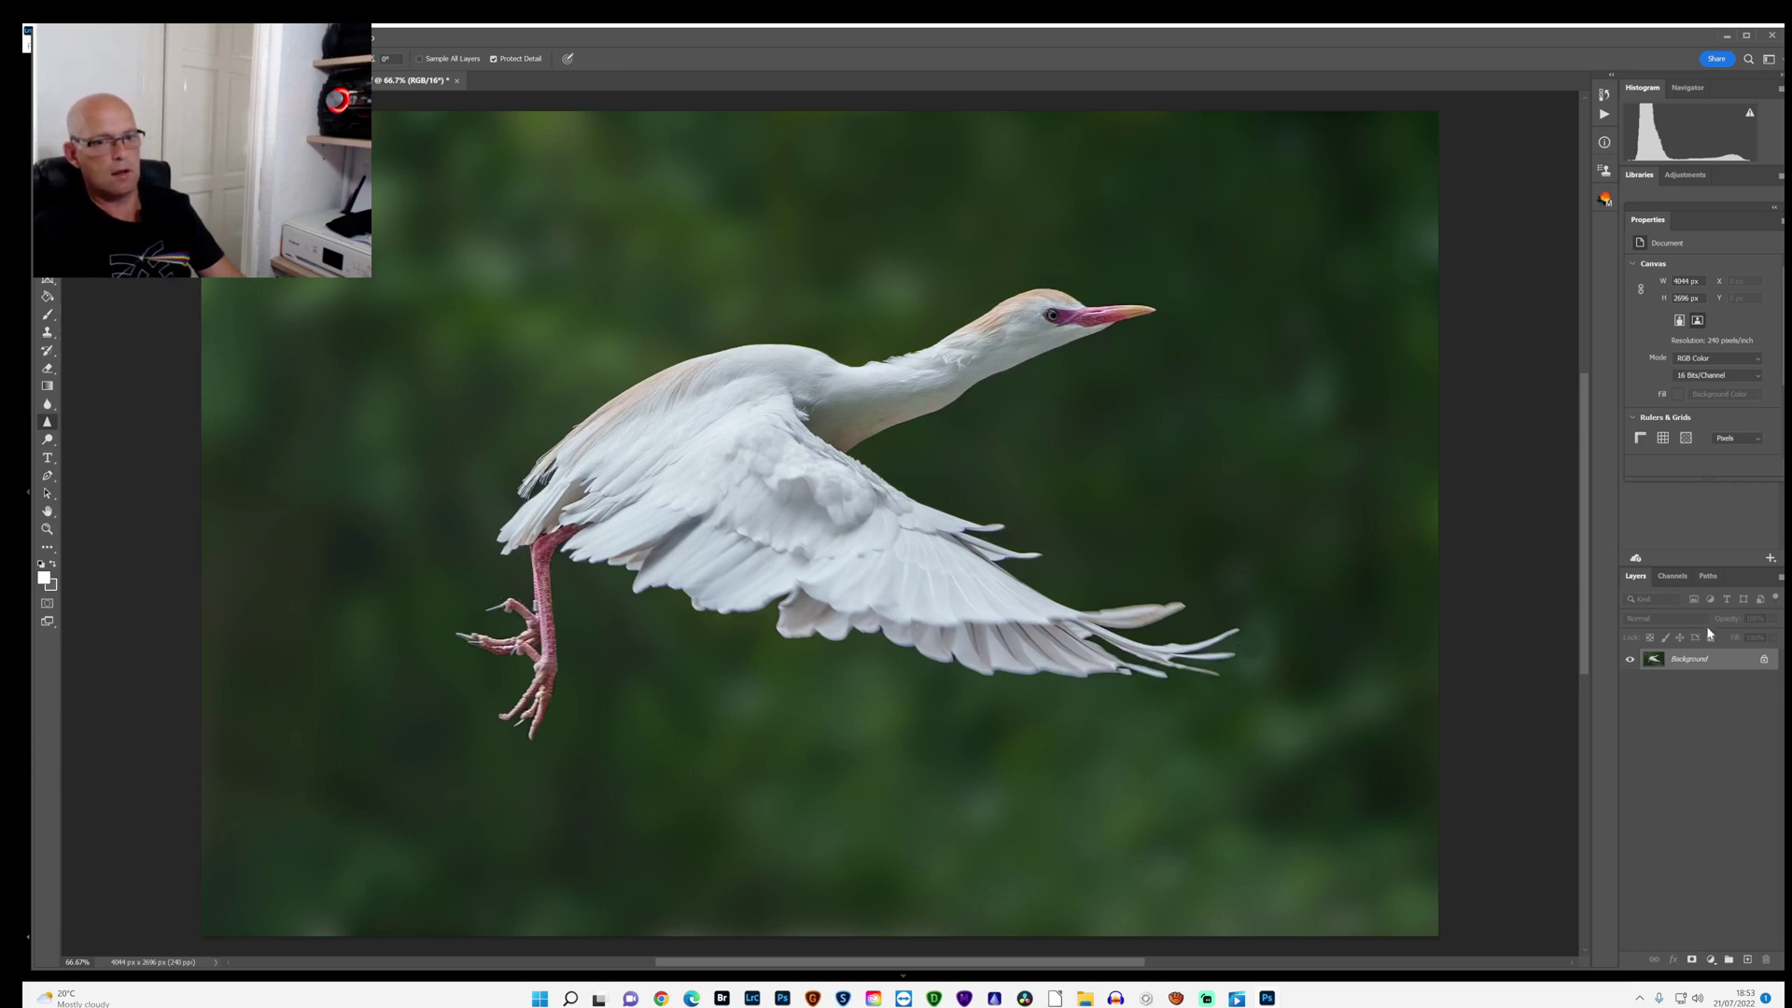
{"action": "right_click", "coordinate": [1697, 665]}
{"action": "left_click", "coordinate": [1712, 690]}
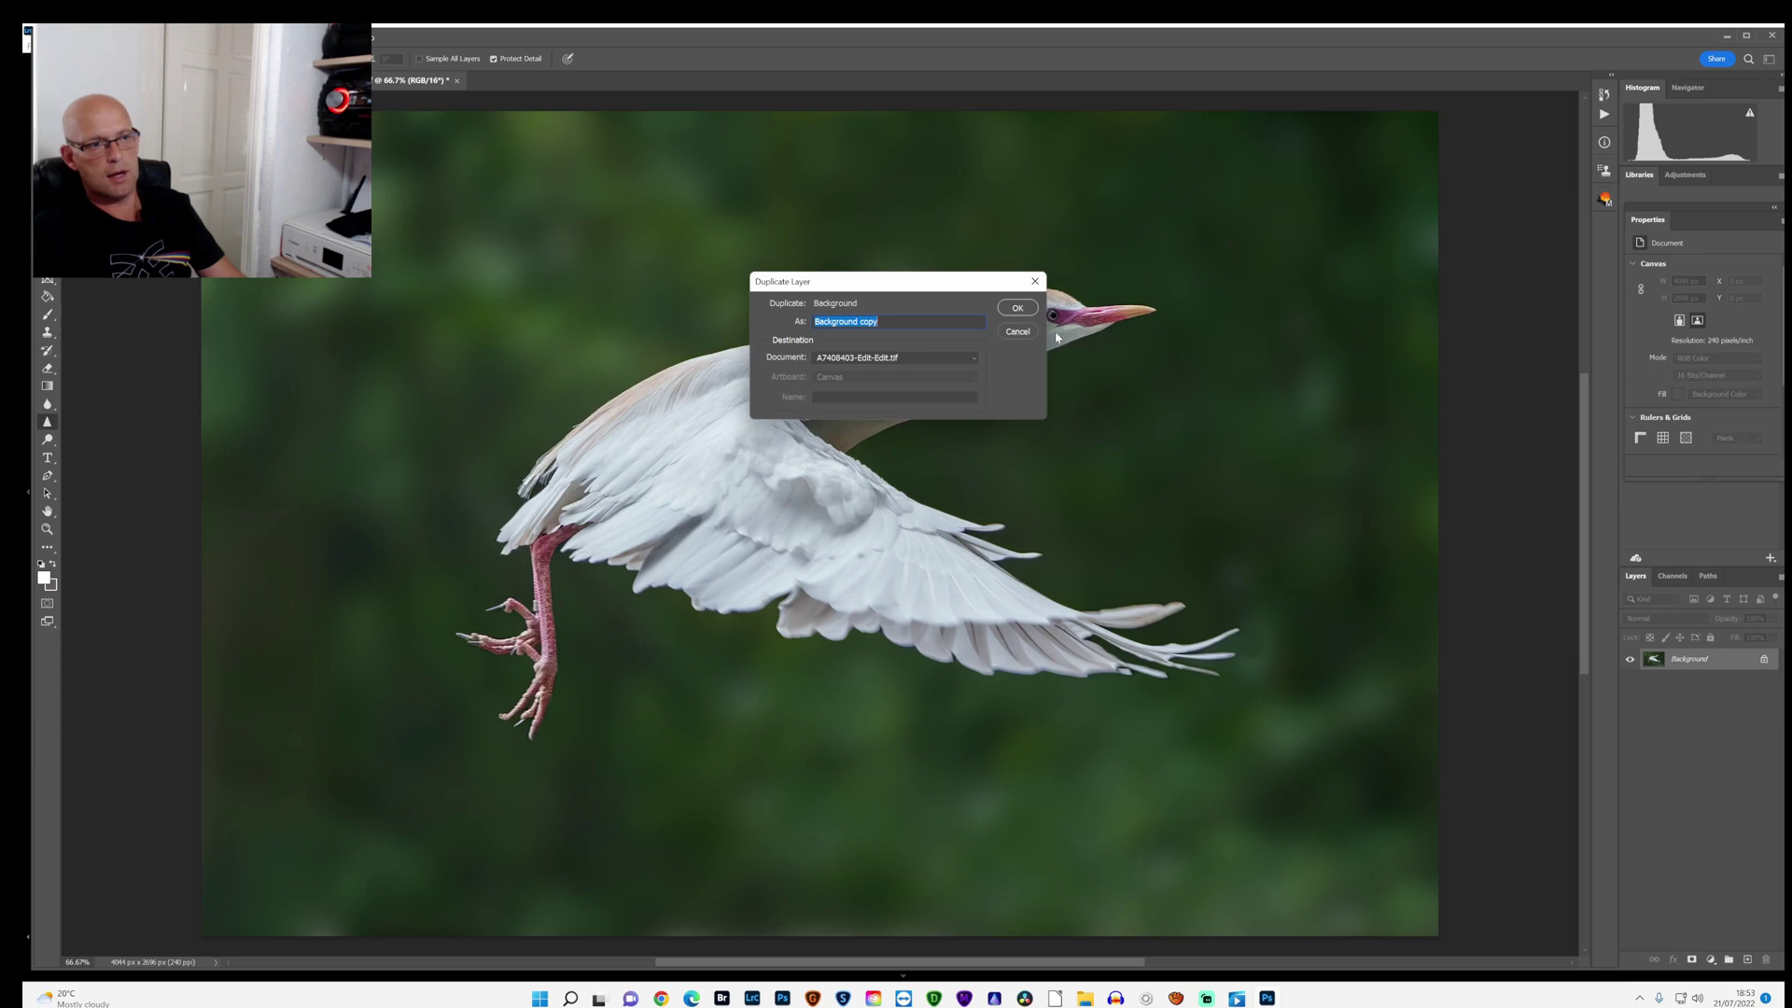
{"action": "left_click", "coordinate": [1017, 308]}
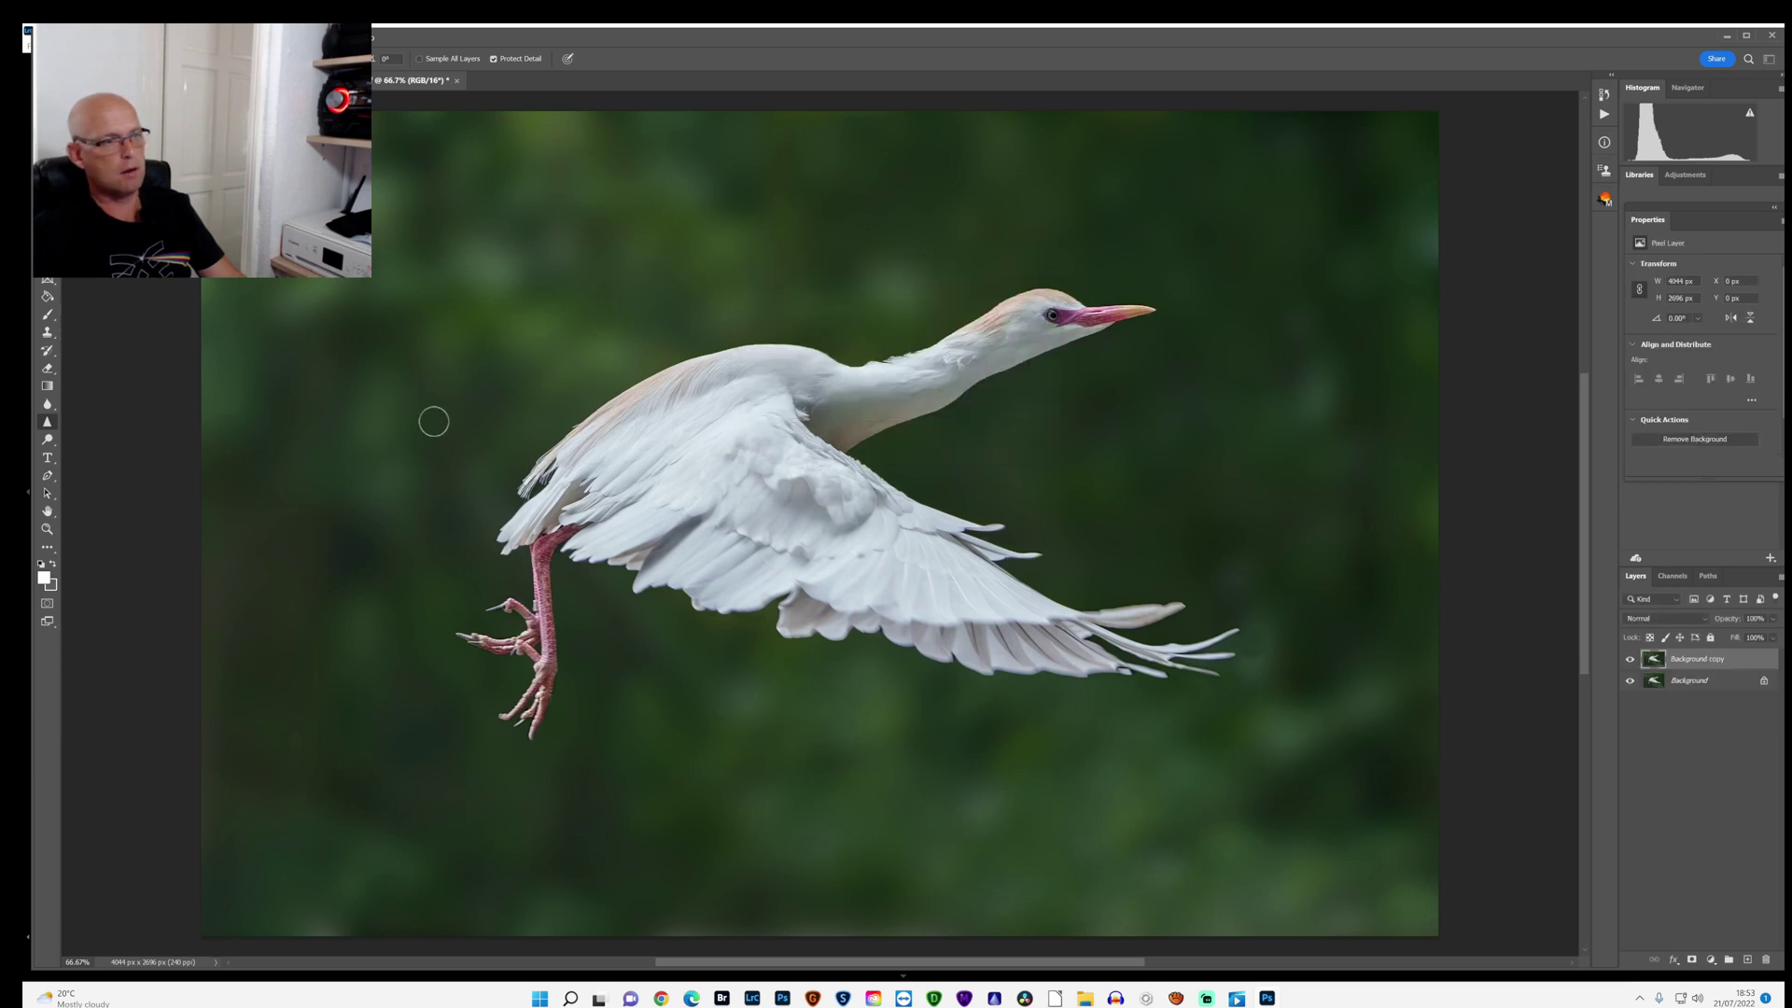
Step: Retouch the bird on the Background copy layer with the Burn tool and the Dodge tool
{"action": "left_click", "coordinate": [47, 441]}
{"action": "left_click", "coordinate": [103, 452]}
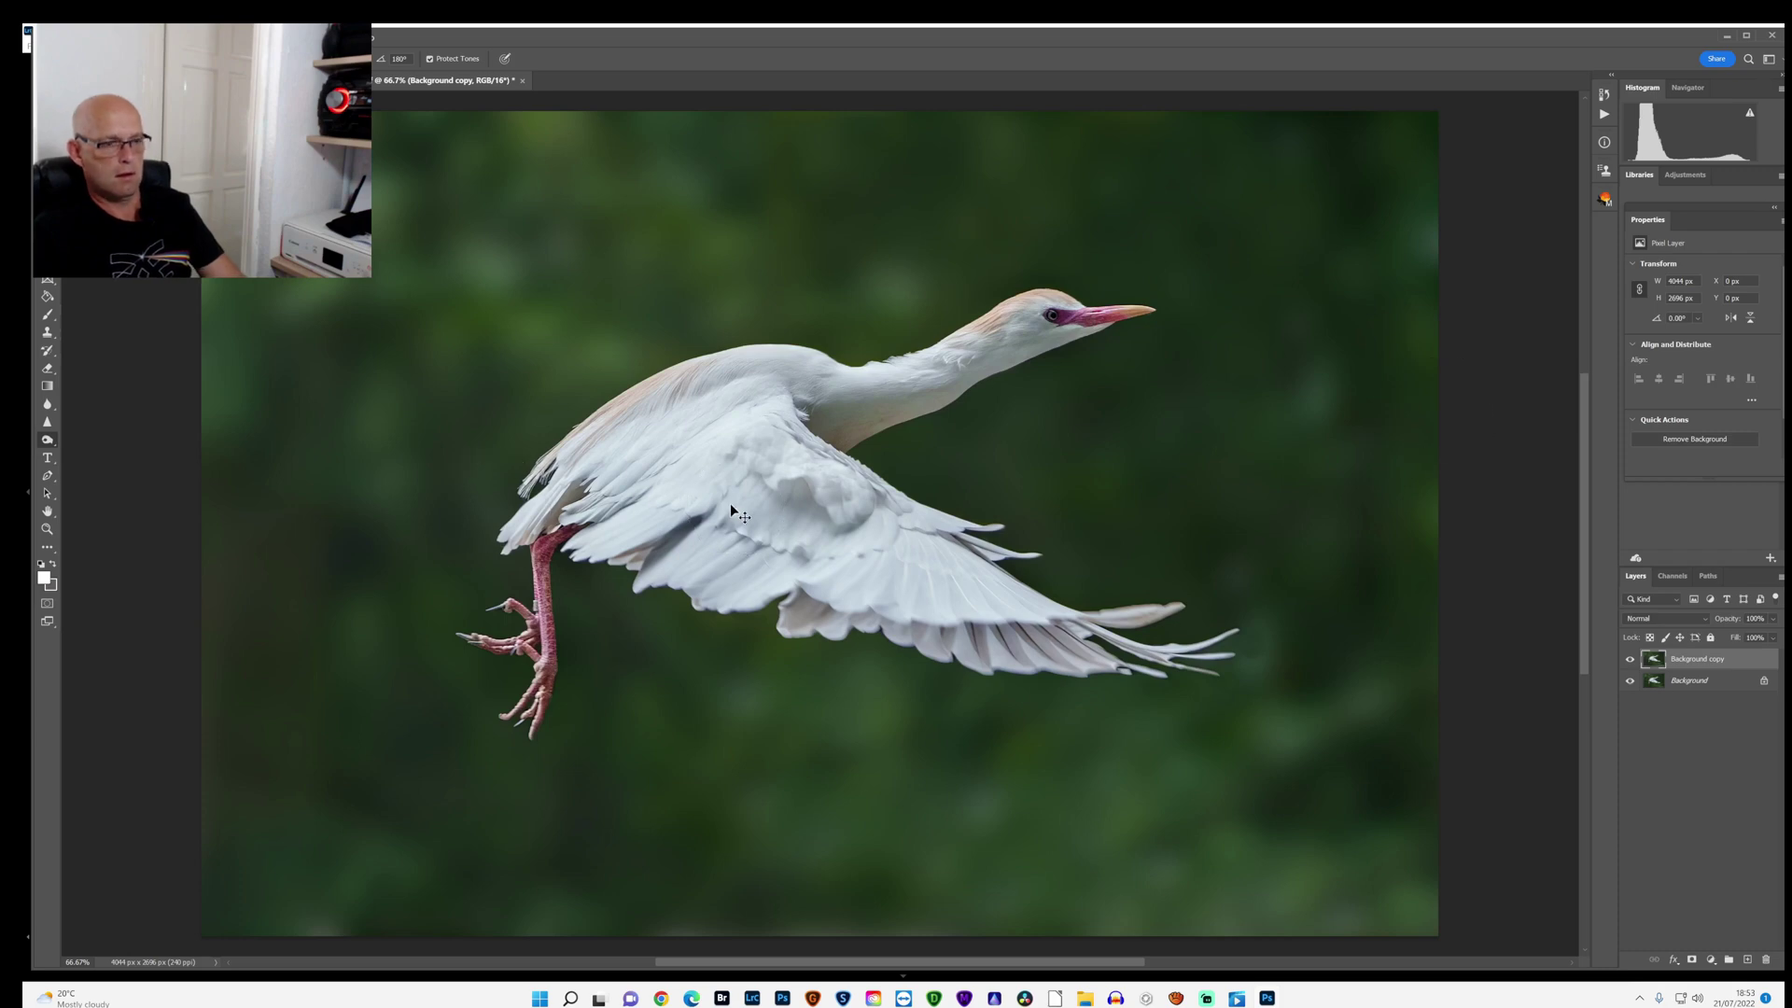
{"action": "right_click", "coordinate": [48, 442]}
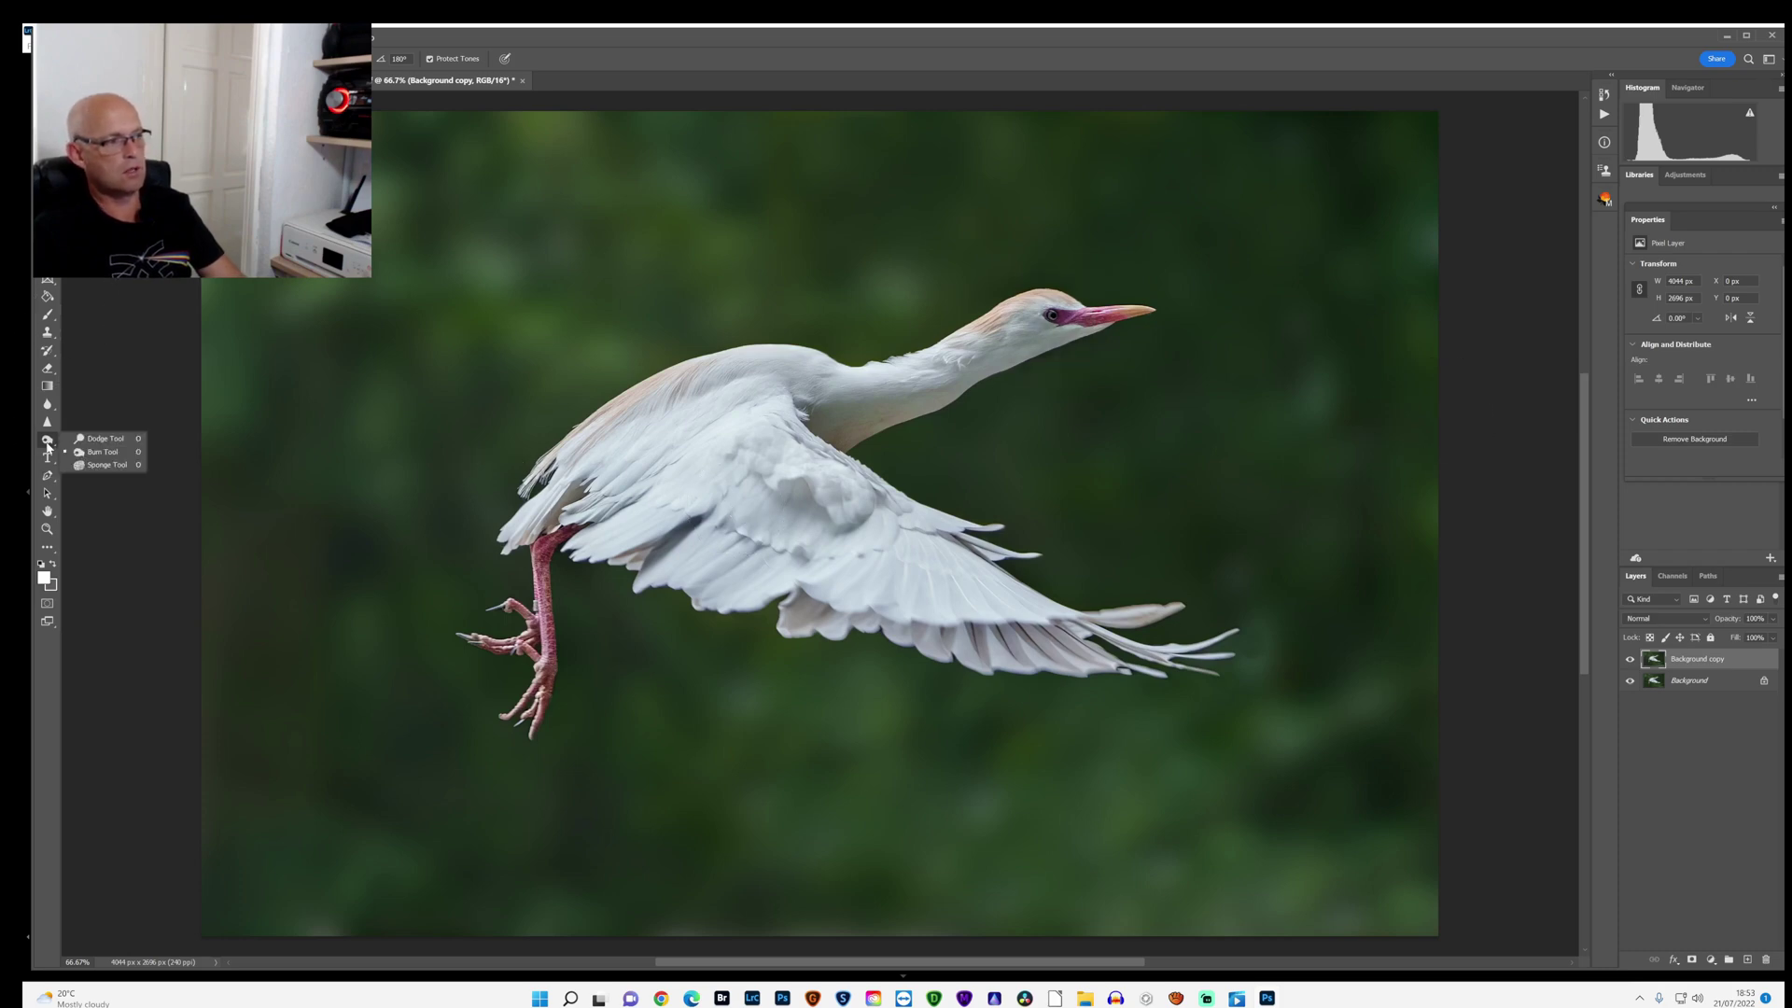
{"action": "left_click", "coordinate": [102, 438]}
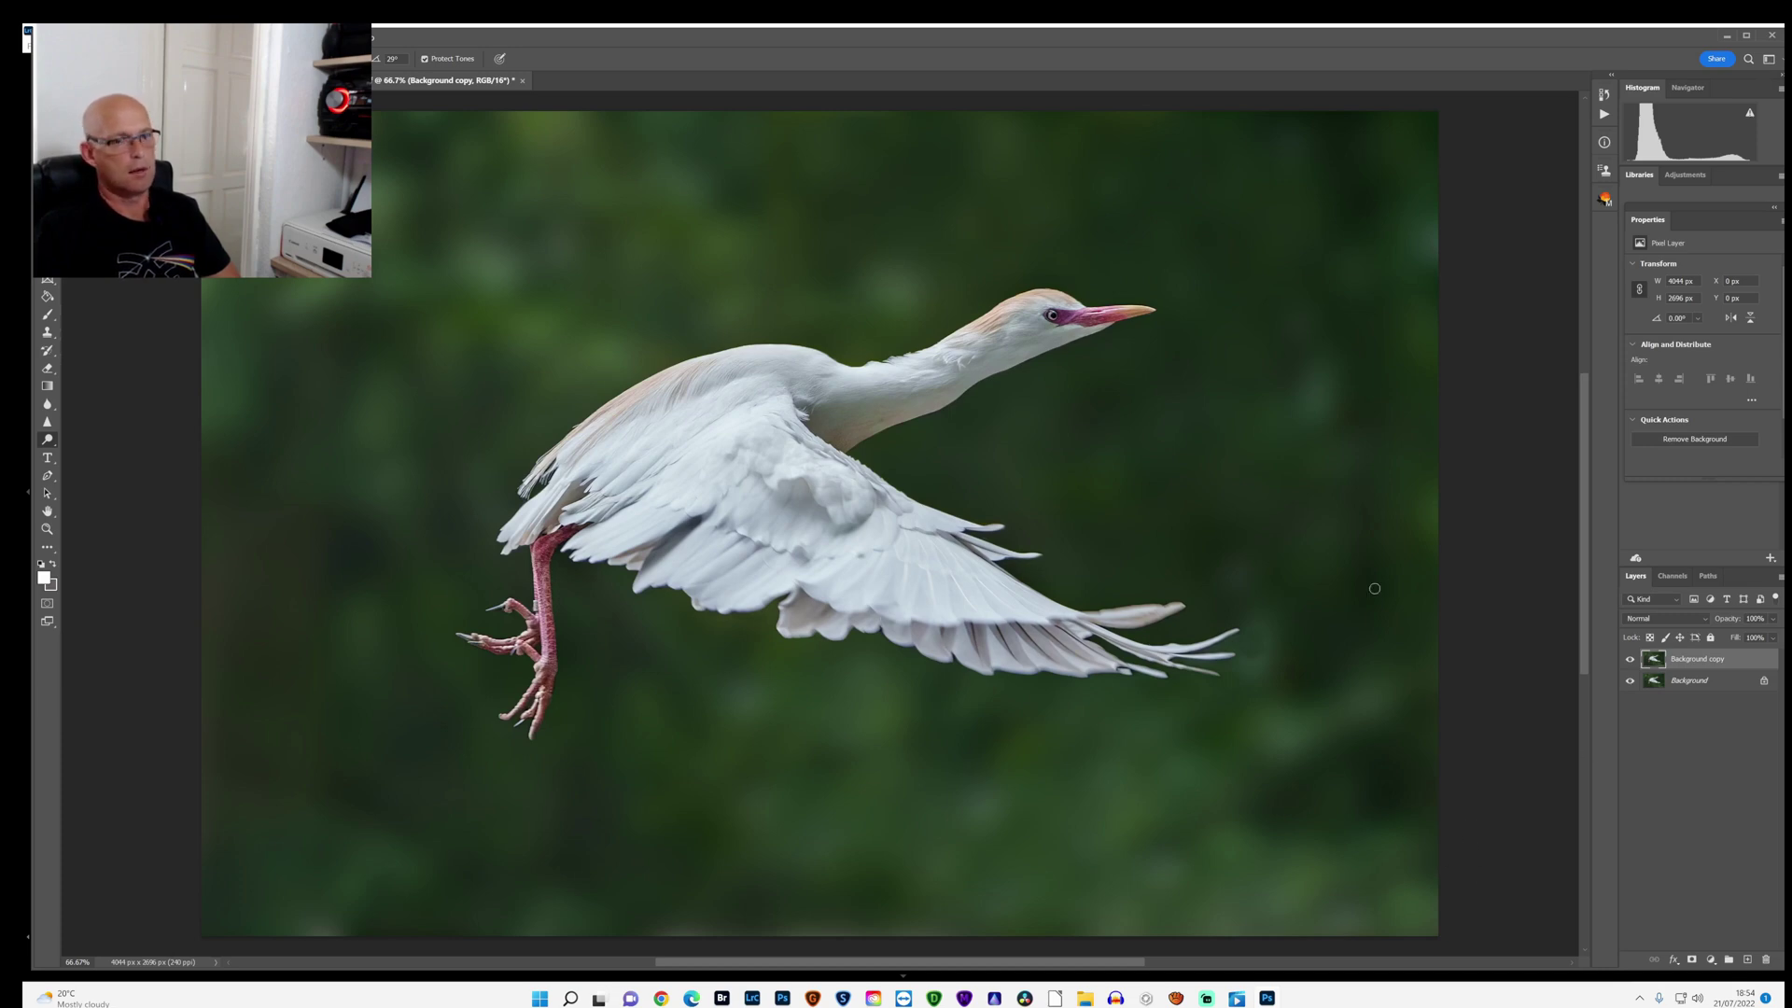
Step: Merge the visible layers, save the image and switch back to Lightroom Classic
{"action": "right_click", "coordinate": [1708, 684]}
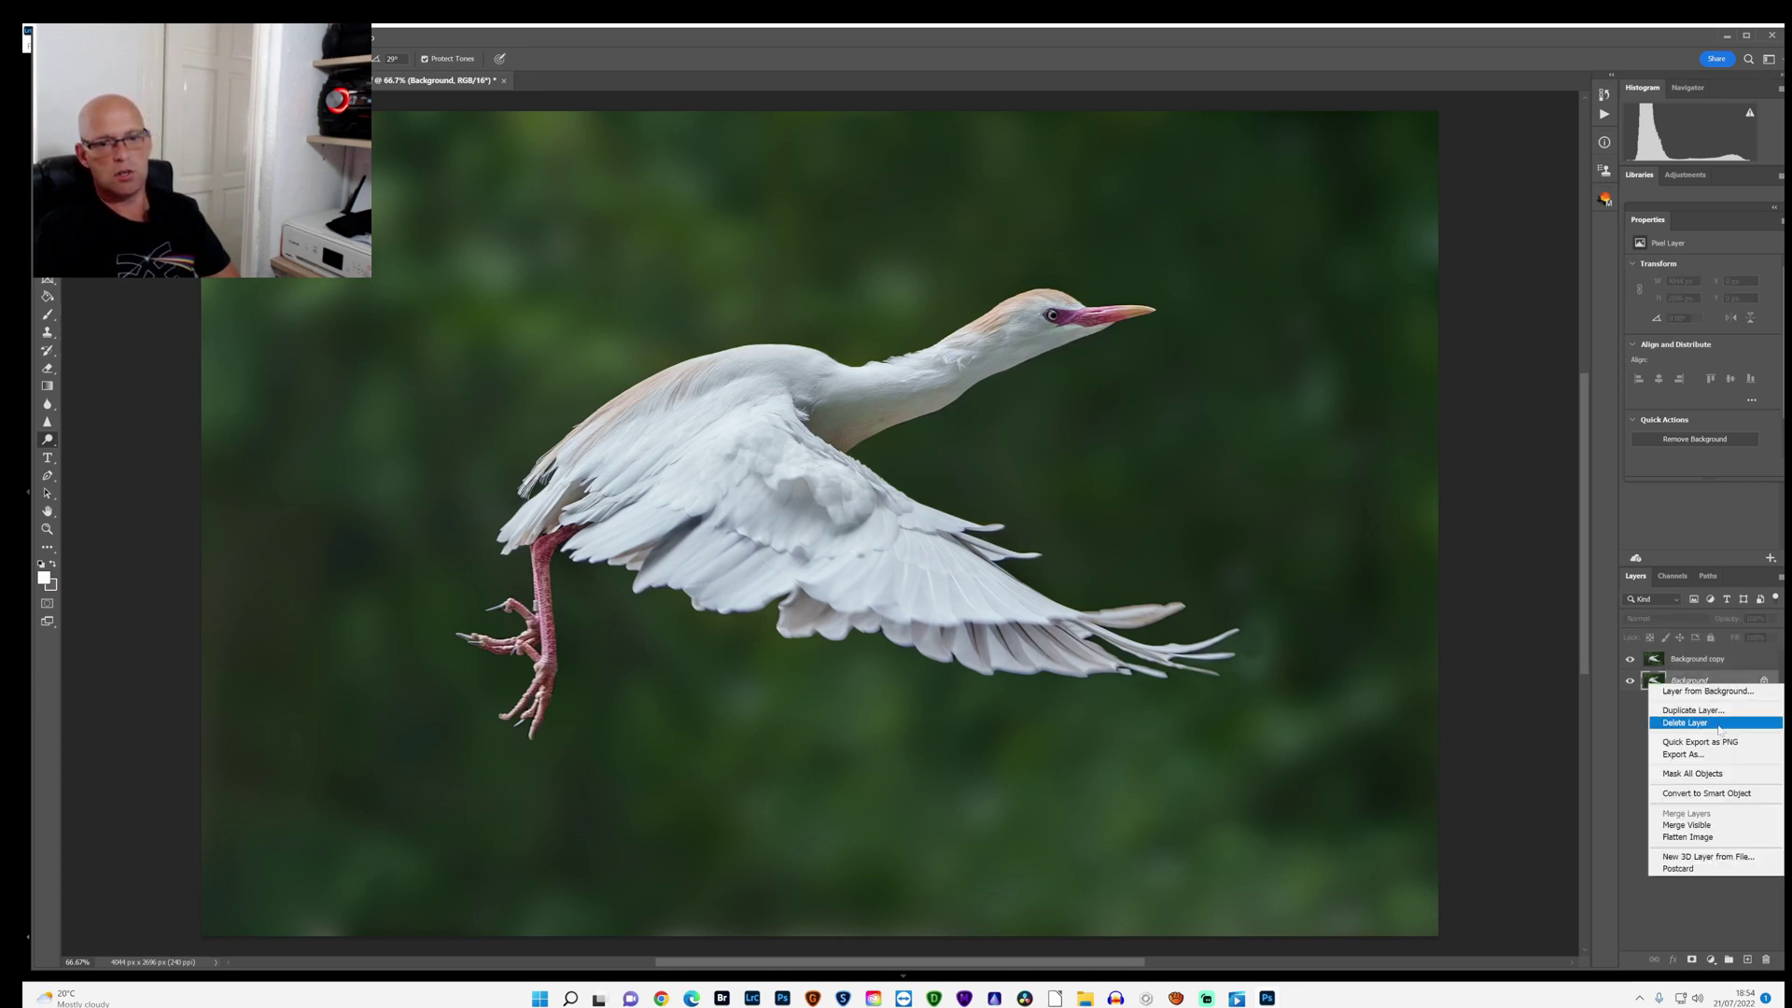
{"action": "left_click", "coordinate": [1685, 825]}
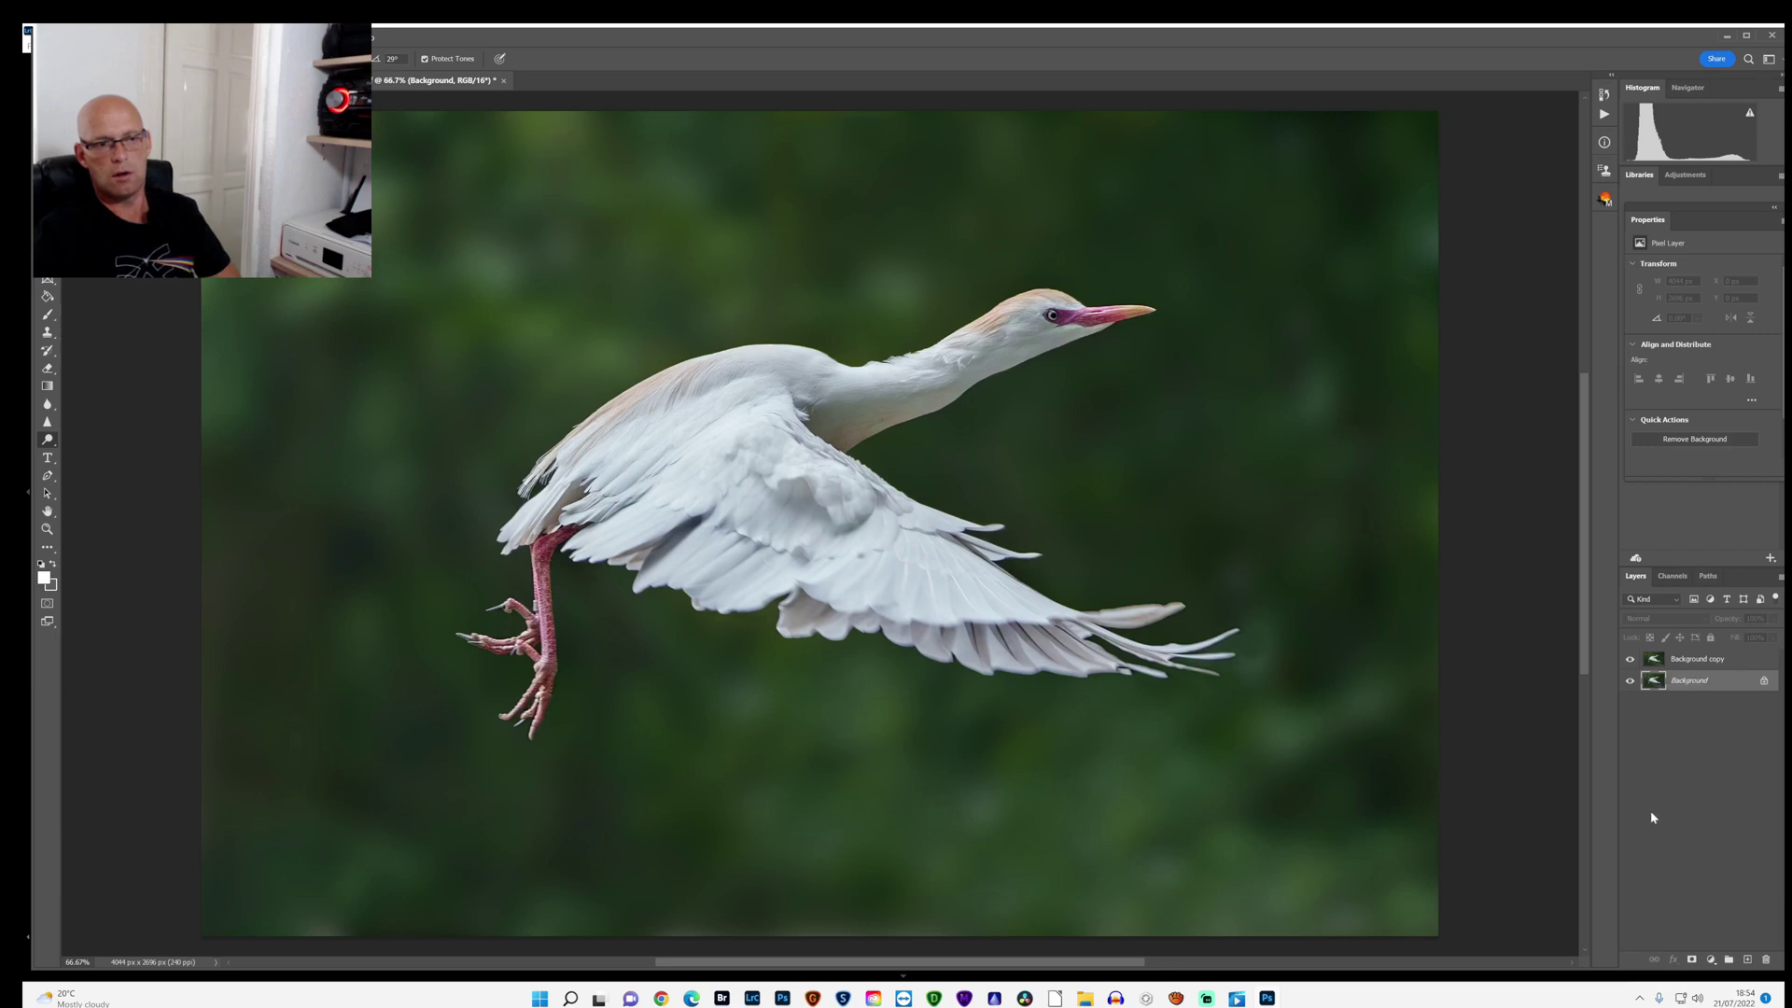
{"action": "key", "text": "ctrl+z"}
{"action": "key", "text": "alt+f"}
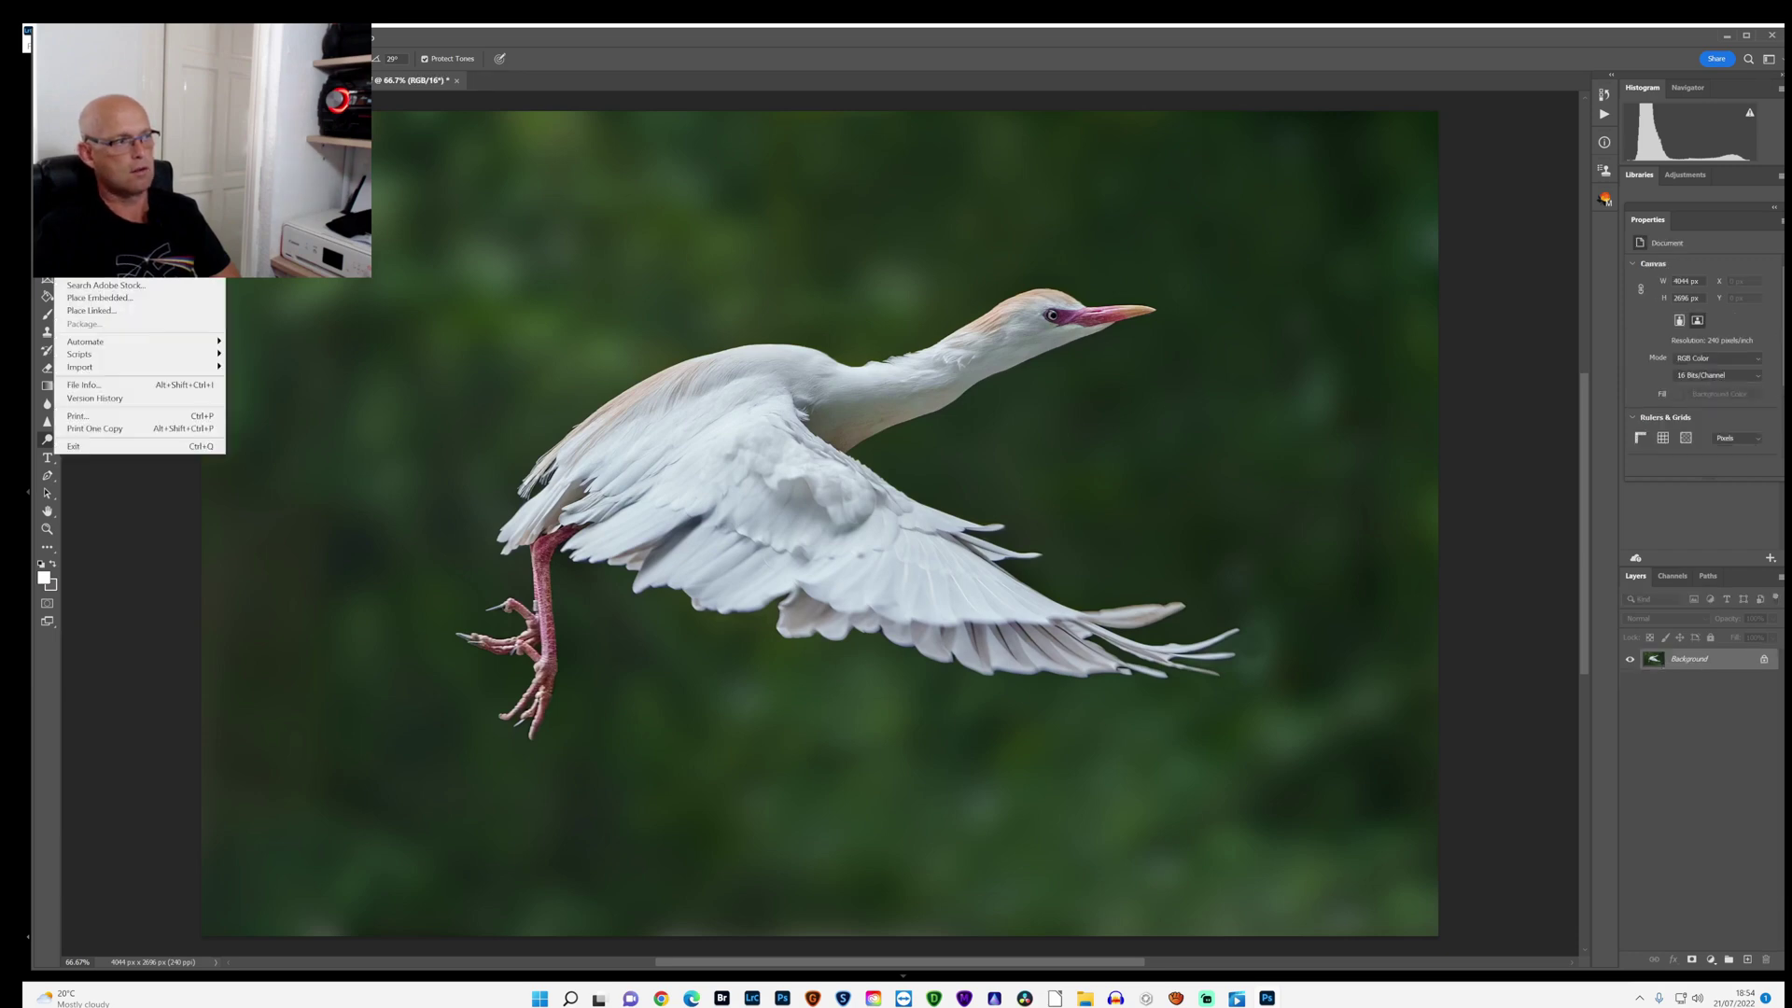
{"action": "key", "text": "Escape"}
{"action": "left_click", "coordinate": [751, 997]}
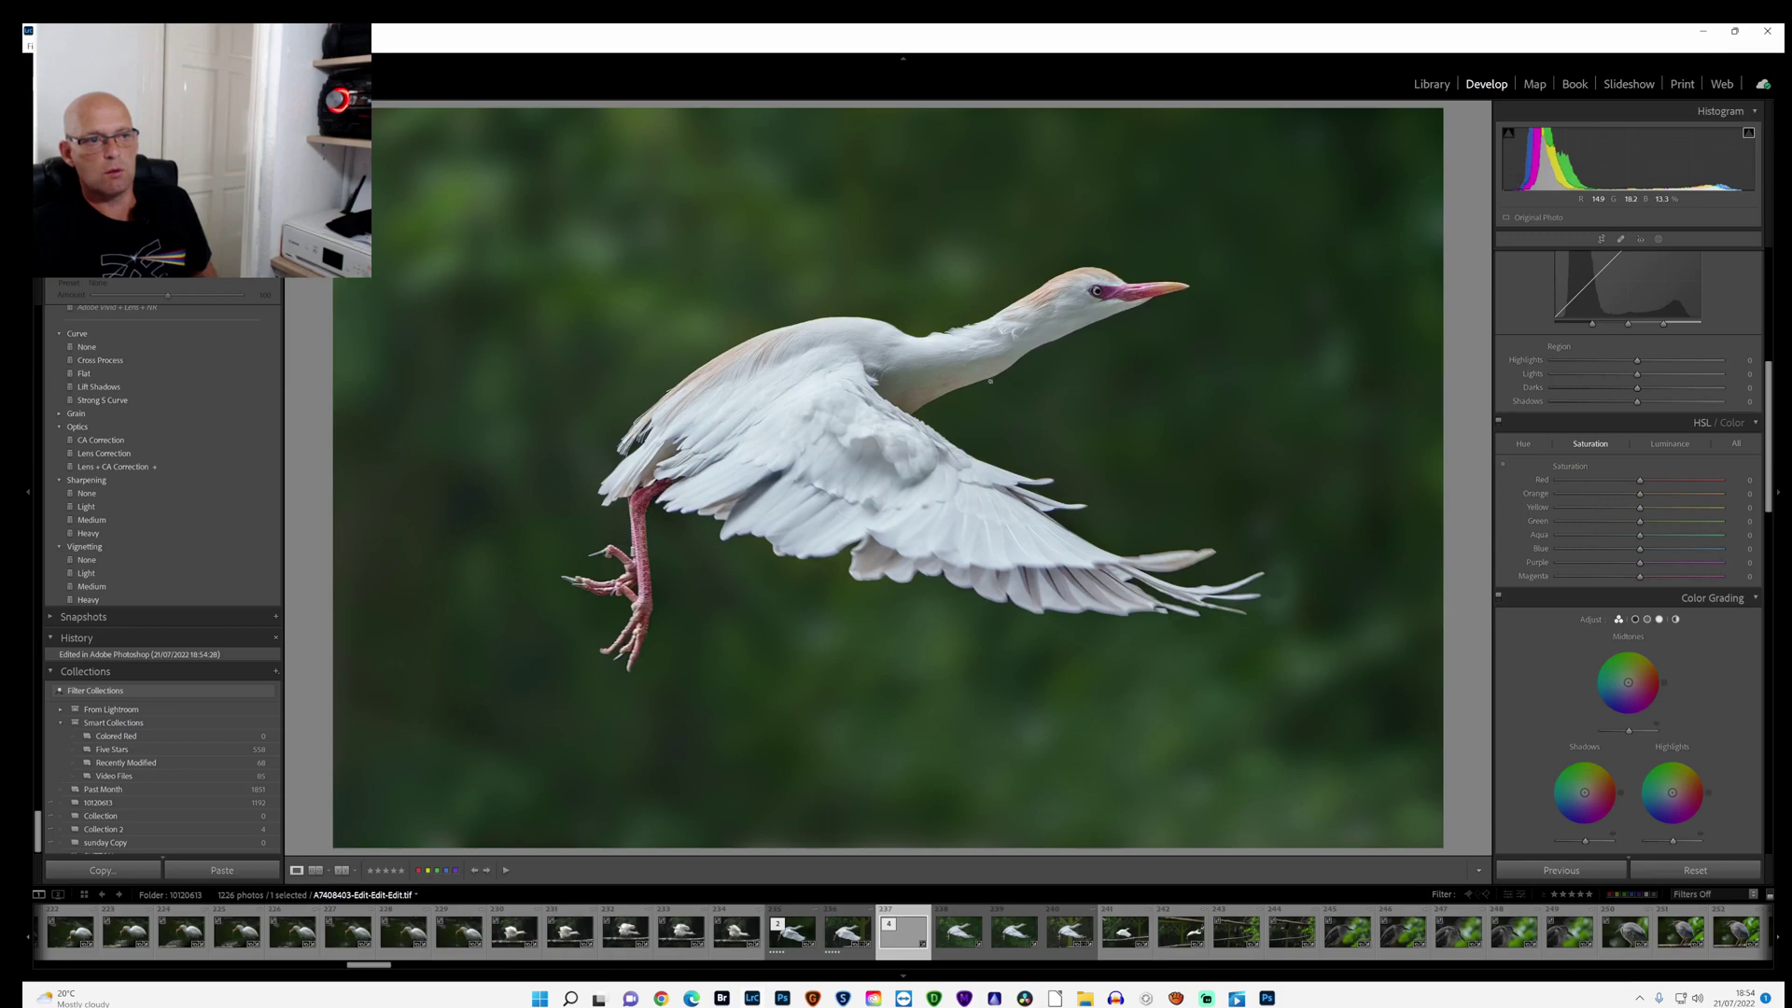
Step: Compare the retouched bird with the original A7408403.ARW in Reference View, inspect feather detail up close, and return to Loupe View
{"action": "left_click", "coordinate": [726, 431]}
{"action": "left_click", "coordinate": [1124, 477]}
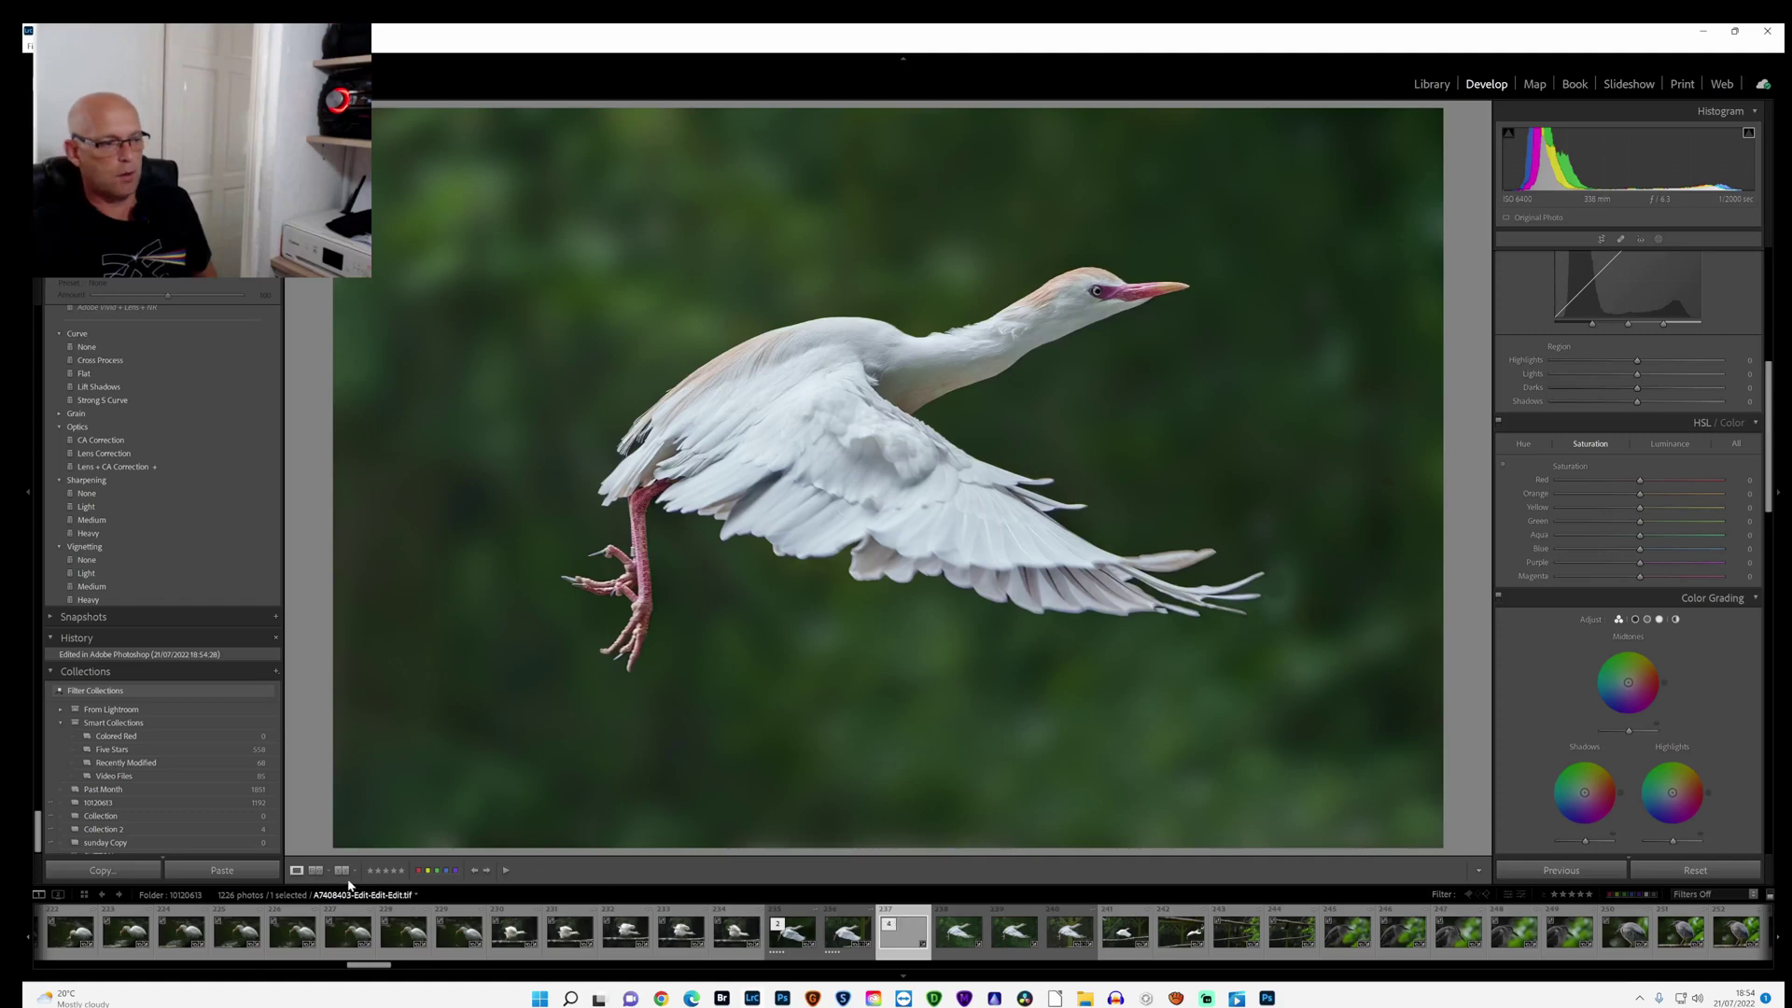
{"action": "left_click", "coordinate": [315, 870]}
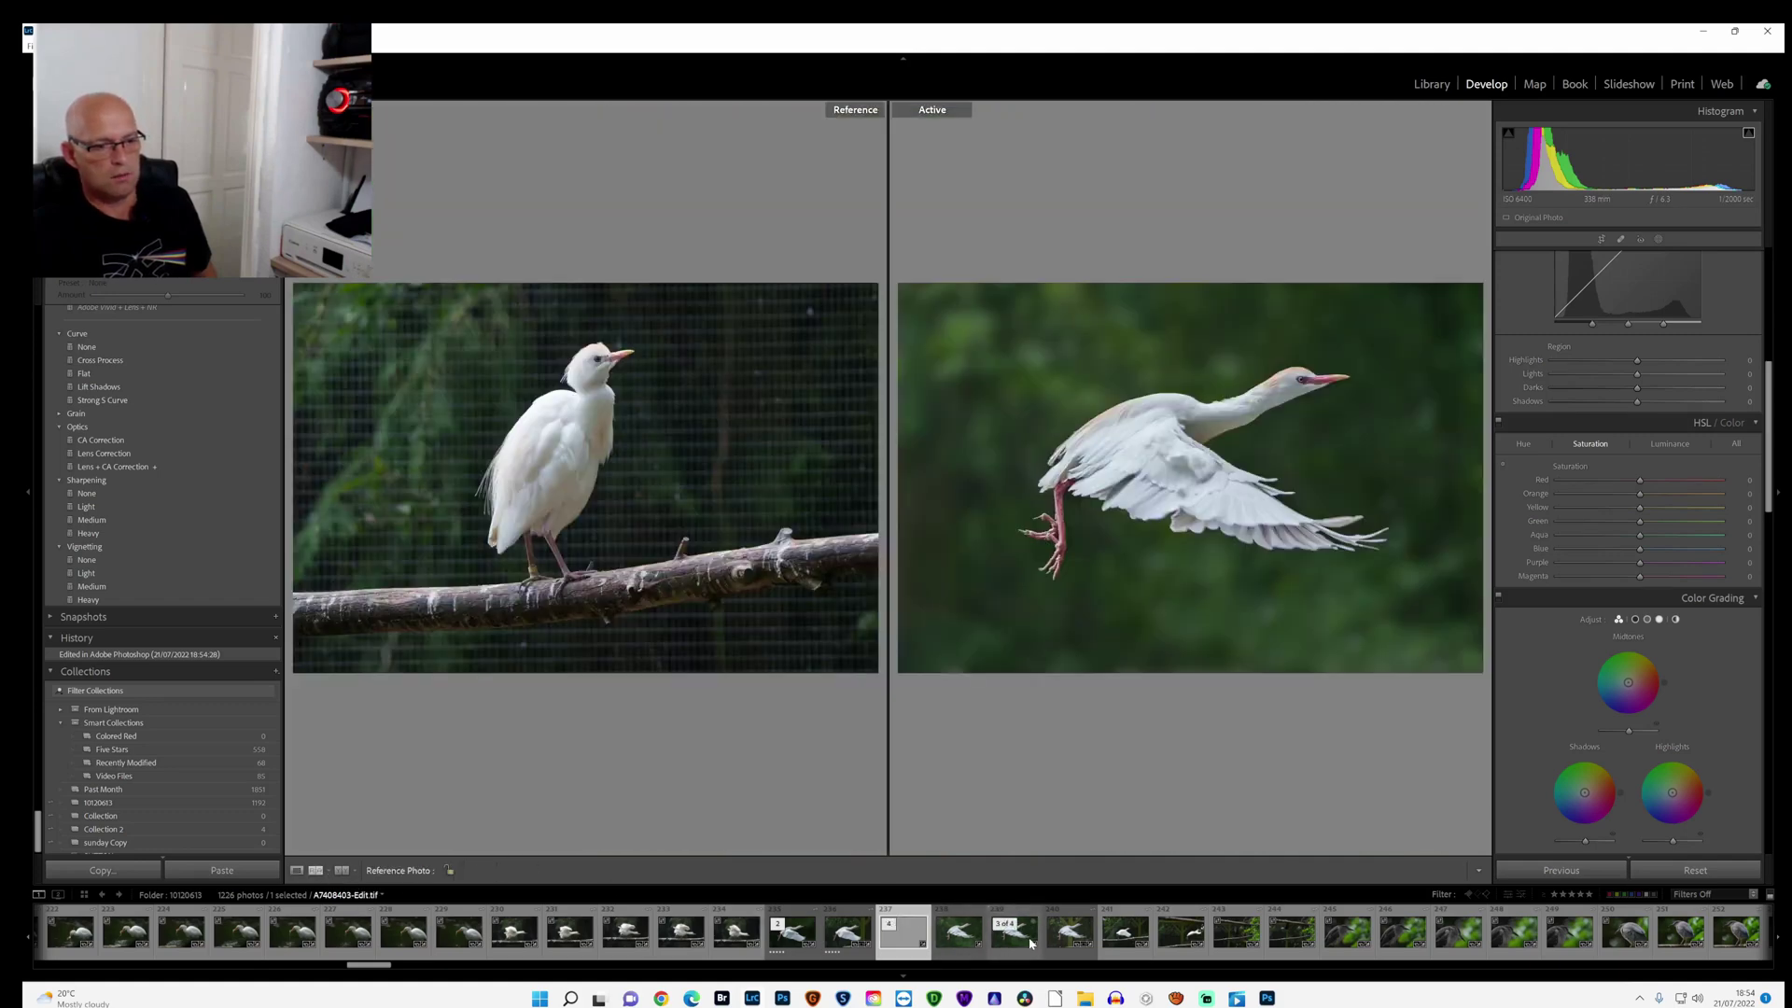
{"action": "left_click_drag", "start_coordinate": [1064, 941], "coordinate": [838, 695]}
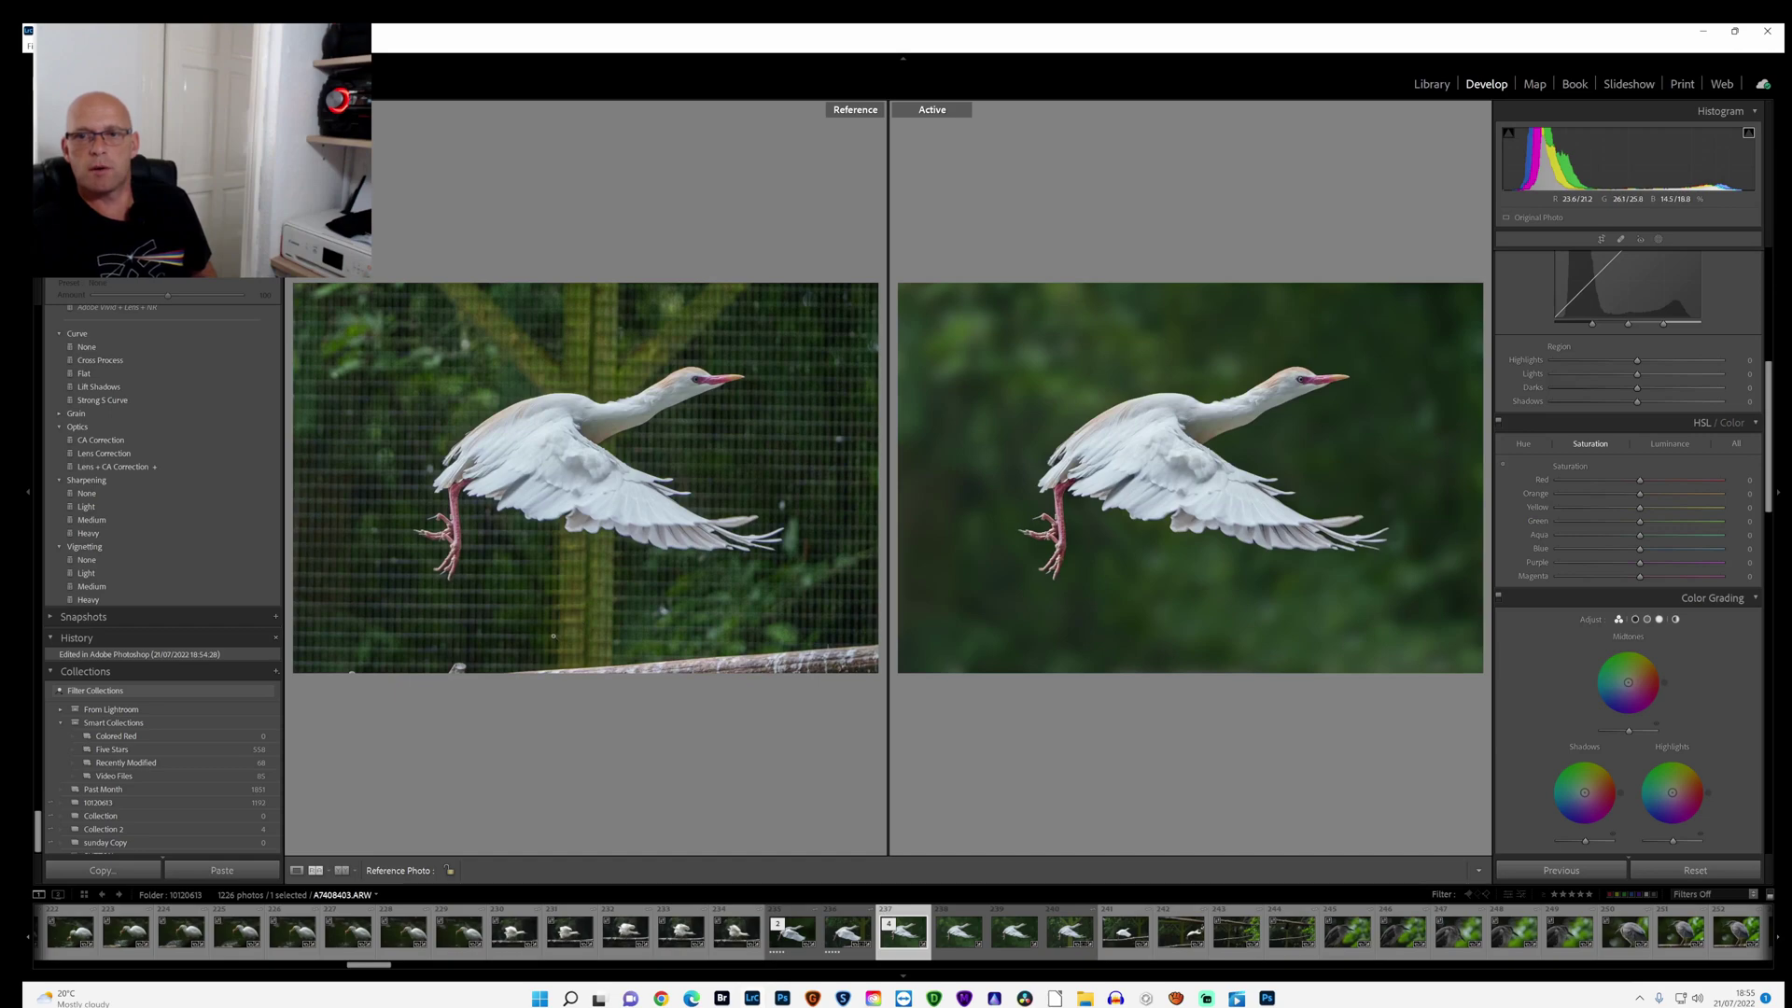
{"action": "left_click", "coordinate": [532, 531]}
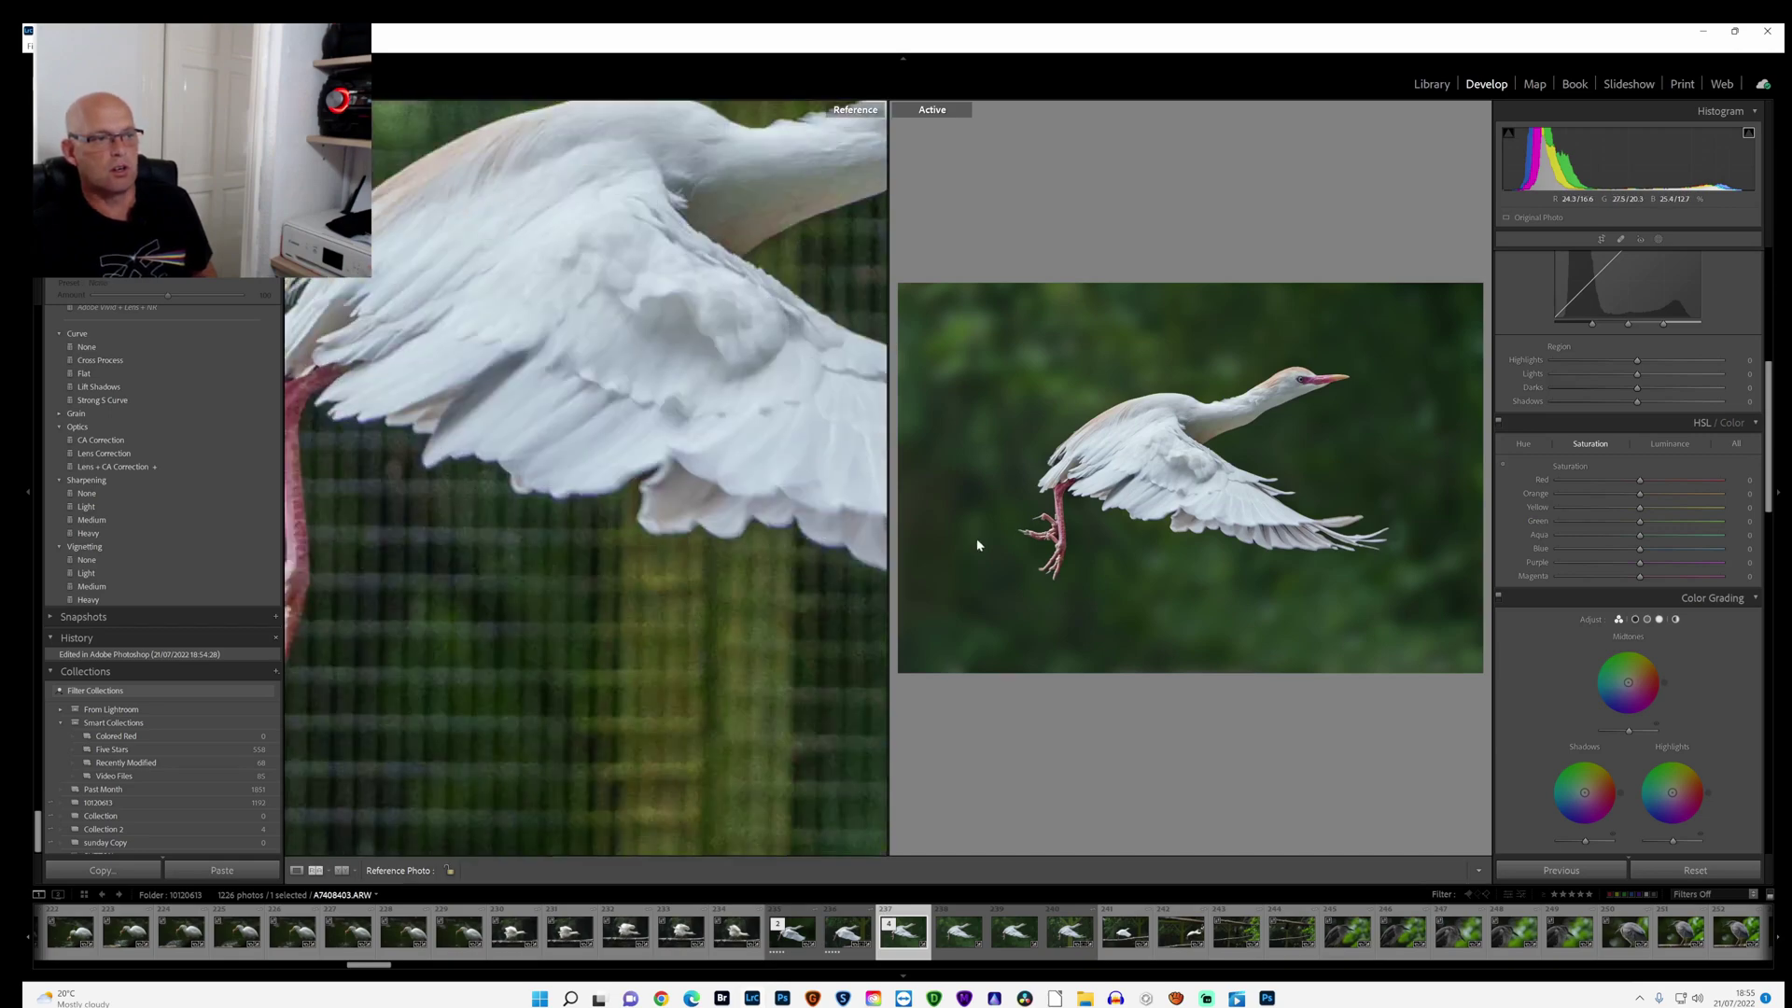
{"action": "left_click", "coordinate": [972, 535]}
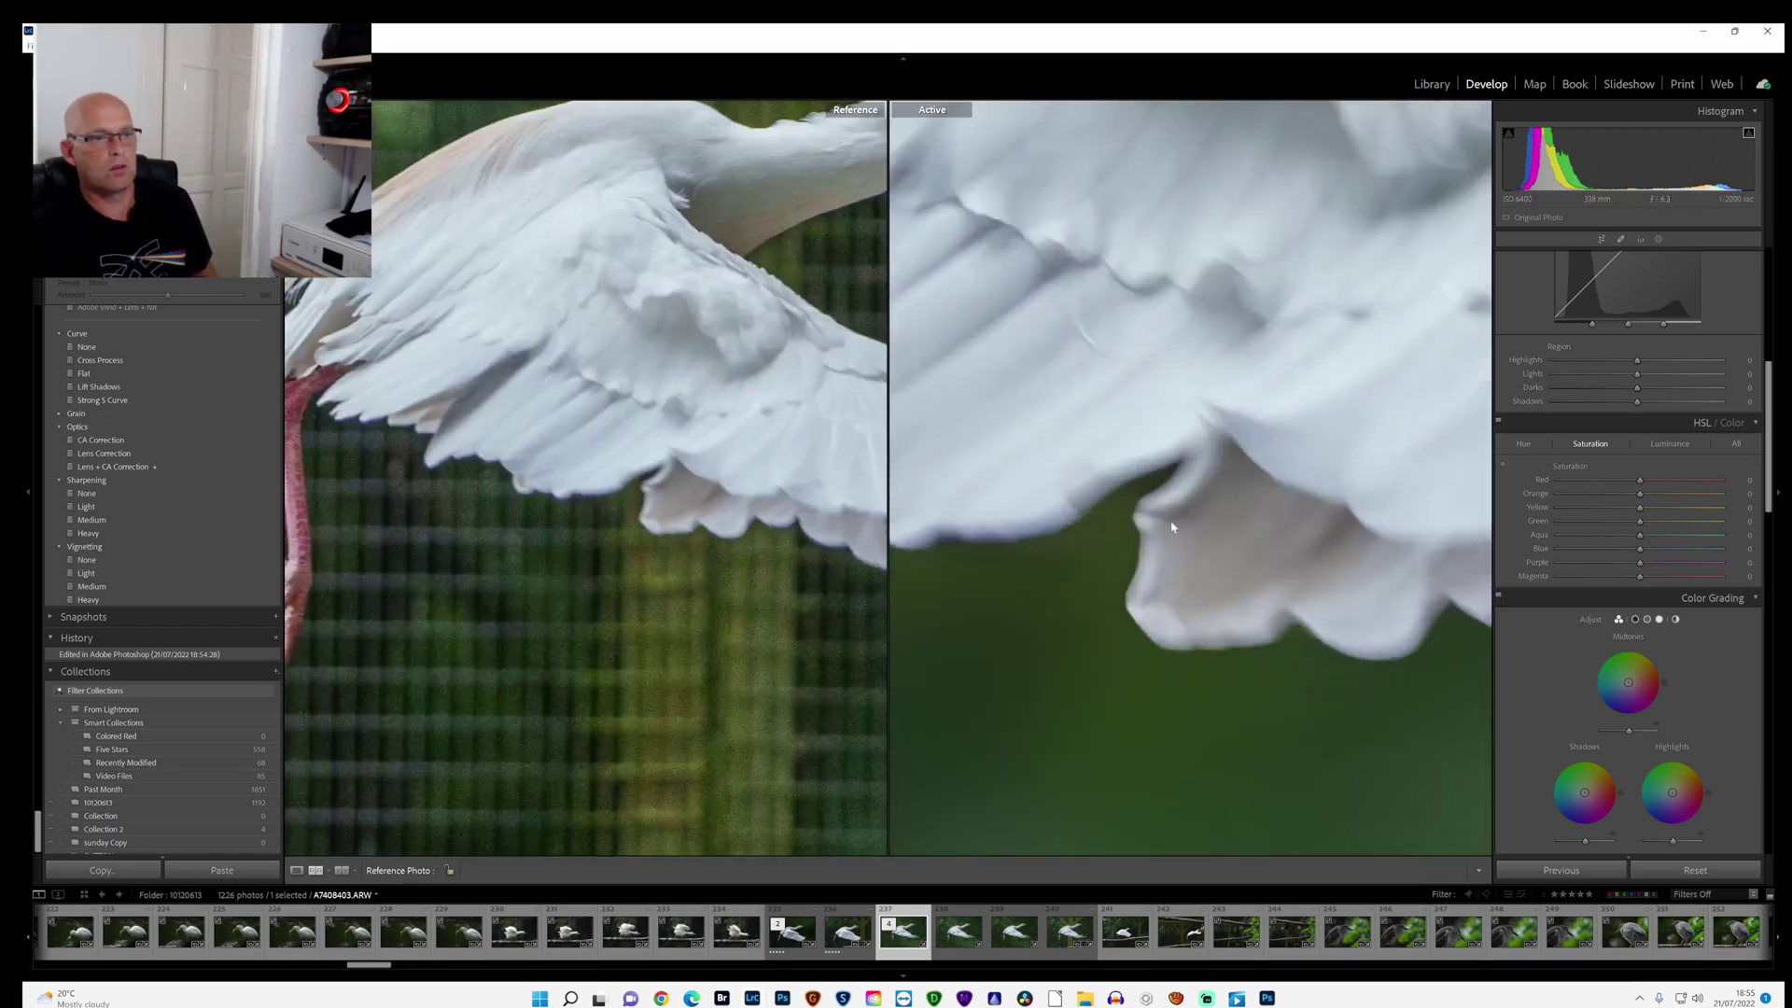
{"action": "left_click", "coordinate": [1168, 512]}
{"action": "left_click", "coordinate": [315, 870]}
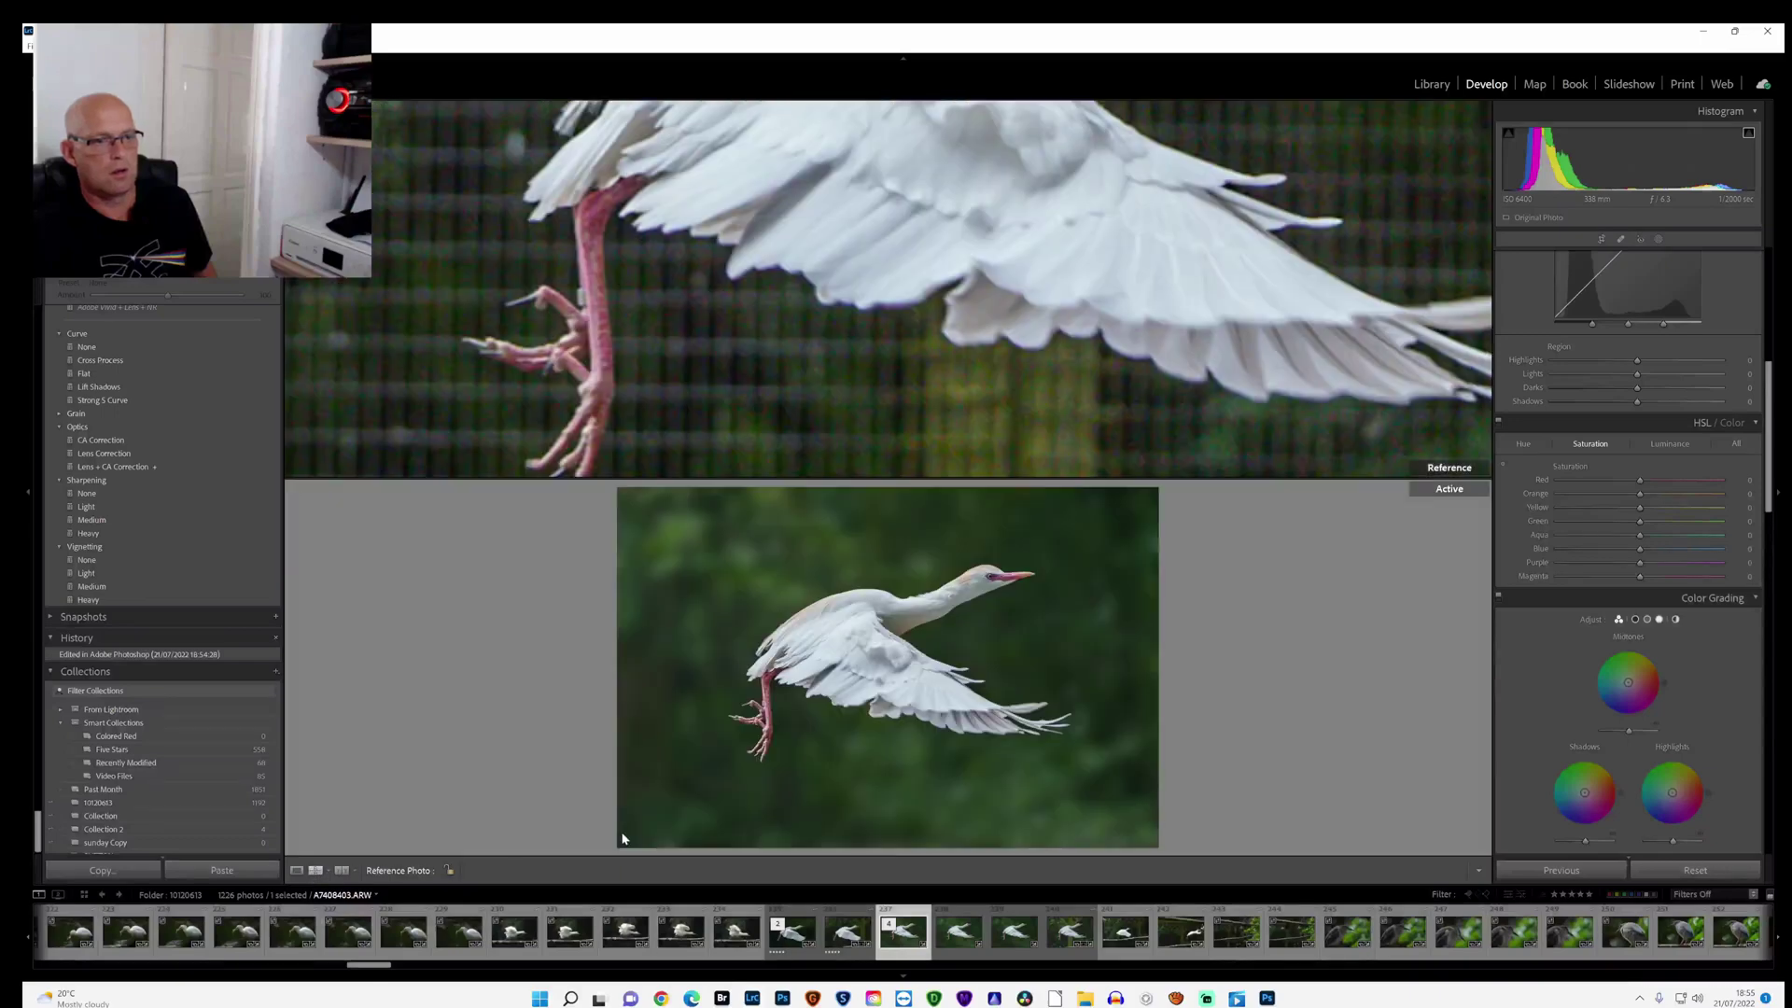
{"action": "left_click", "coordinate": [316, 870]}
{"action": "left_click", "coordinate": [296, 870]}
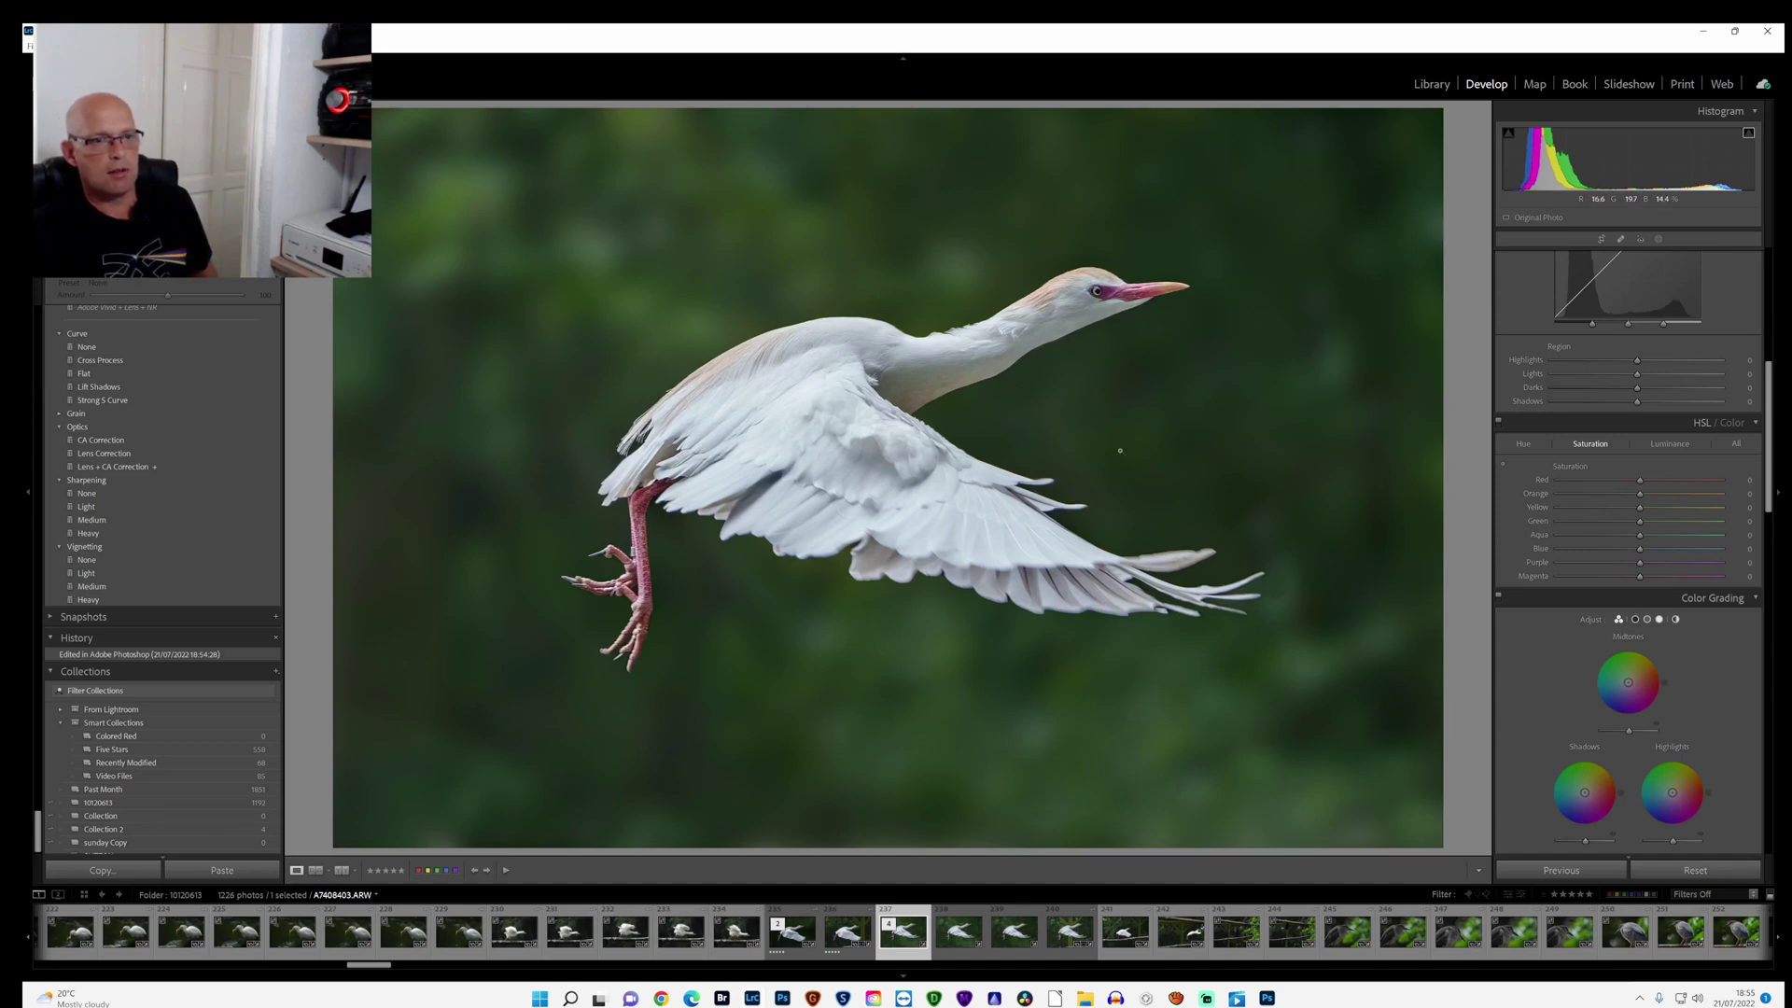
Step: Set the photo's Contrast to -19, Exposure to +0.06, Shadows to +6, Whites to +6 and Saturation to +6
{"action": "scroll", "coordinate": [1556, 513], "scroll_direction": "up", "scroll_amount": 5}
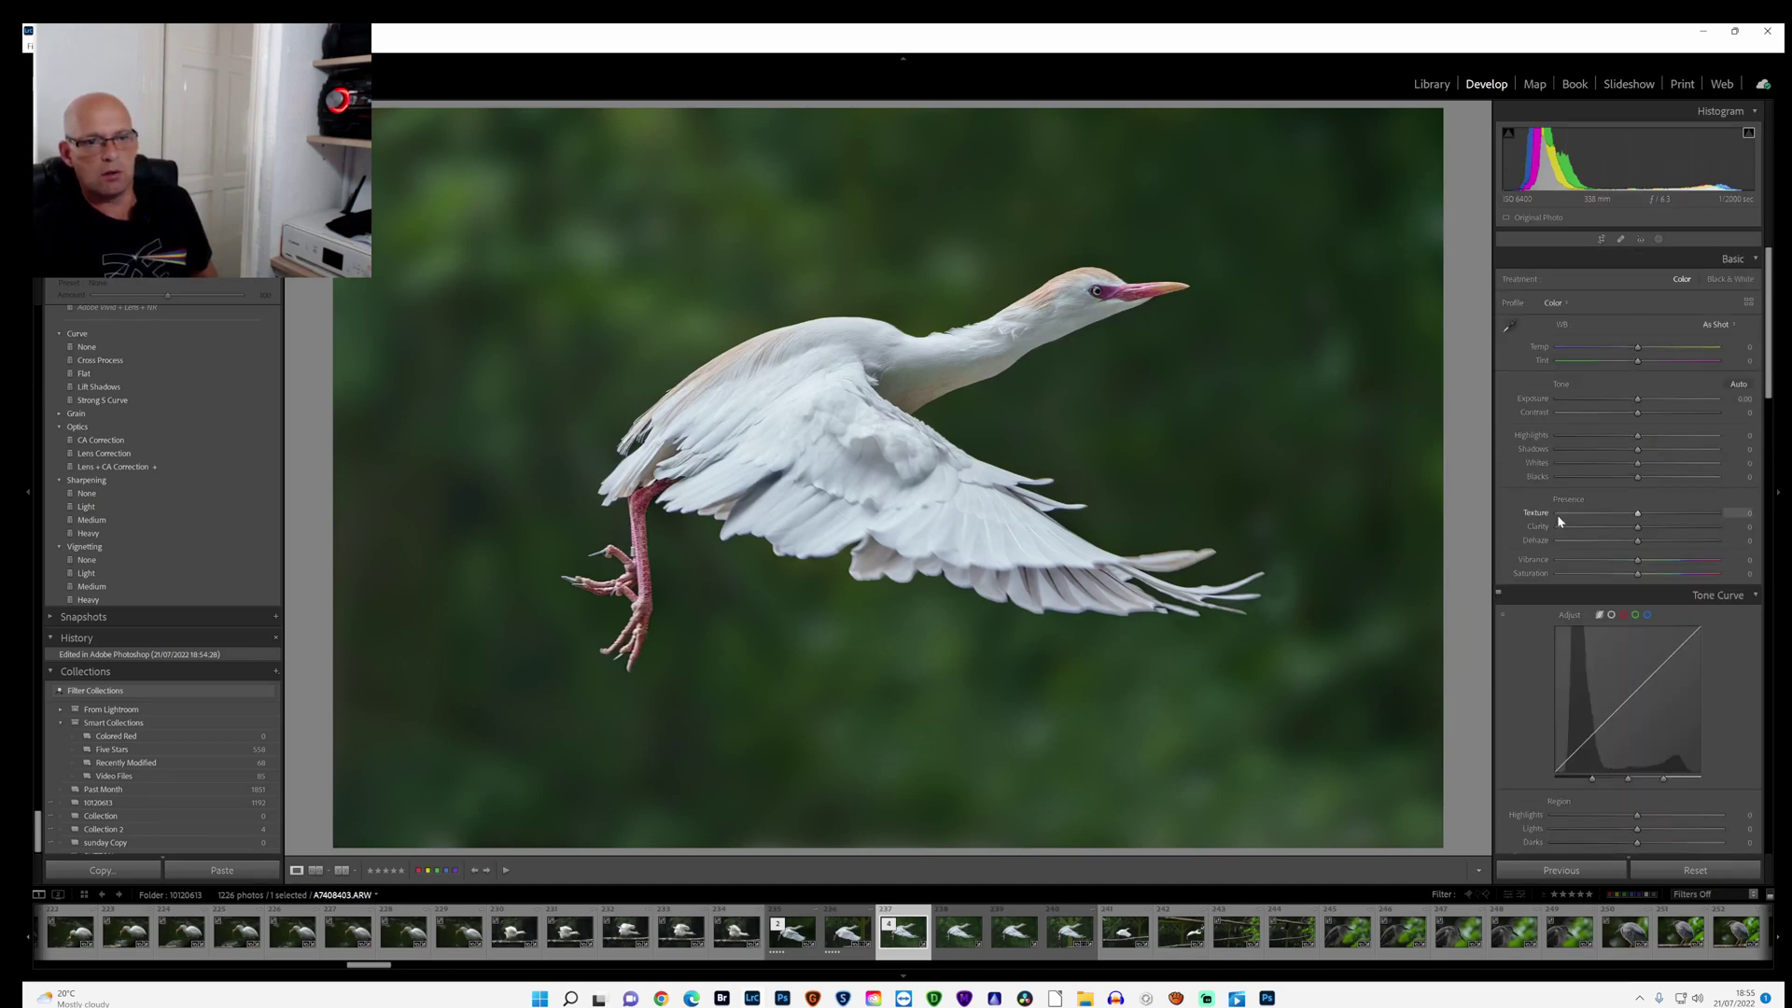
{"action": "left_click", "coordinate": [1626, 416]}
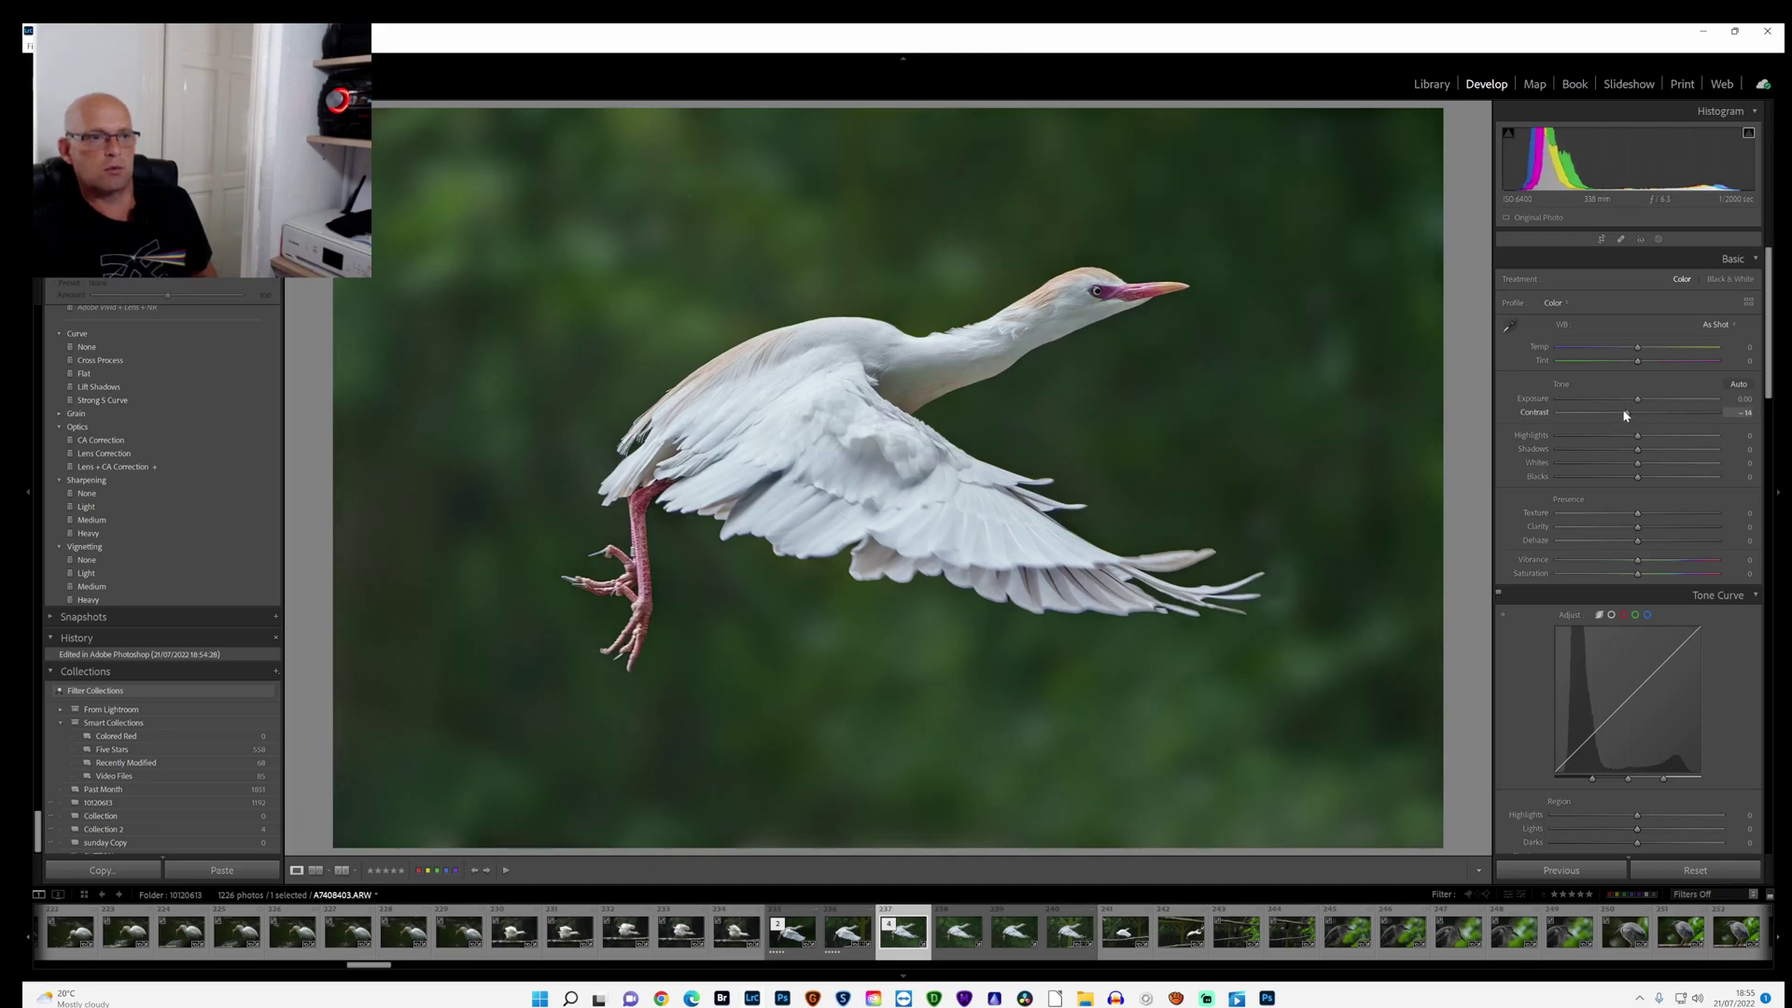
{"action": "left_click_drag", "start_coordinate": [1624, 414], "coordinate": [1620, 414]}
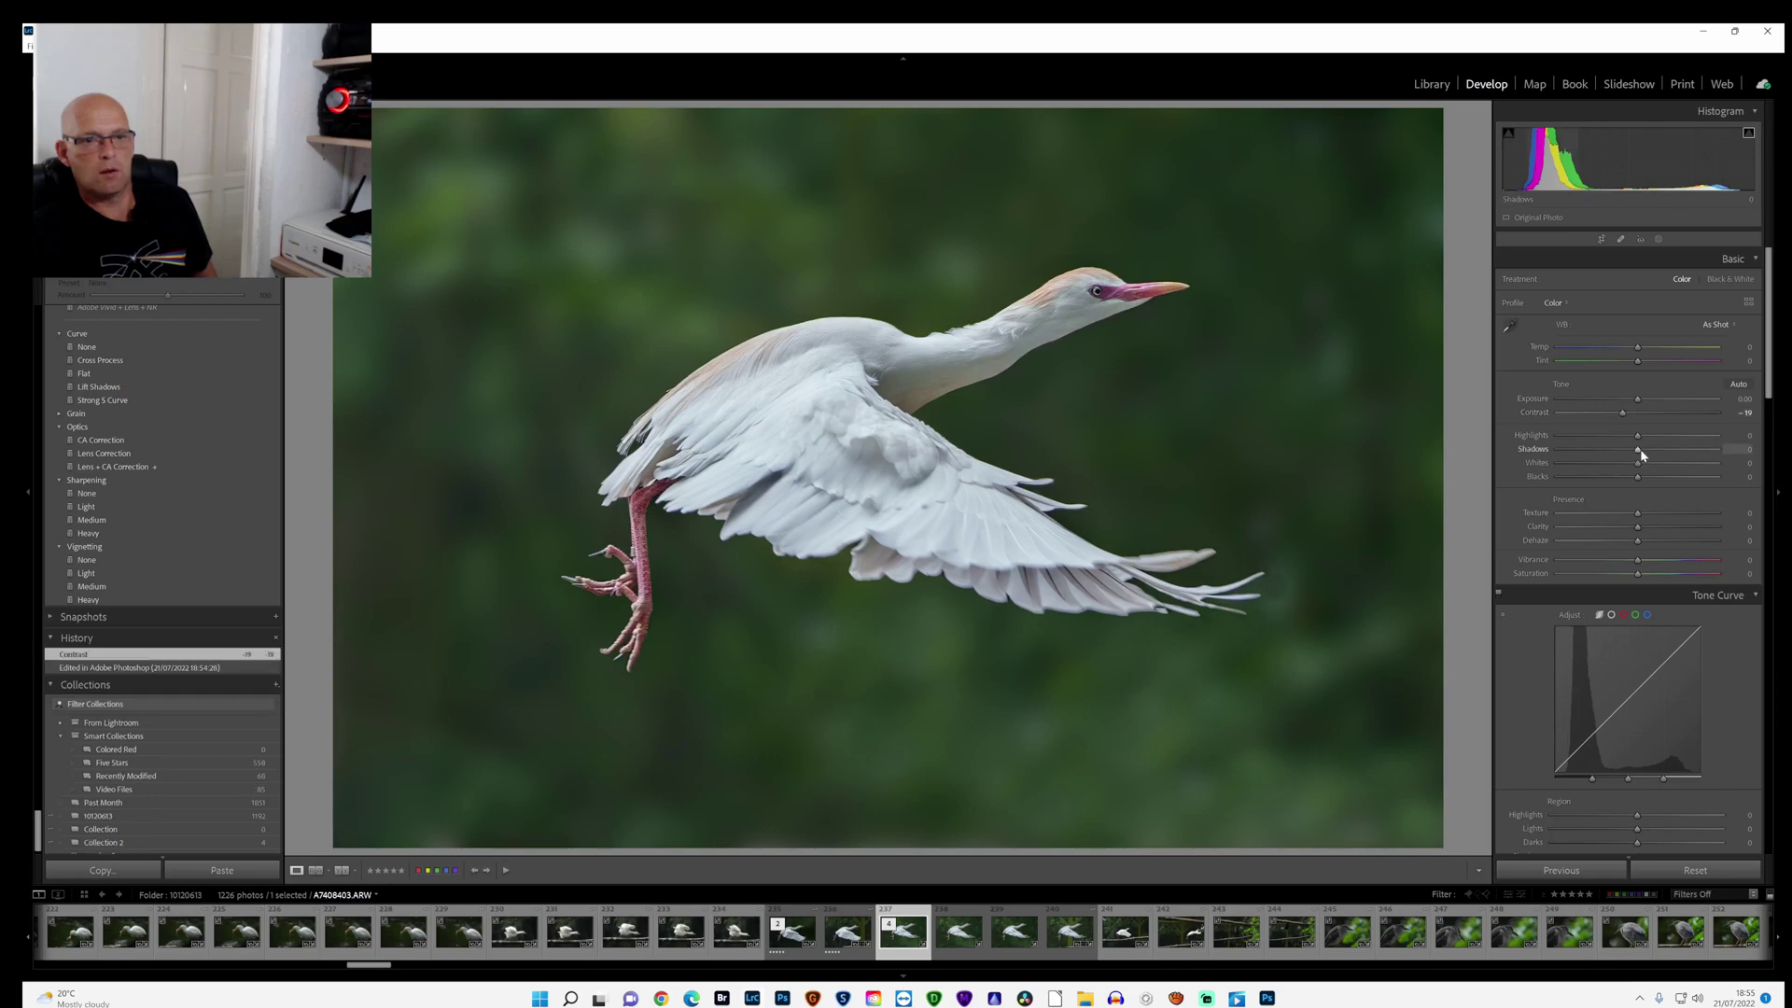
{"action": "left_click_drag", "start_coordinate": [1640, 450], "coordinate": [1638, 399]}
{"action": "left_click_drag", "start_coordinate": [1641, 464], "coordinate": [1645, 467]}
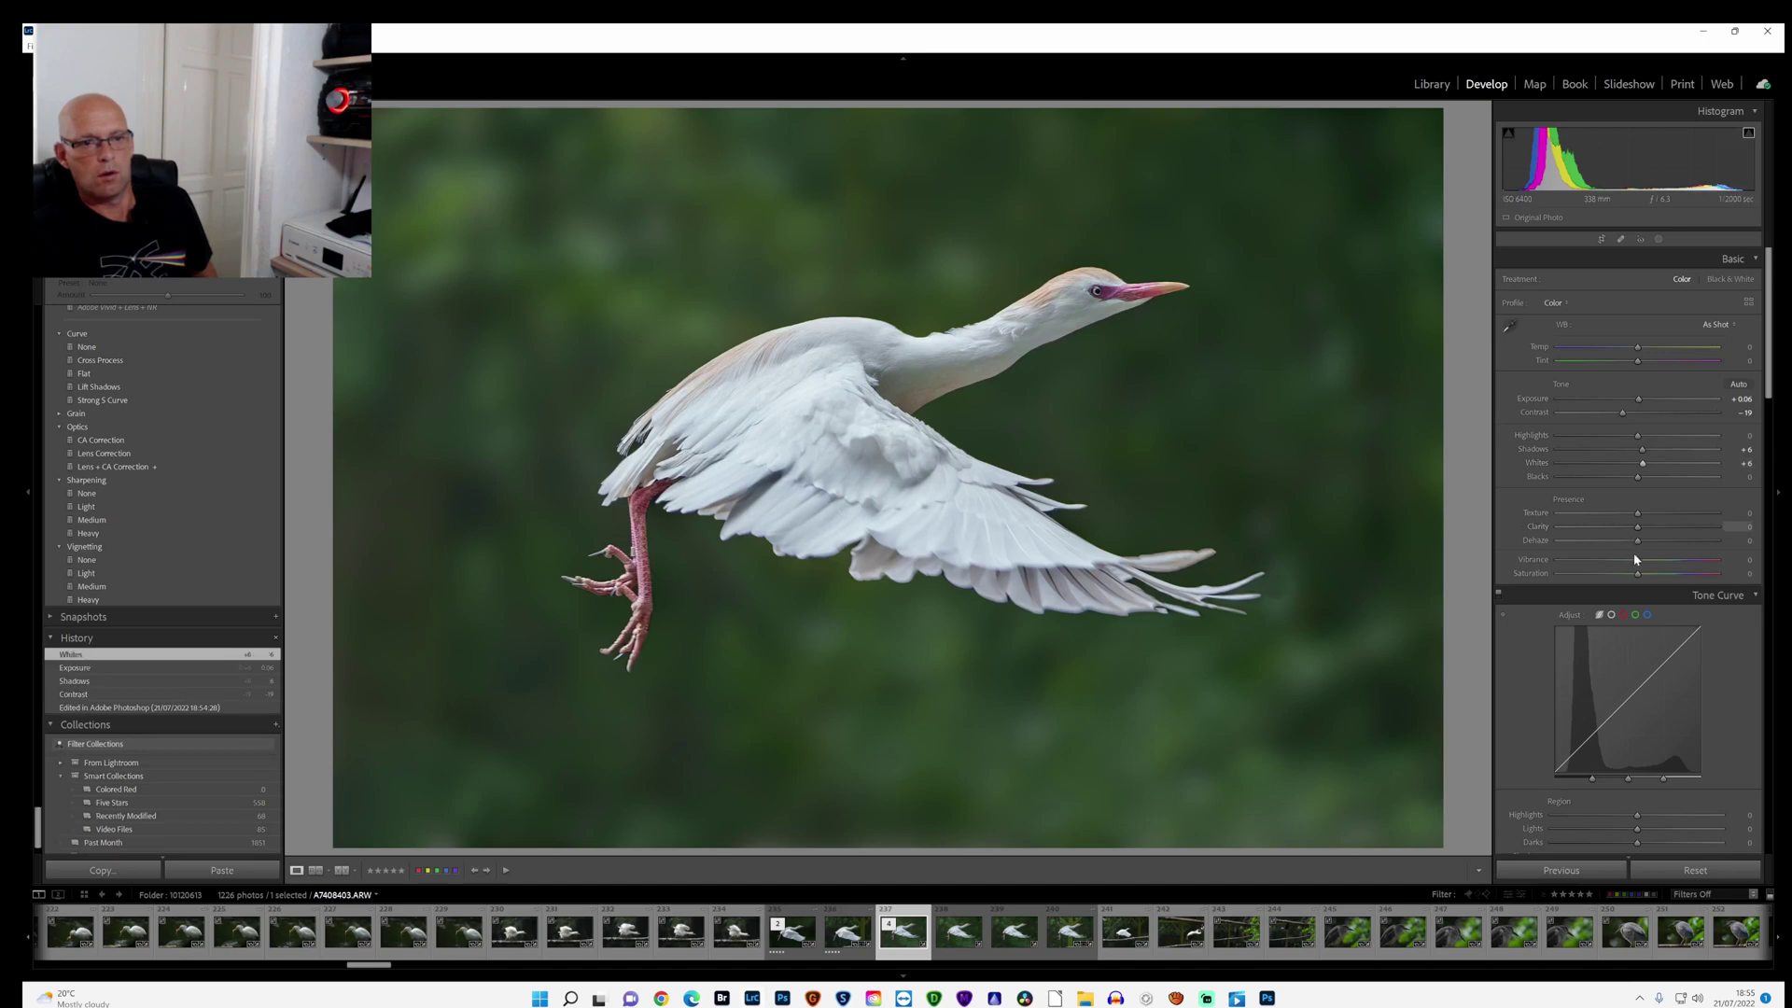
{"action": "left_click_drag", "start_coordinate": [1638, 574], "coordinate": [1629, 570]}
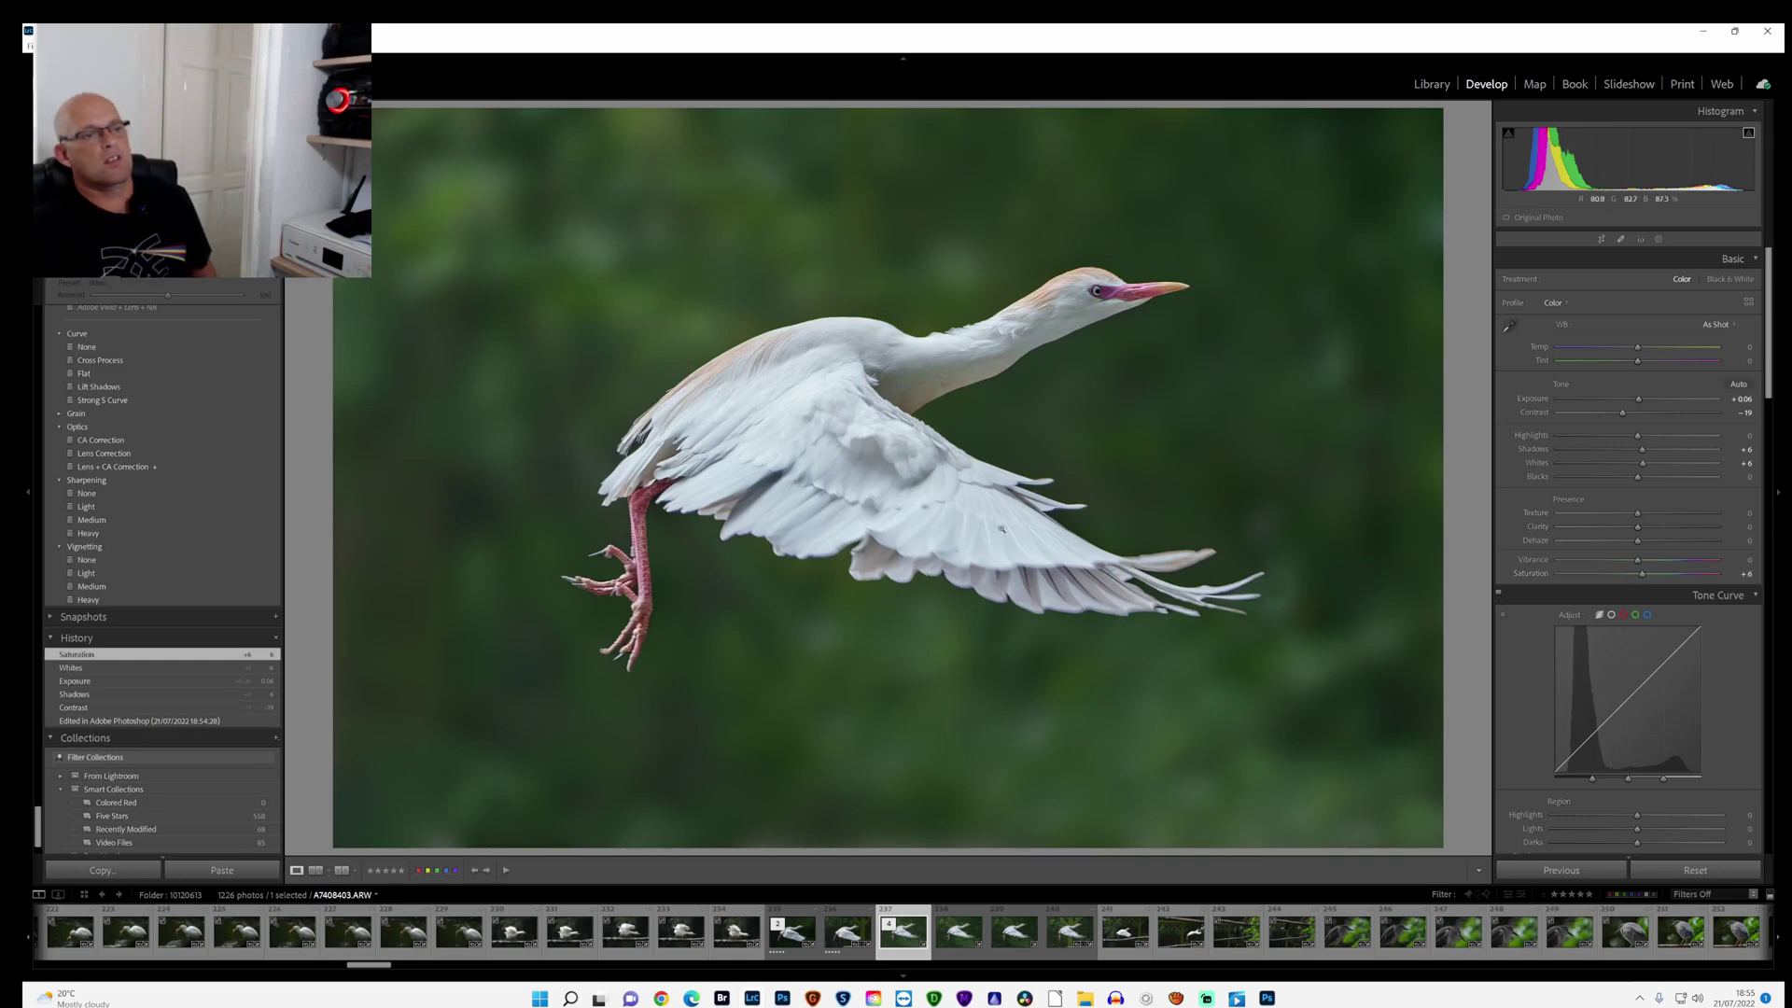